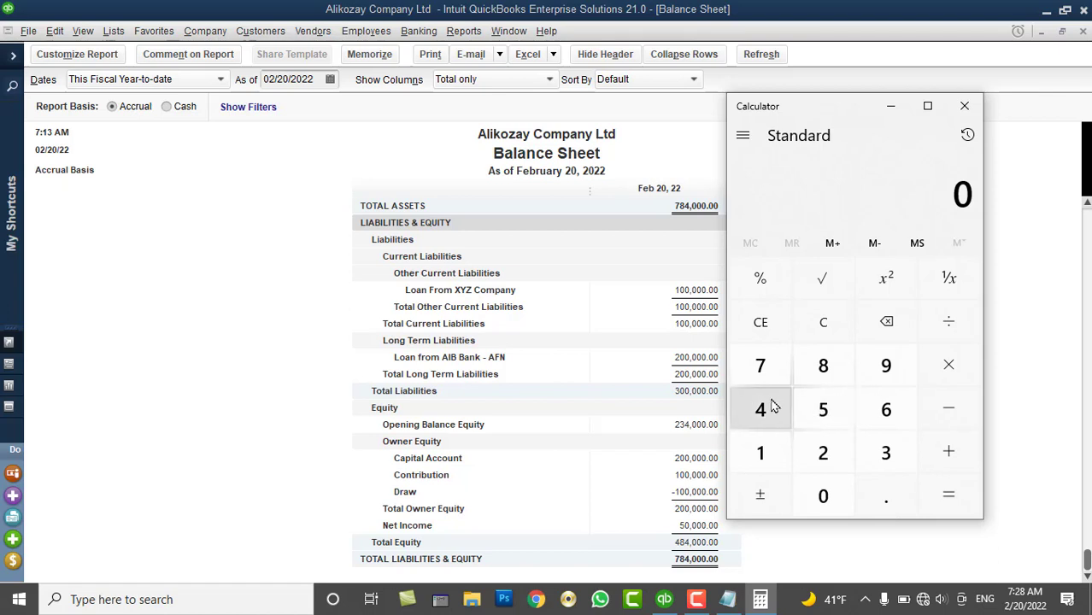
In Calculator, subtract net income 50,000 from total equity 484,000 to get 434,000
{"action": "left_click", "coordinate": [768, 409]}
{"action": "left_click", "coordinate": [823, 366]}
{"action": "left_click", "coordinate": [762, 409]}
{"action": "left_click", "coordinate": [824, 499]}
{"action": "left_click", "coordinate": [825, 498]}
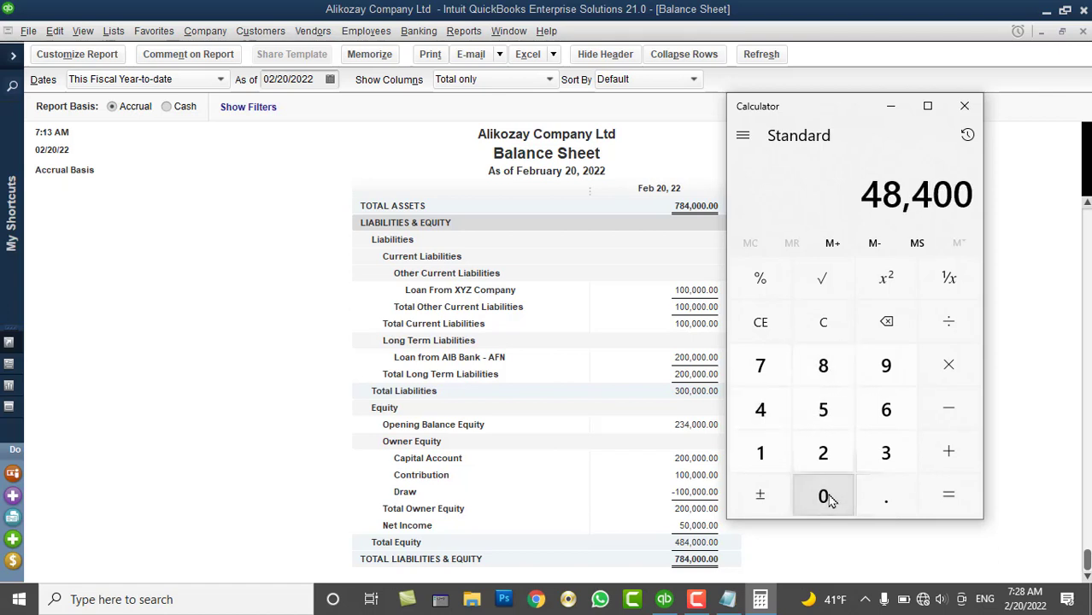
{"action": "left_click", "coordinate": [825, 499]}
{"action": "left_click", "coordinate": [955, 419]}
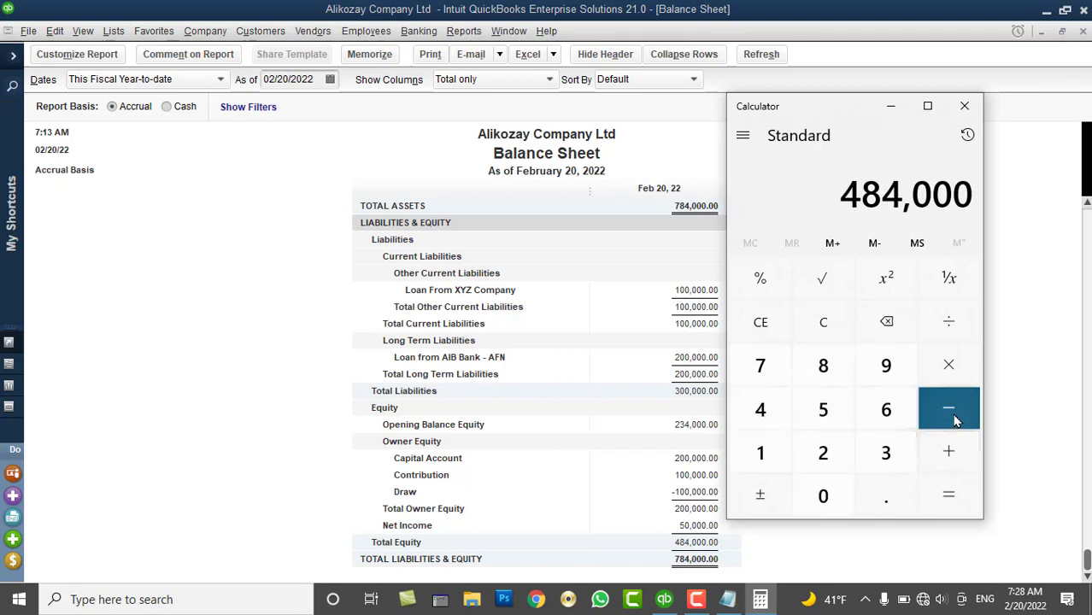
{"action": "left_click", "coordinate": [825, 408]}
{"action": "left_click", "coordinate": [827, 496]}
{"action": "left_click", "coordinate": [827, 496]}
{"action": "left_click", "coordinate": [831, 496]}
{"action": "left_click", "coordinate": [824, 495]}
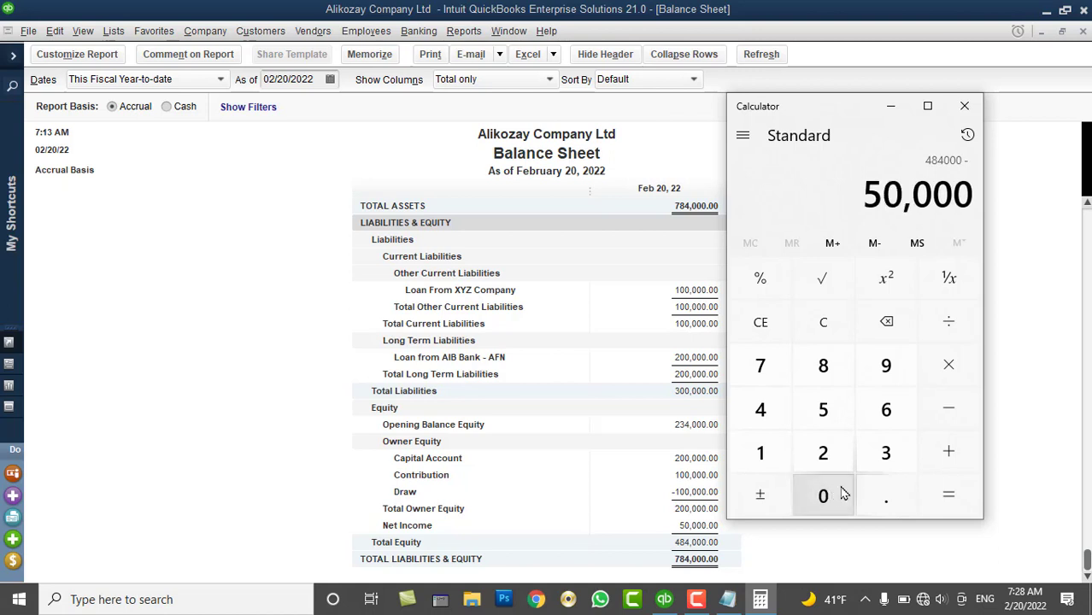
{"action": "left_click", "coordinate": [950, 497]}
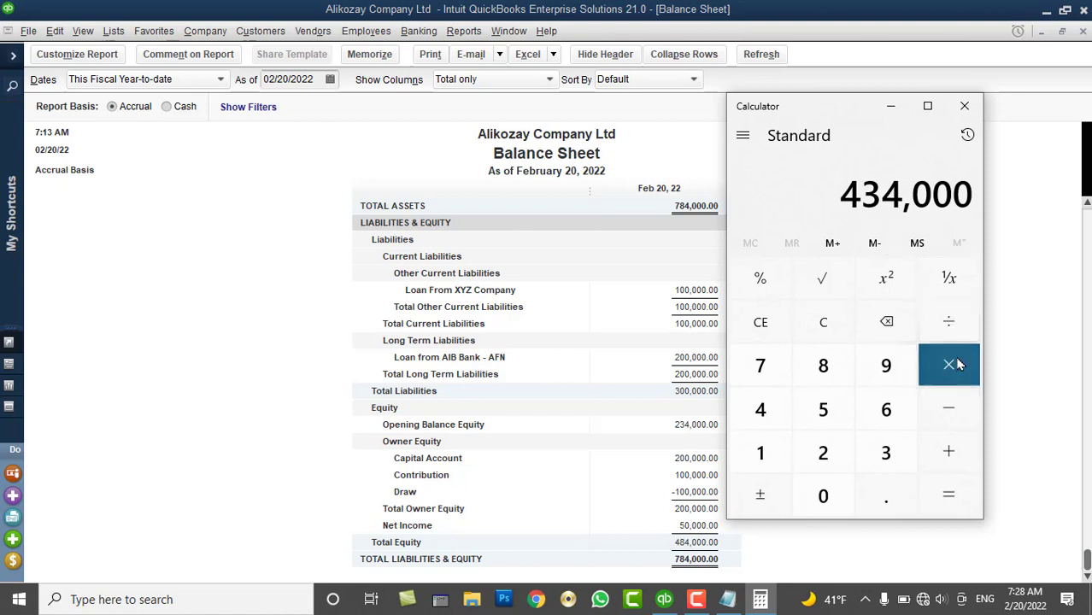
Subtract opening balance equity 234,000 to confirm 200,000, then minimize Calculator
{"action": "left_click", "coordinate": [948, 409]}
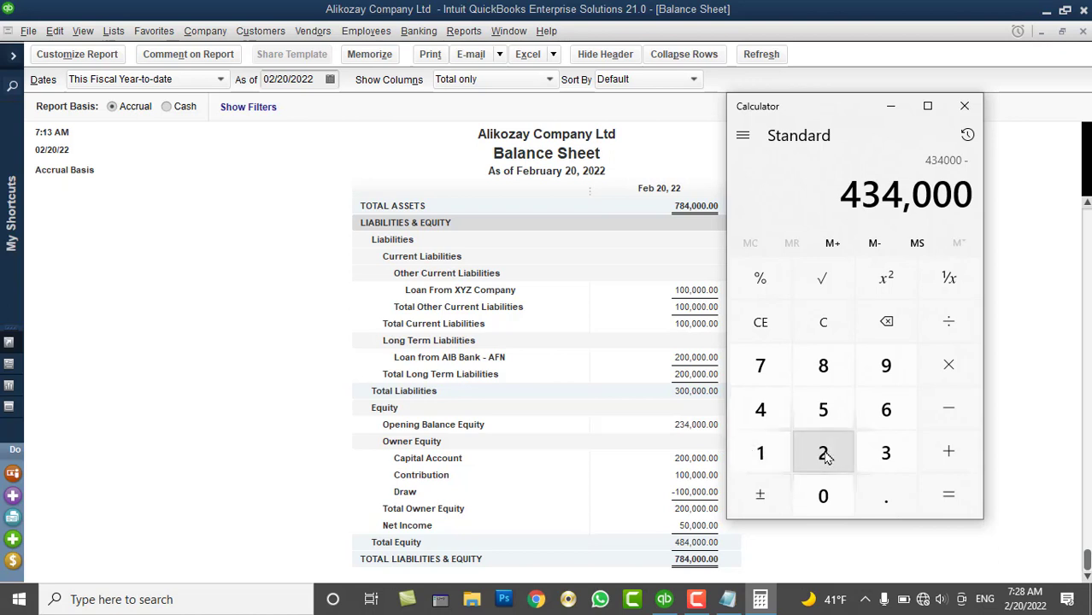
{"action": "left_click", "coordinate": [824, 455]}
{"action": "left_click", "coordinate": [885, 452]}
{"action": "left_click", "coordinate": [760, 410]}
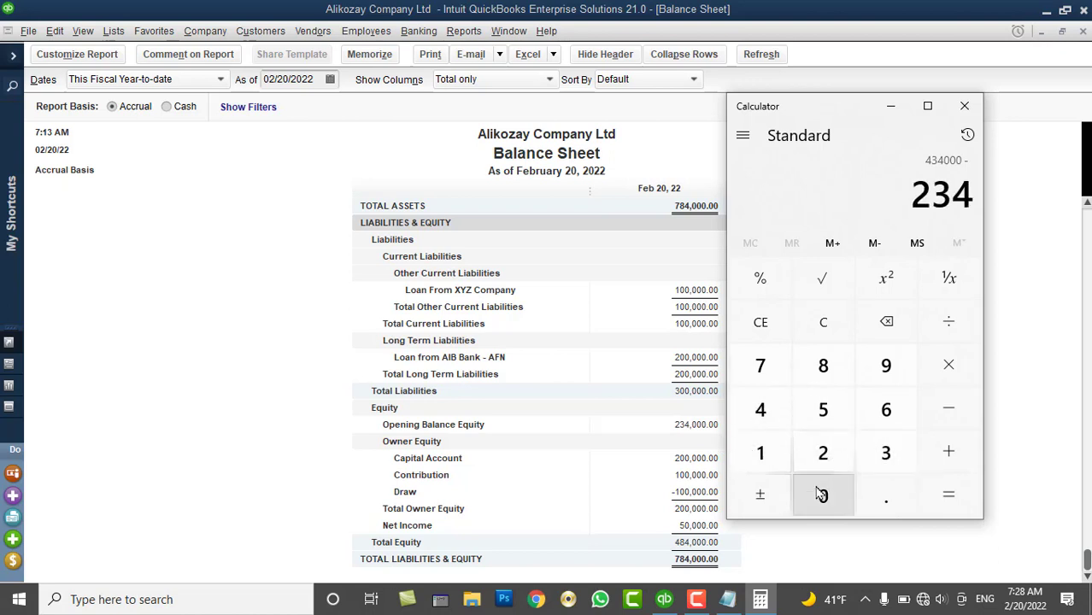
{"action": "double_click", "coordinate": [823, 495]}
{"action": "left_click", "coordinate": [823, 496]}
{"action": "left_click", "coordinate": [948, 494]}
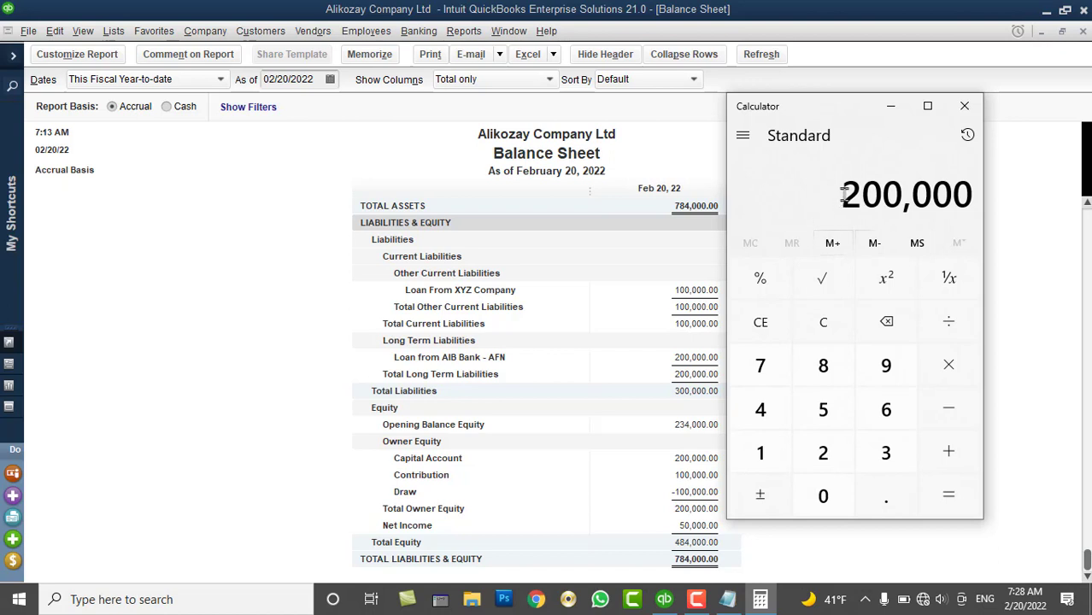
{"action": "left_click", "coordinate": [891, 106]}
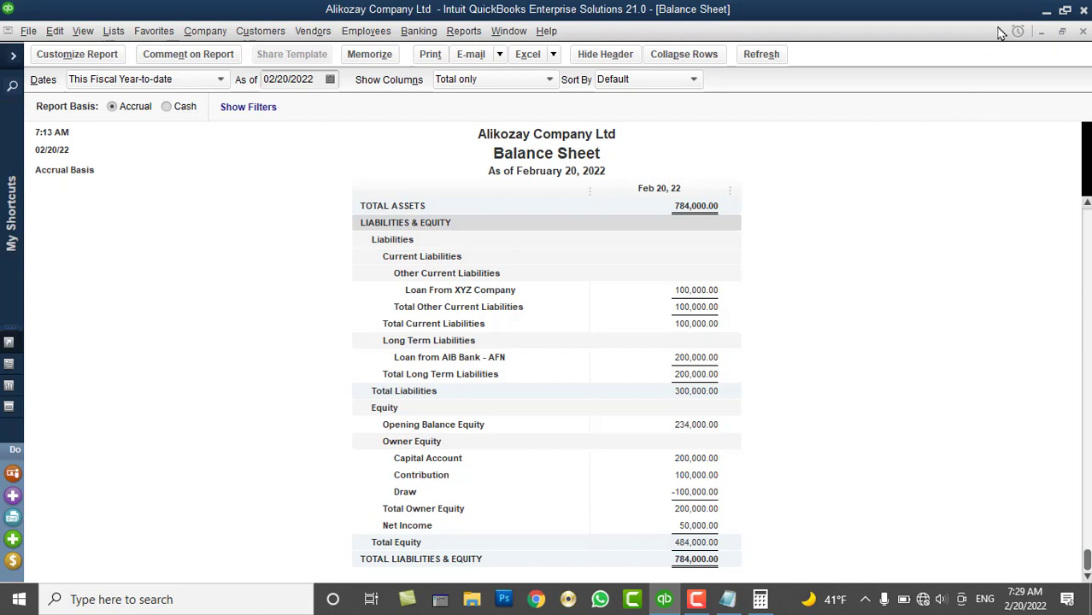
Close the Balance Sheet and Profit & Loss reports and select the Sales account in the Chart of Accounts
{"action": "left_click", "coordinate": [1083, 33]}
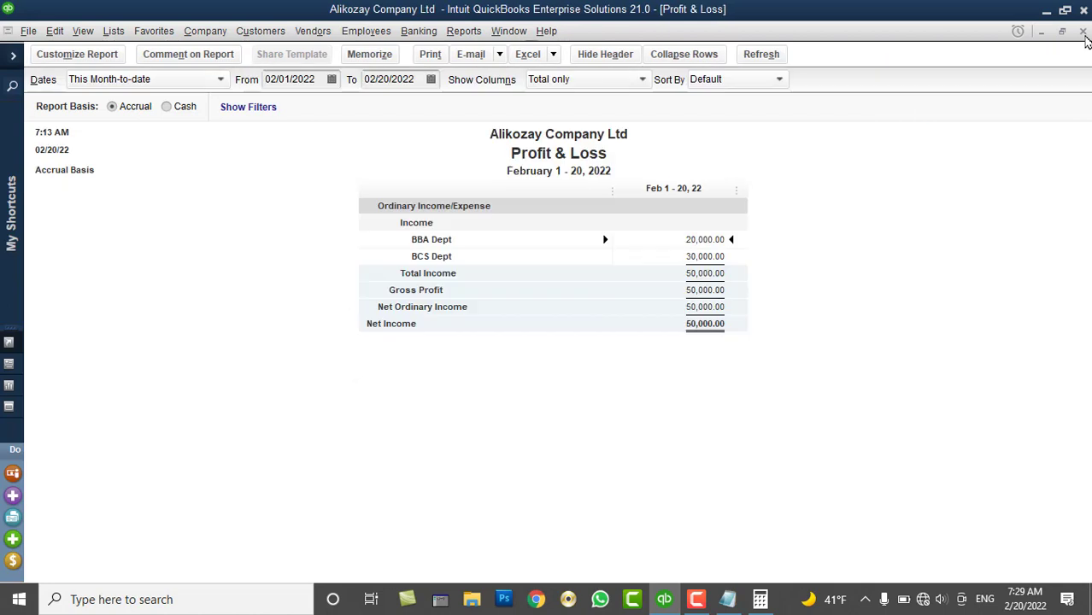
{"action": "left_click", "coordinate": [1083, 33]}
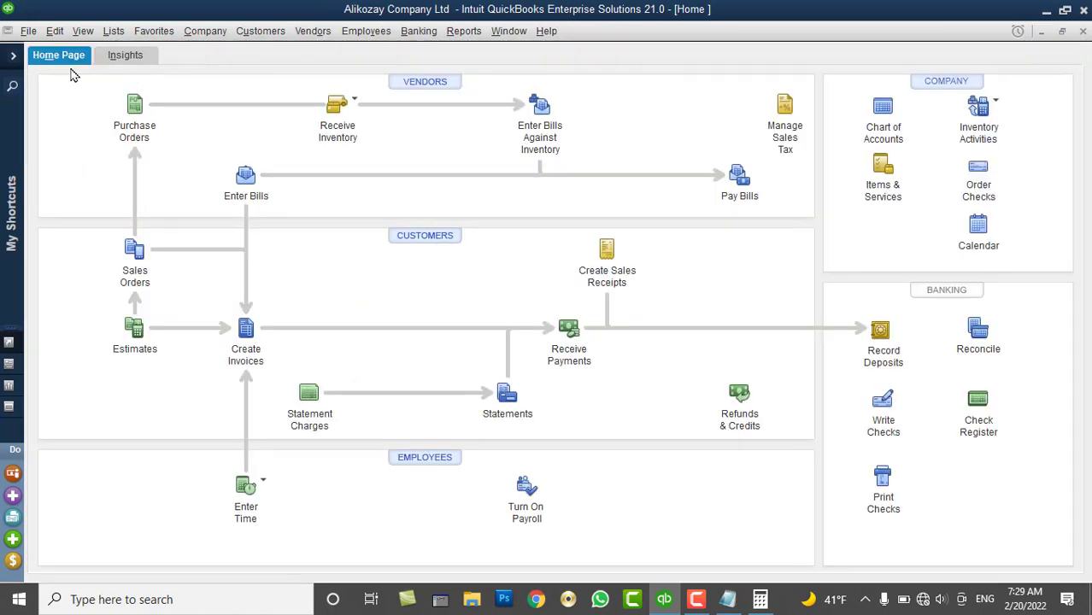
{"action": "left_click", "coordinate": [109, 36]}
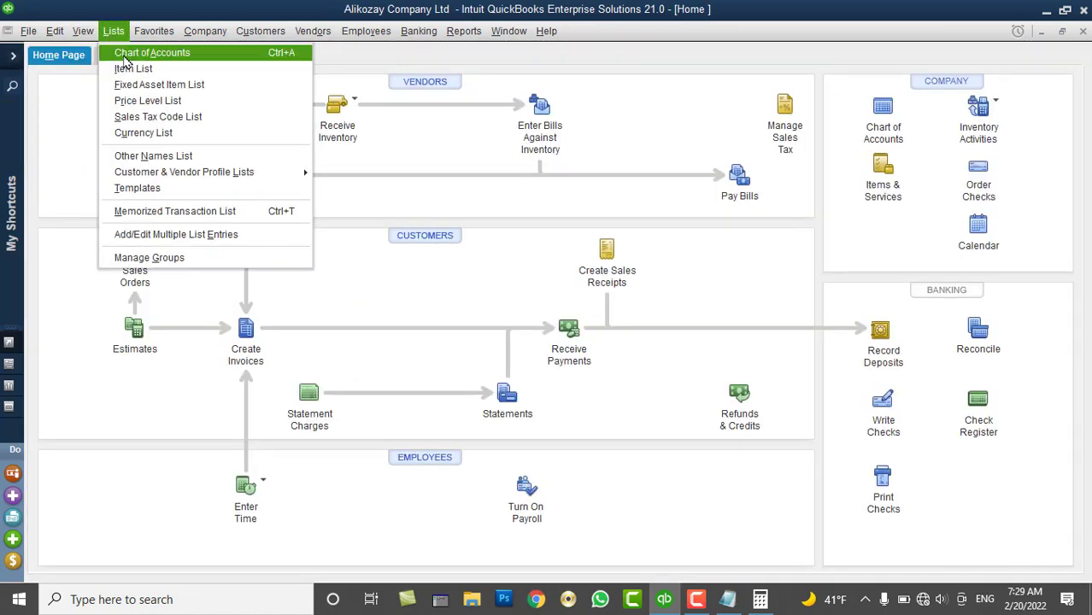
{"action": "left_click", "coordinate": [128, 49]}
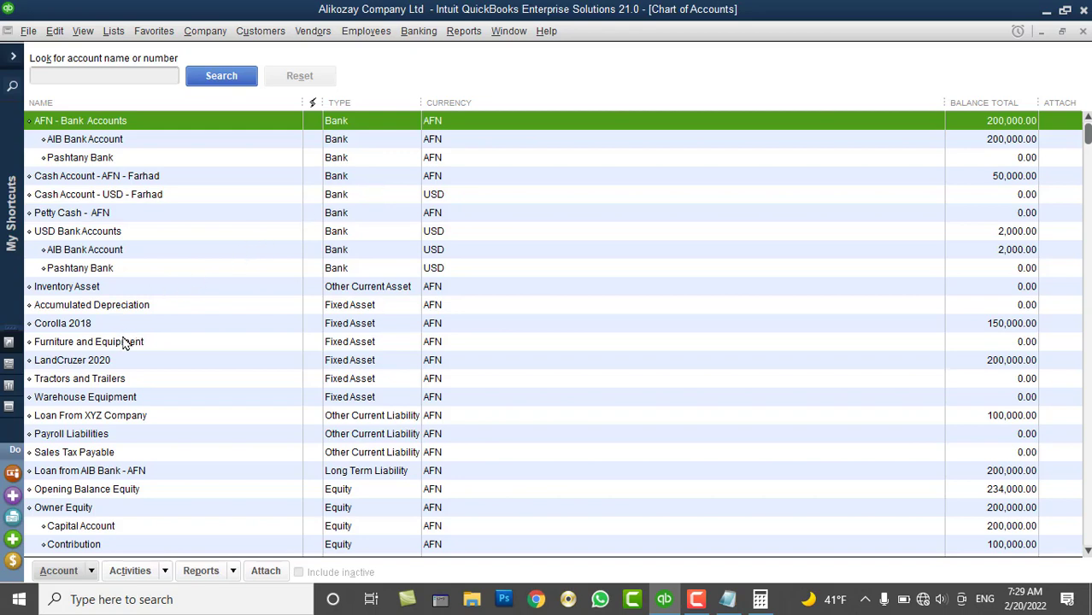
{"action": "scroll", "coordinate": [134, 340], "scroll_direction": "down", "scroll_amount": 3}
{"action": "scroll", "coordinate": [94, 444], "scroll_direction": "down", "scroll_amount": 1}
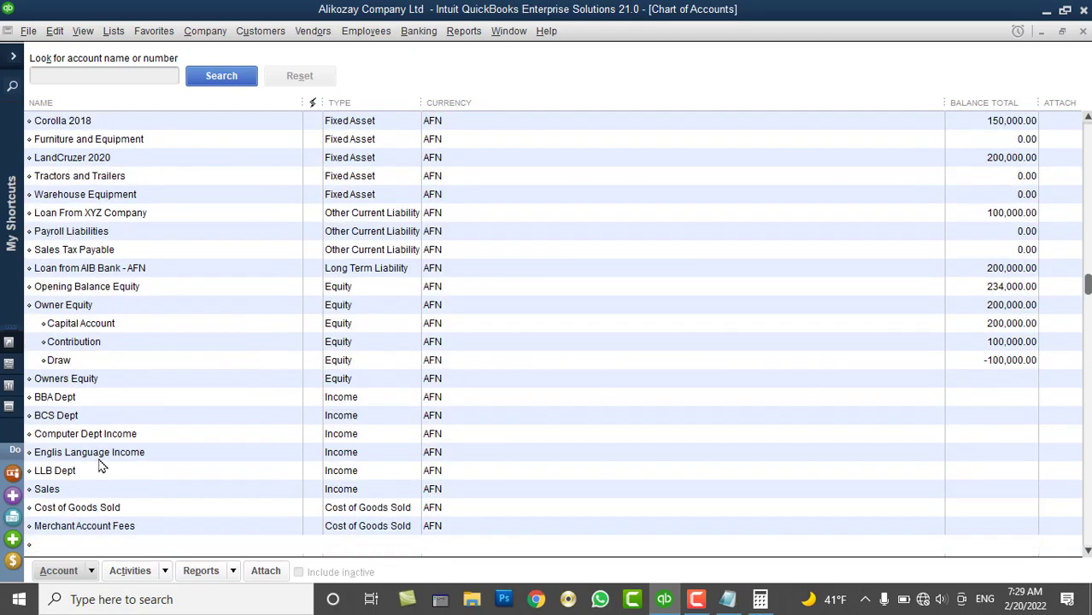
{"action": "scroll", "coordinate": [99, 466], "scroll_direction": "down", "scroll_amount": 2}
{"action": "left_click", "coordinate": [56, 361]}
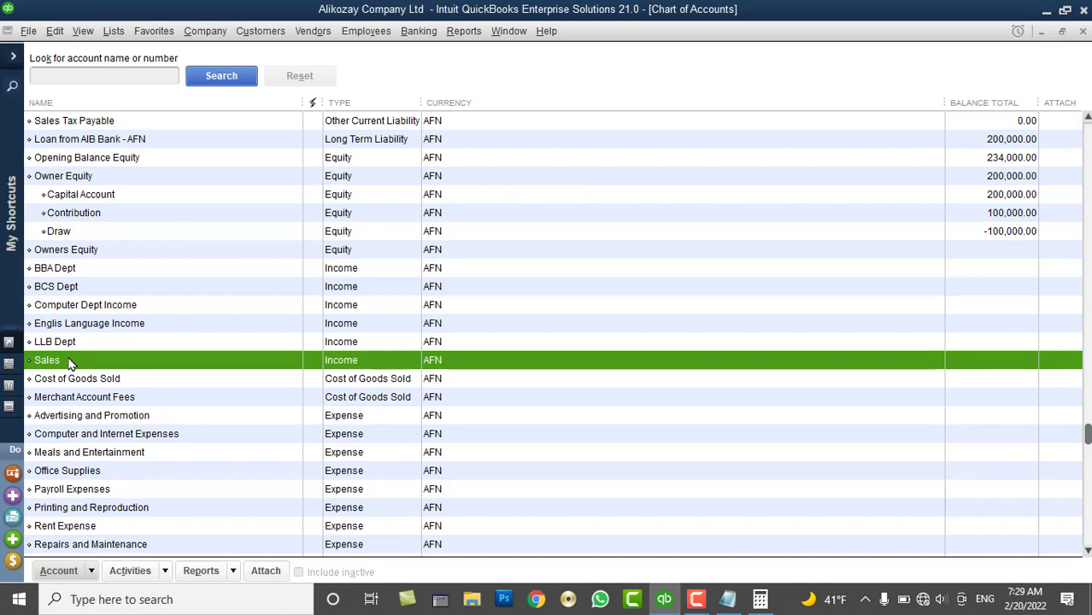
Start a new general journal entry dated 02/17/2022
{"action": "left_click", "coordinate": [205, 31]}
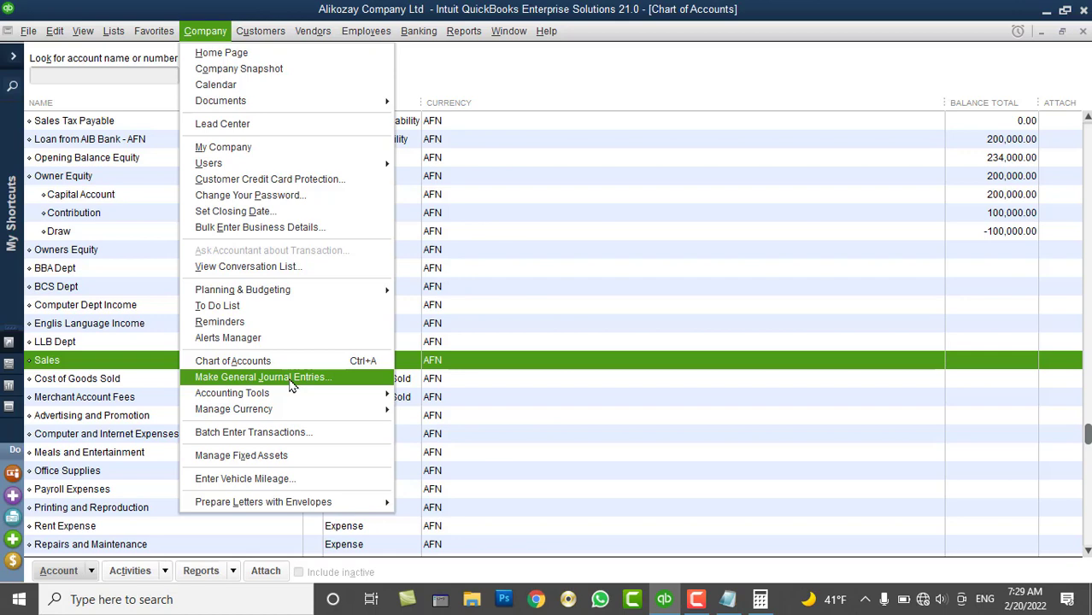
{"action": "left_click", "coordinate": [289, 379]}
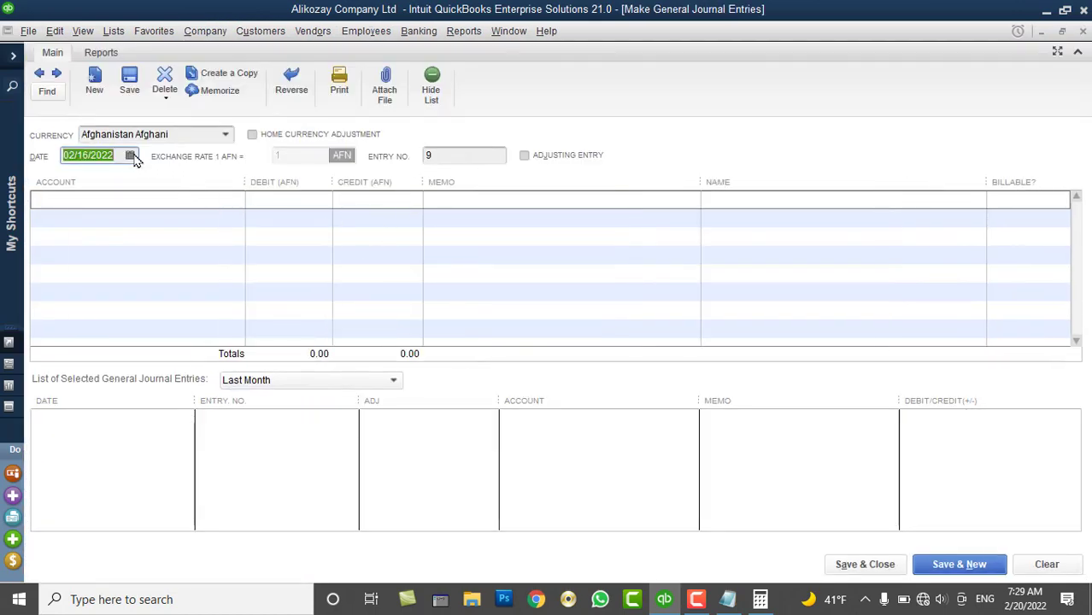
{"action": "left_click", "coordinate": [131, 156]}
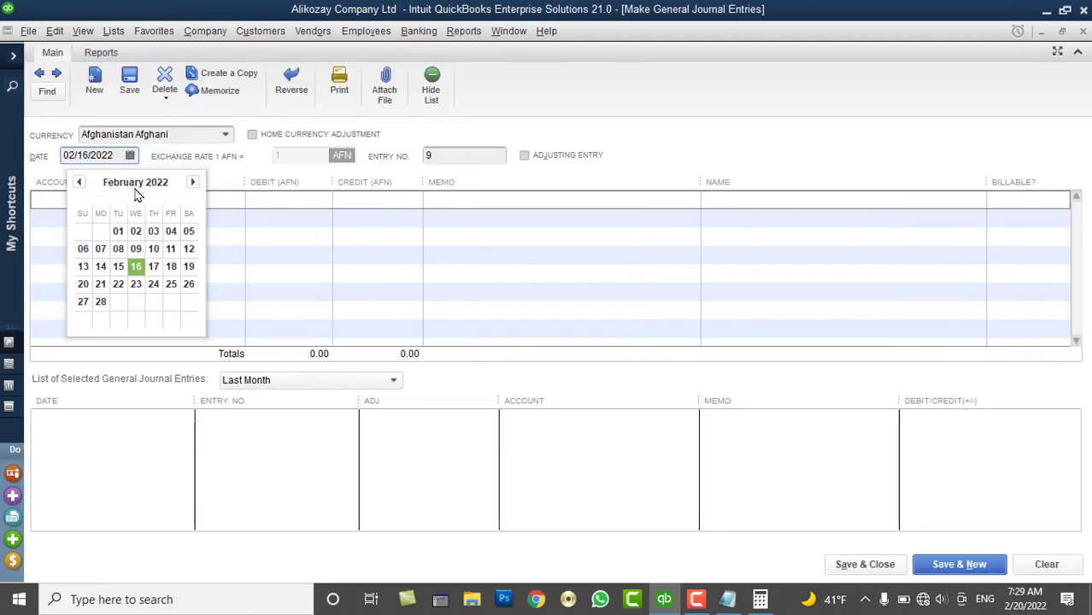
{"action": "left_click", "coordinate": [153, 268]}
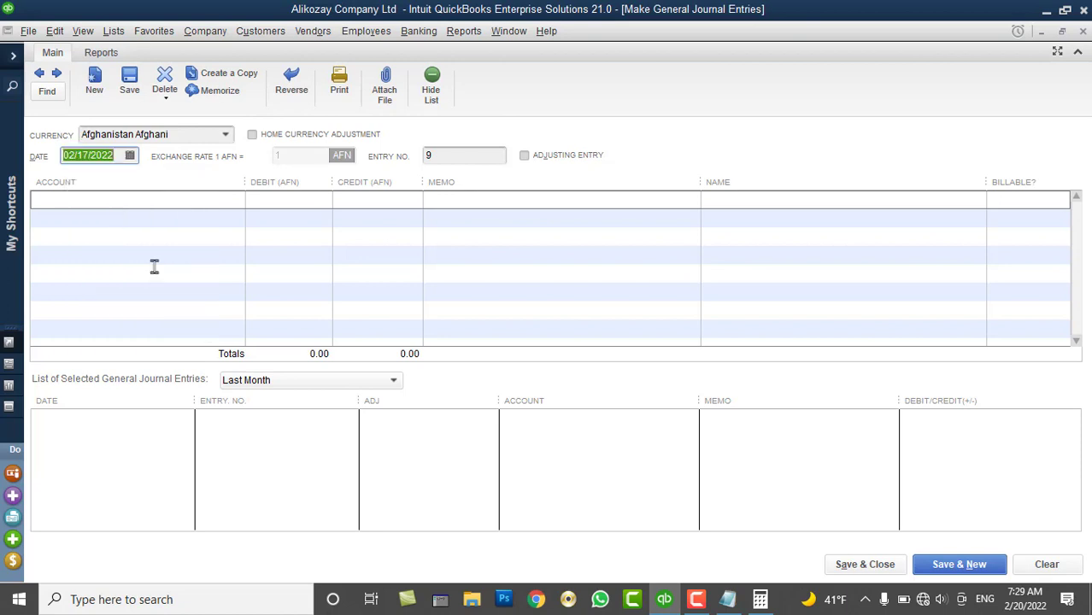
Set the entry currency to US Dollar with exchange rate 92
{"action": "left_click", "coordinate": [226, 137]}
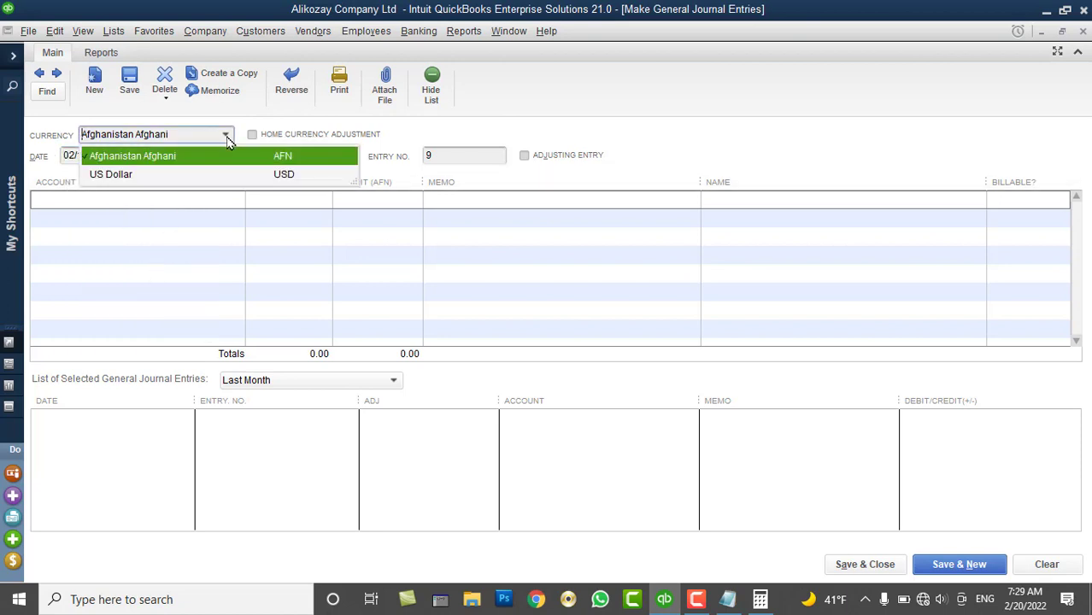
{"action": "left_click", "coordinate": [196, 174]}
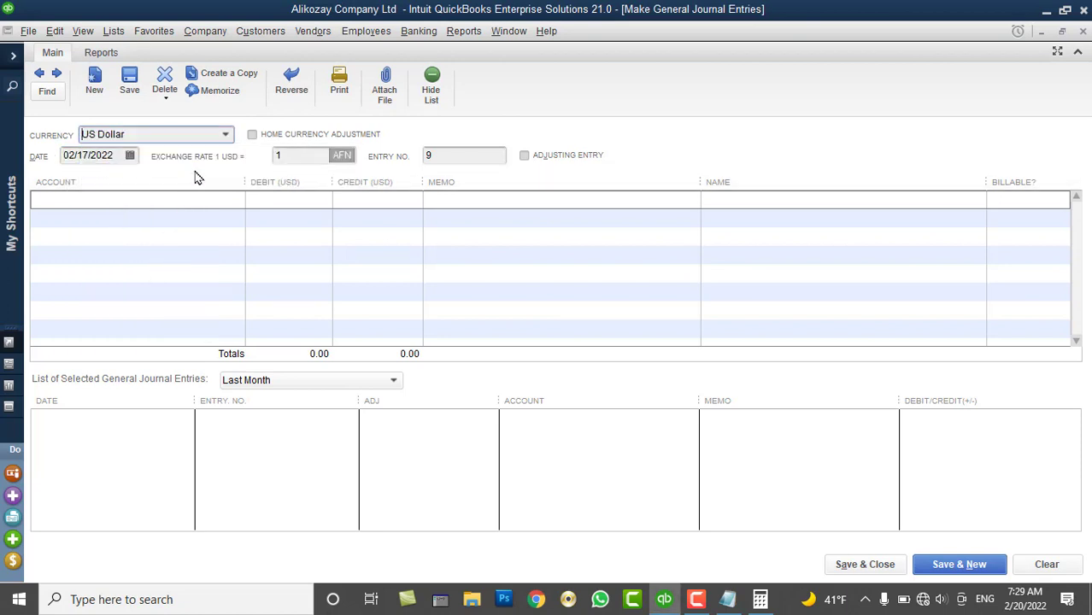
{"action": "left_click", "coordinate": [294, 156]}
{"action": "double_click", "coordinate": [294, 157]}
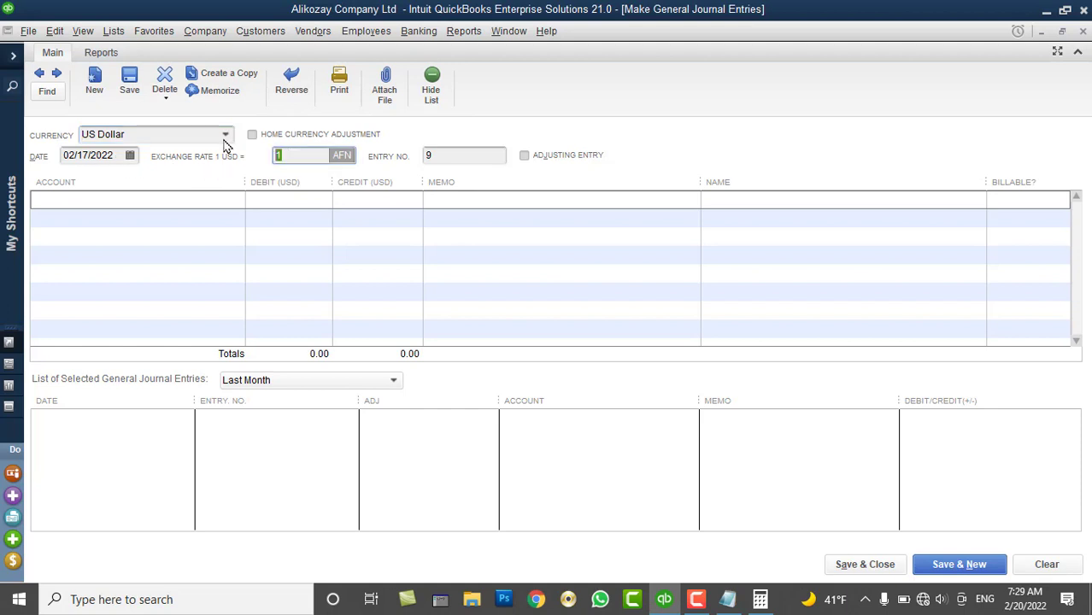
{"action": "type", "text": "92"}
{"action": "left_click", "coordinate": [231, 196]}
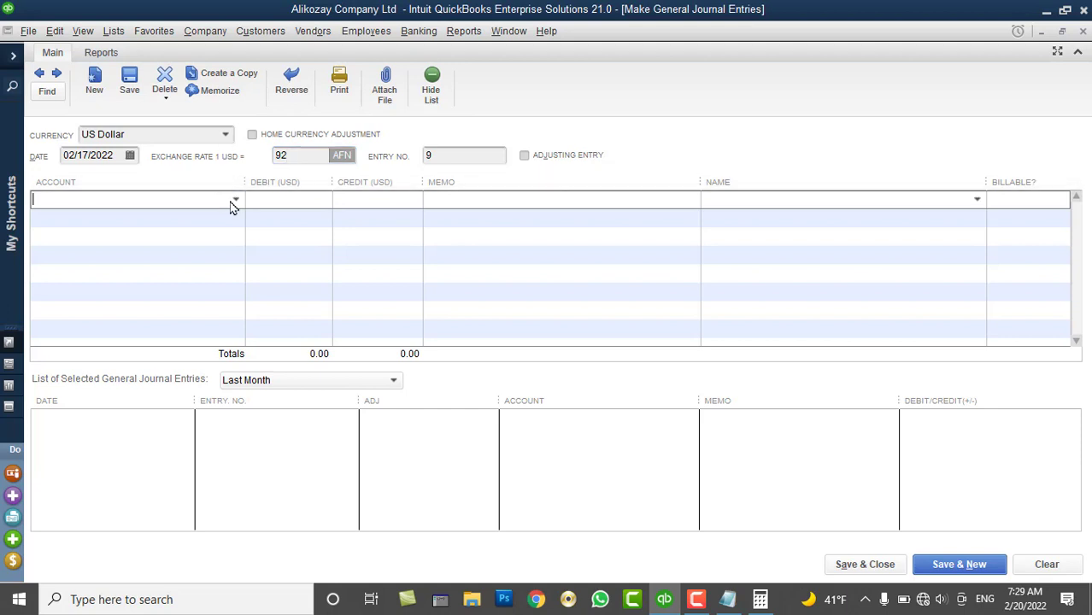
{"action": "left_click", "coordinate": [236, 200]}
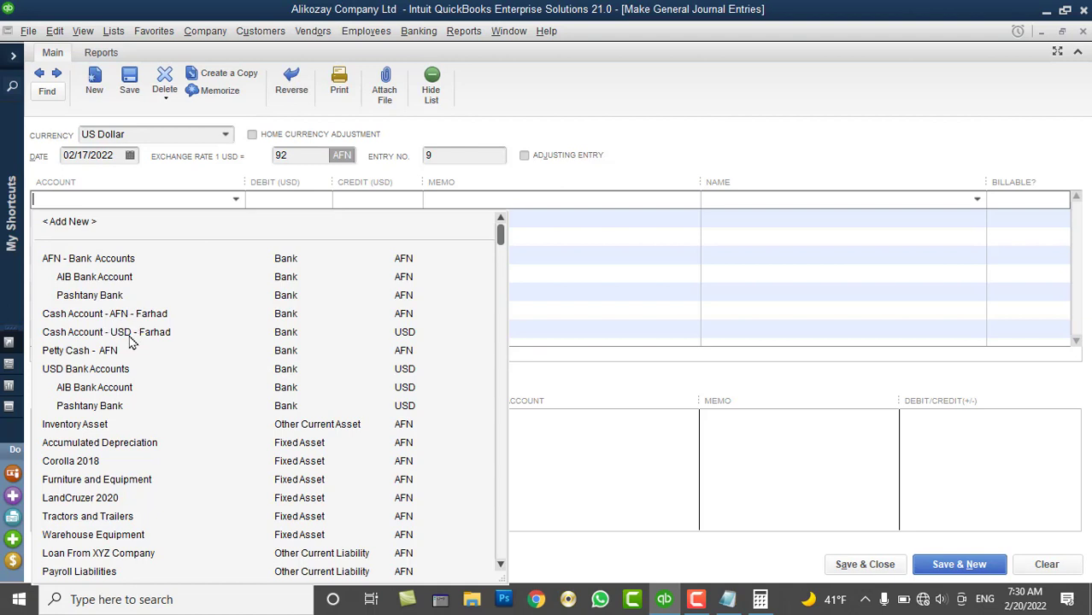
Debit 1,000 to the USD cash account, re-entering the reset exchange rate as 92.5
{"action": "left_click", "coordinate": [130, 338]}
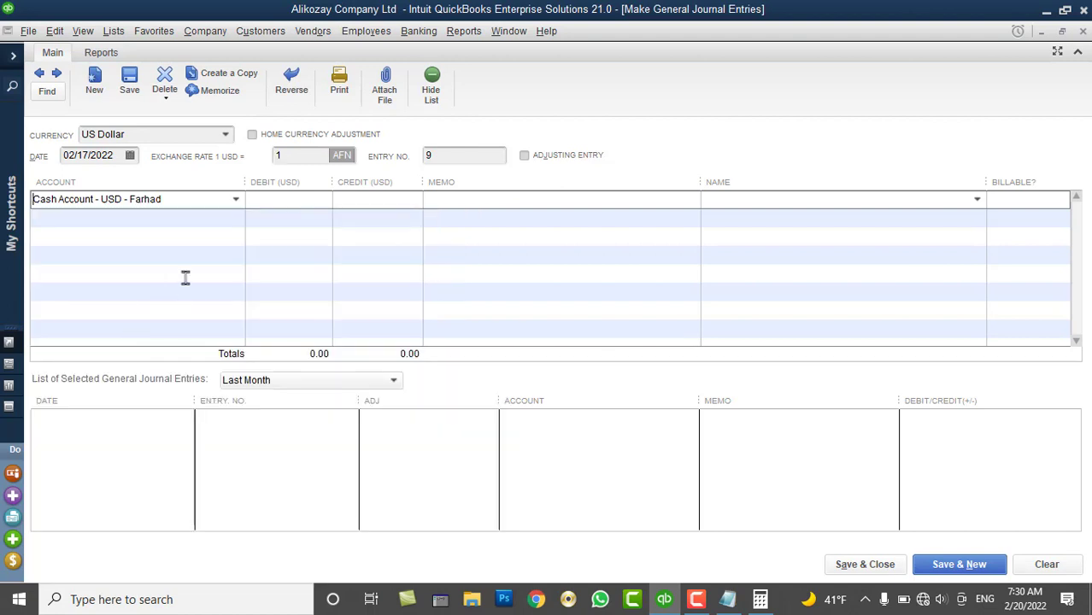
{"action": "left_click", "coordinate": [275, 198]}
{"action": "left_click", "coordinate": [294, 156]}
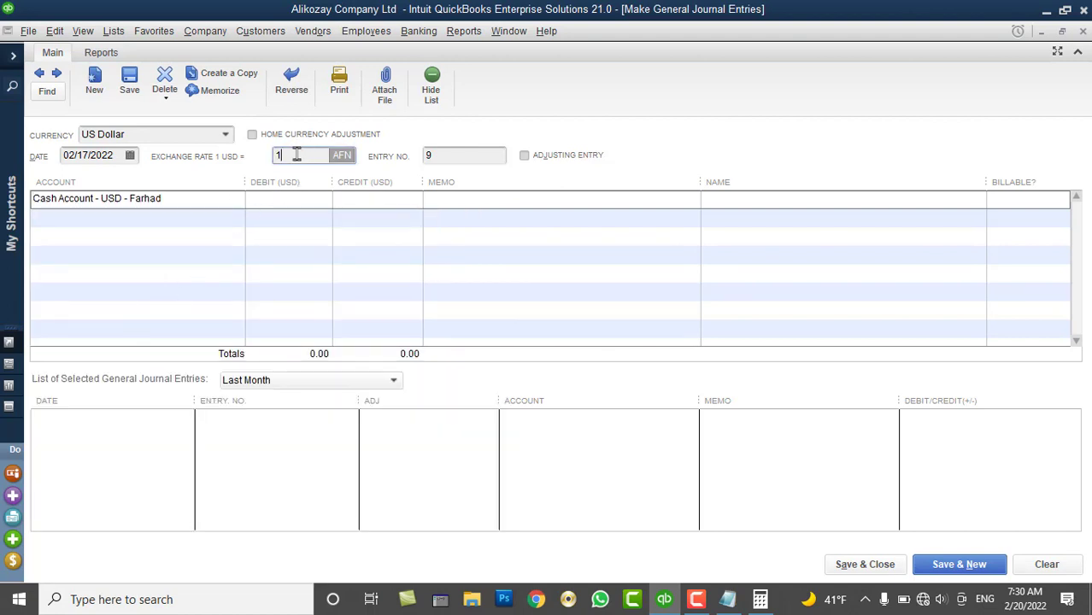
{"action": "type", "text": "92"}
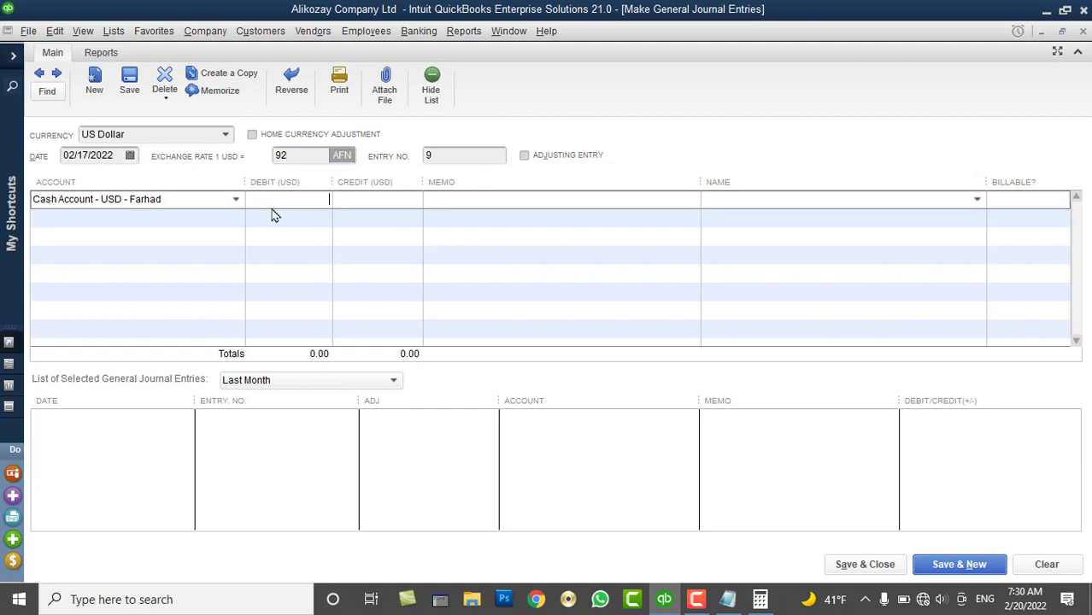
{"action": "type", "text": ".5"}
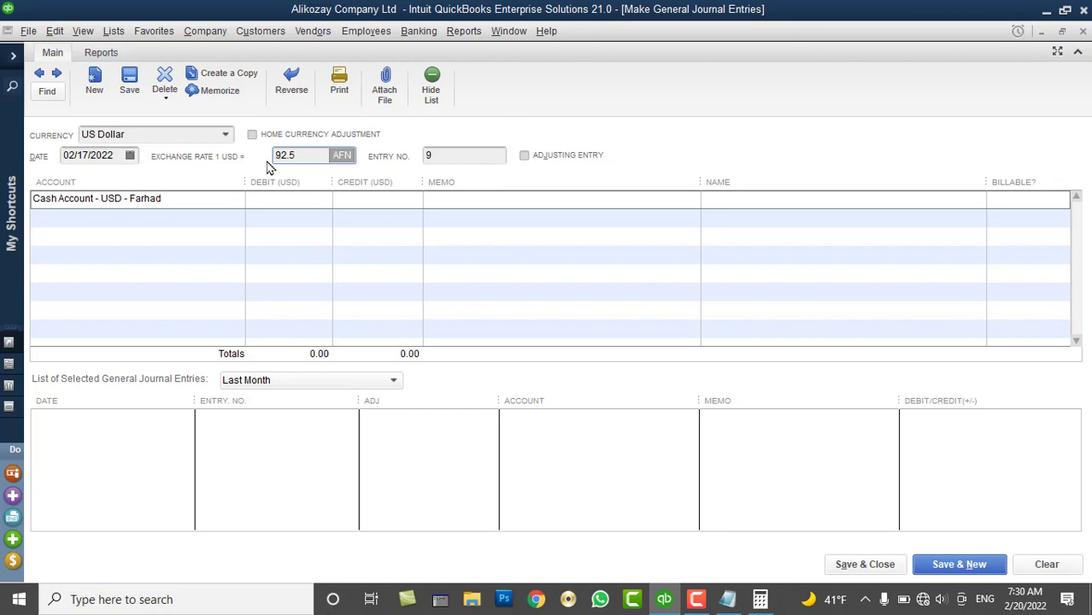
{"action": "left_click", "coordinate": [280, 208]}
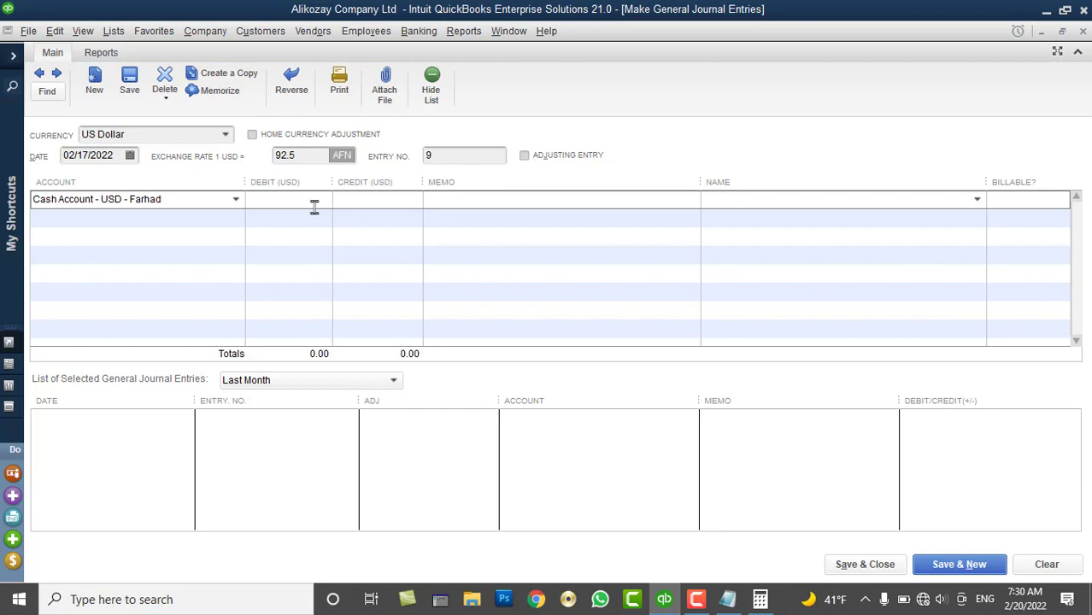
{"action": "type", "text": "2000"}
{"action": "key", "text": "BackSpace"}
{"action": "key", "text": "BackSpace"}
{"action": "key", "text": "BackSpace"}
{"action": "type", "text": "1000"}
{"action": "key", "text": "Tab"}
Put the Sales account on the second line for the 1,000.00 credit
{"action": "left_click", "coordinate": [227, 223]}
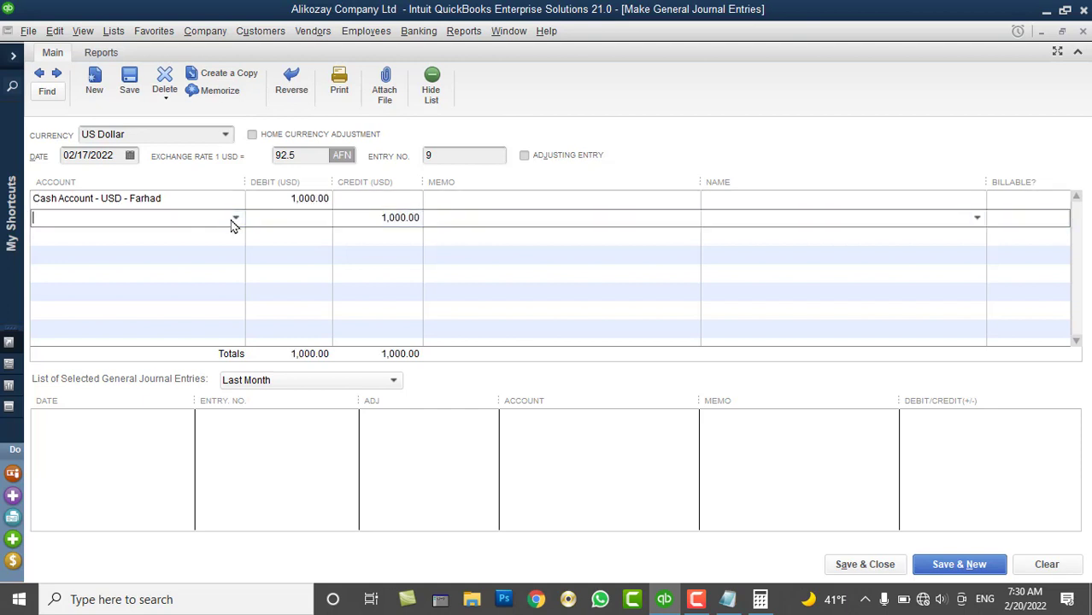
{"action": "left_click", "coordinate": [239, 220]}
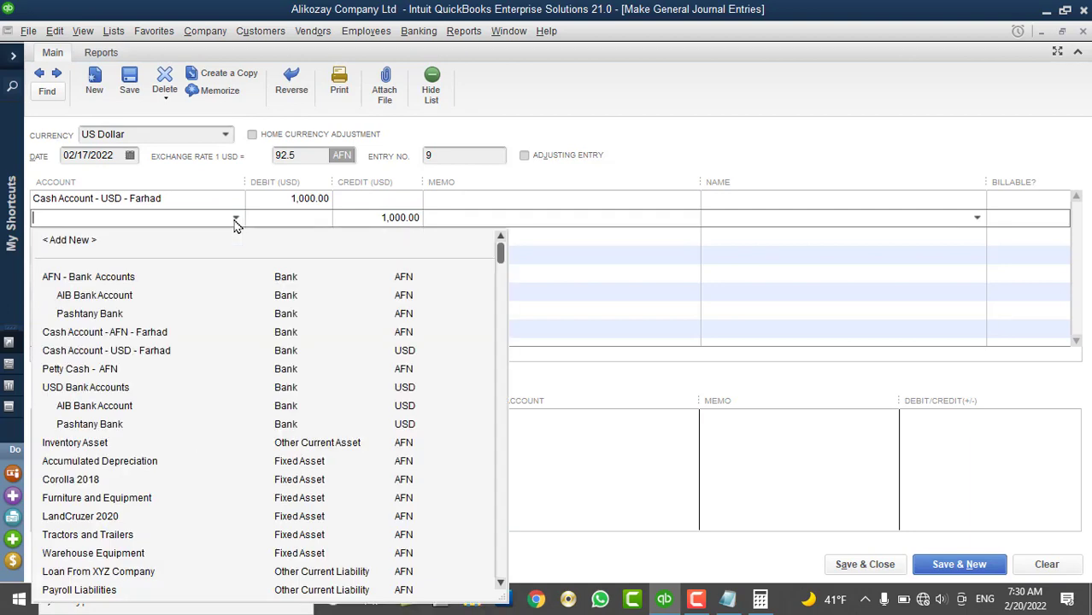
{"action": "scroll", "coordinate": [162, 493], "scroll_direction": "down", "scroll_amount": 3}
{"action": "scroll", "coordinate": [163, 493], "scroll_direction": "down", "scroll_amount": 4}
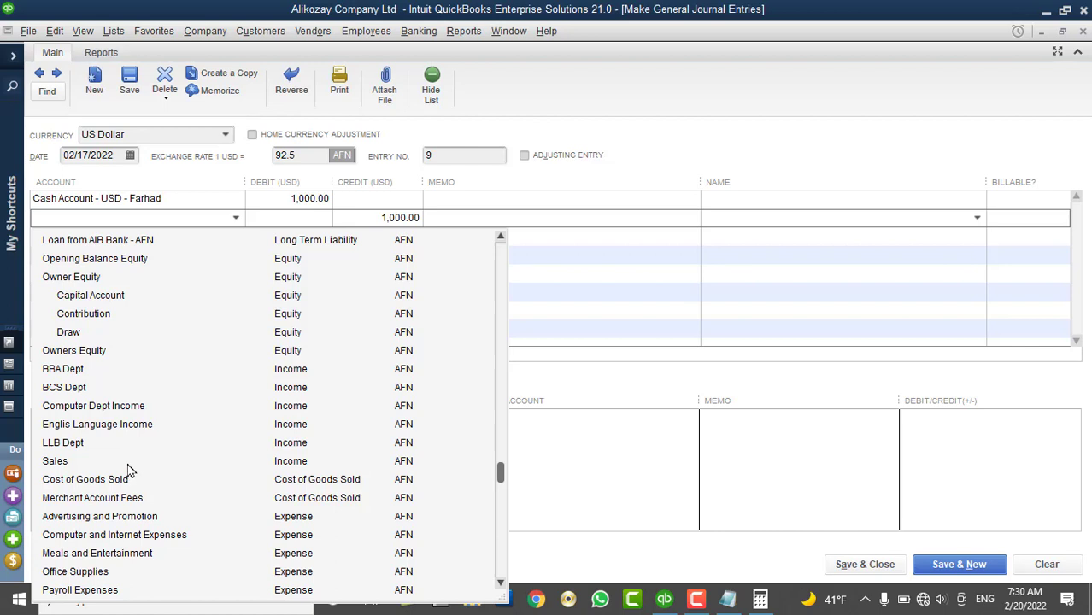
{"action": "left_click", "coordinate": [127, 464]}
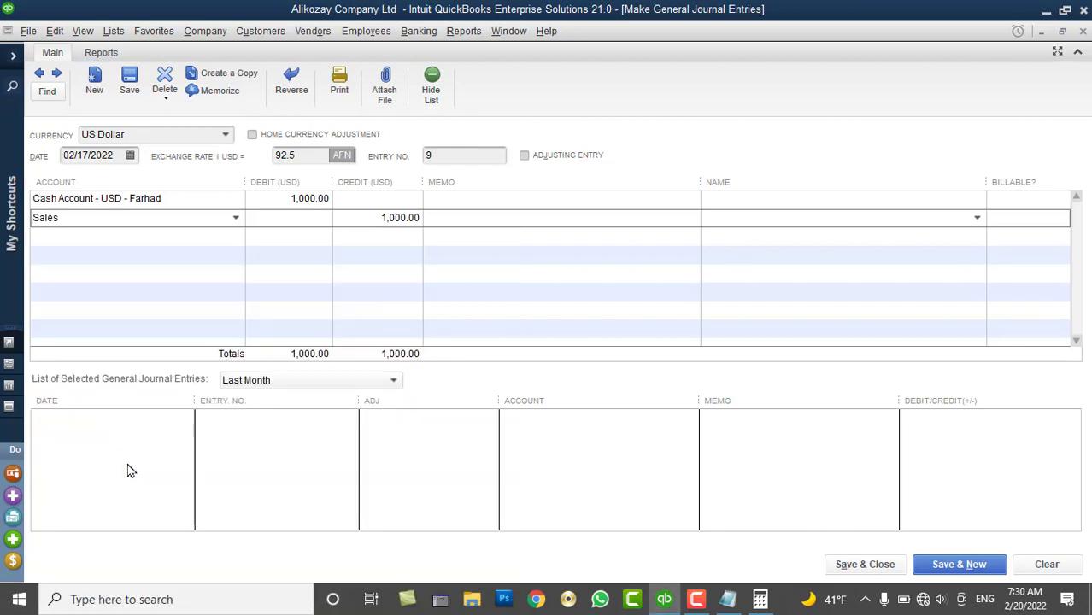
Give the cash line the memo "This is the total sales for the month of Feb"
{"action": "left_click", "coordinate": [451, 199]}
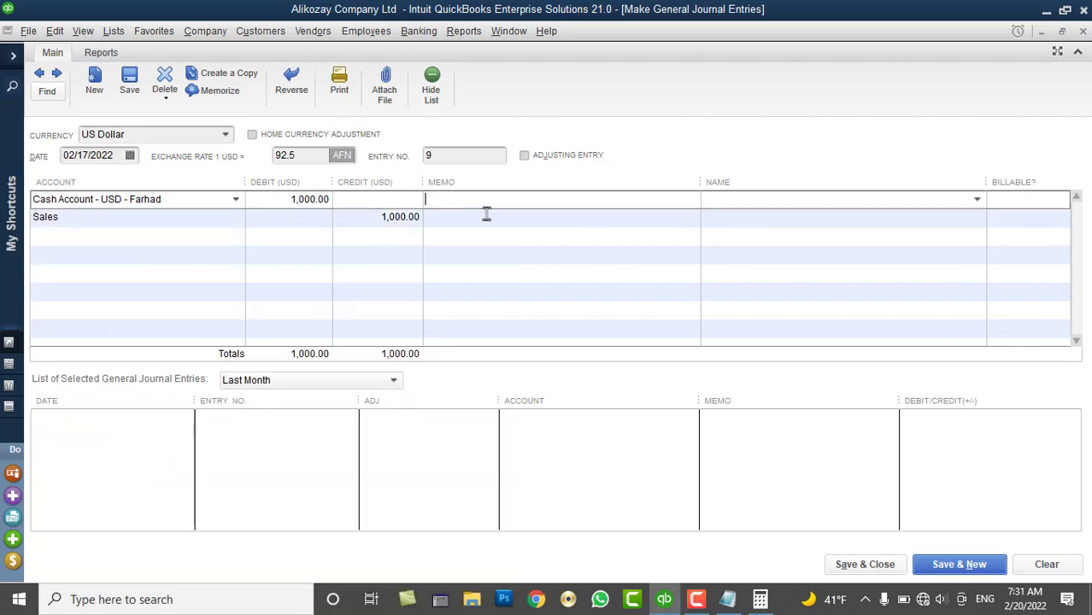
{"action": "type", "text": "Thisis"}
{"action": "key", "text": "BackSpace"}
{"action": "key", "text": "BackSpace"}
{"action": "key", "text": "BackSpace"}
{"action": "key", "text": "BackSpace"}
{"action": "type", "text": "s is the toal"}
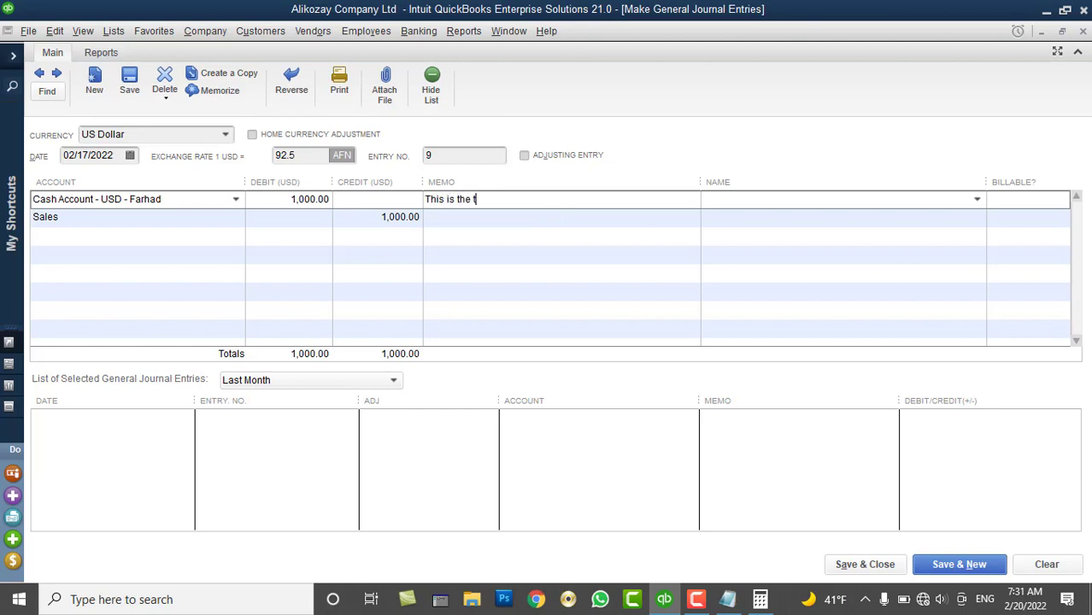
{"action": "key", "text": "BackSpace"}
{"action": "key", "text": "BackSpace"}
{"action": "key", "text": "BackSpace"}
{"action": "type", "text": "otal sales of"}
{"action": "key", "text": "BackSpace"}
{"action": "key", "text": "BackSpace"}
{"action": "type", "text": "for the month of "}
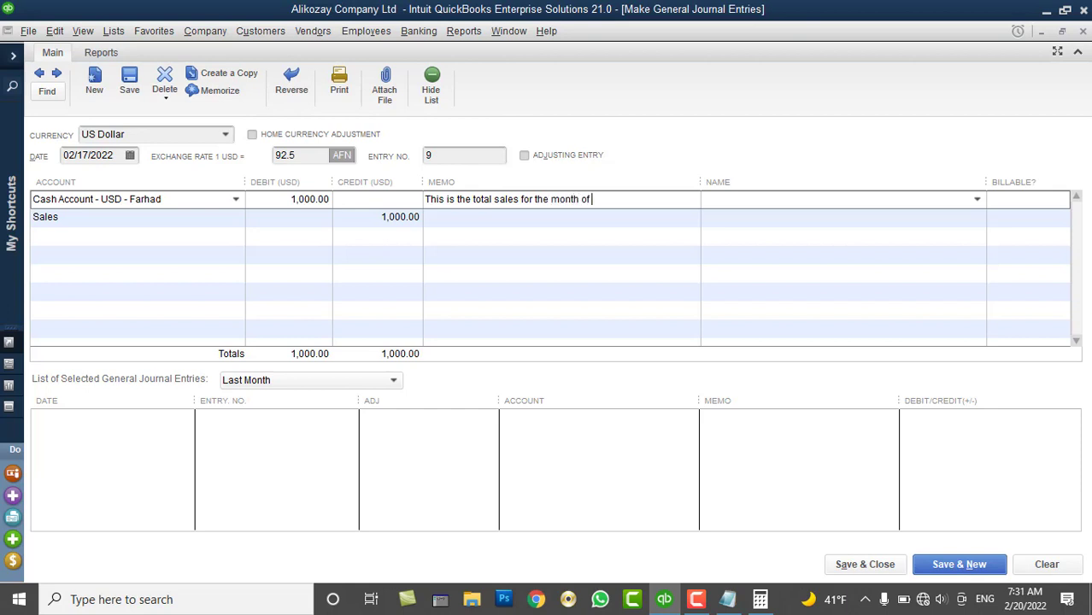
{"action": "type", "text": "Feb"}
Copy the same memo onto the Sales line
{"action": "left_click_drag", "start_coordinate": [644, 197], "coordinate": [363, 189]}
{"action": "key", "text": "ctrl+c"}
{"action": "left_click", "coordinate": [462, 217]}
{"action": "key", "text": "ctrl+v"}
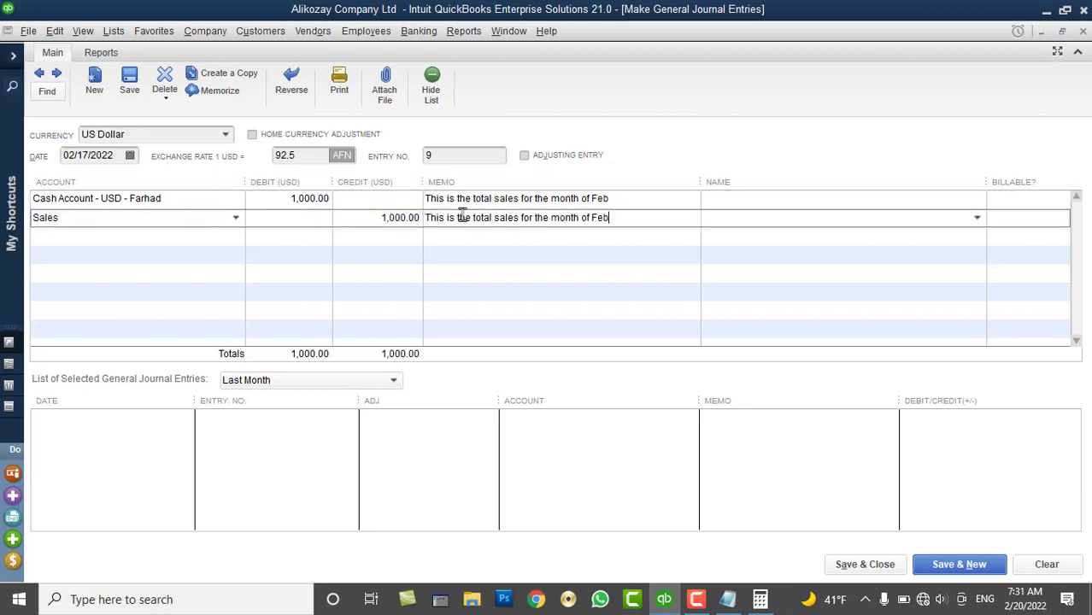
Save journal entry 9 and check the USD cash account's balance in the Chart of Accounts
{"action": "left_click", "coordinate": [872, 567]}
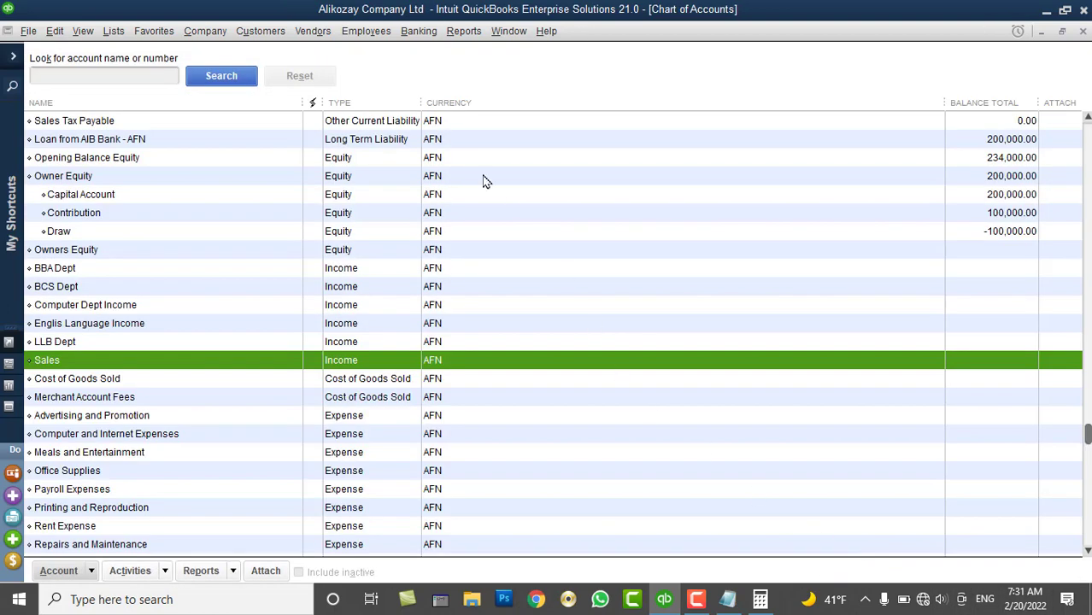
{"action": "scroll", "coordinate": [171, 235], "scroll_direction": "up", "scroll_amount": 6}
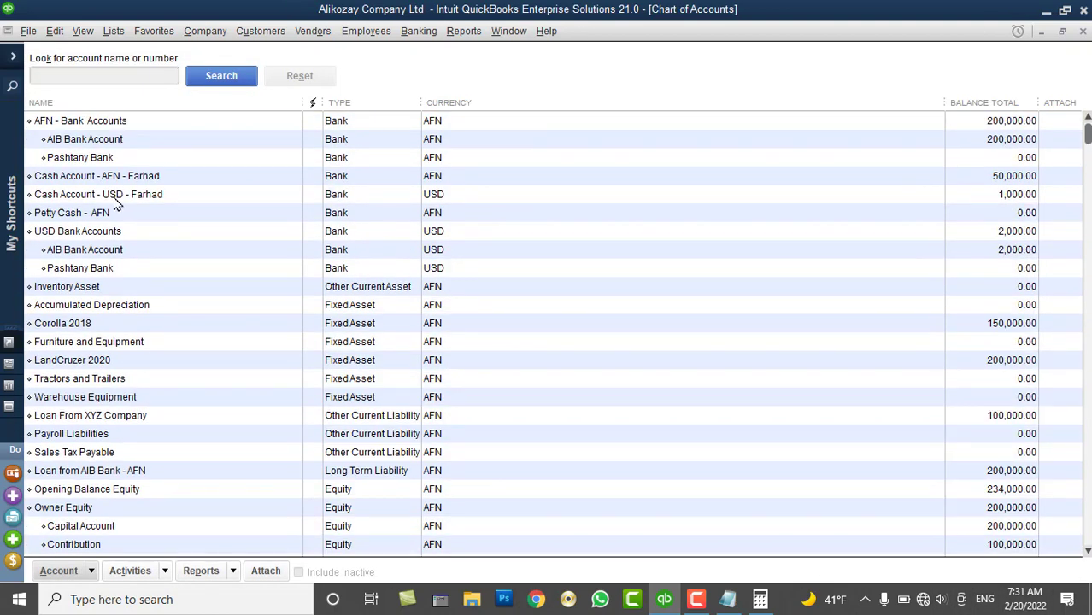
{"action": "left_click", "coordinate": [116, 198]}
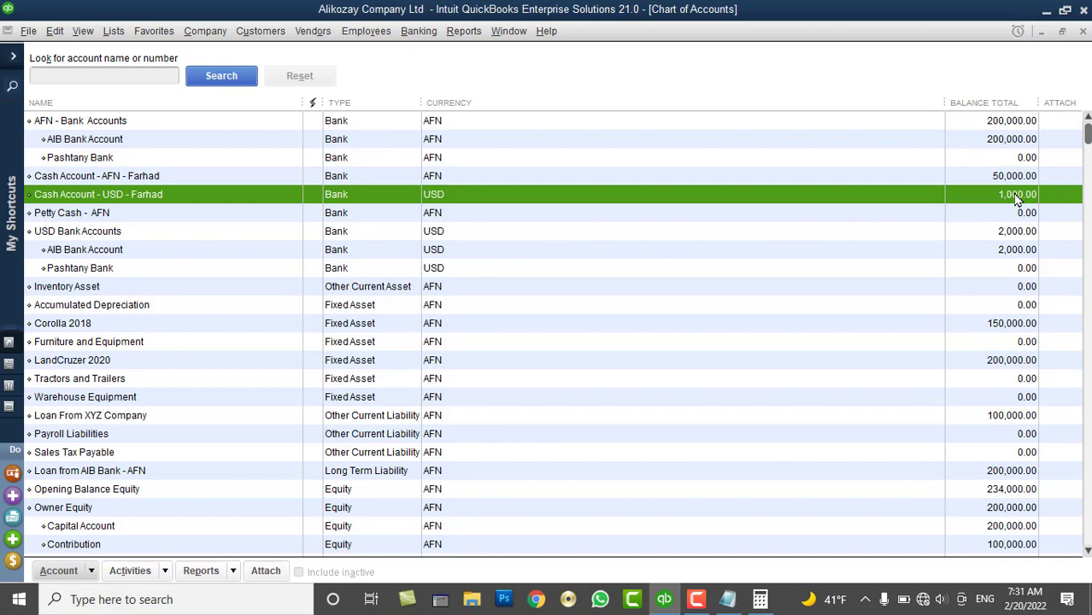
Run the standard Profit & Loss report from the Company & Financial reports
{"action": "left_click", "coordinate": [419, 31]}
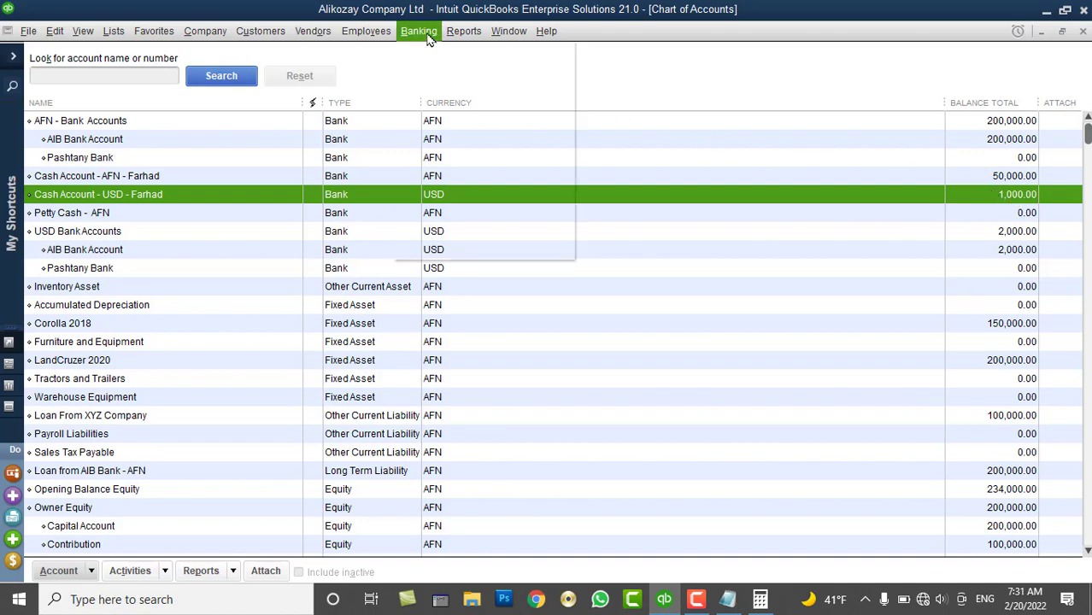
{"action": "left_click", "coordinate": [464, 31]}
{"action": "mouse_move", "coordinate": [675, 205]}
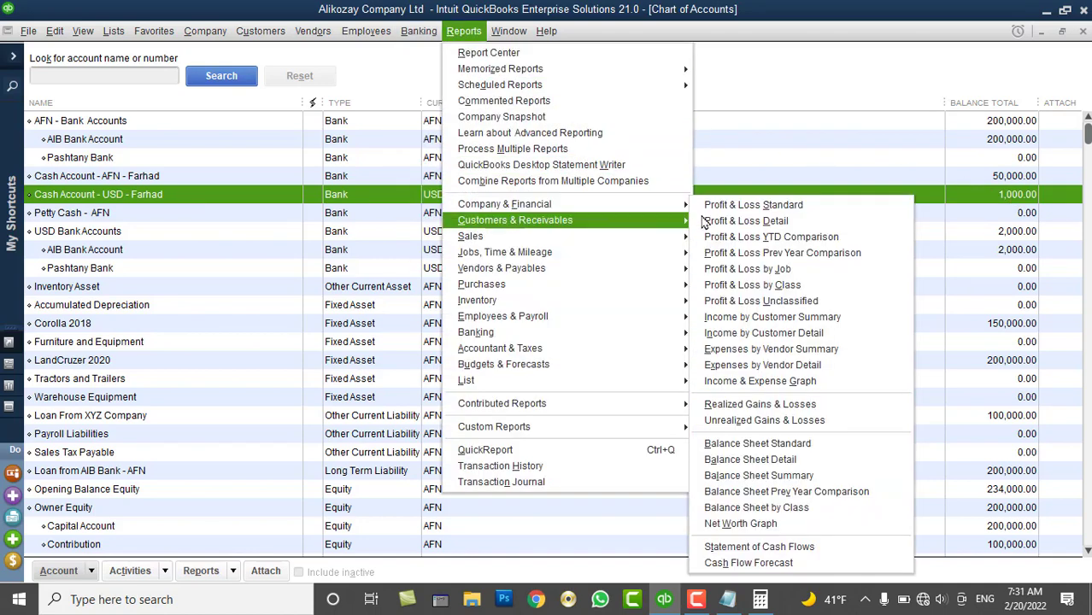
{"action": "left_click", "coordinate": [756, 206]}
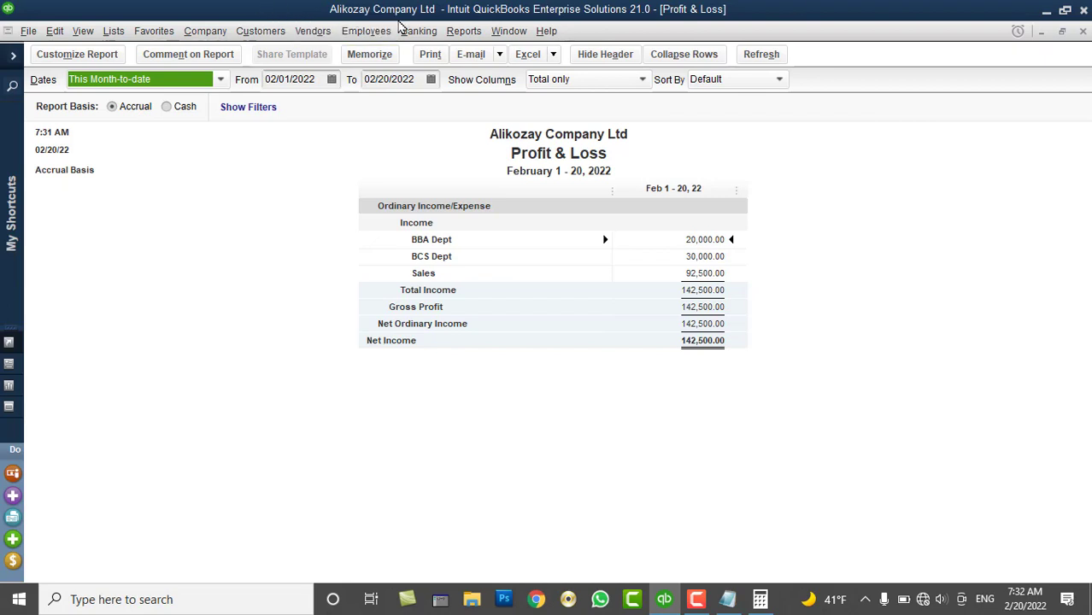
{"action": "left_click", "coordinate": [464, 31]}
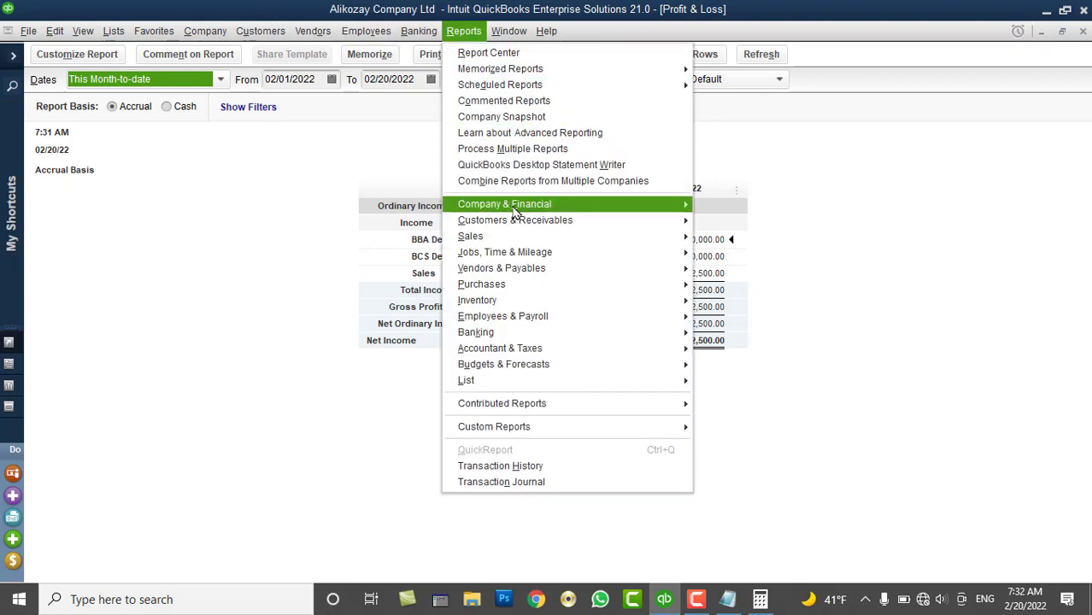
{"action": "mouse_move", "coordinate": [516, 210]}
{"action": "left_click", "coordinate": [746, 443]}
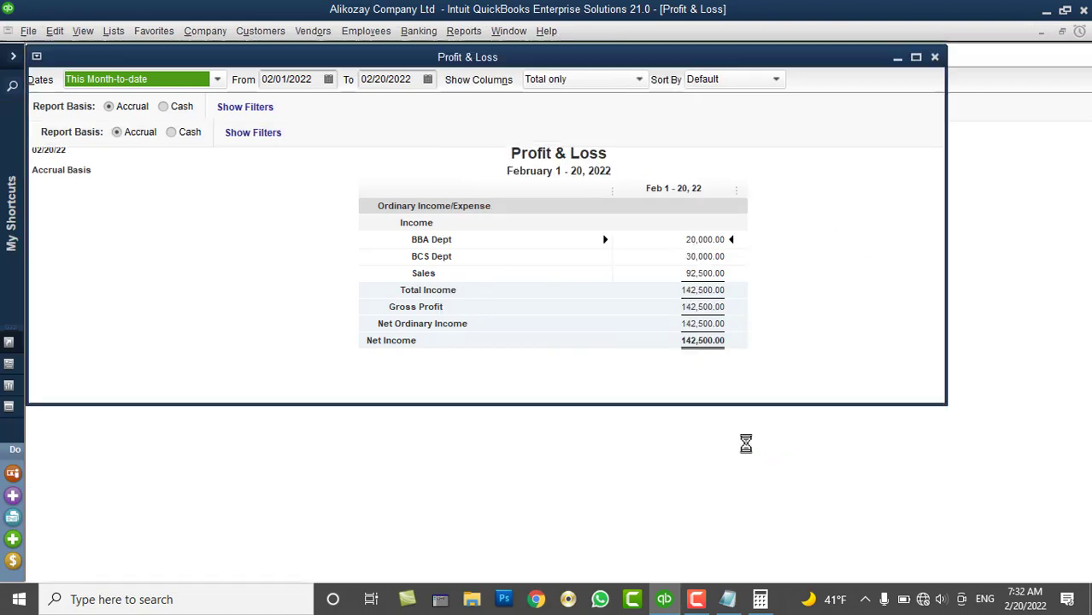
{"action": "scroll", "coordinate": [727, 362], "scroll_direction": "down", "scroll_amount": 8}
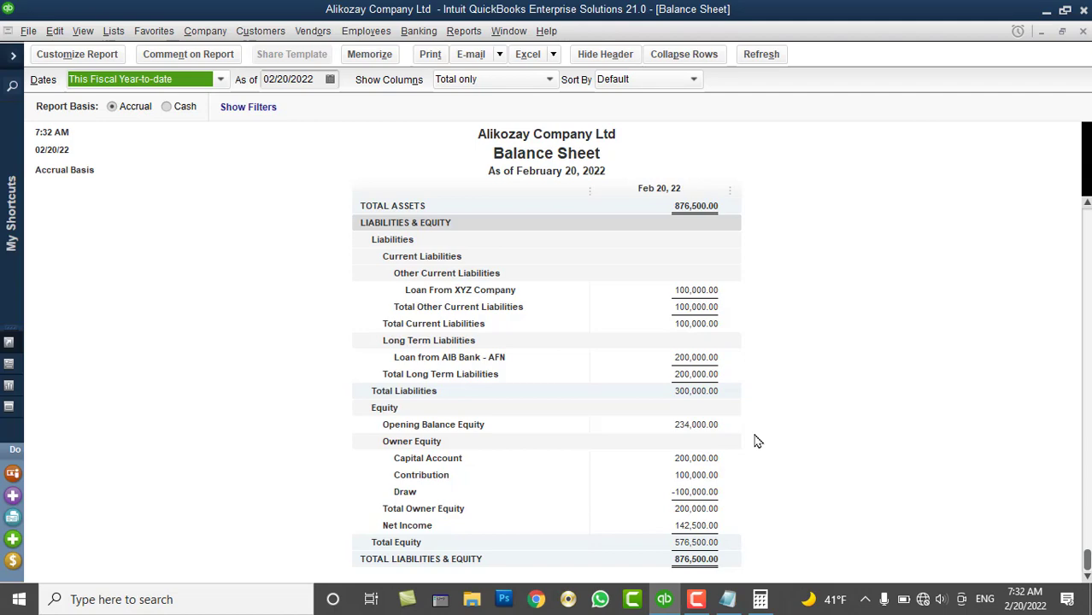
Close both reports and review the Advertising, Computer, Meals and Payroll expense accounts
{"action": "left_click", "coordinate": [1082, 32]}
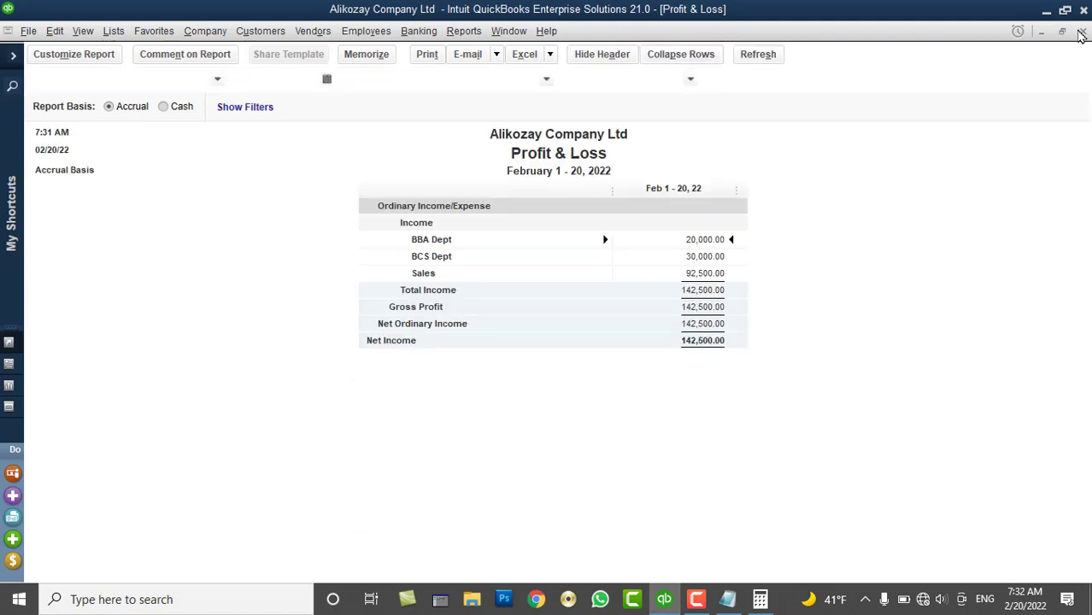
{"action": "left_click", "coordinate": [1083, 31]}
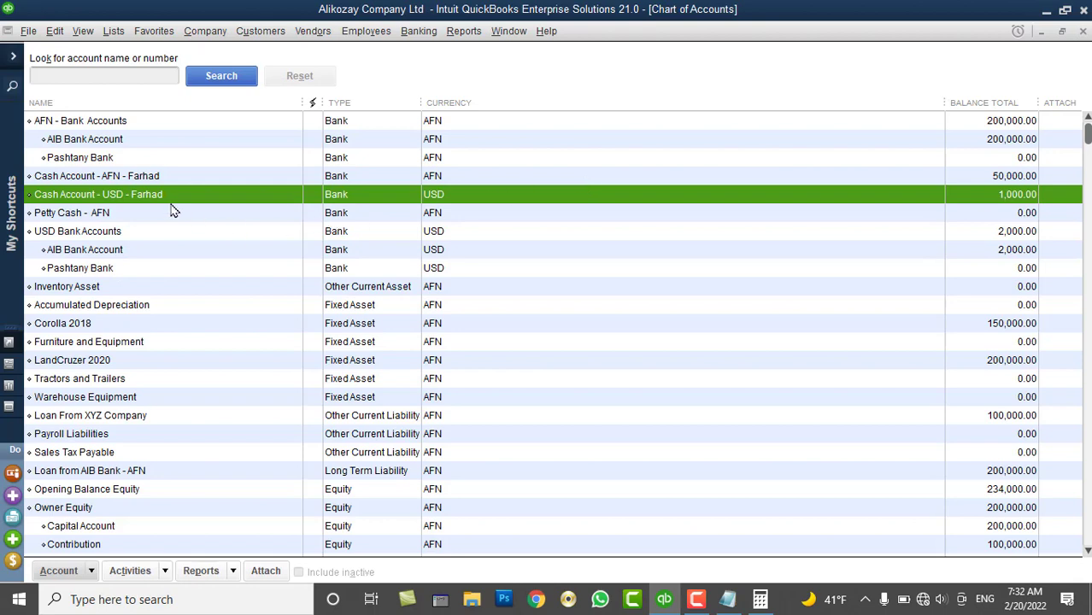
{"action": "scroll", "coordinate": [117, 314], "scroll_direction": "down", "scroll_amount": 8}
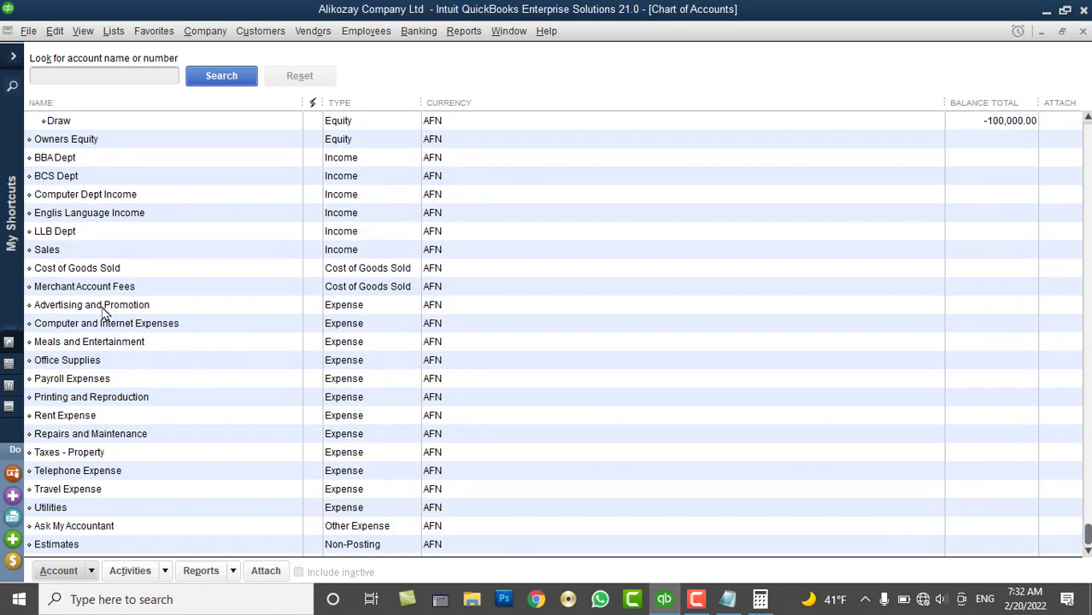
{"action": "left_click", "coordinate": [86, 308]}
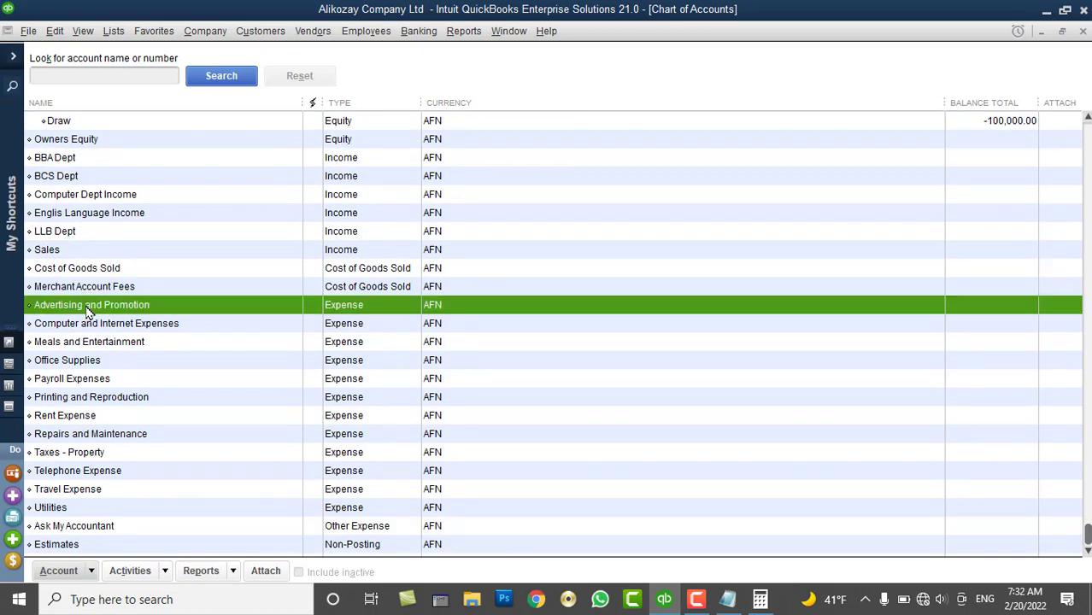
{"action": "left_click", "coordinate": [92, 330]}
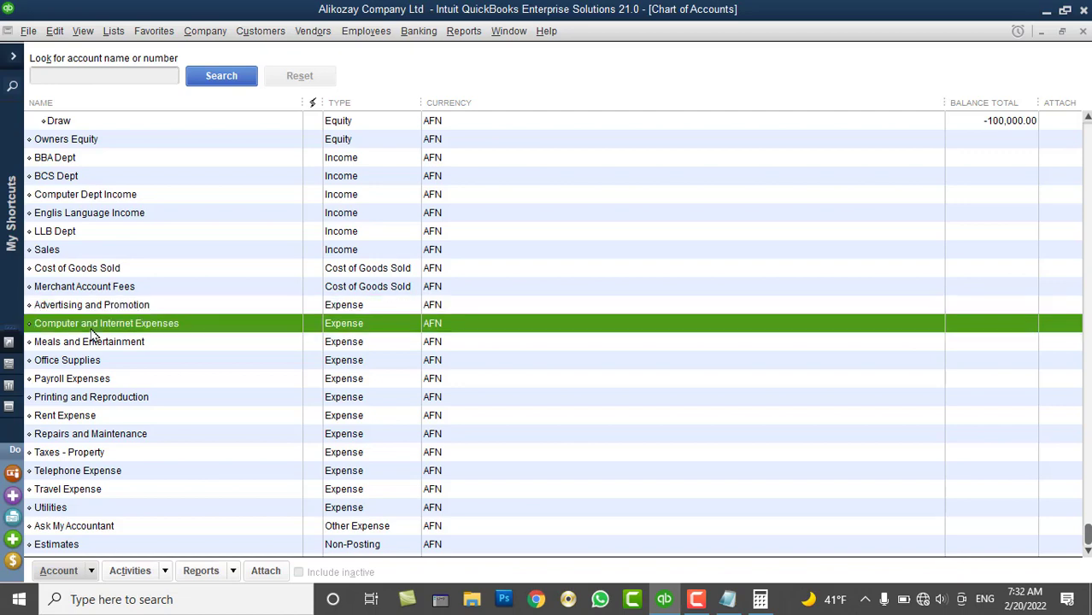
{"action": "left_click", "coordinate": [97, 346]}
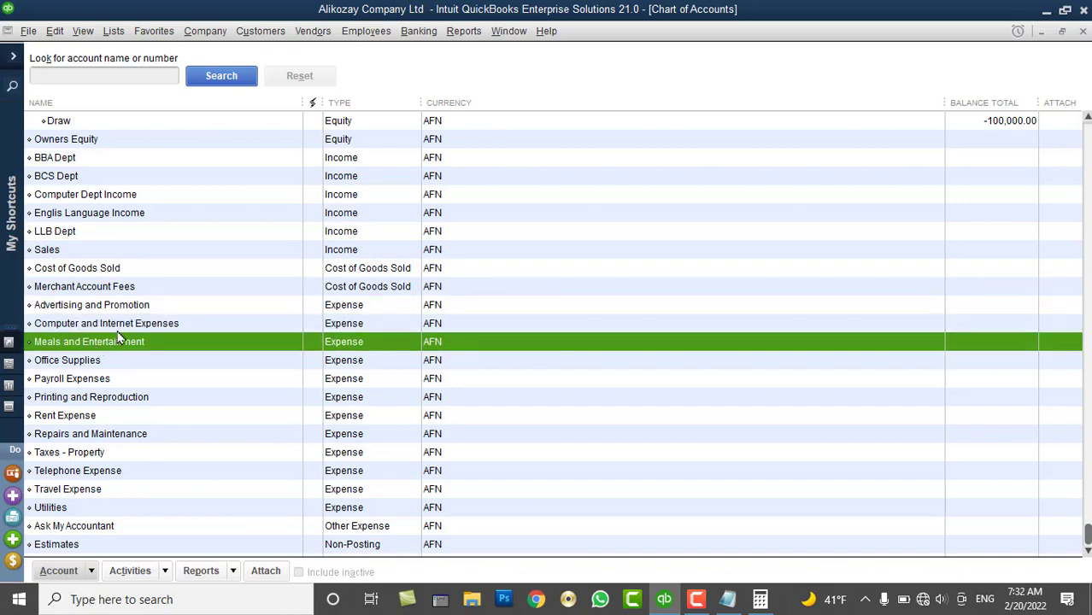
{"action": "left_click", "coordinate": [100, 380]}
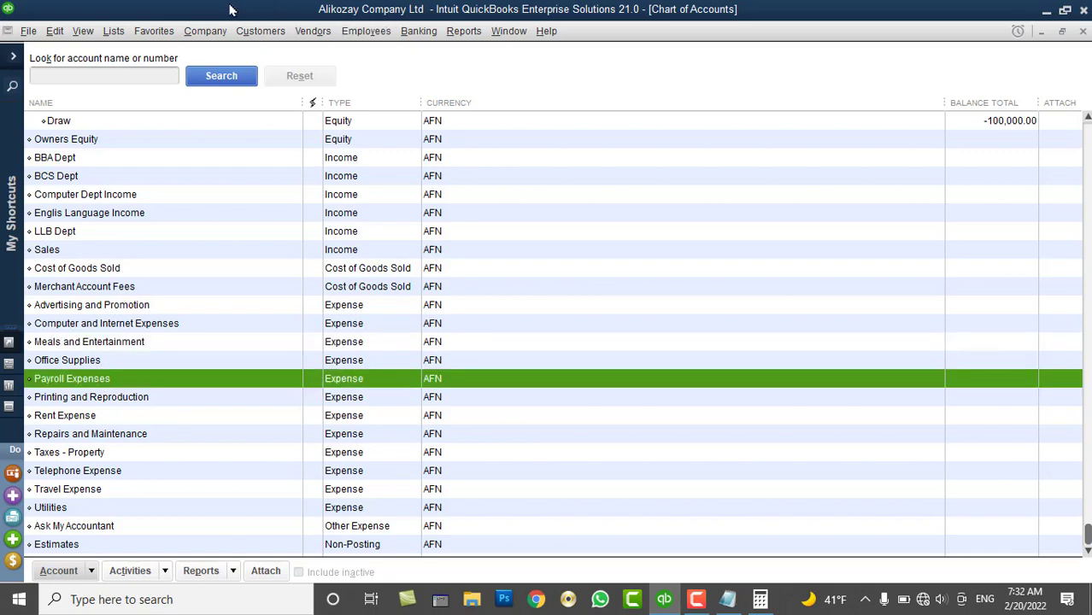
{"action": "left_click", "coordinate": [215, 32]}
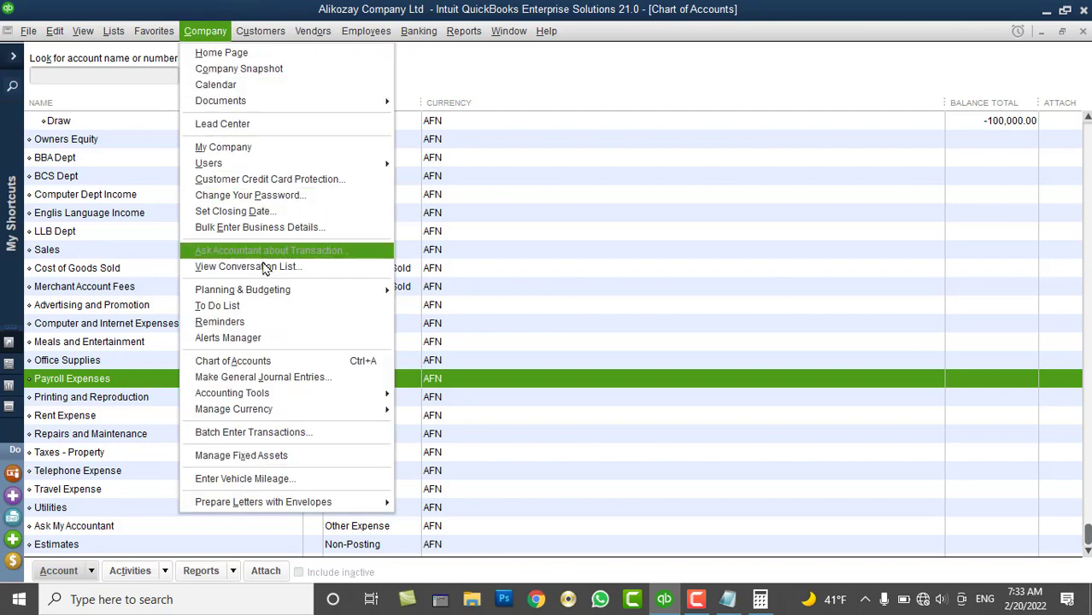
Start journal entry 10 in Afghanistan Afghani dated 02/20/2022
{"action": "left_click", "coordinate": [265, 377]}
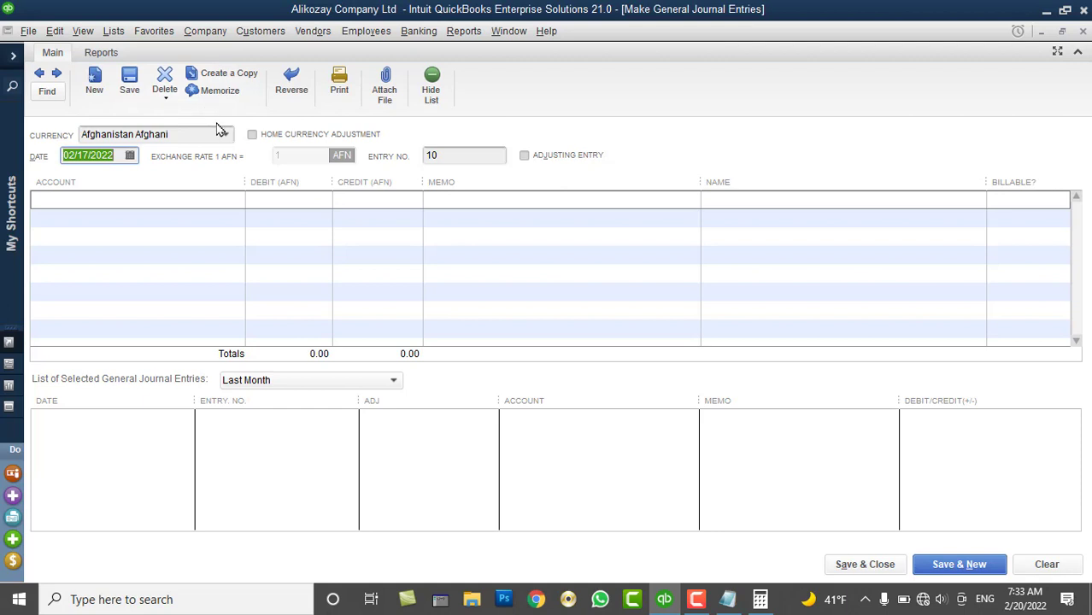
{"action": "left_click", "coordinate": [208, 134]}
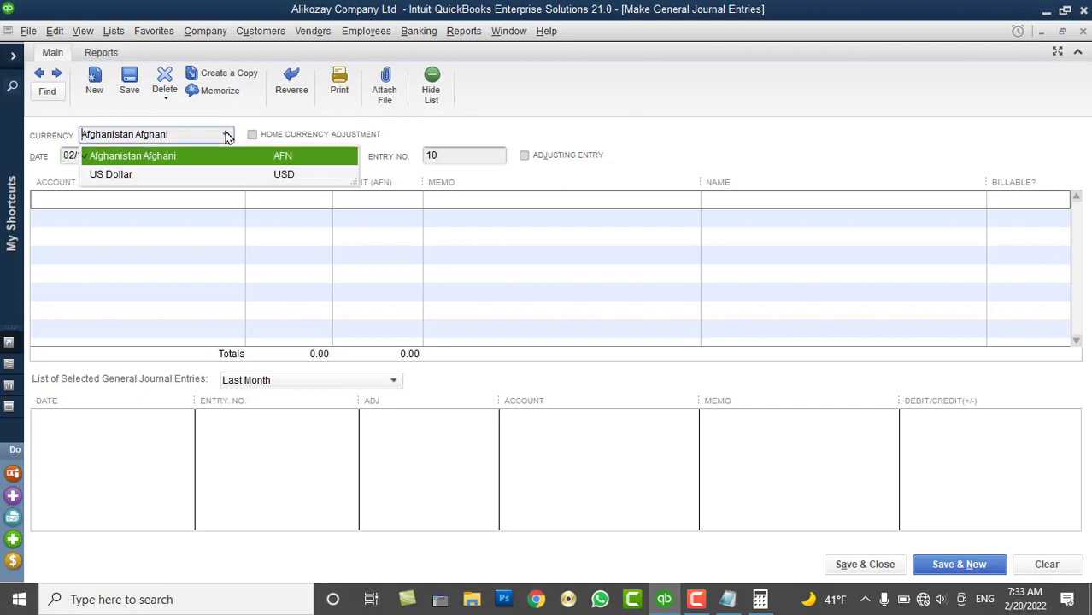
{"action": "left_click", "coordinate": [150, 161]}
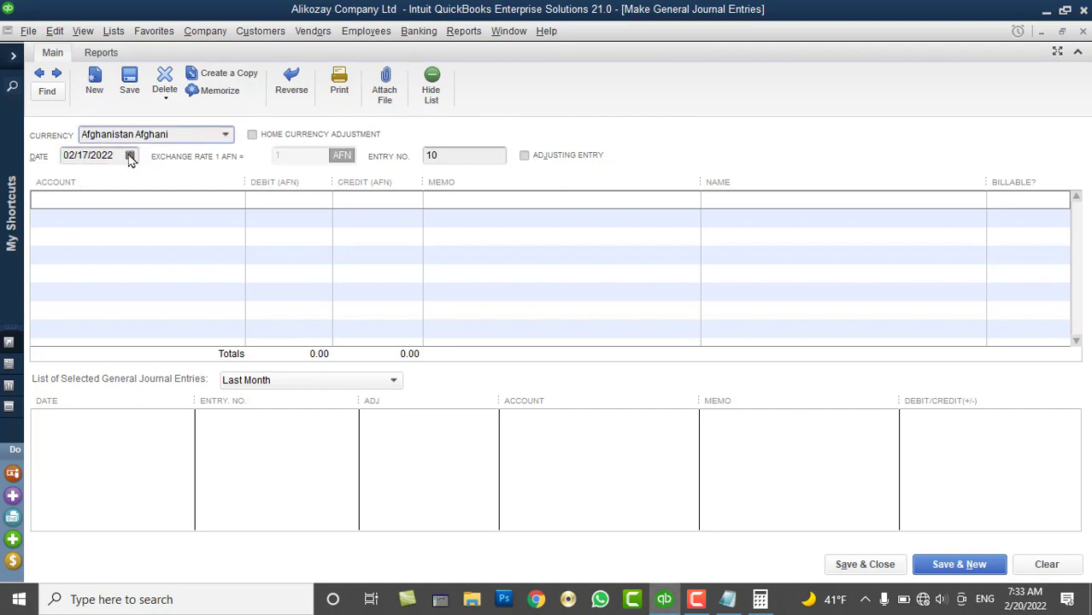
{"action": "left_click", "coordinate": [130, 155]}
{"action": "left_click", "coordinate": [83, 285]}
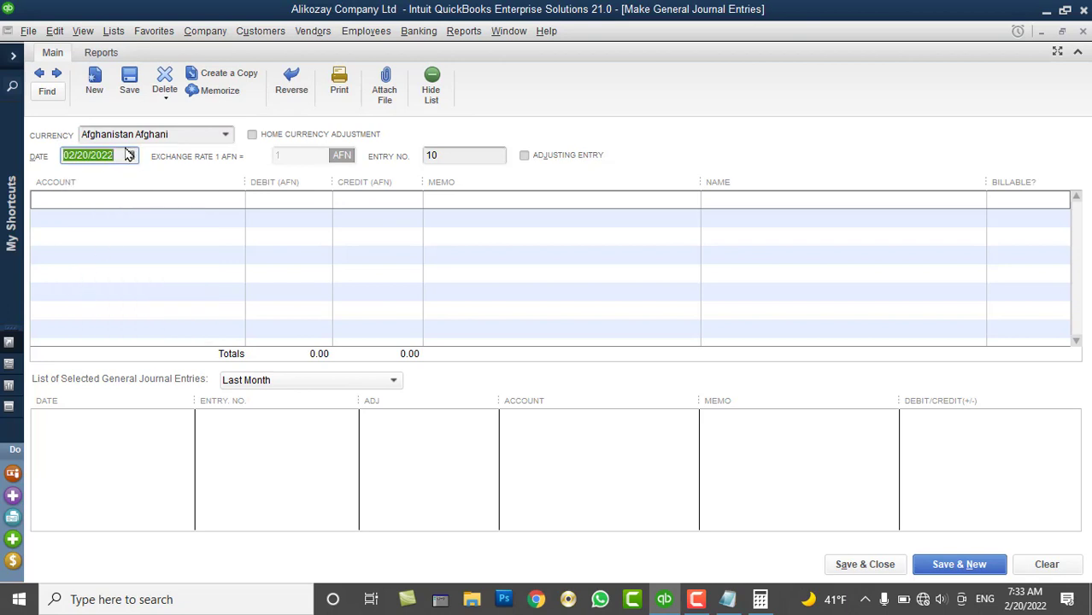
Choose Payroll Expenses as the first line's account
{"action": "left_click", "coordinate": [159, 197]}
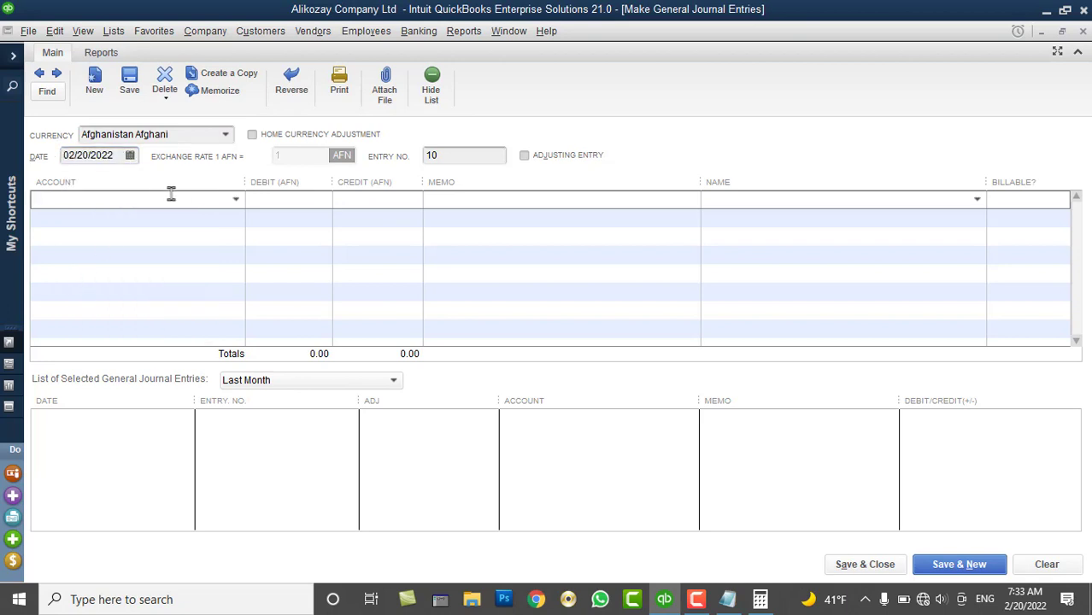
{"action": "left_click", "coordinate": [237, 202]}
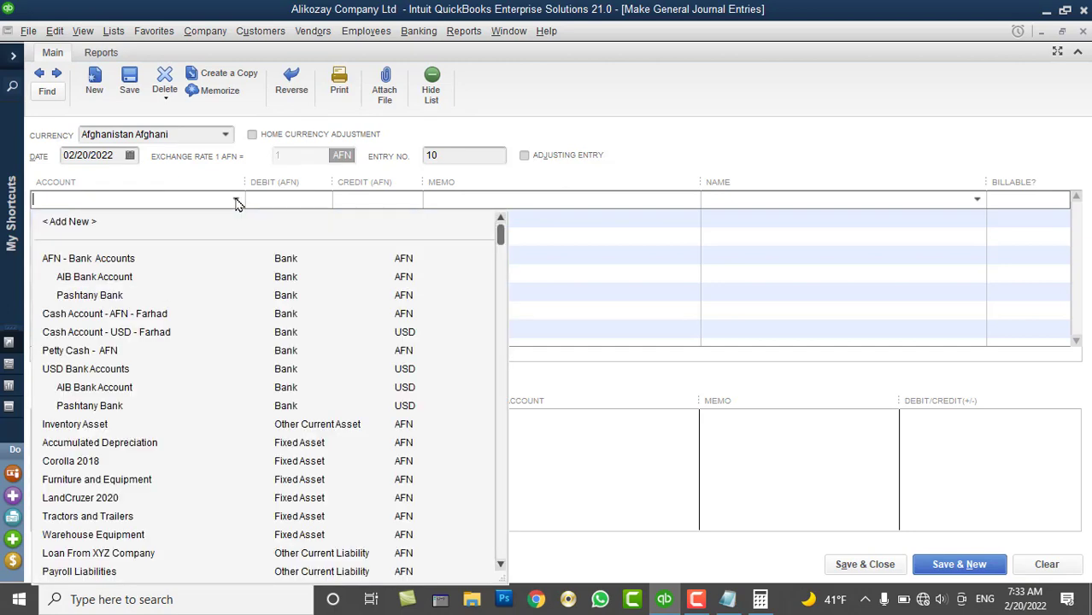
{"action": "scroll", "coordinate": [252, 256], "scroll_direction": "down", "scroll_amount": 8}
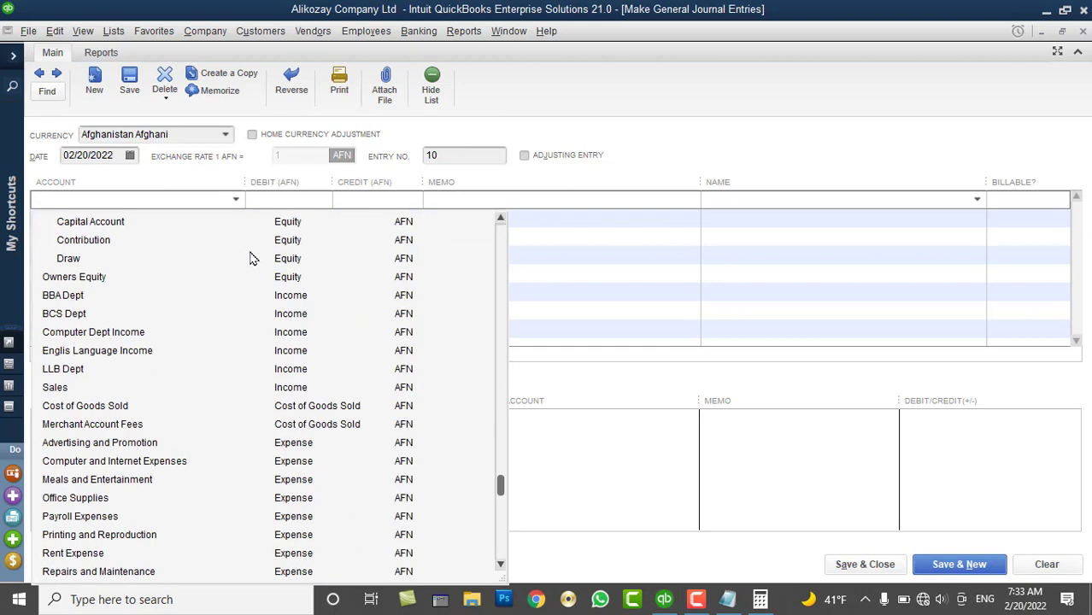
{"action": "scroll", "coordinate": [252, 257], "scroll_direction": "down", "scroll_amount": 2}
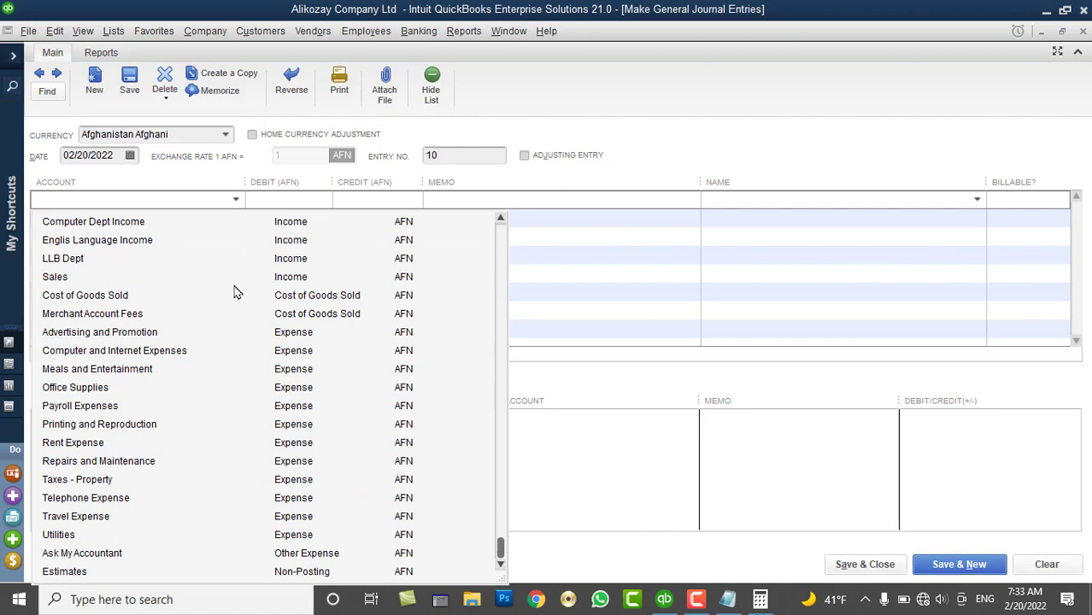
{"action": "left_click", "coordinate": [94, 410]}
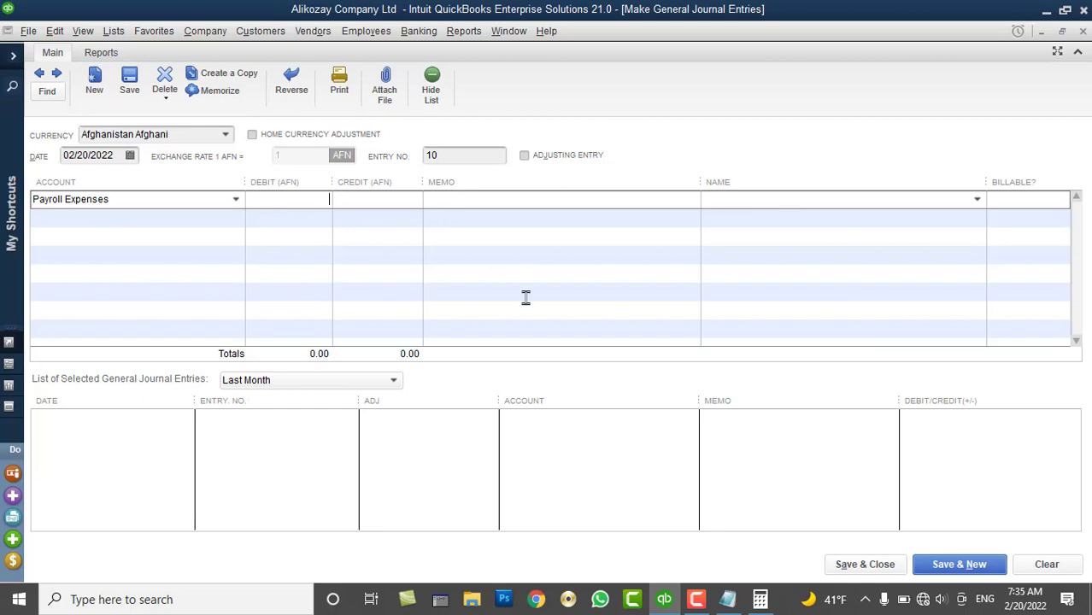
Debit 10000 to Payroll Expenses with a memo on a 10000 AFN salary paid to an employee for Jan
{"action": "type", "text": "10000"}
{"action": "key", "text": "Tab"}
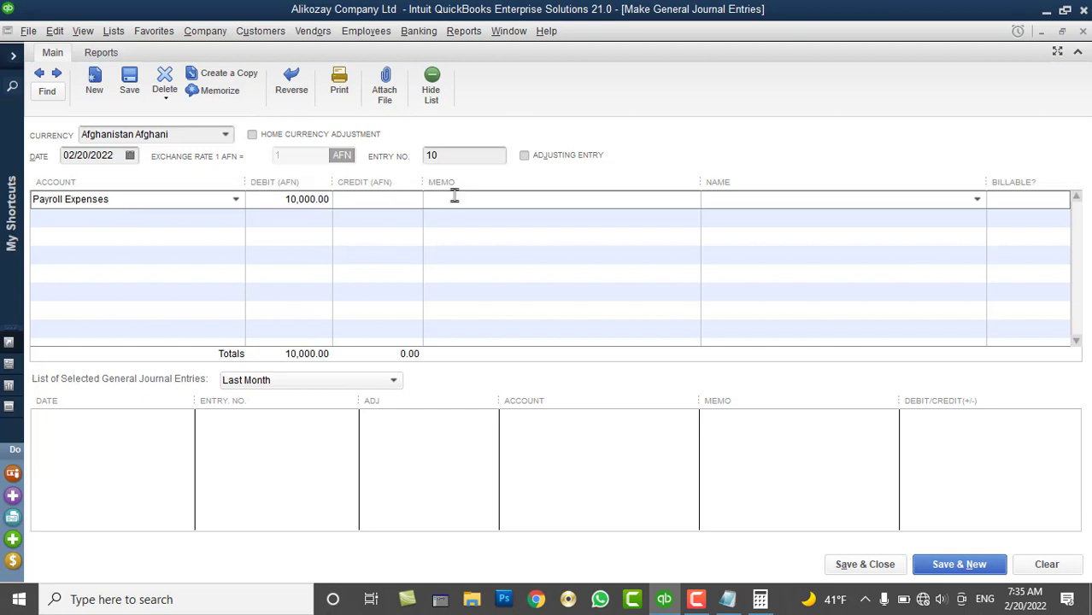
{"action": "type", "text": "10000 AFN Paid As "}
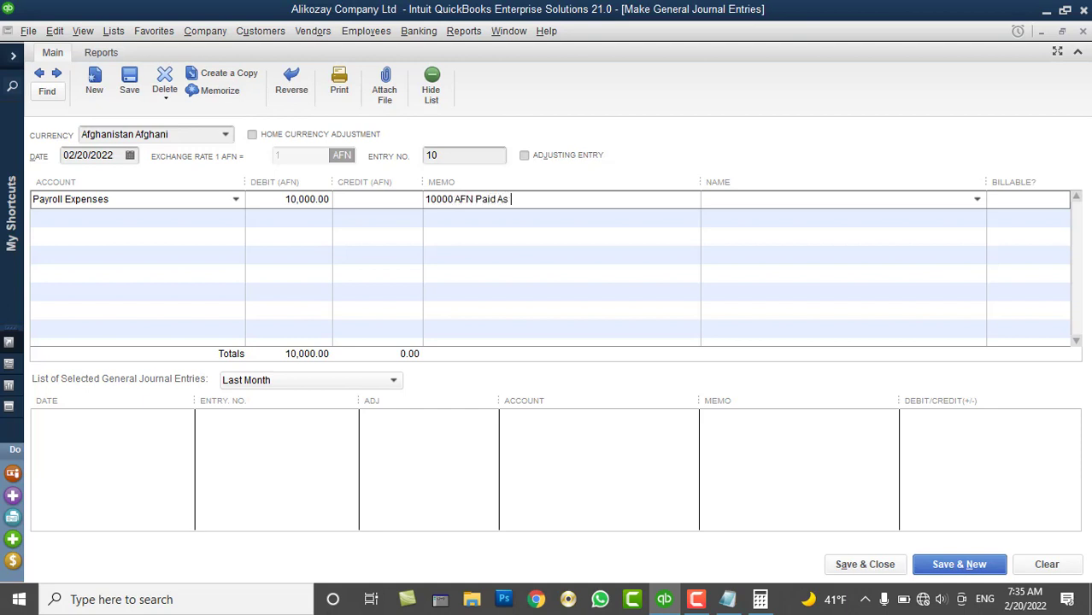
{"action": "type", "text": "a Salary for I"}
{"action": "key", "text": "BackSpace"}
{"action": "type", "text": "Islam "}
{"action": "type", "text": "as"}
{"action": "key", "text": "BackSpace"}
{"action": "key", "text": "BackSpace"}
{"action": "key", "text": "BackSpace"}
{"action": "type", "text": "for thje"}
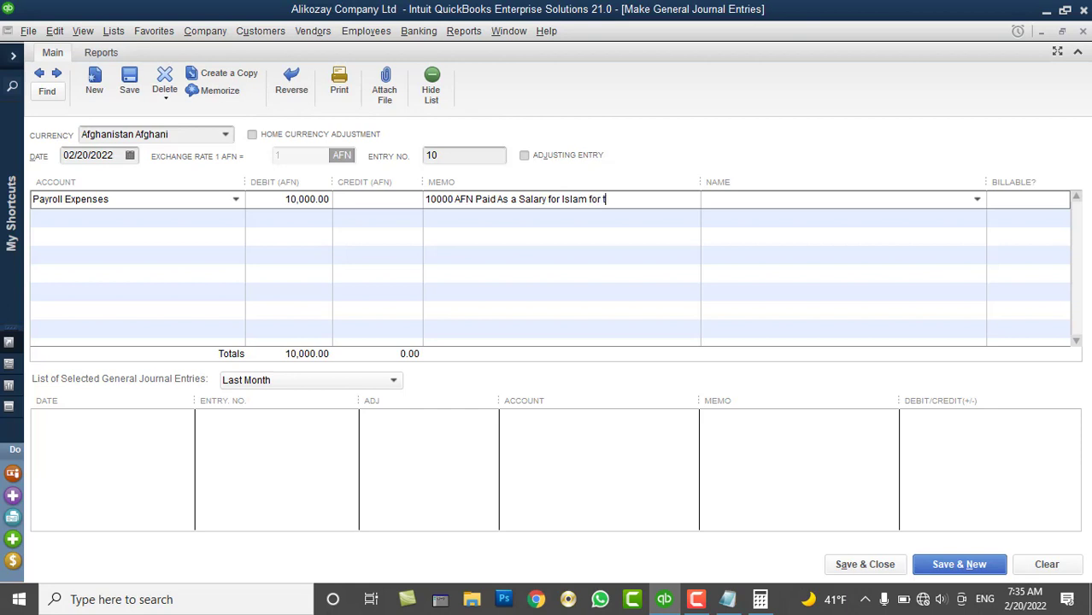
{"action": "key", "text": "BackSpace"}
{"action": "key", "text": "BackSpace"}
{"action": "key", "text": "BackSpace"}
{"action": "type", "text": "e month of Jan"}
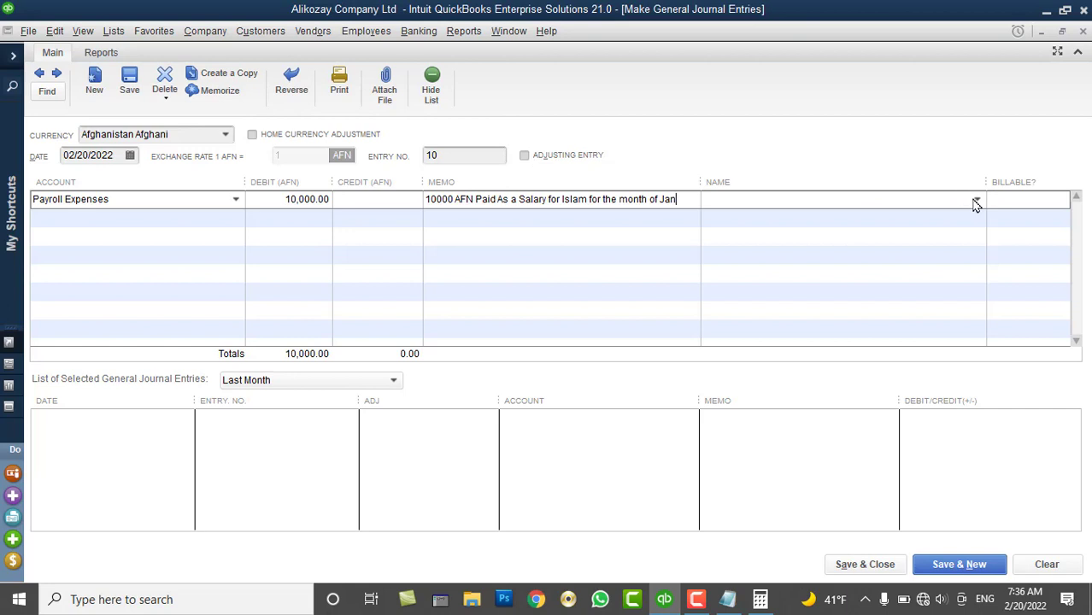
{"action": "left_click", "coordinate": [976, 203]}
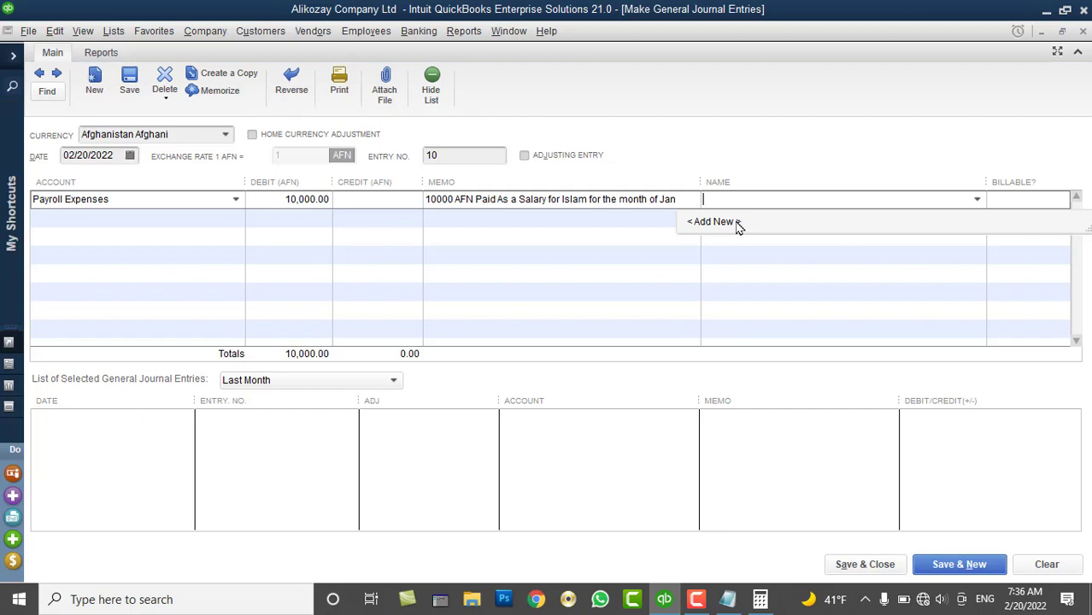
Add a new employee titled Mr with first and last name as the line's name, payroll info left as is
{"action": "left_click", "coordinate": [736, 222]}
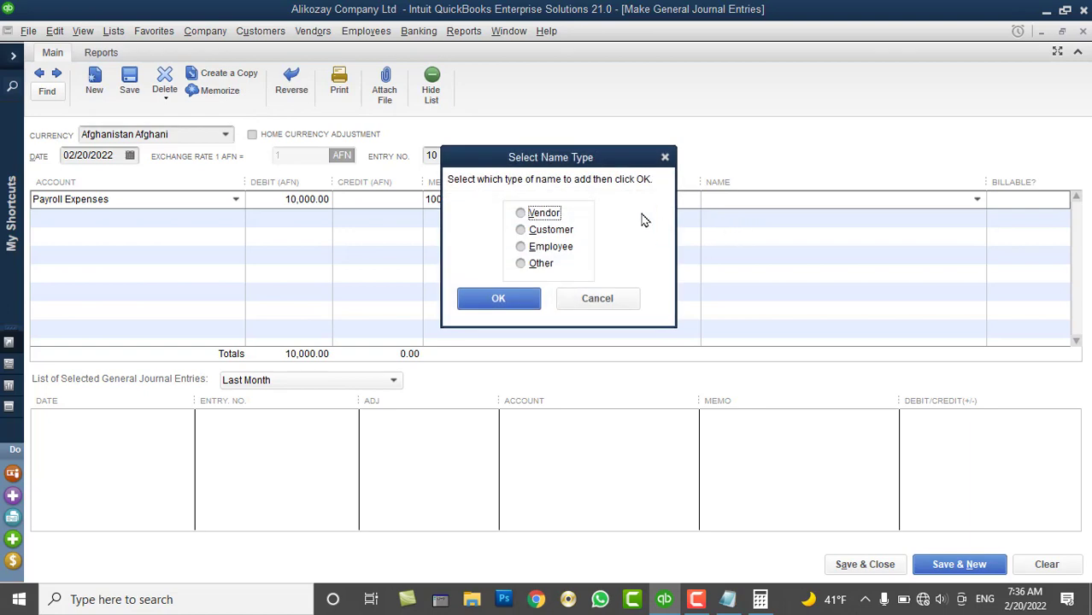
{"action": "left_click", "coordinate": [547, 249]}
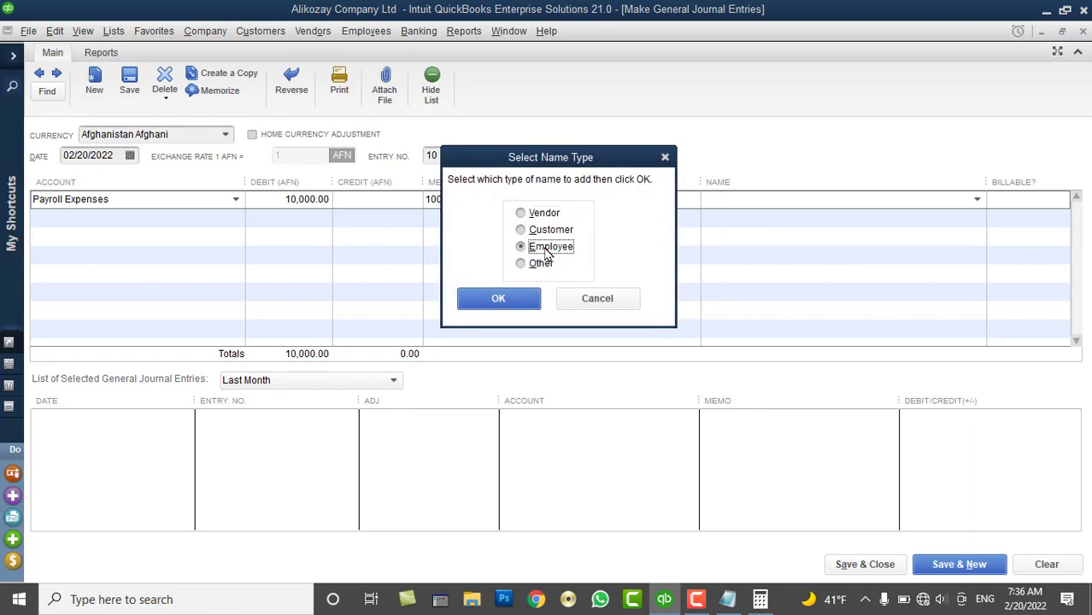
{"action": "left_click", "coordinate": [513, 299]}
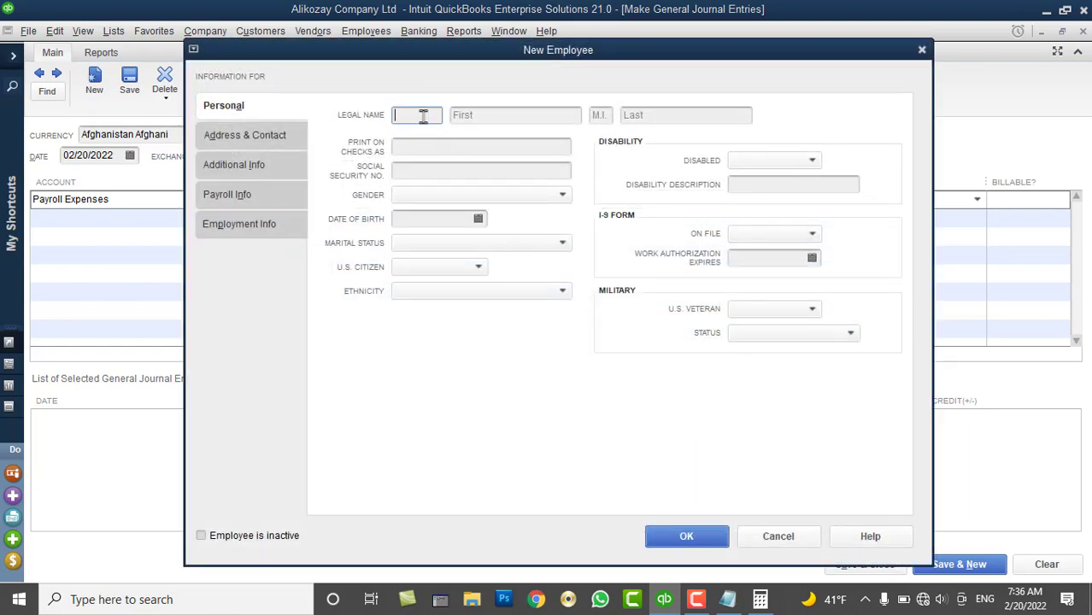
{"action": "type", "text": "Mr"}
{"action": "key", "text": "Tab"}
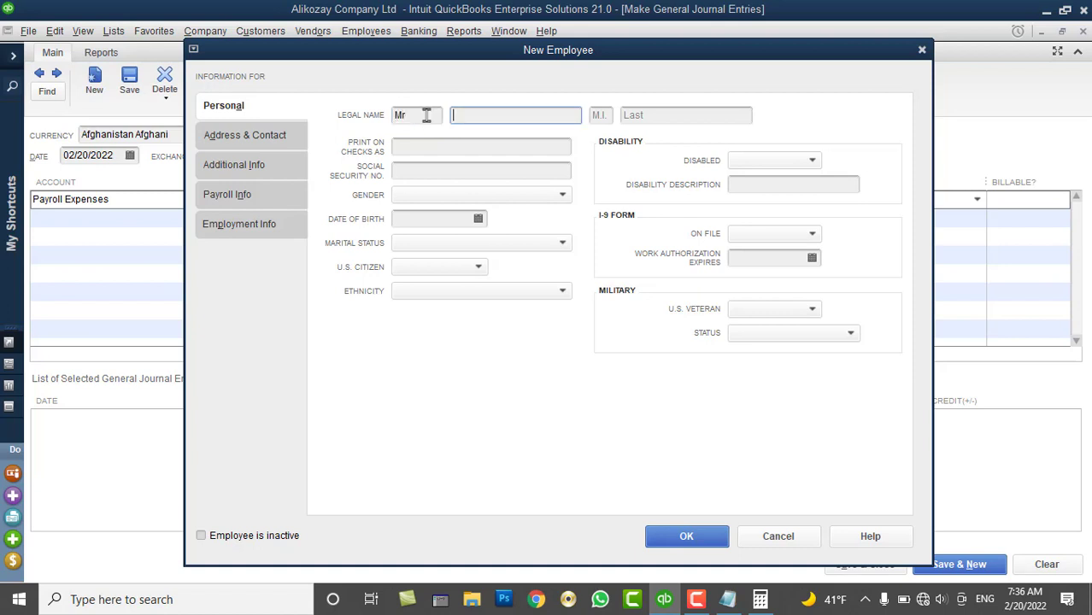
{"action": "key", "text": "Tab"}
{"action": "key", "text": "Tab"}
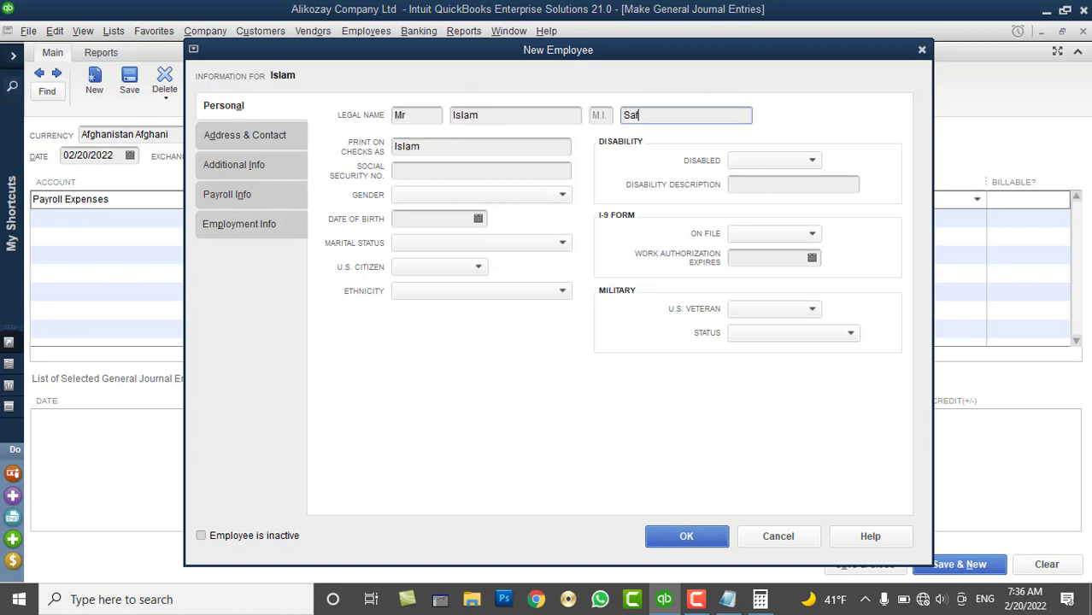
{"action": "left_click", "coordinate": [704, 536]}
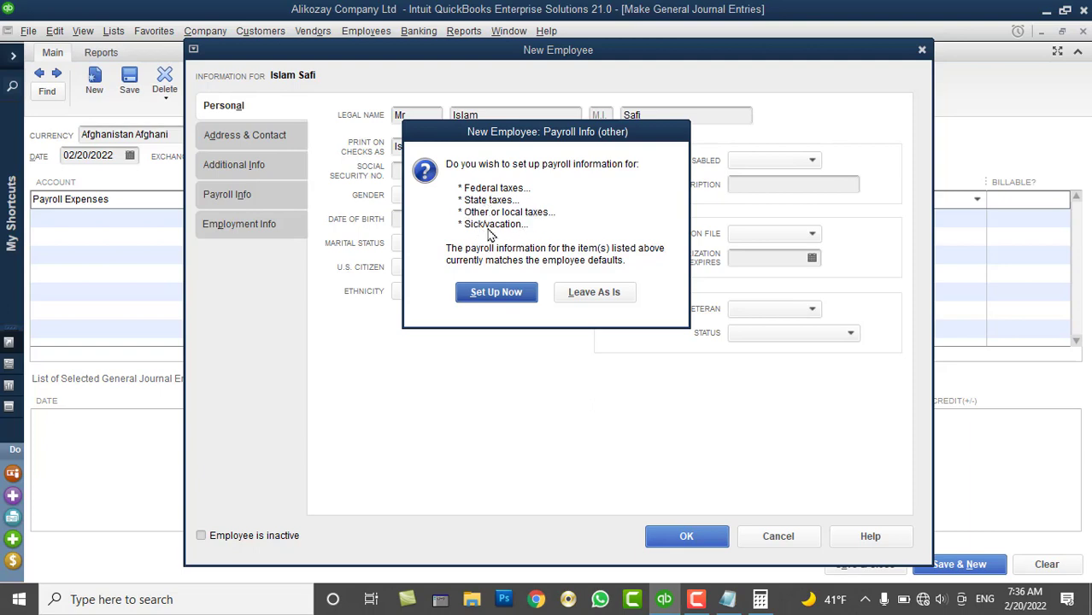
{"action": "left_click", "coordinate": [589, 299]}
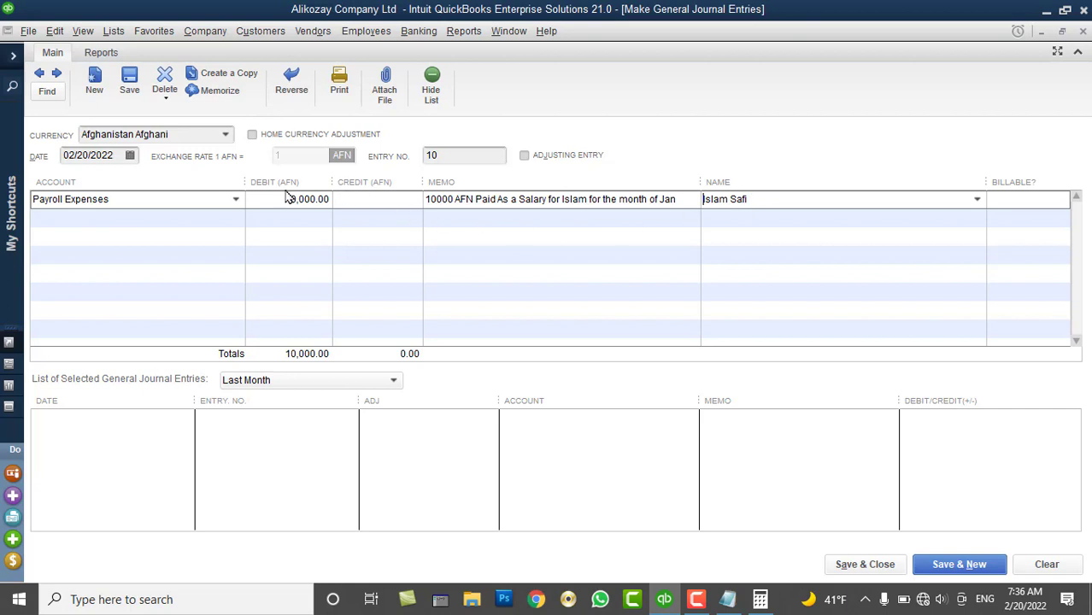
Put the AFN cash account on row 2, crediting 10,000.00 with the salary memo auto-filled
{"action": "left_click", "coordinate": [213, 216]}
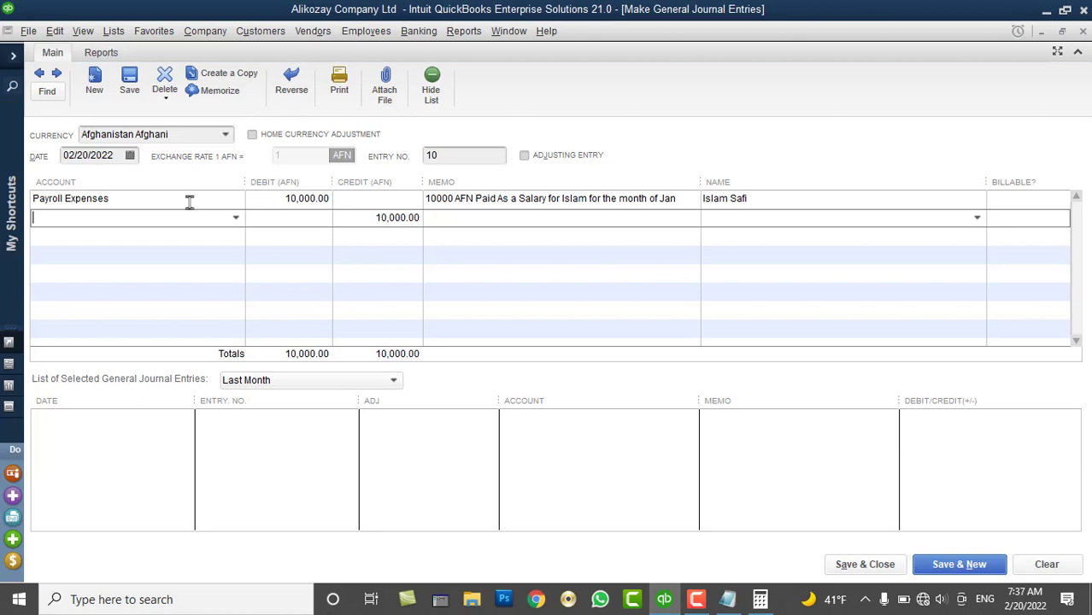
{"action": "left_click", "coordinate": [236, 219]}
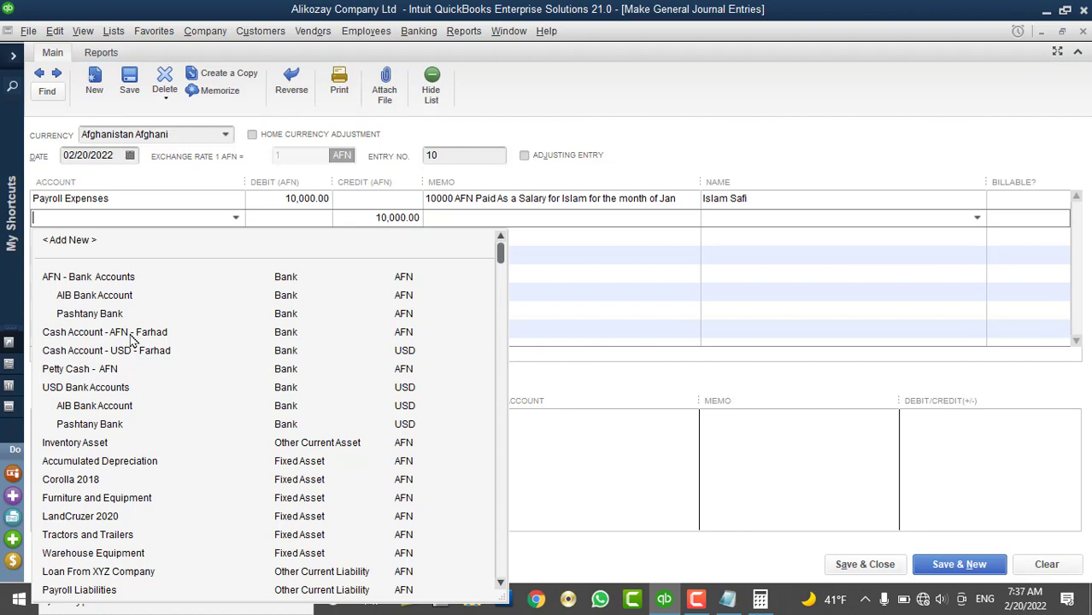
{"action": "left_click", "coordinate": [131, 333]}
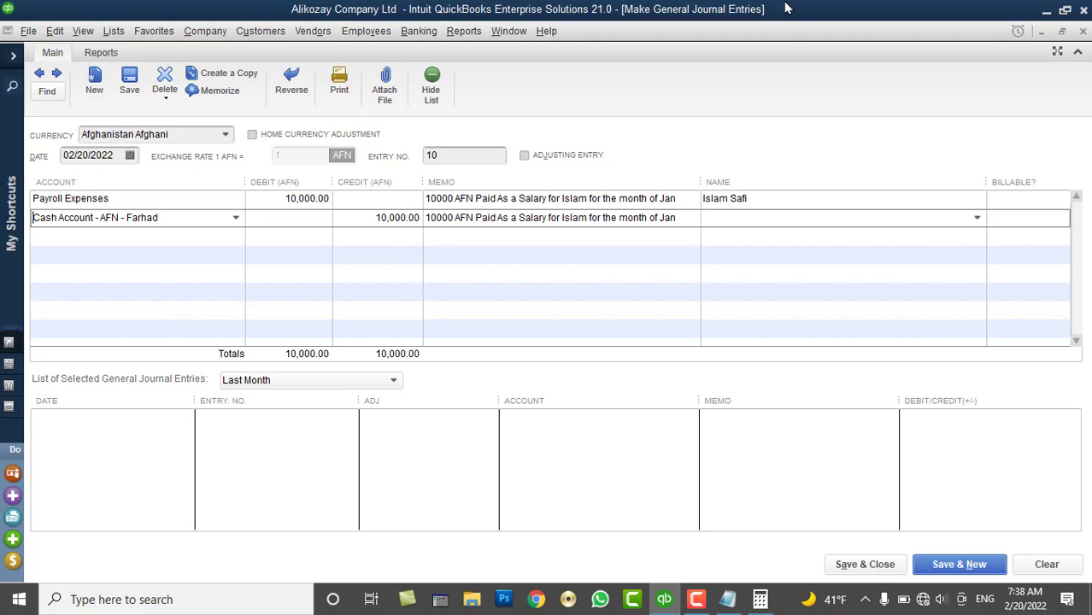
Paste the same employee name into the AFN cash line's Name cell
{"action": "left_click", "coordinate": [763, 199]}
{"action": "key", "text": "ctrl+c"}
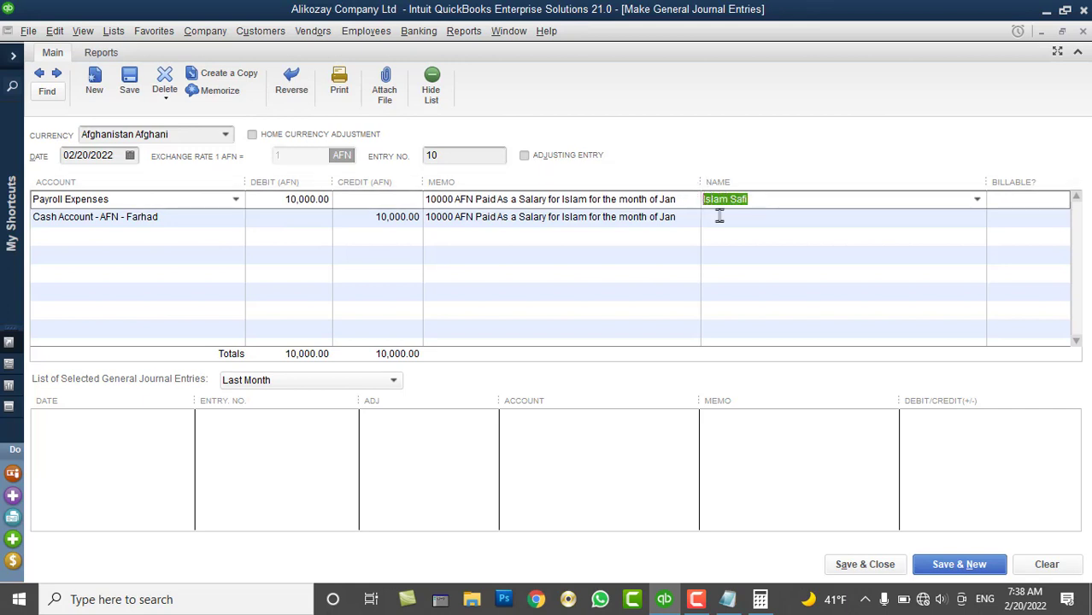
{"action": "left_click", "coordinate": [719, 217]}
{"action": "key", "text": "ctrl+v"}
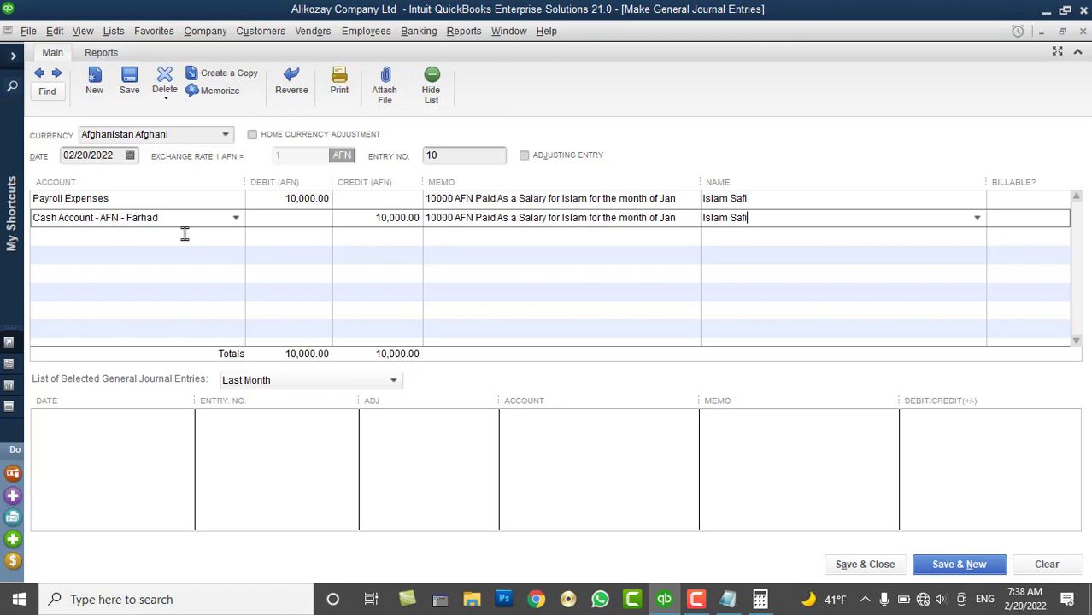
Select the first line's salary memo text
{"action": "left_click_drag", "start_coordinate": [684, 200], "coordinate": [446, 200]}
{"action": "left_click", "coordinate": [689, 199]}
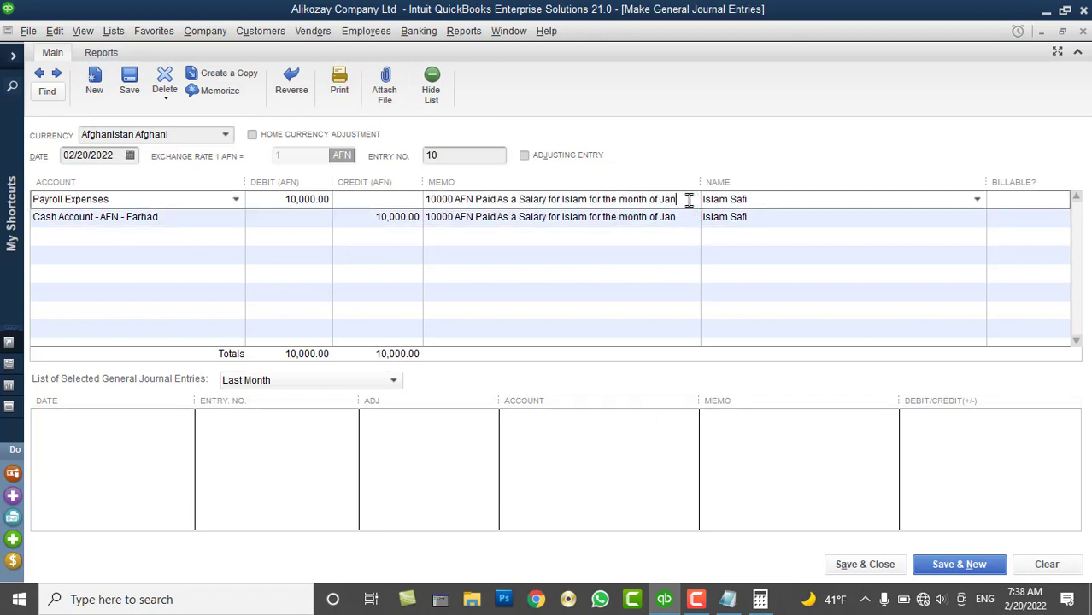
{"action": "left_click_drag", "start_coordinate": [688, 199], "coordinate": [426, 199]}
{"action": "key", "text": "ctrl+c"}
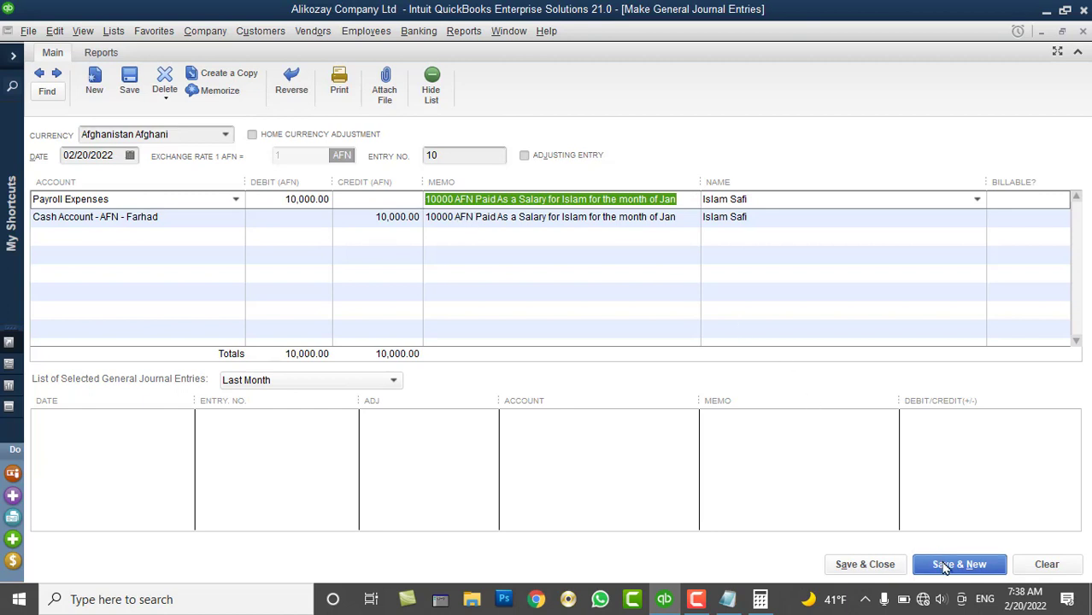
Save entry 10 and start entry 11 debiting Payroll Expenses 20,000.00
{"action": "left_click", "coordinate": [946, 567]}
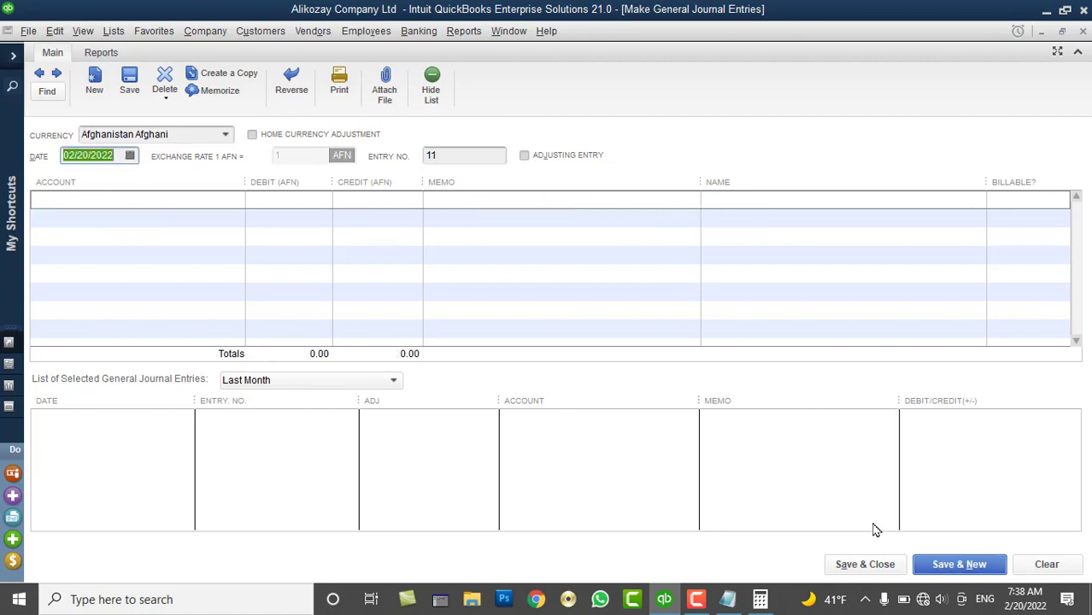
{"action": "left_click", "coordinate": [223, 200]}
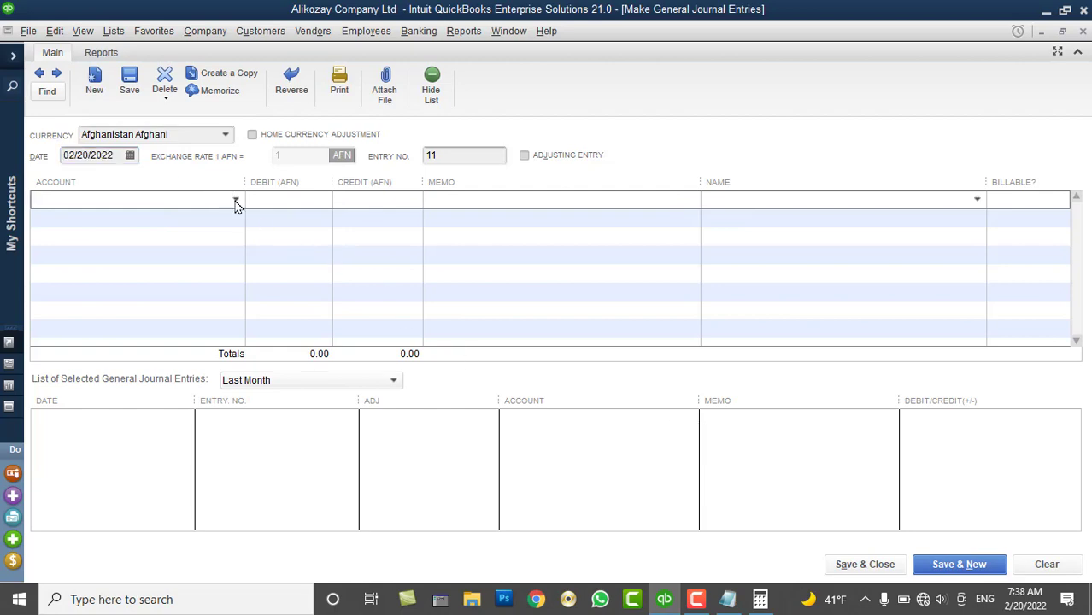
{"action": "left_click", "coordinate": [236, 201]}
{"action": "scroll", "coordinate": [192, 349], "scroll_direction": "down", "scroll_amount": 7}
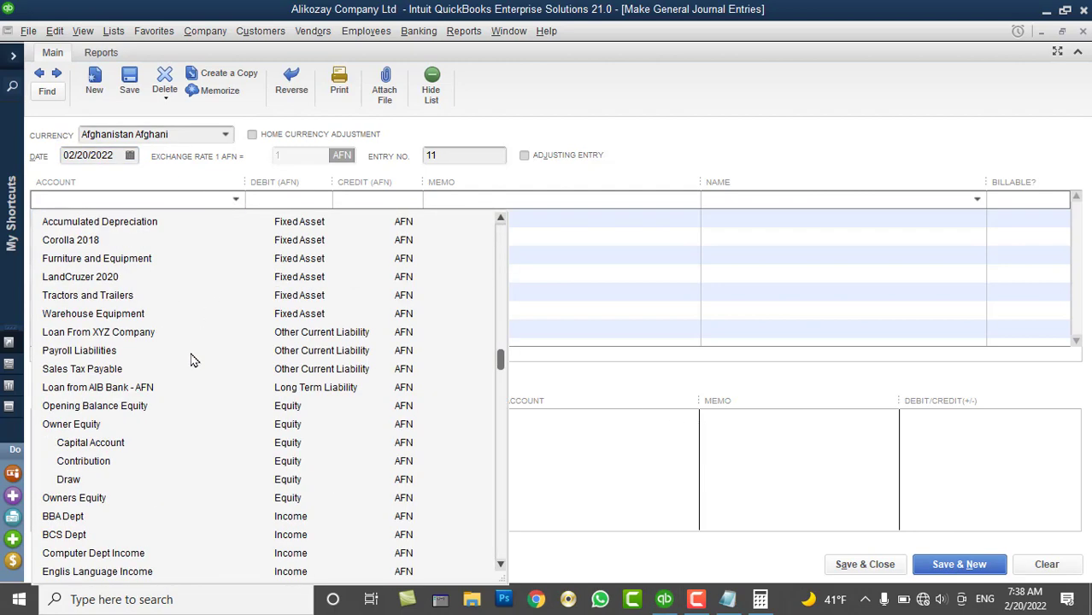
{"action": "scroll", "coordinate": [152, 483], "scroll_direction": "down", "scroll_amount": 1}
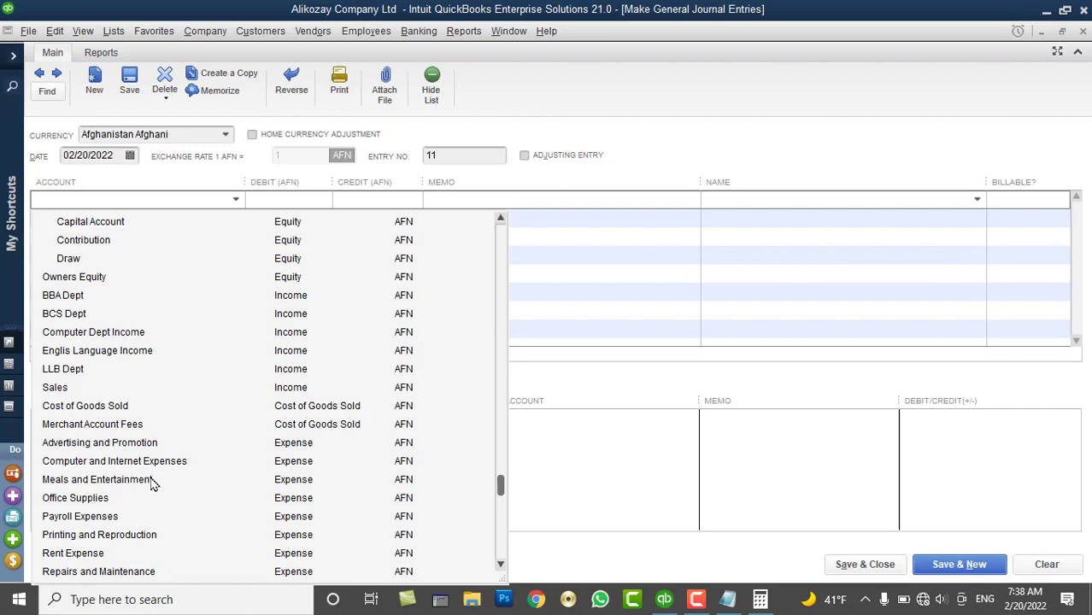
{"action": "left_click", "coordinate": [109, 517]}
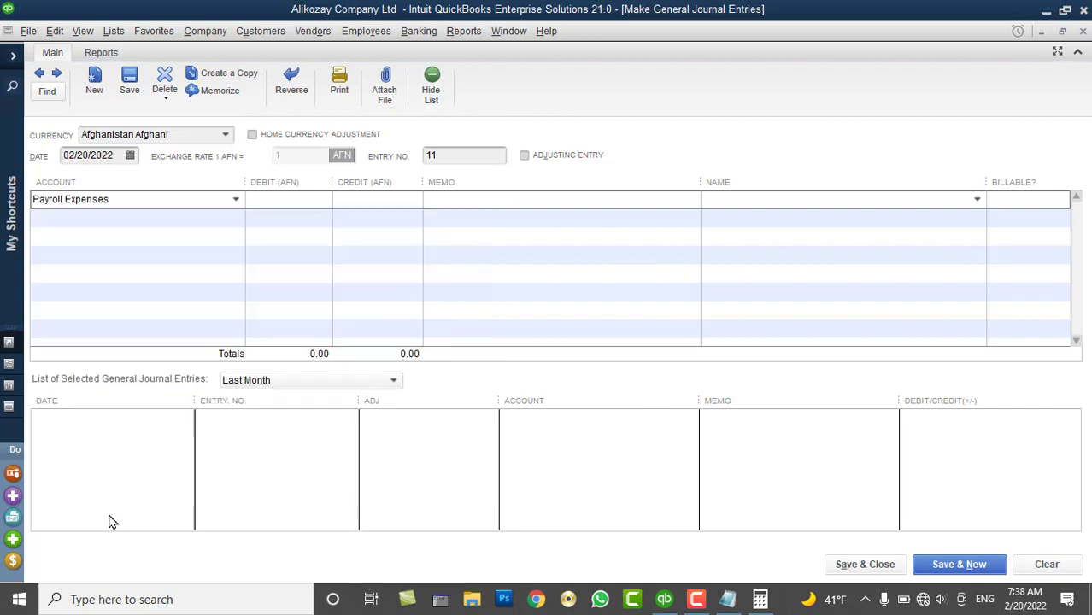
{"action": "left_click", "coordinate": [275, 198]}
{"action": "type", "text": "20,"}
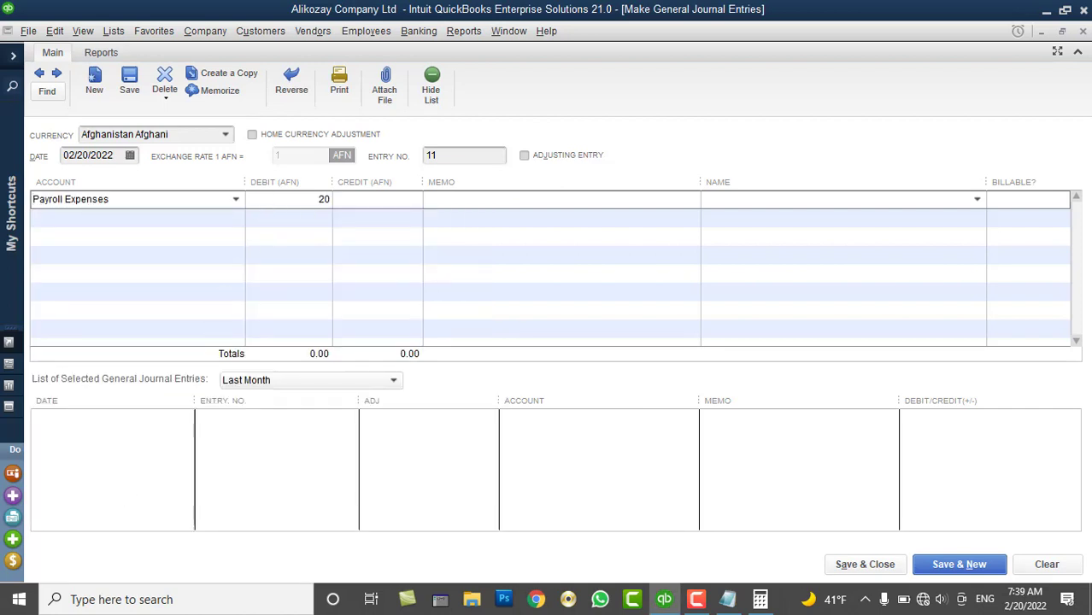
{"action": "type", "text": "0000"}
{"action": "key", "text": "Tab"}
Paste the salary memo, swap in the new employee's name, and change its amount to 20000 AFN
{"action": "left_click", "coordinate": [510, 199]}
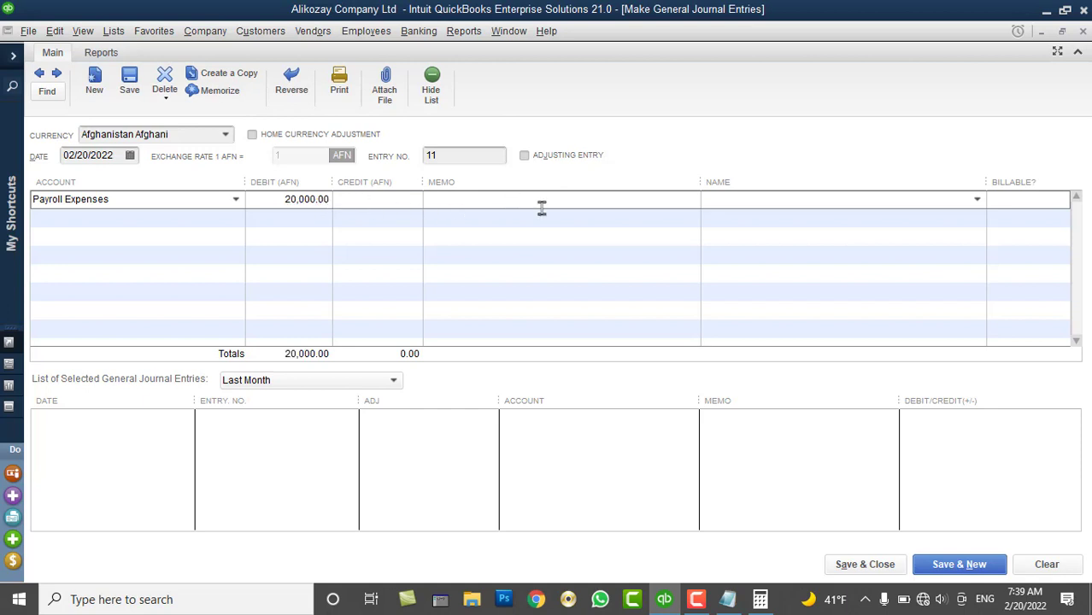
{"action": "key", "text": "ctrl+v"}
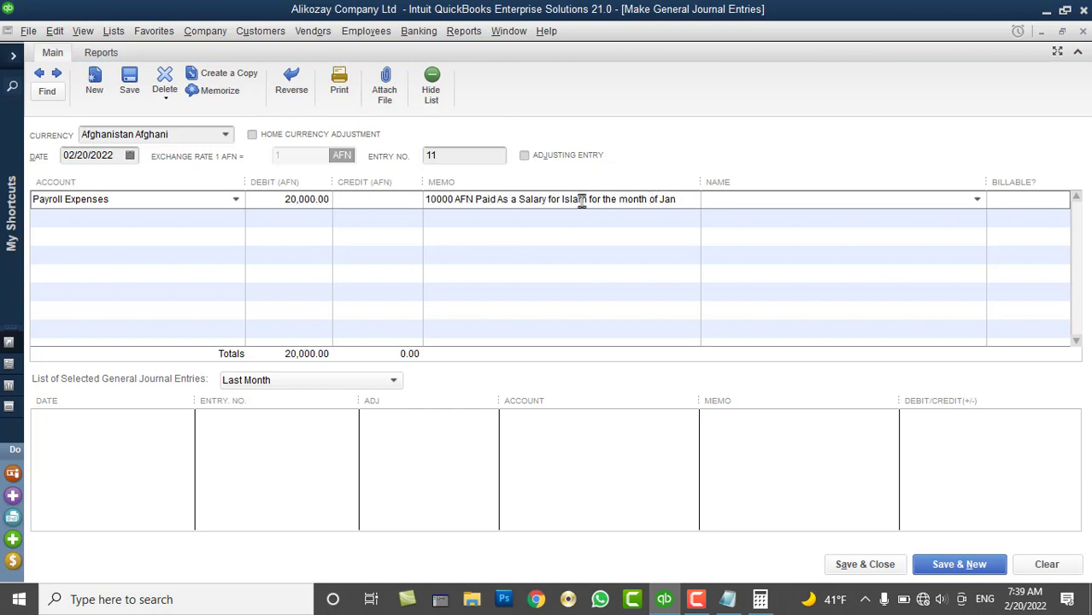
{"action": "double_click", "coordinate": [576, 199]}
{"action": "type", "text": "Sala"}
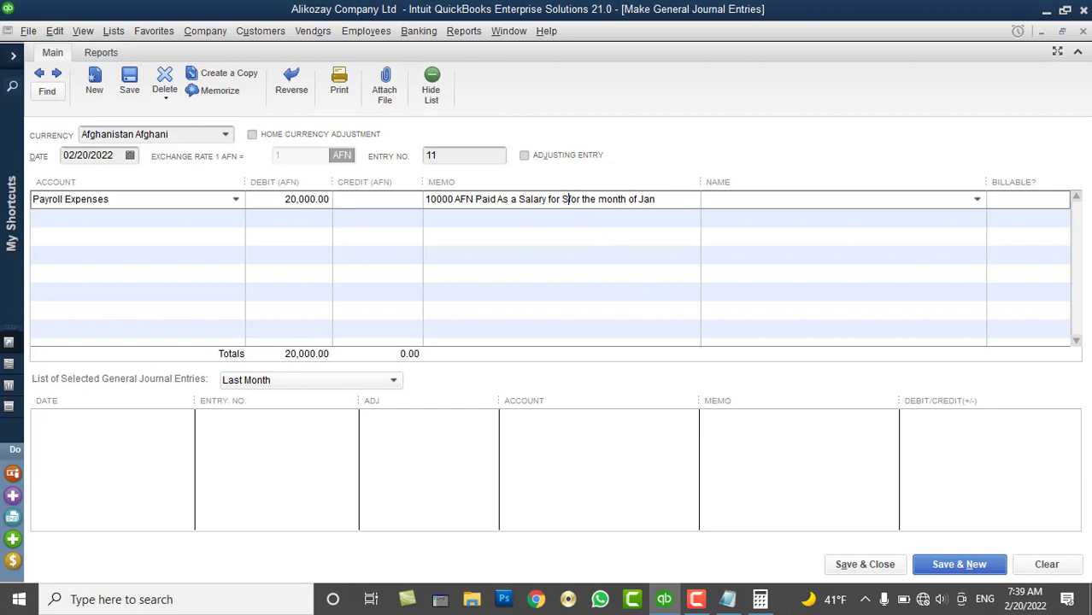
{"action": "type", "text": "mSafi"}
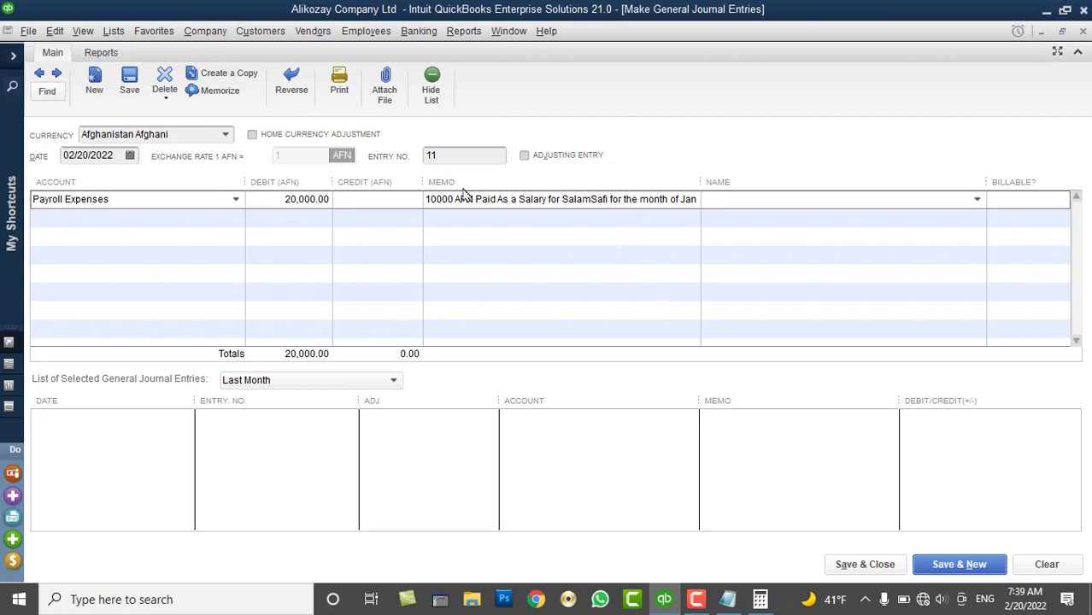
{"action": "left_click_drag", "start_coordinate": [430, 198], "coordinate": [424, 199]}
{"action": "type", "text": "2"}
{"action": "left_click_drag", "start_coordinate": [425, 199], "coordinate": [712, 183]}
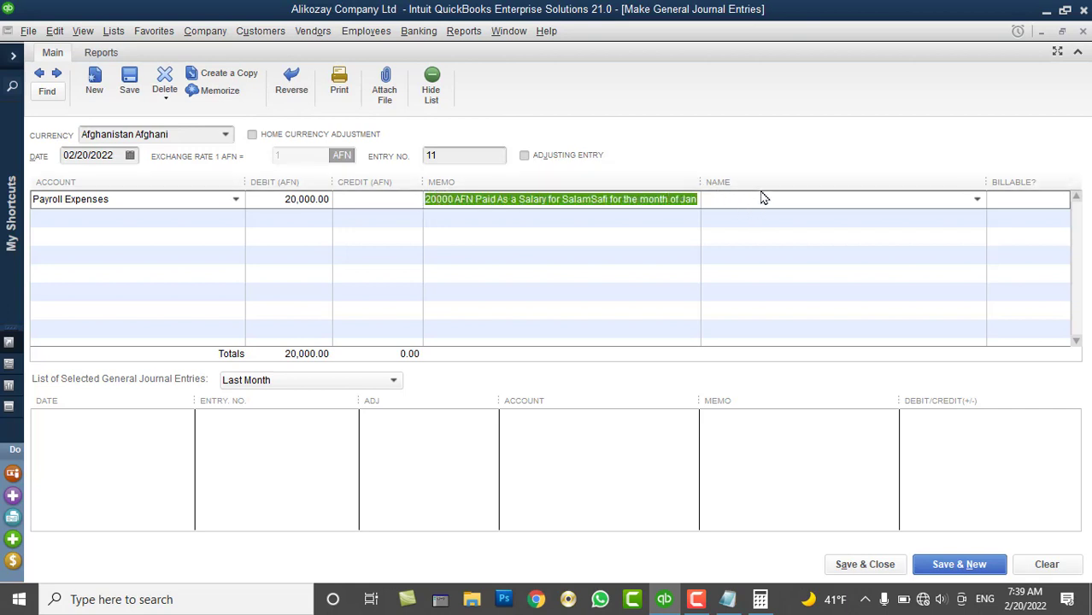
{"action": "left_click", "coordinate": [976, 199]}
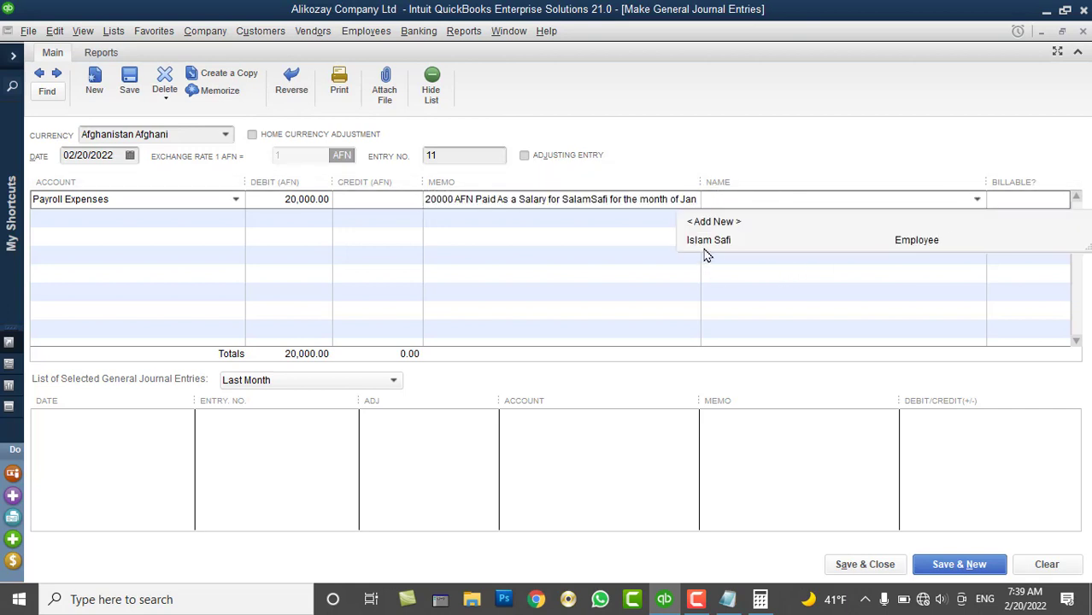
Add a new employee titled Mr with first and last name, leaving payroll info as is
{"action": "left_click", "coordinate": [690, 221]}
{"action": "left_click", "coordinate": [547, 248]}
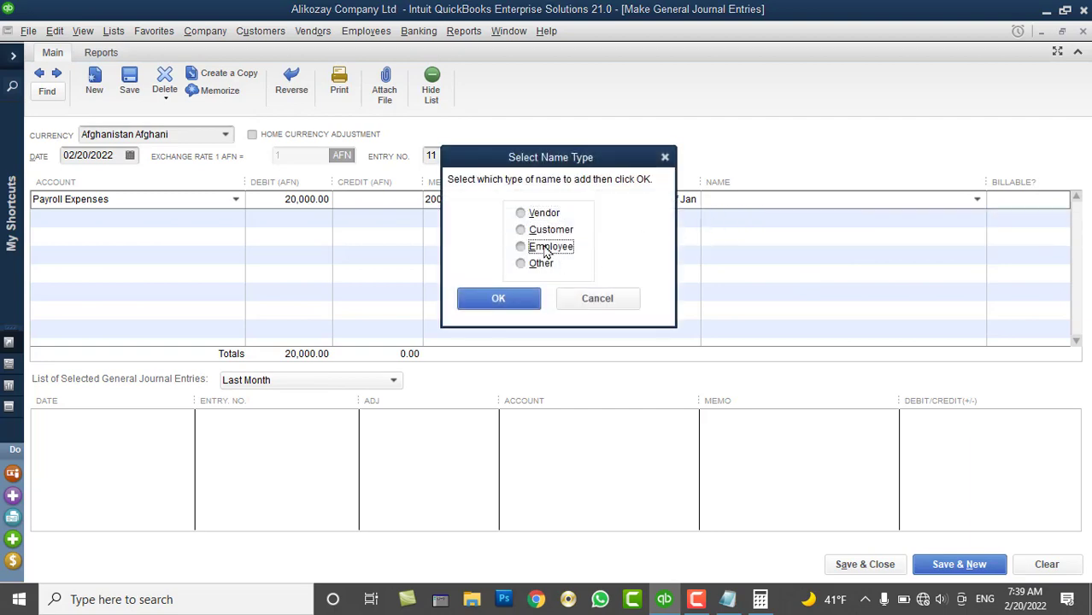
{"action": "left_click", "coordinate": [506, 299]}
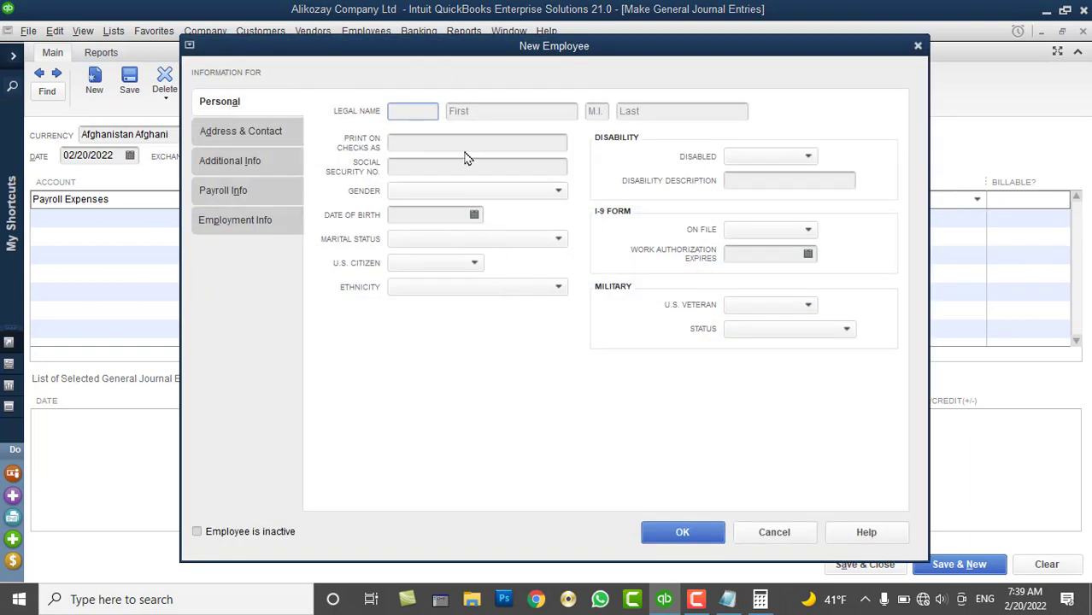
{"action": "type", "text": "Mr"}
{"action": "key", "text": "Tab"}
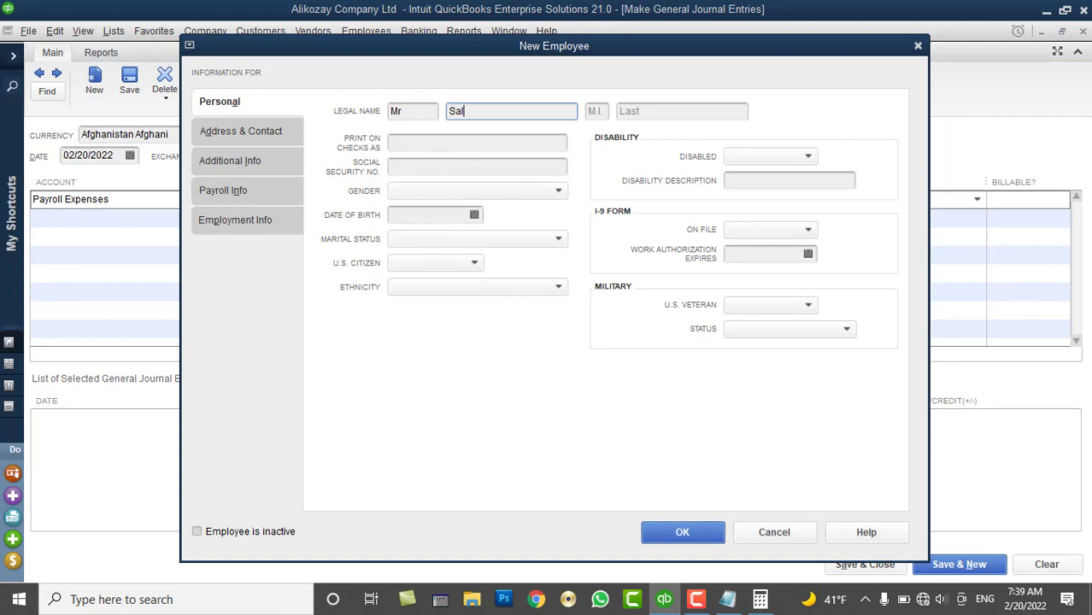
{"action": "key", "text": "Tab"}
{"action": "key", "text": "Tab"}
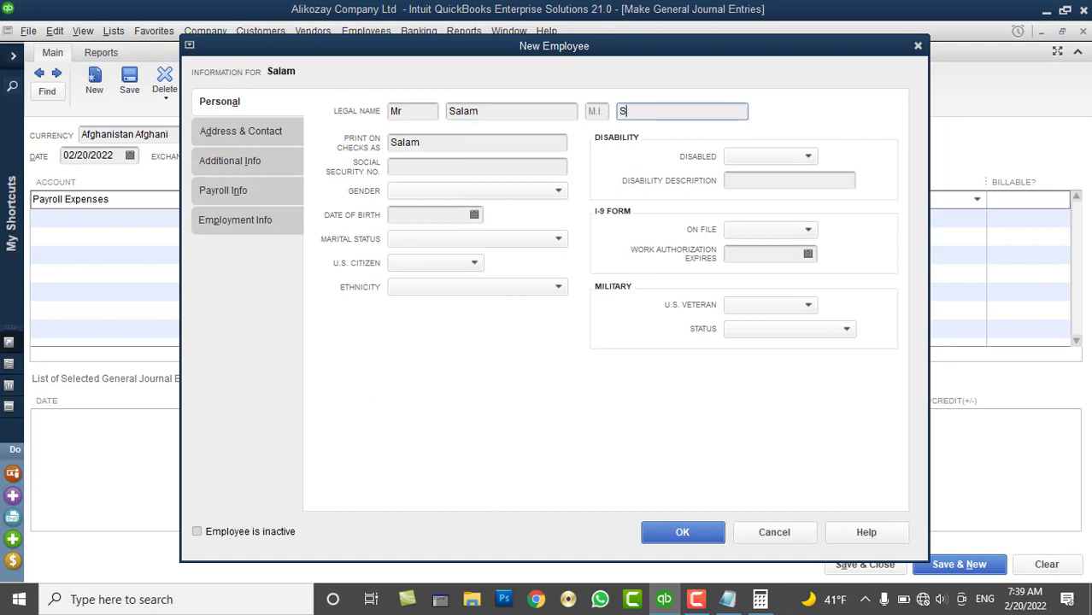
{"action": "left_click", "coordinate": [682, 530]}
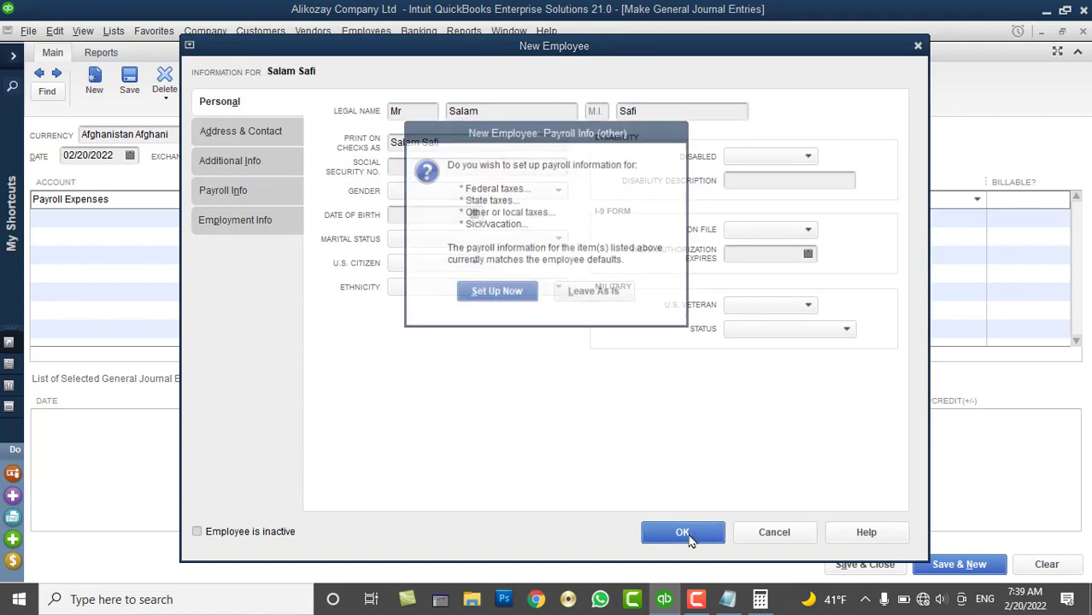
{"action": "left_click", "coordinate": [618, 299]}
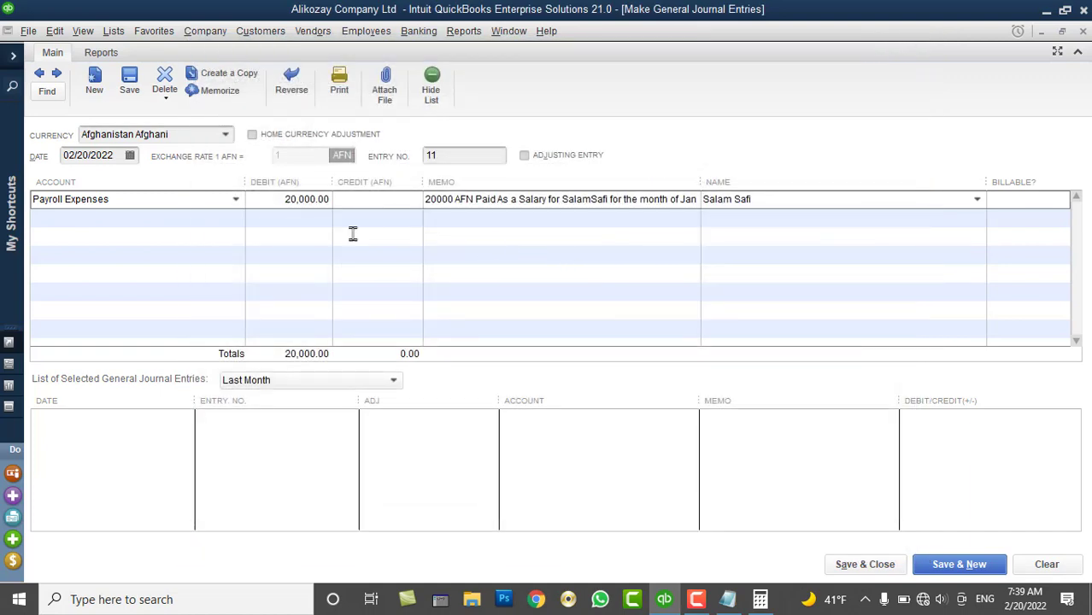
Credit Cash Account - AFN 20,000.00 for the new employee and save entry 11
{"action": "left_click", "coordinate": [165, 224]}
{"action": "left_click", "coordinate": [236, 220]}
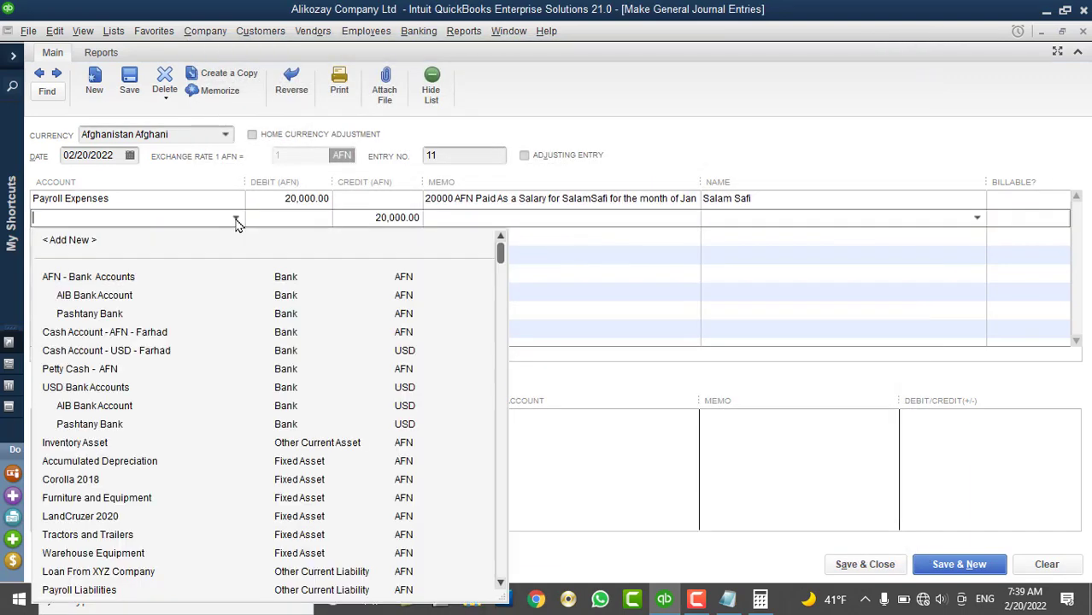
{"action": "left_click", "coordinate": [112, 333]}
{"action": "left_click", "coordinate": [804, 220]}
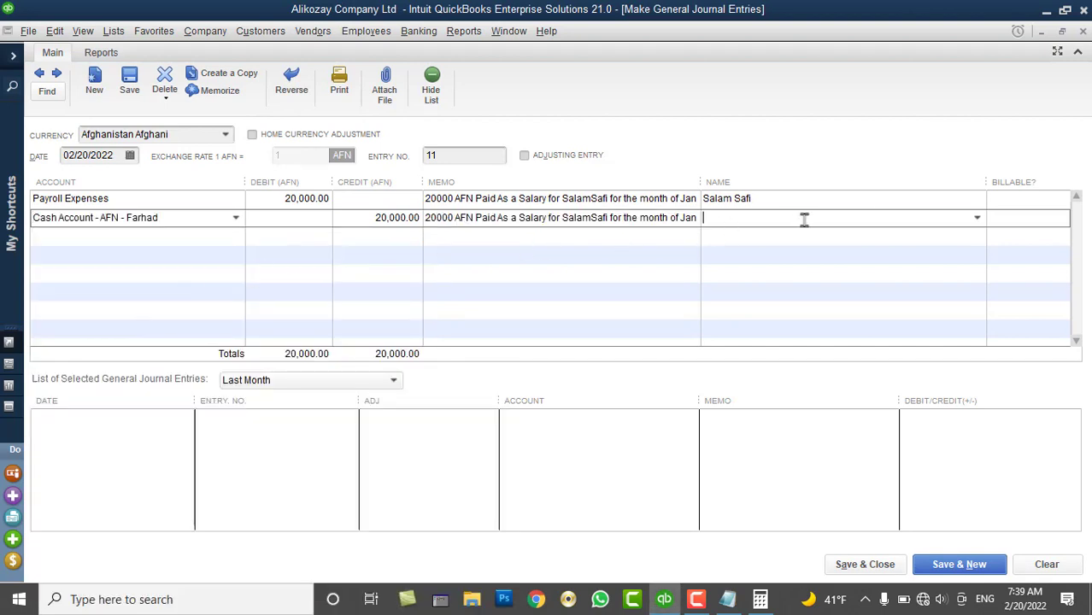
{"action": "left_click", "coordinate": [976, 219]}
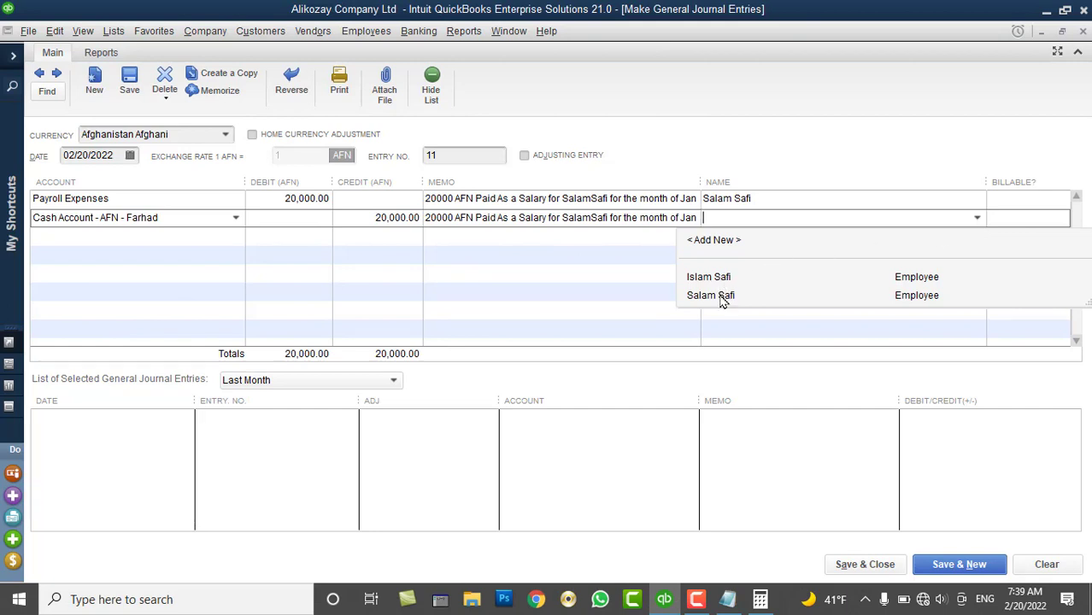
{"action": "left_click", "coordinate": [721, 297]}
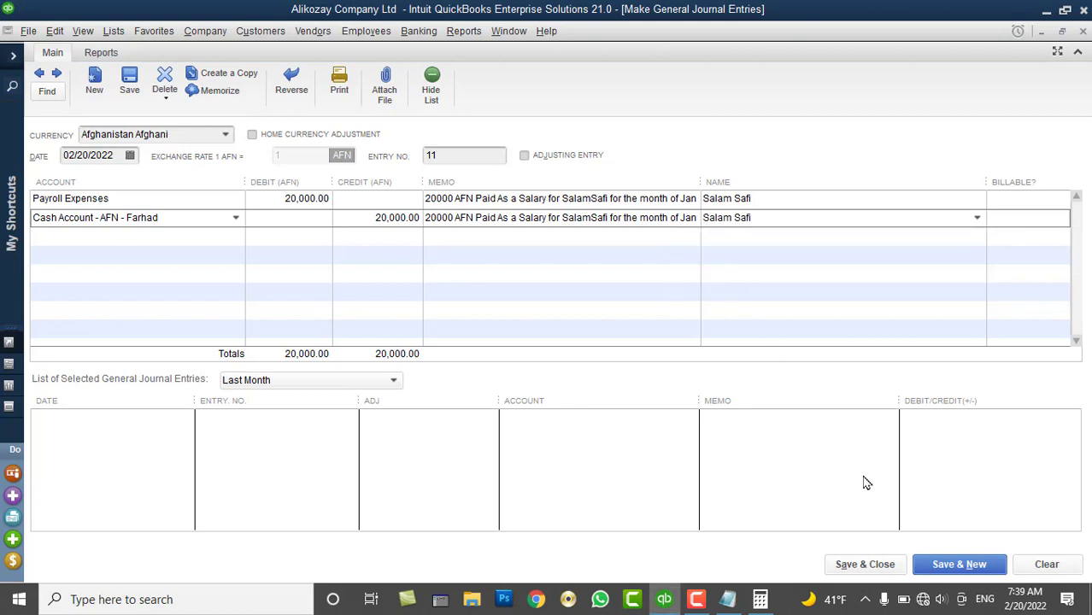
{"action": "left_click", "coordinate": [943, 565]}
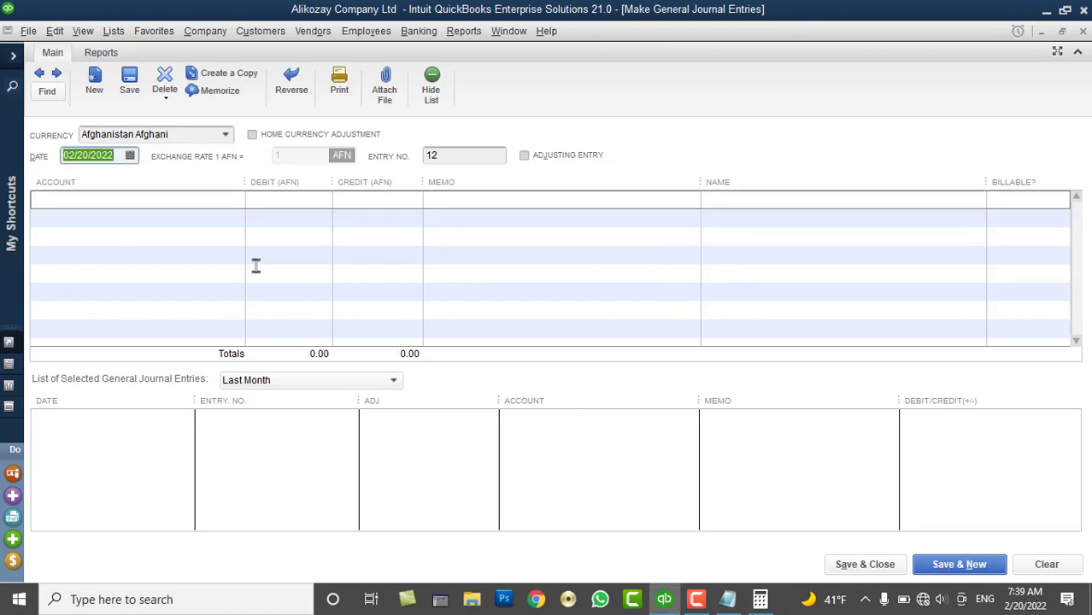
{"action": "left_click", "coordinate": [226, 135]}
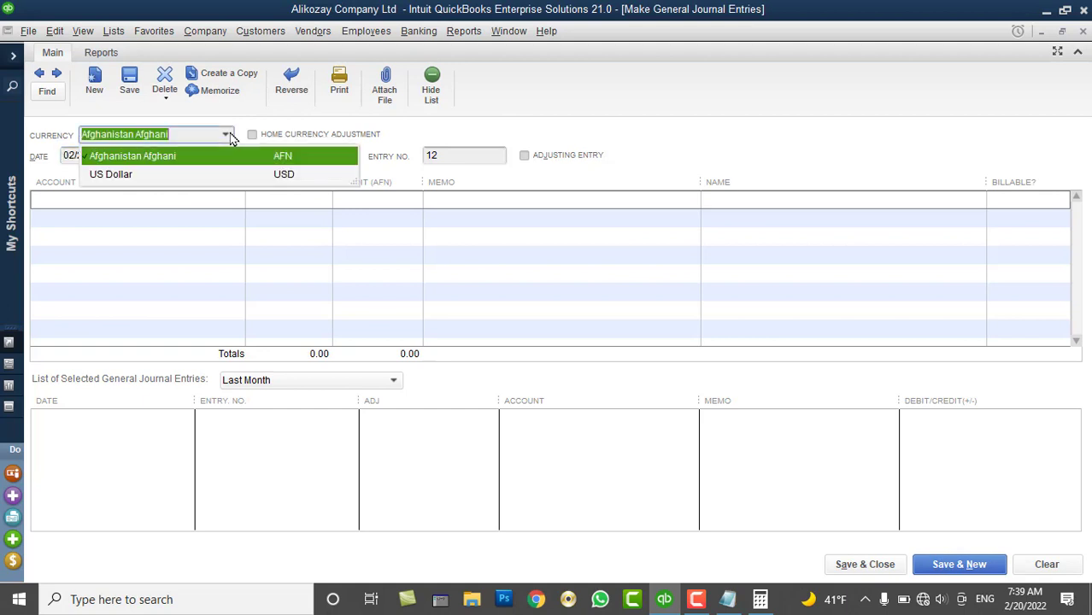
{"action": "left_click", "coordinate": [170, 175]}
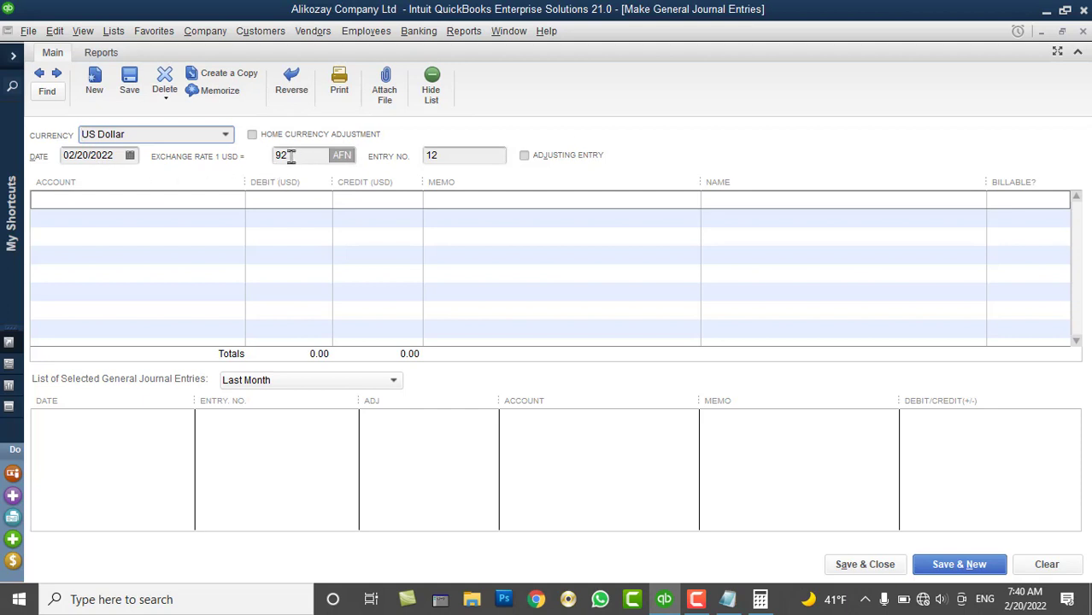
{"action": "left_click", "coordinate": [216, 198]}
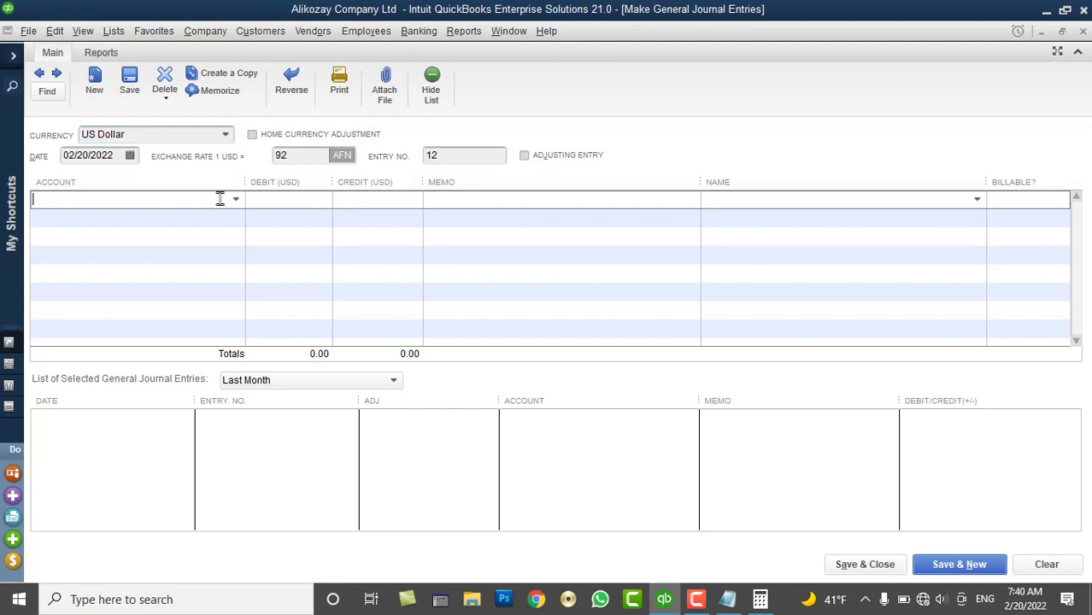
{"action": "left_click", "coordinate": [235, 199]}
{"action": "scroll", "coordinate": [176, 421], "scroll_direction": "down", "scroll_amount": 7}
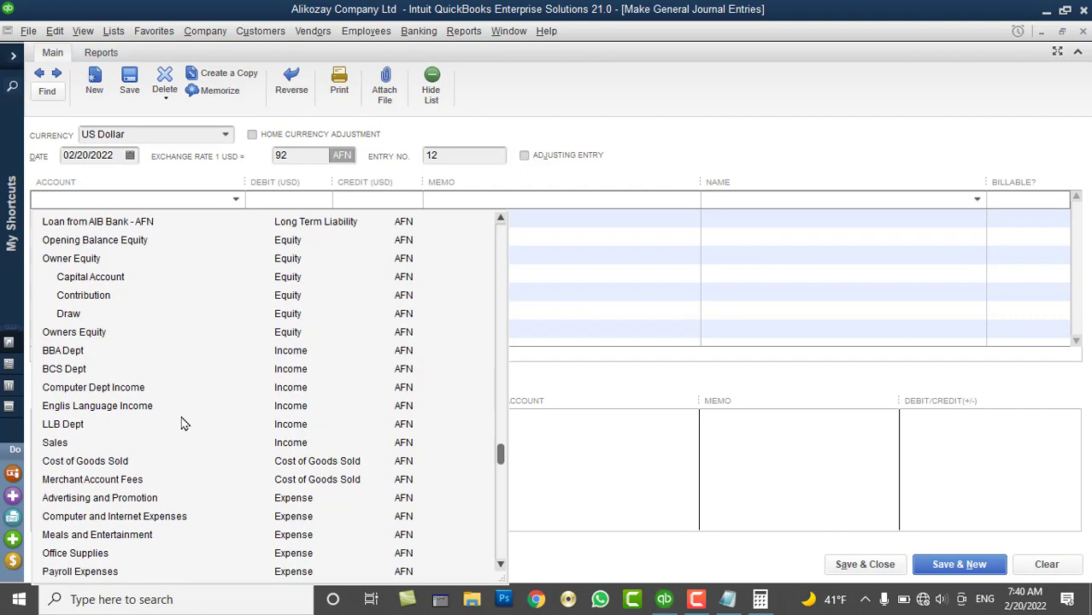
{"action": "scroll", "coordinate": [133, 480], "scroll_direction": "down", "scroll_amount": 3}
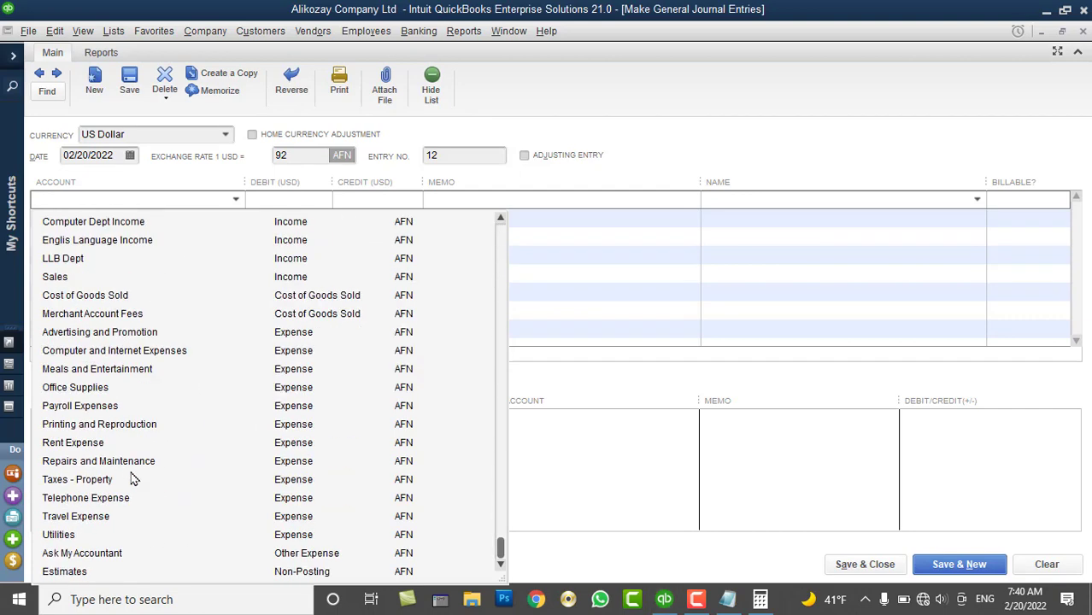
{"action": "left_click", "coordinate": [99, 406]}
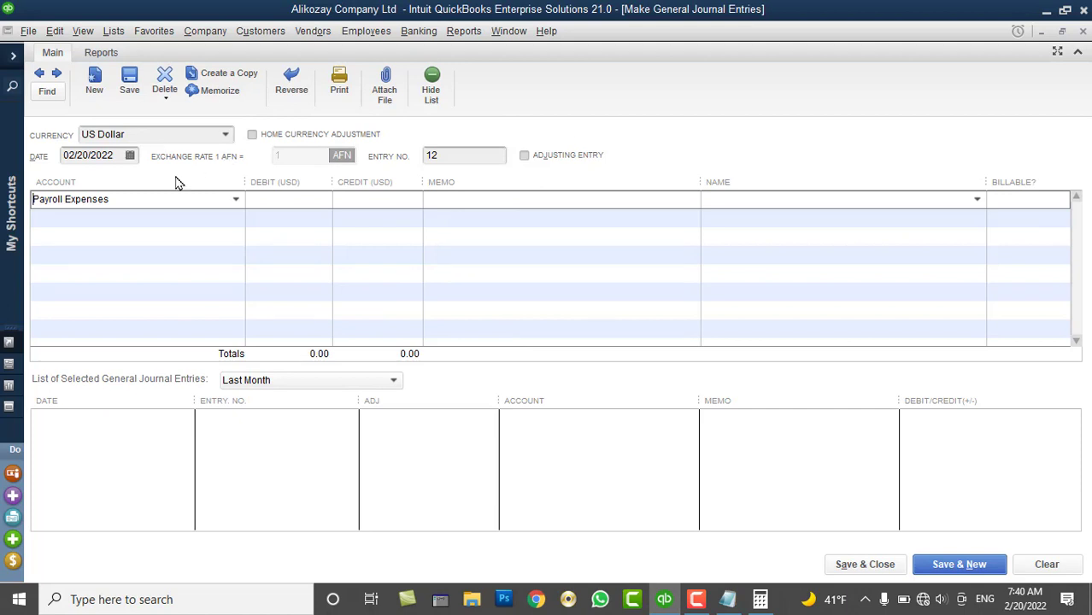
Discard the unfinished entry and set entry 12's currency to US Dollar
{"action": "left_click", "coordinate": [1046, 565]}
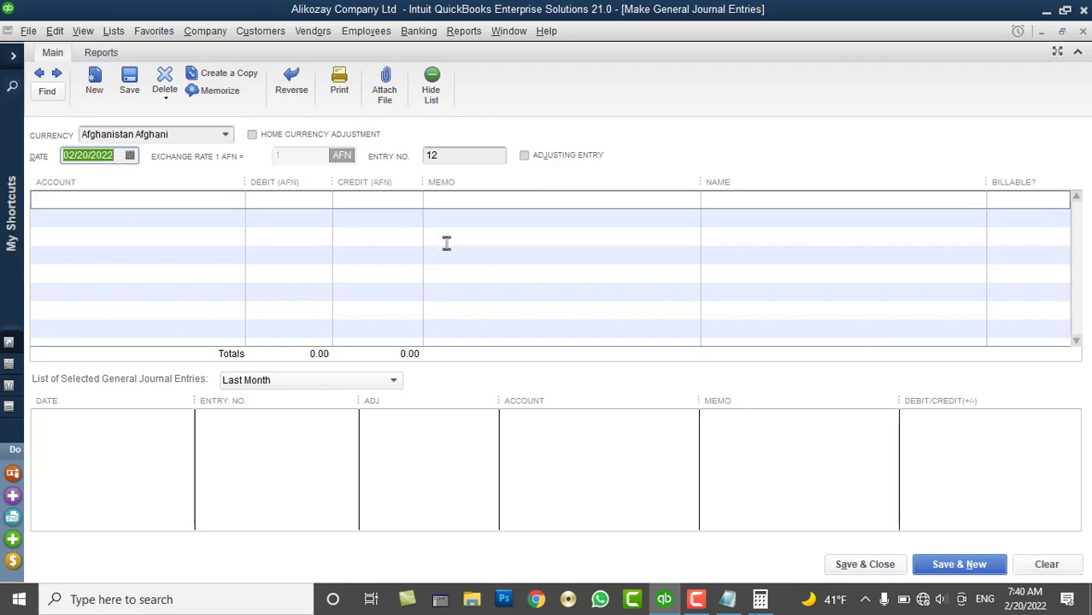
{"action": "left_click", "coordinate": [227, 135]}
{"action": "left_click", "coordinate": [227, 135]}
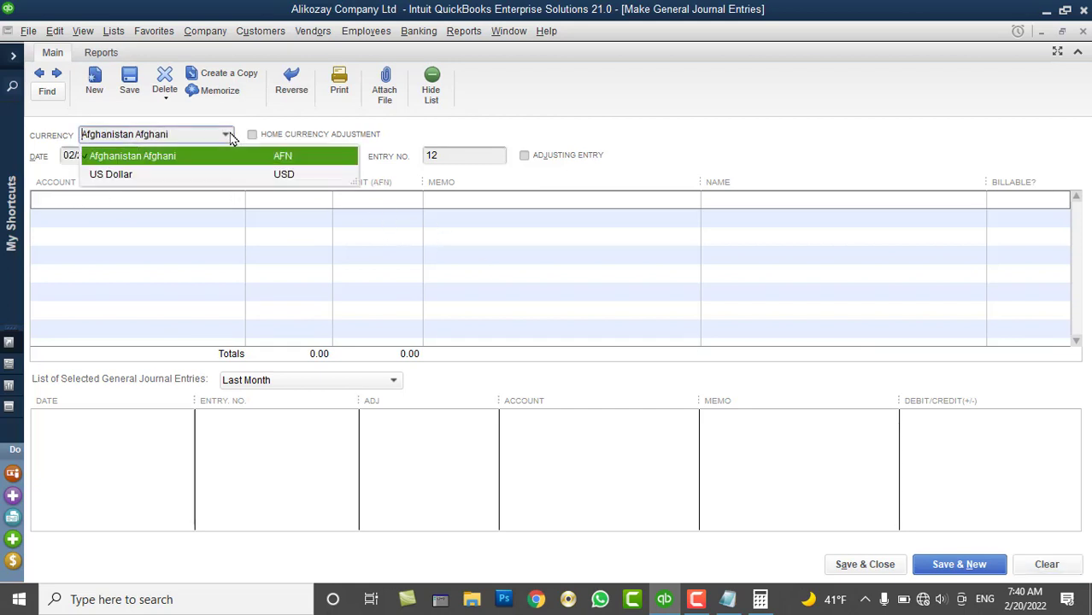
{"action": "left_click", "coordinate": [189, 175]}
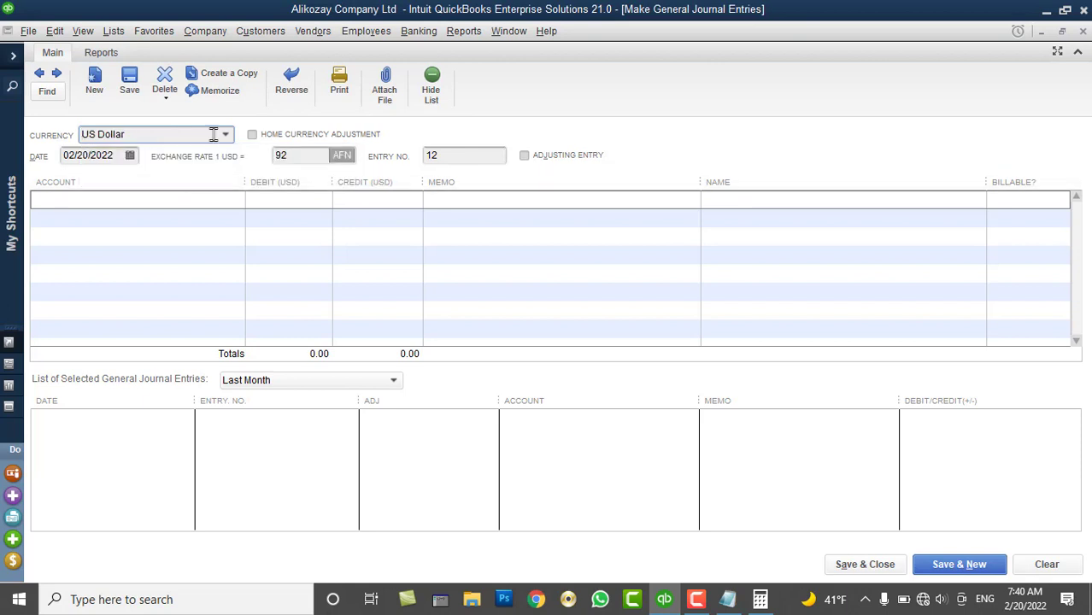
Choose Payroll Expenses as the first line's account
{"action": "left_click", "coordinate": [123, 200]}
{"action": "left_click", "coordinate": [236, 201]}
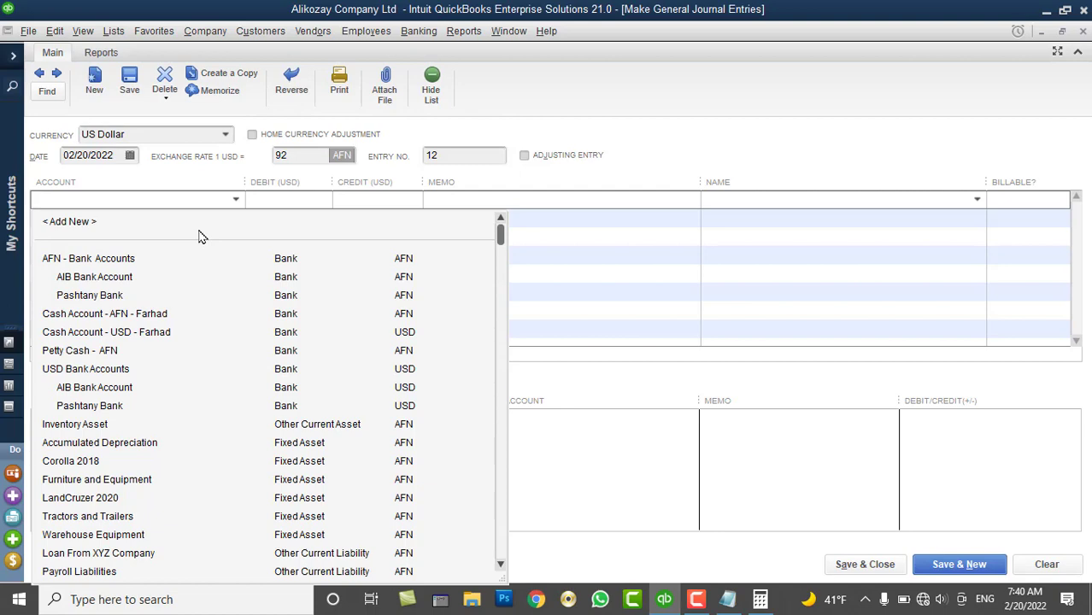
{"action": "scroll", "coordinate": [199, 237], "scroll_direction": "down", "scroll_amount": 7}
{"action": "scroll", "coordinate": [200, 237], "scroll_direction": "down", "scroll_amount": 3}
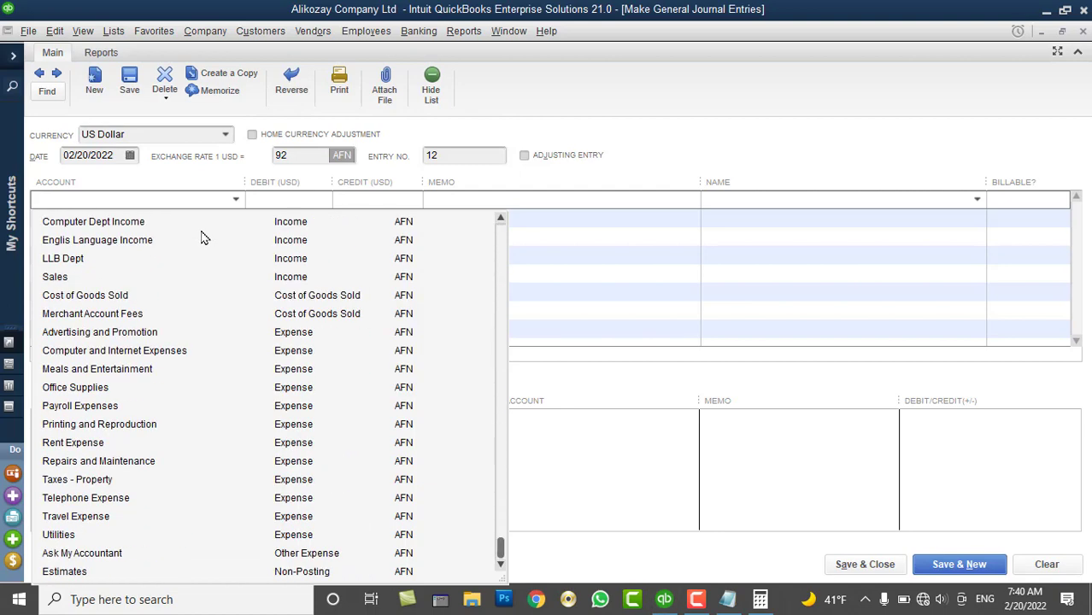
{"action": "left_click", "coordinate": [100, 407]}
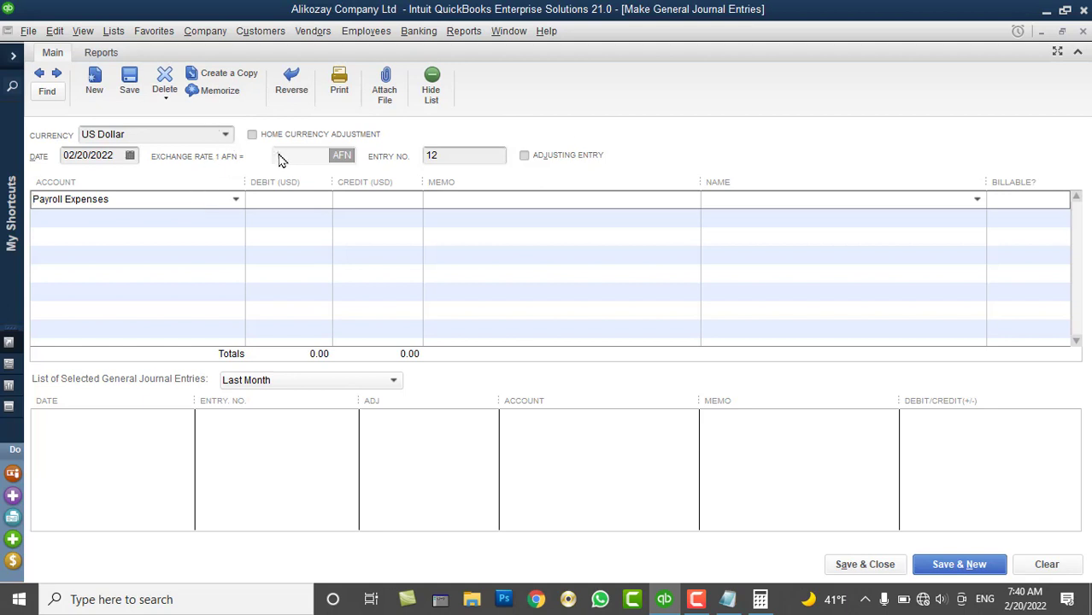
Switch the entry back to Afghanistan Afghani and put the AFN cash account on line 2
{"action": "left_click", "coordinate": [224, 134]}
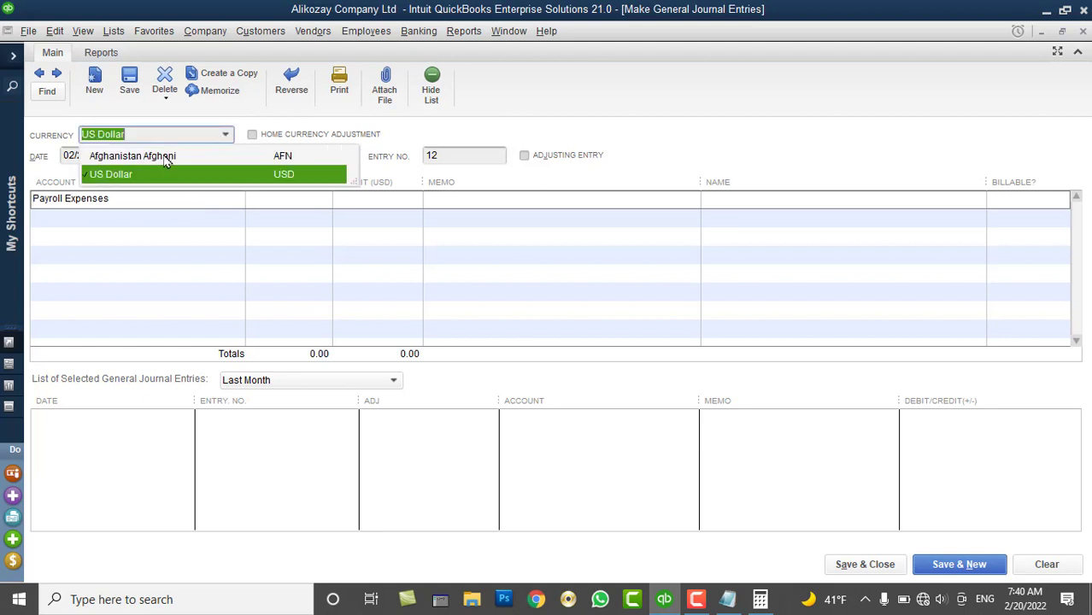
{"action": "left_click", "coordinate": [167, 155]}
{"action": "left_click", "coordinate": [155, 200]}
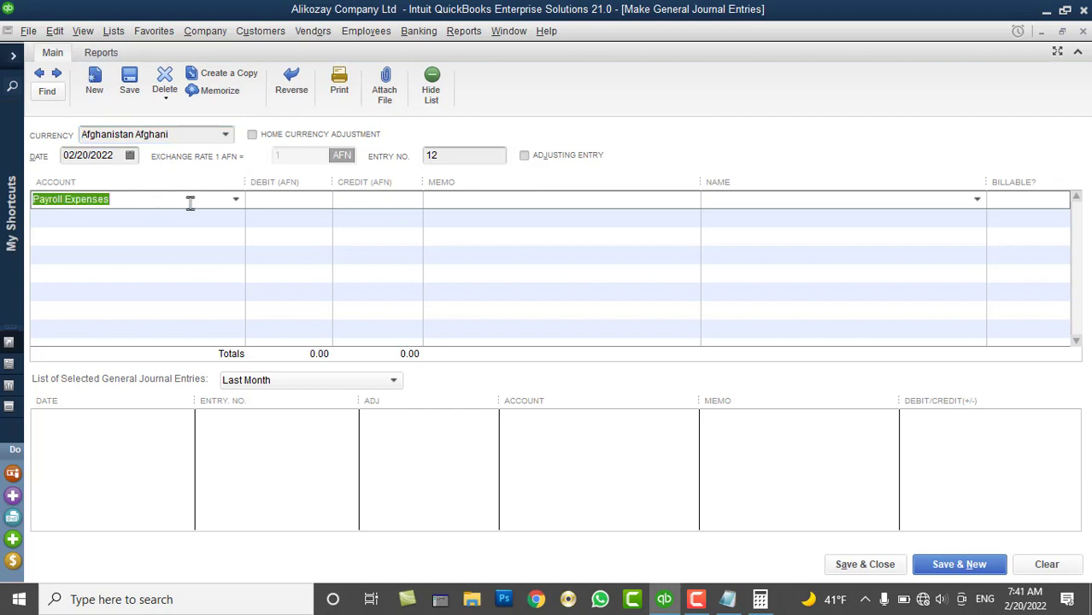
{"action": "left_click", "coordinate": [206, 220]}
{"action": "left_click", "coordinate": [236, 218]}
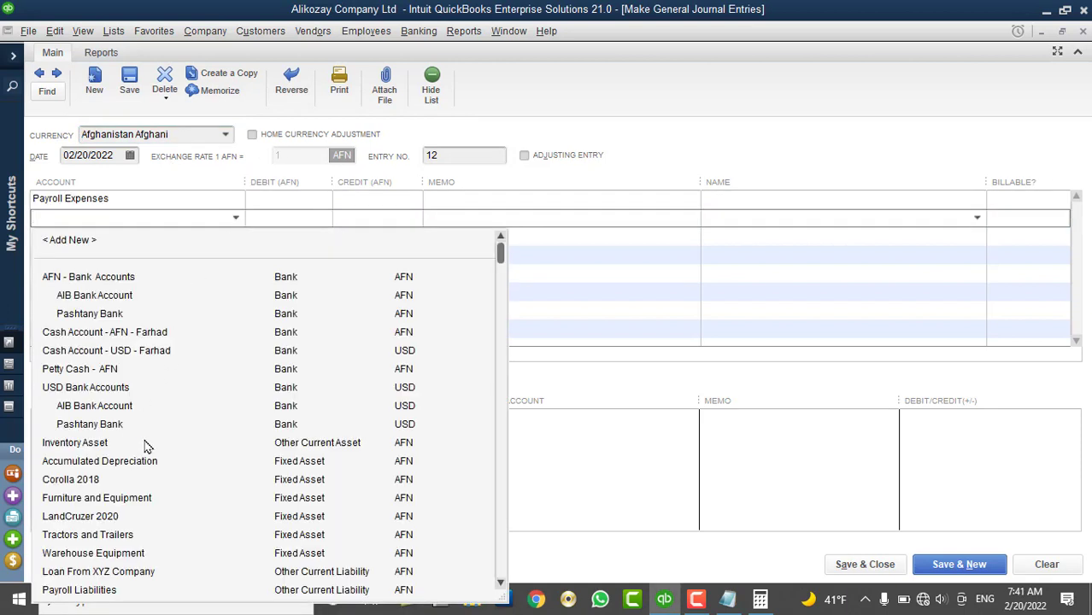
{"action": "left_click", "coordinate": [119, 332]}
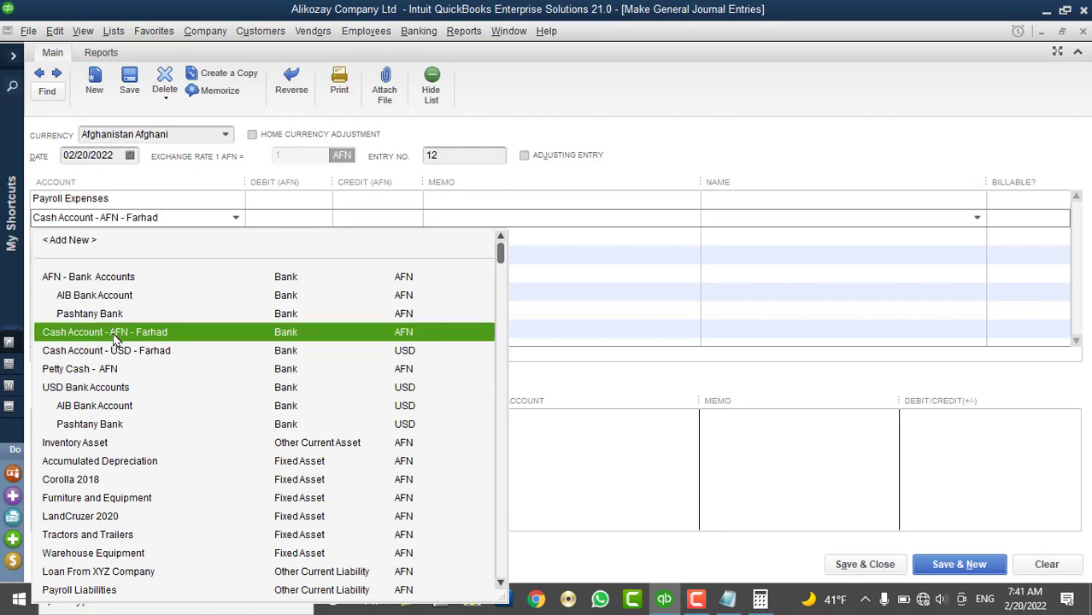
{"action": "left_click", "coordinate": [298, 198]}
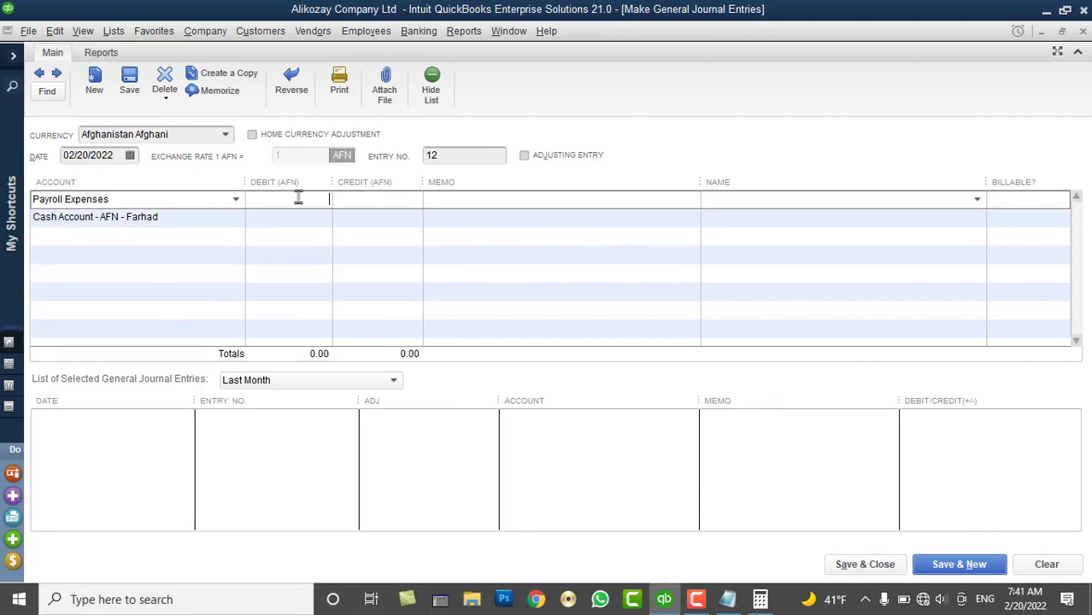
Launch Windows Calculator with the calc command from Run
{"action": "key", "text": "super+r"}
{"action": "type", "text": "calc"}
{"action": "key", "text": "Return"}
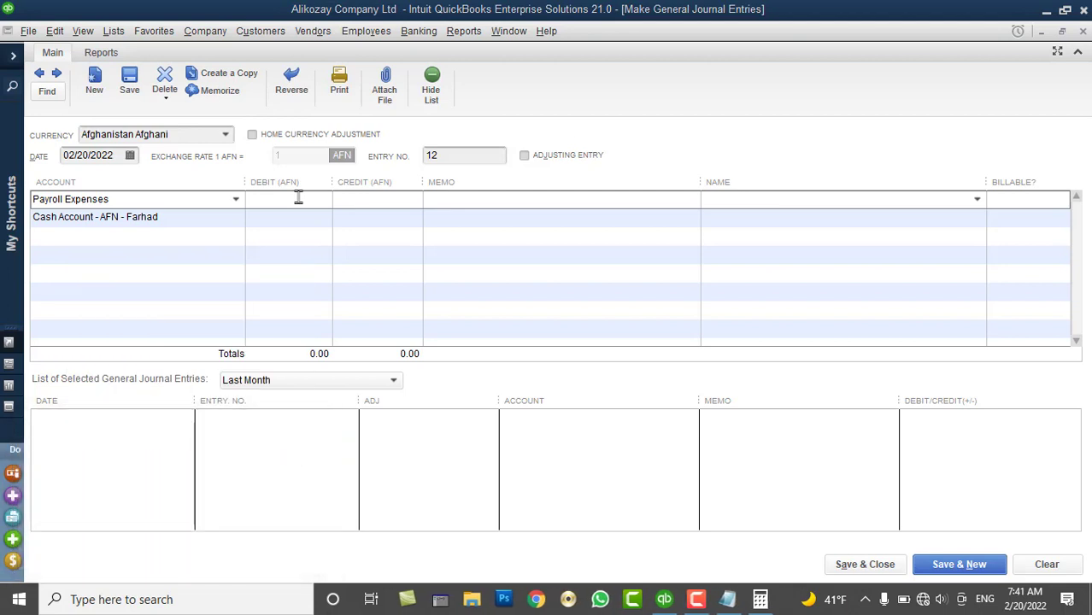
Compute 92 × 500 = 46,000 in Calculator, then return to the Payroll Expenses debit cell
{"action": "left_click", "coordinate": [858, 315]}
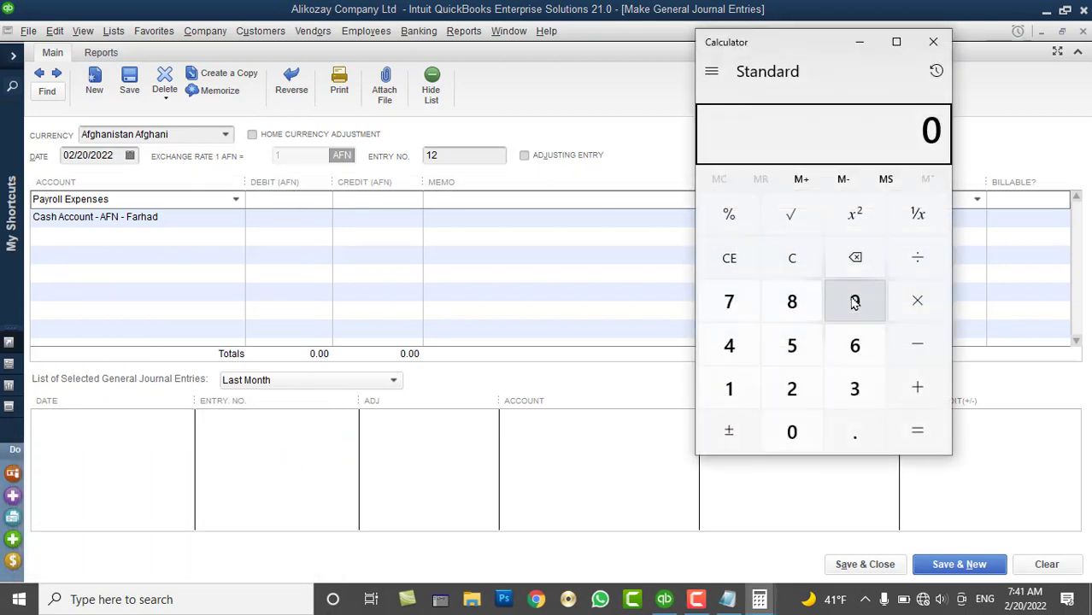
{"action": "left_click", "coordinate": [804, 386]}
{"action": "left_click", "coordinate": [918, 296]}
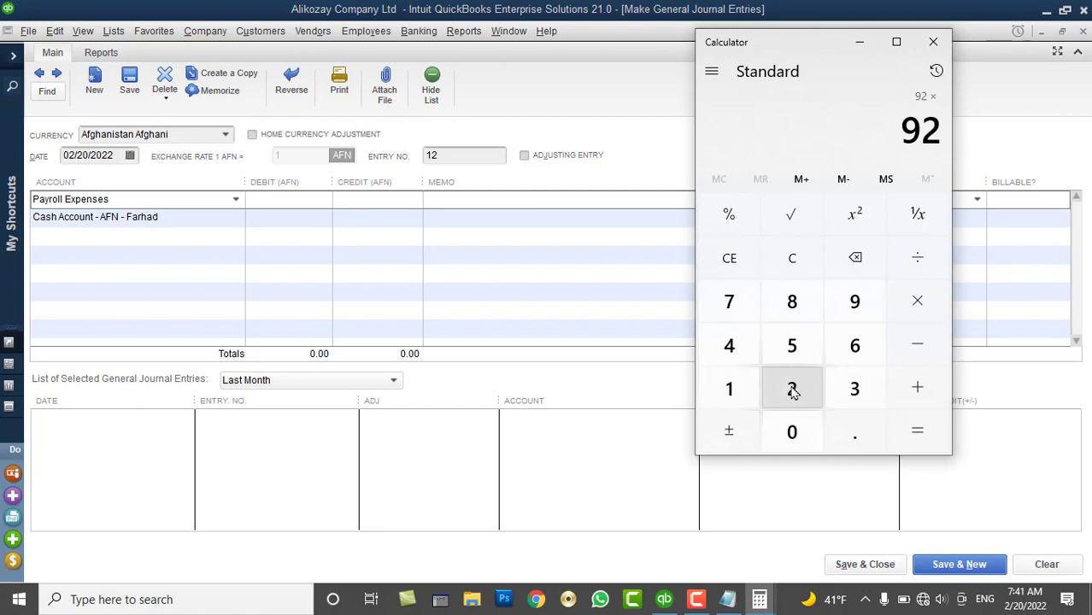
{"action": "left_click", "coordinate": [799, 351]}
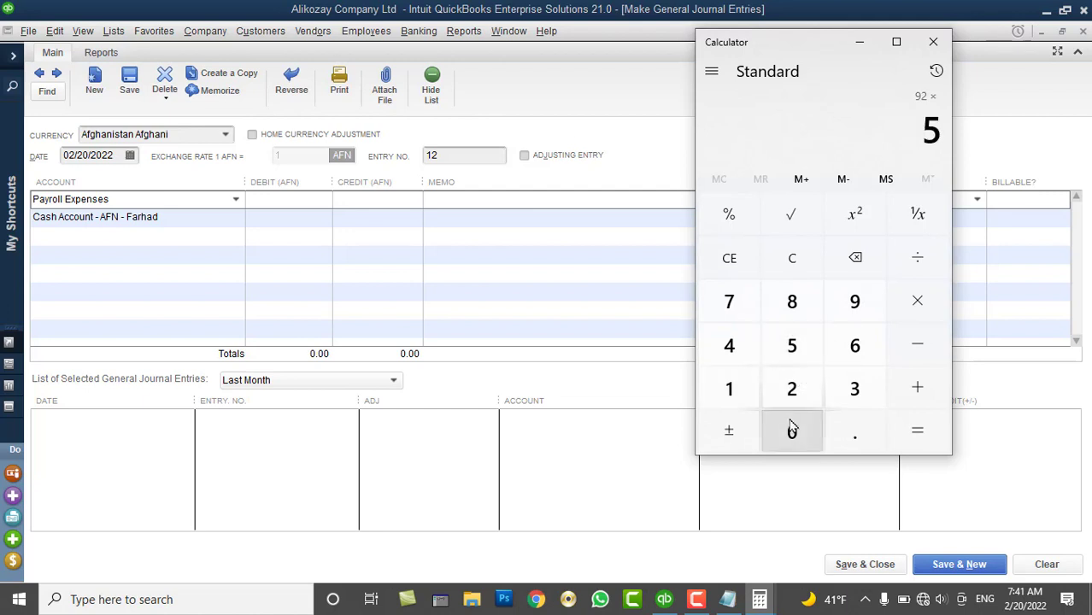
{"action": "double_click", "coordinate": [792, 432]}
{"action": "left_click", "coordinate": [917, 430]}
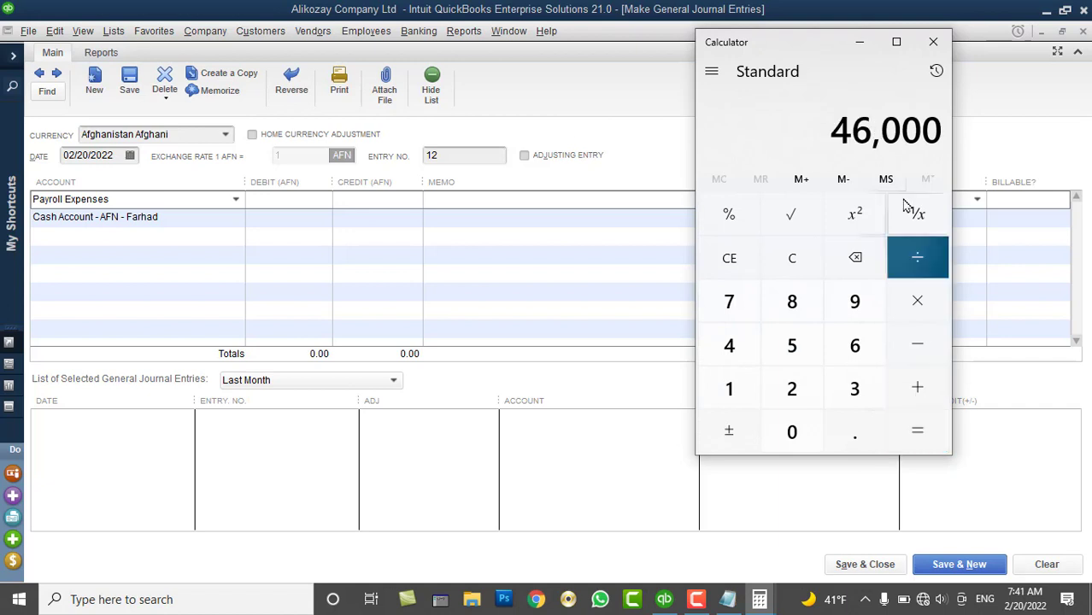
{"action": "left_click", "coordinate": [309, 200]}
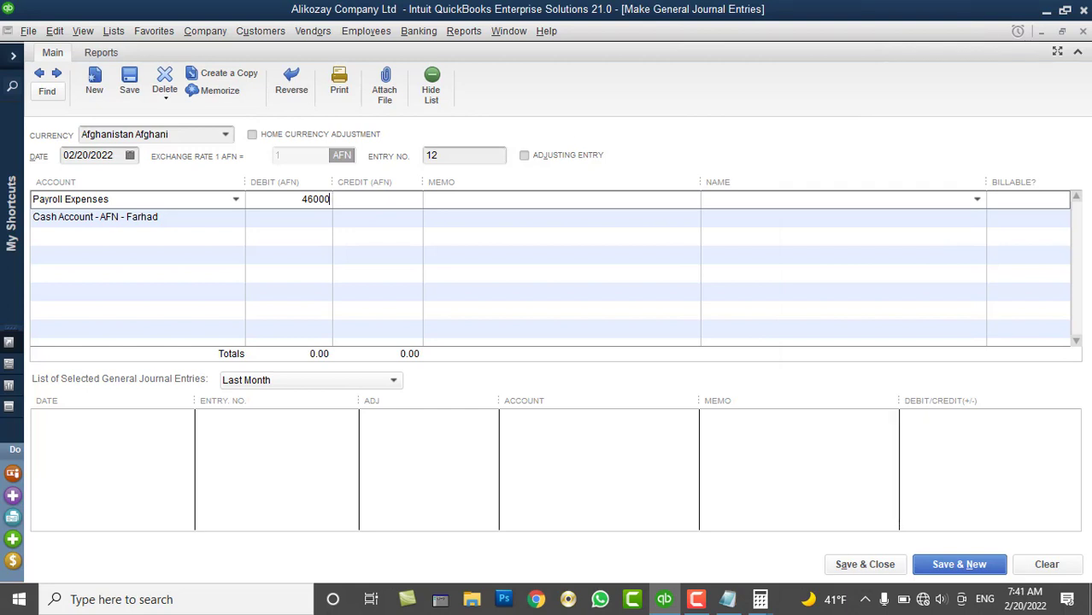
Debit Payroll Expenses 46,000 with memo '500X92 = 46000 AFN Paid As a Salary'
{"action": "key", "text": "Tab"}
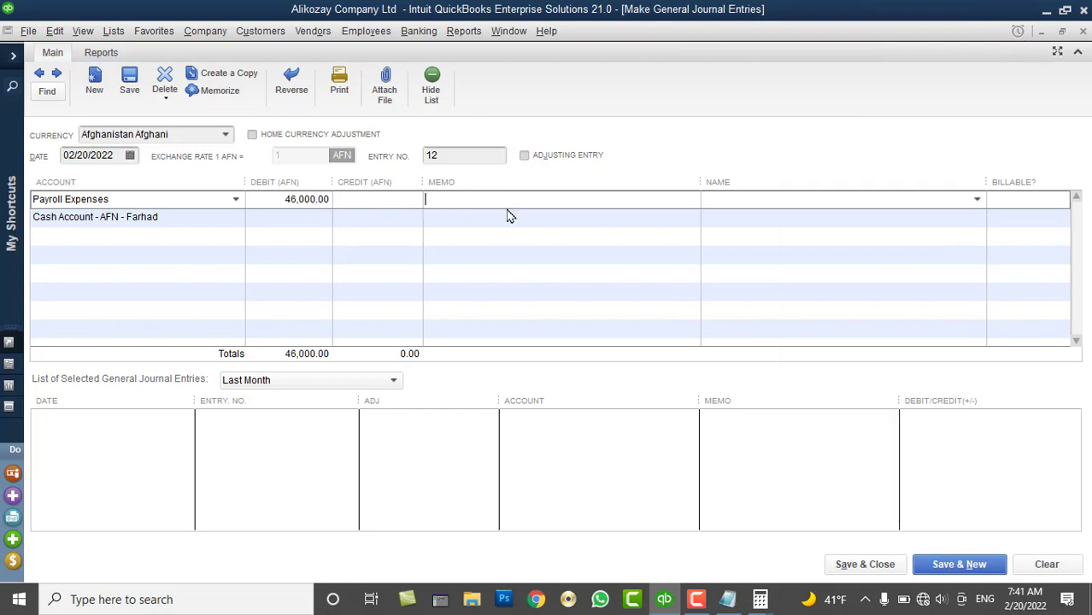
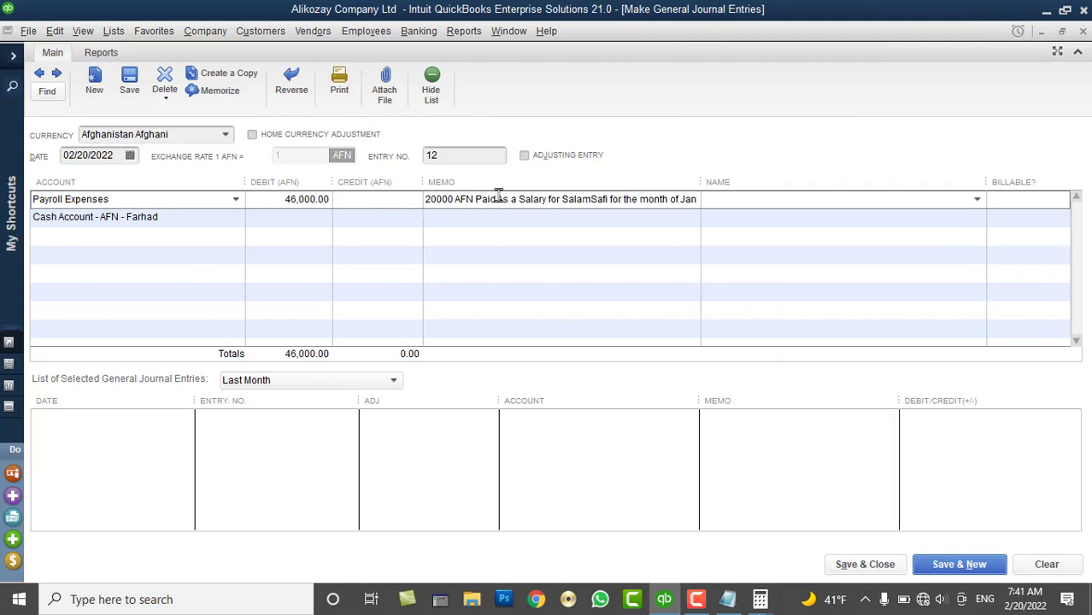
{"action": "left_click_drag", "start_coordinate": [456, 195], "coordinate": [280, 169]}
{"action": "type", "text": "4600"}
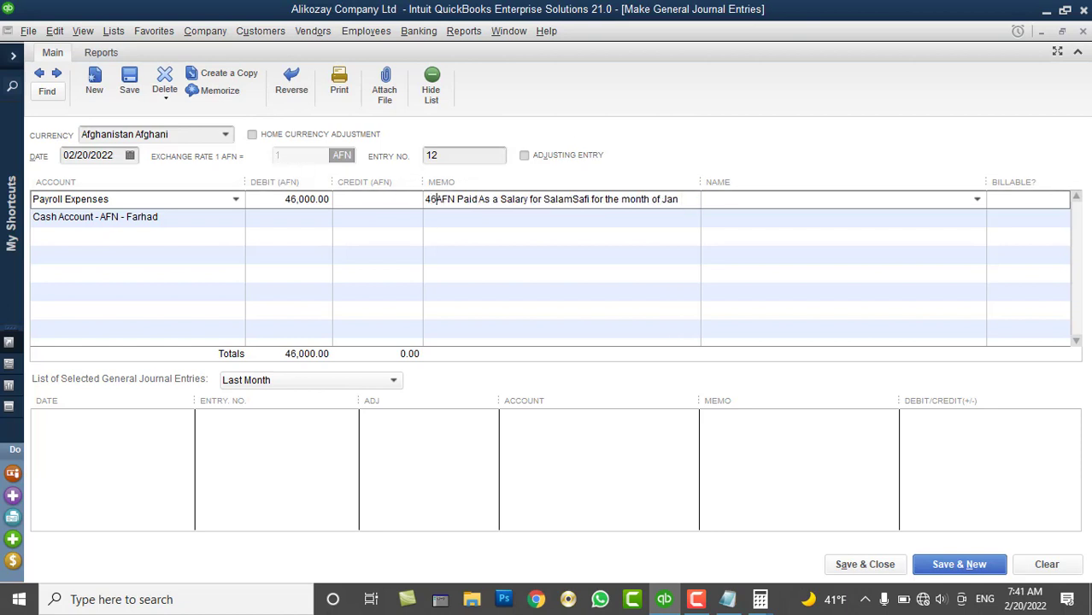
{"action": "key", "text": "BackSpace"}
{"action": "key", "text": "BackSpace"}
{"action": "key", "text": "BackSpace"}
{"action": "type", "text": "500"}
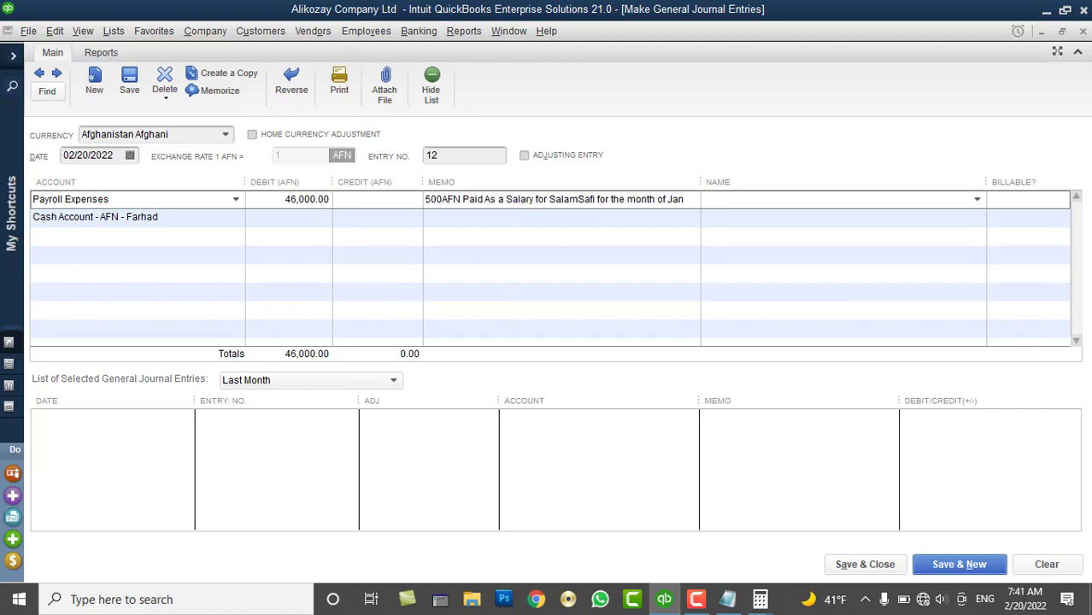
{"action": "type", "text": "X"}
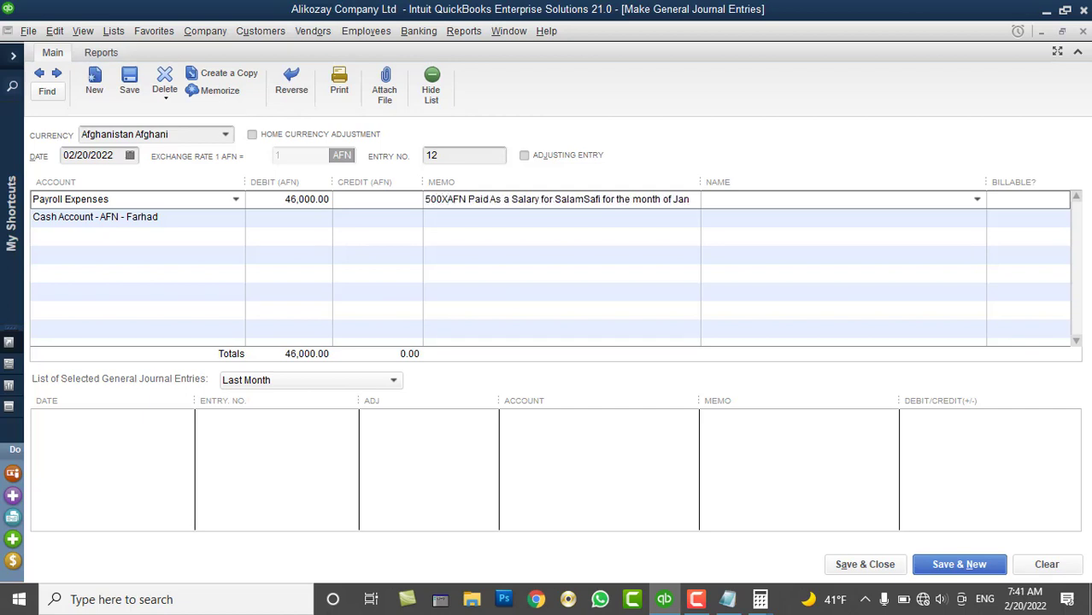
{"action": "type", "text": "92"}
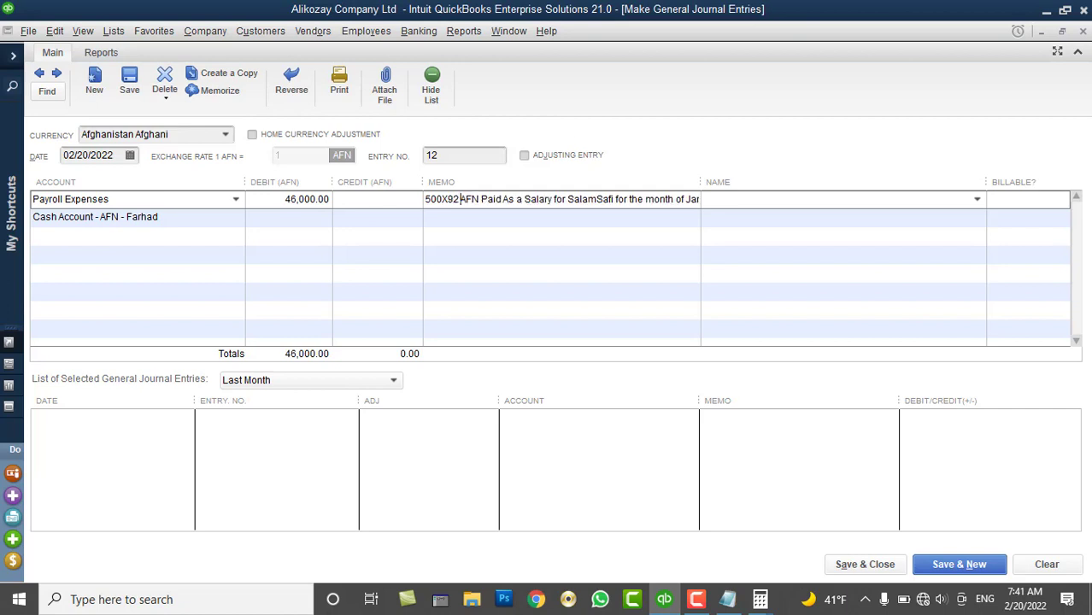
{"action": "type", "text": " ="}
{"action": "type", "text": " 4600"}
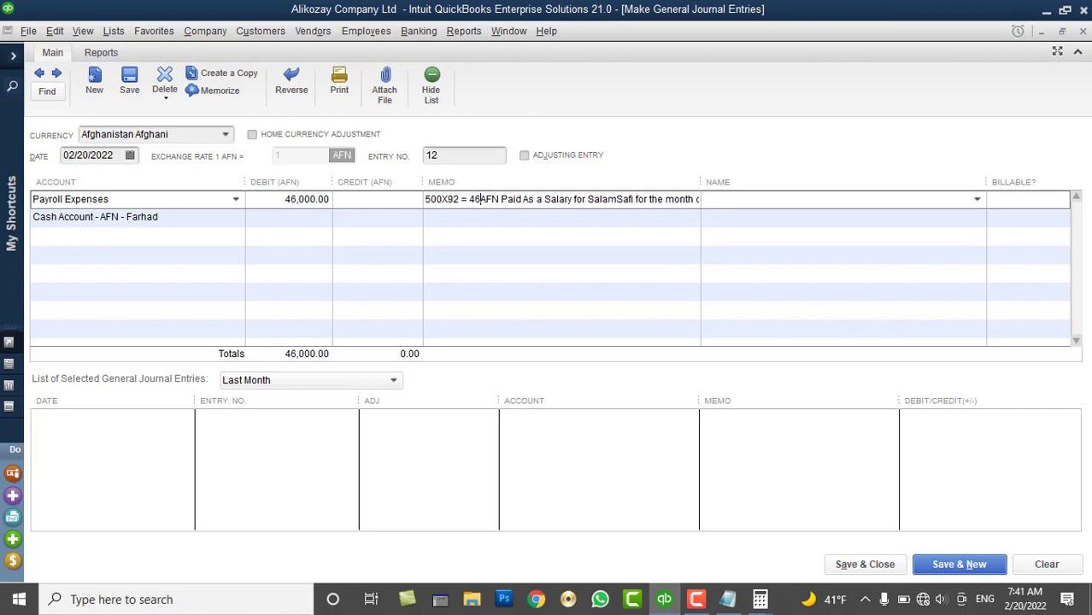
{"action": "type", "text": "0"}
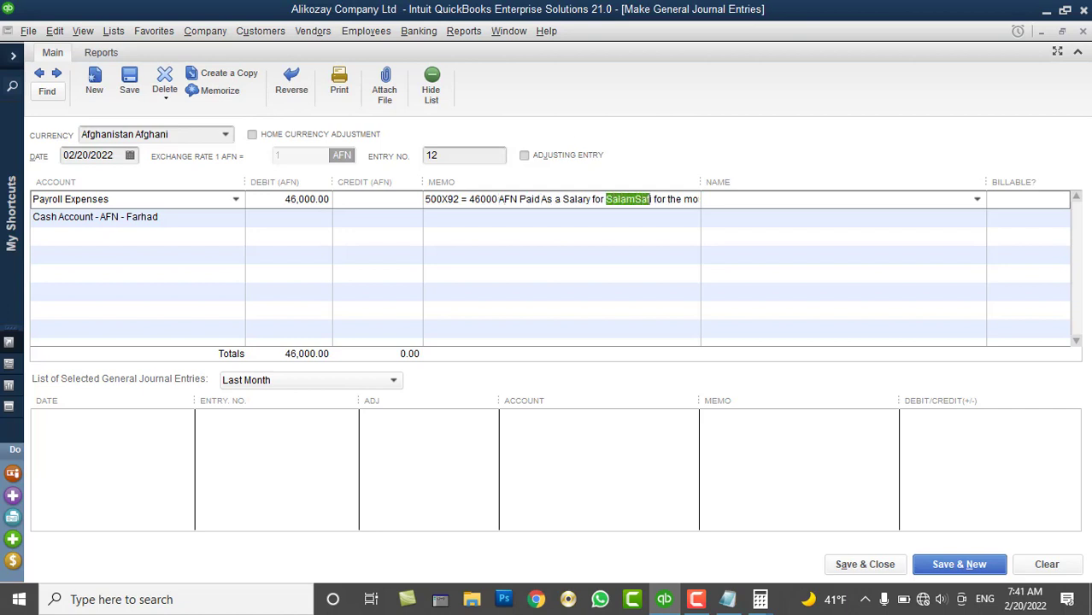
{"action": "key", "text": "Tab"}
{"action": "type", "text": "J"}
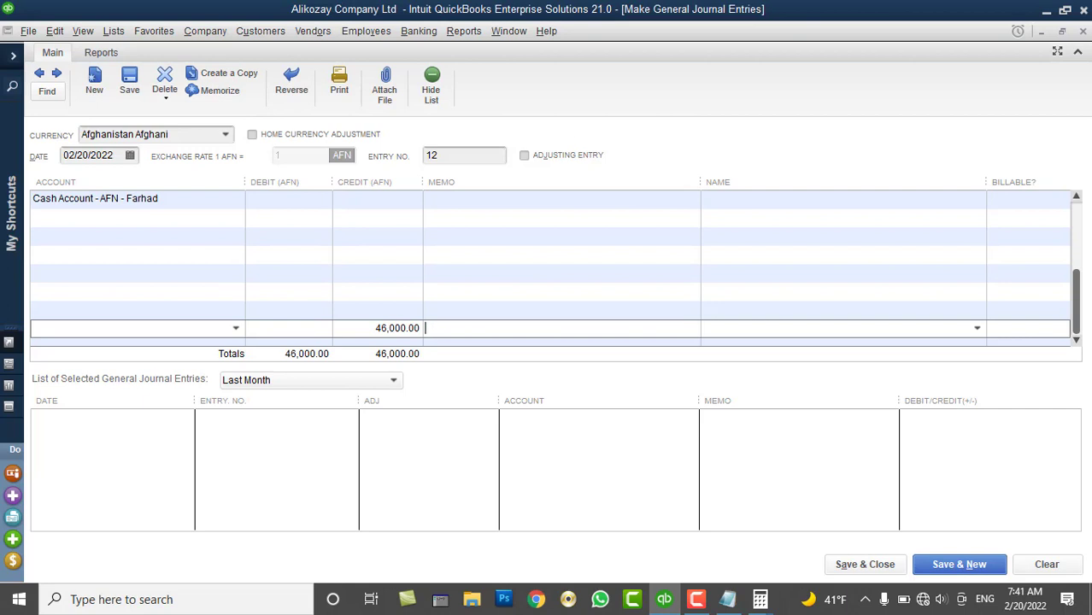
Paste the 500X92 = 46000 AFN salary memo into the cash account line
{"action": "scroll", "coordinate": [487, 256], "scroll_direction": "up", "scroll_amount": 1}
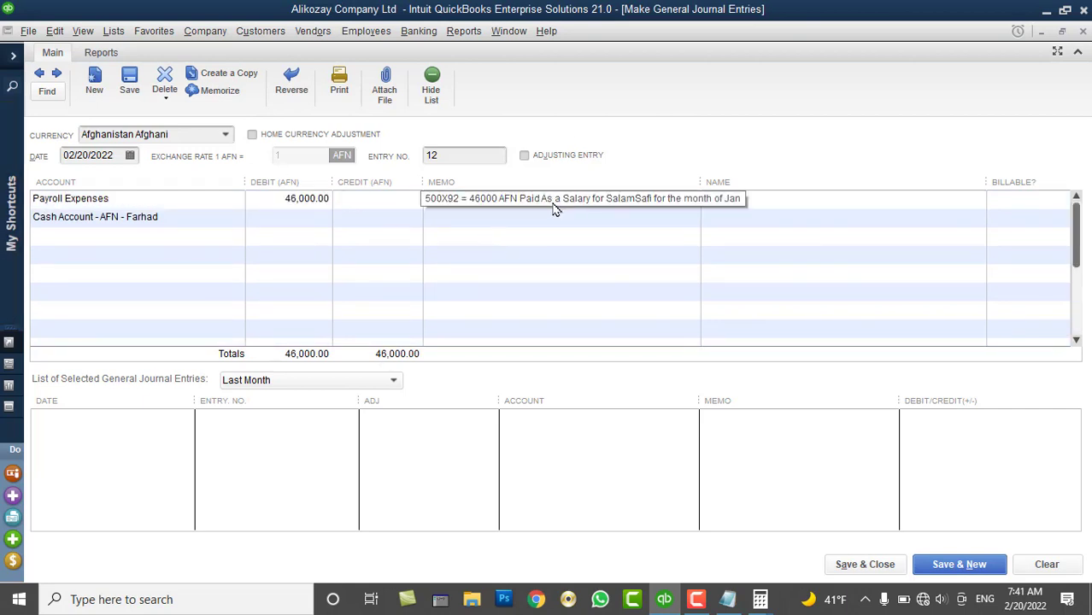
{"action": "scroll", "coordinate": [590, 205], "scroll_direction": "down", "scroll_amount": 3}
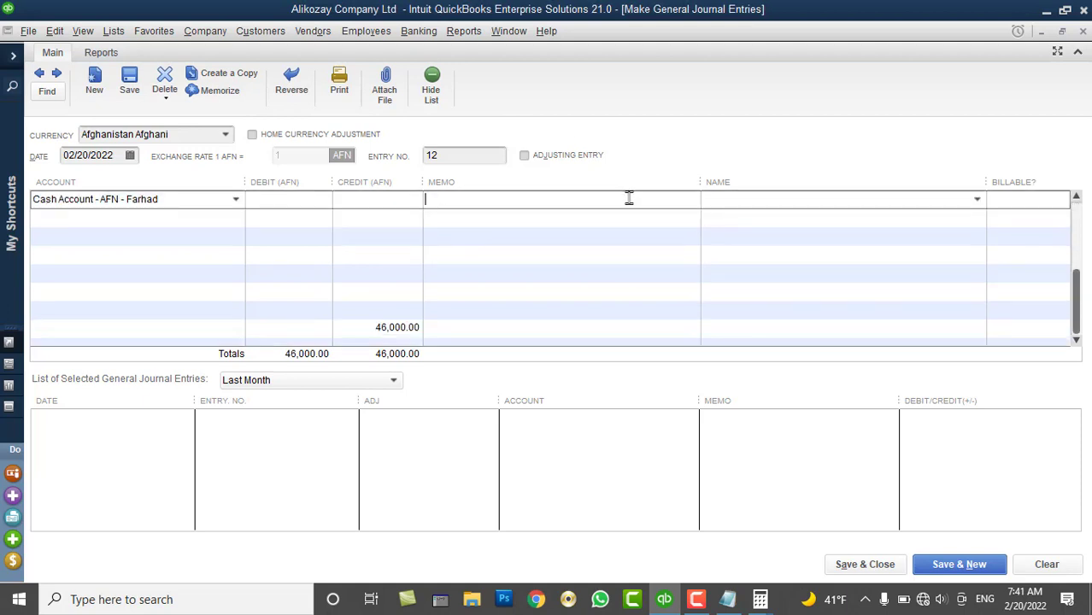
{"action": "left_click", "coordinate": [429, 328]}
{"action": "right_click", "coordinate": [457, 331]}
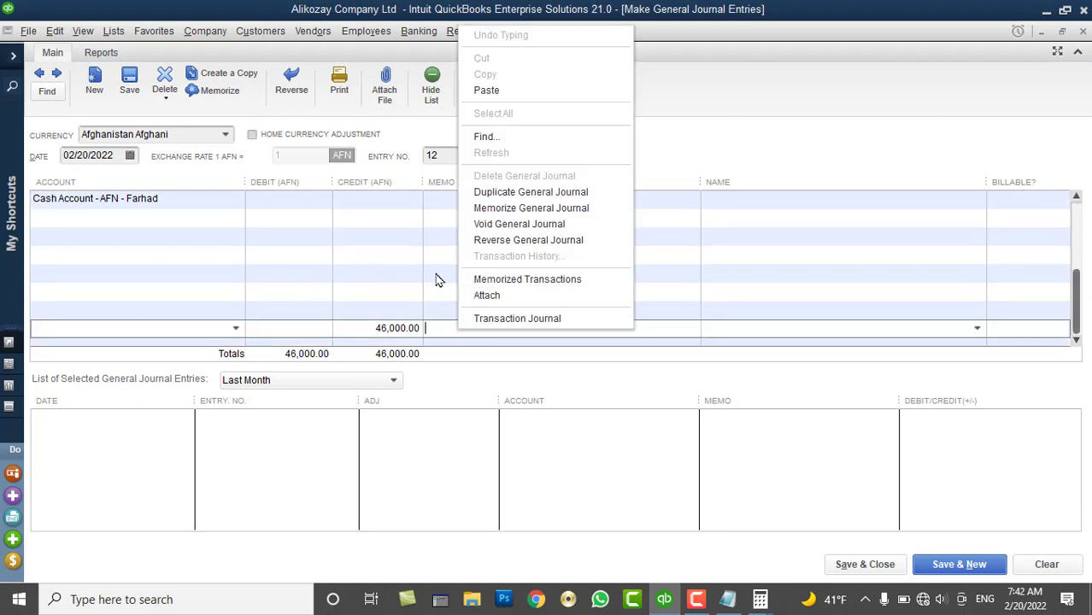
{"action": "left_click", "coordinate": [367, 328]}
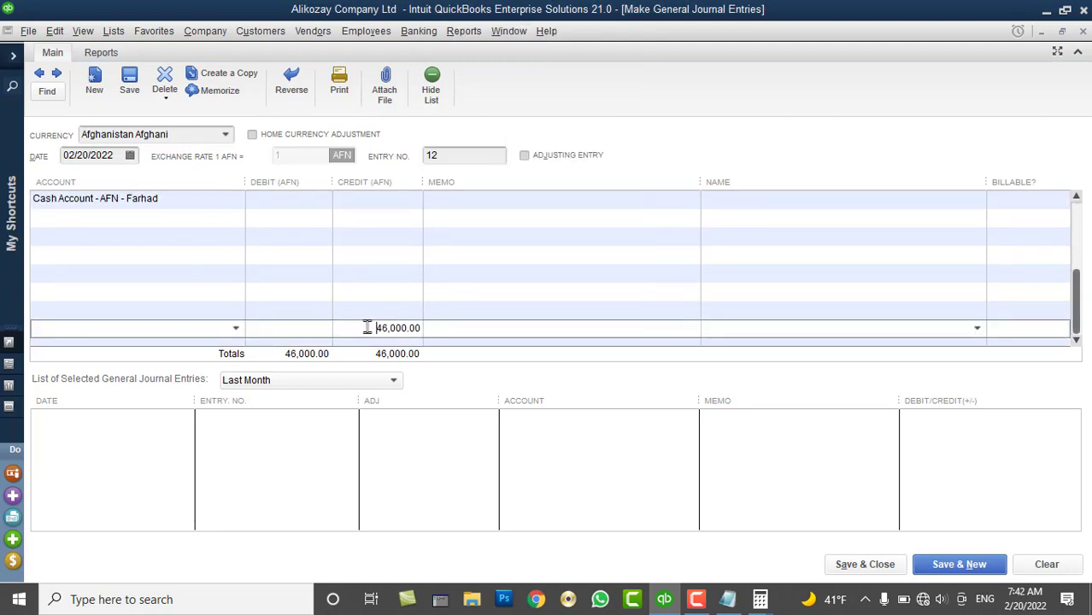
{"action": "left_click", "coordinate": [468, 309]}
{"action": "scroll", "coordinate": [586, 224], "scroll_direction": "up", "scroll_amount": 1}
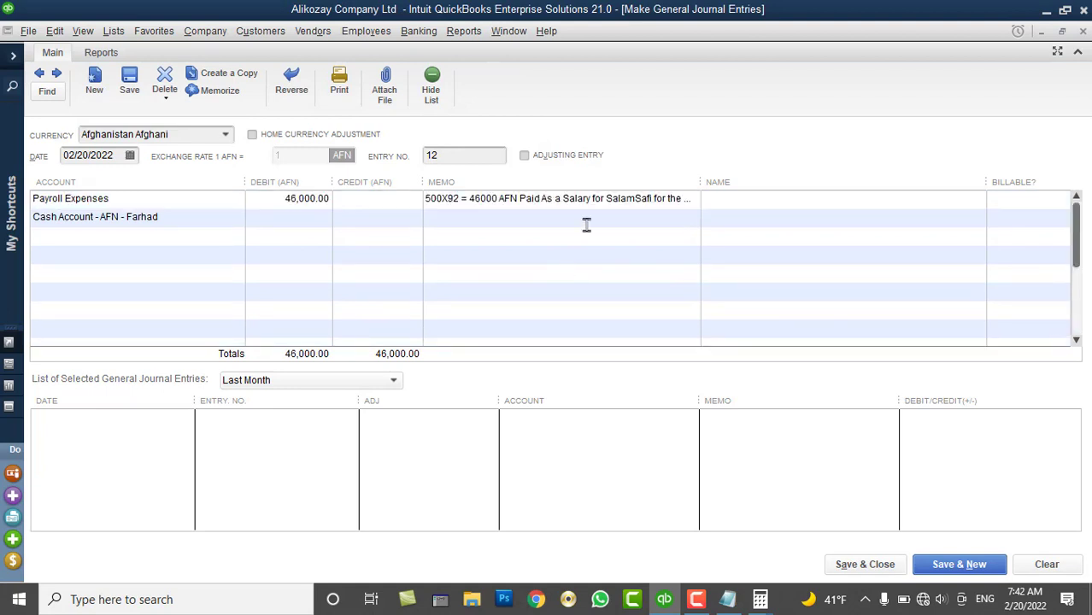
{"action": "left_click", "coordinate": [586, 225]}
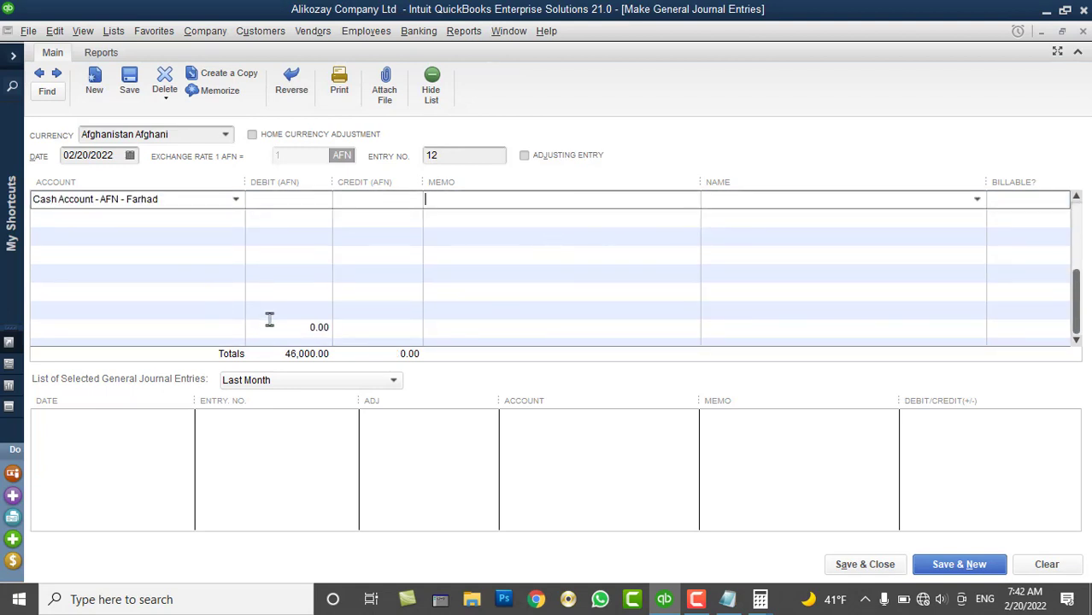
{"action": "scroll", "coordinate": [258, 282], "scroll_direction": "up", "scroll_amount": 1}
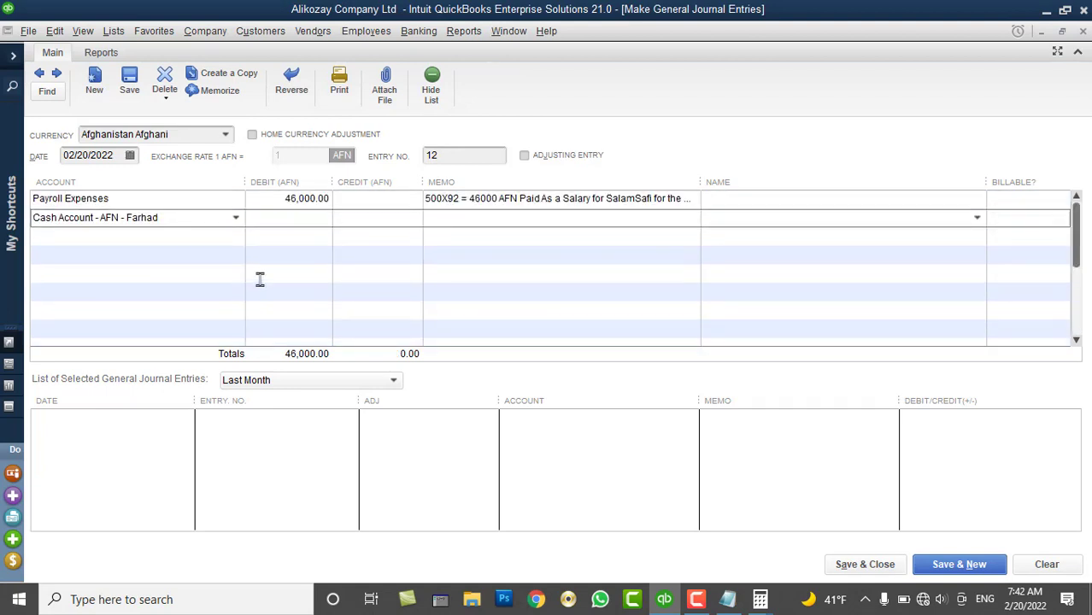
{"action": "left_click", "coordinate": [487, 207]}
{"action": "key", "text": "ctrl+c"}
{"action": "left_click", "coordinate": [493, 219]}
{"action": "key", "text": "ctrl+v"}
Replace the employee name in both the payroll and cash line memos
{"action": "left_click", "coordinate": [598, 203]}
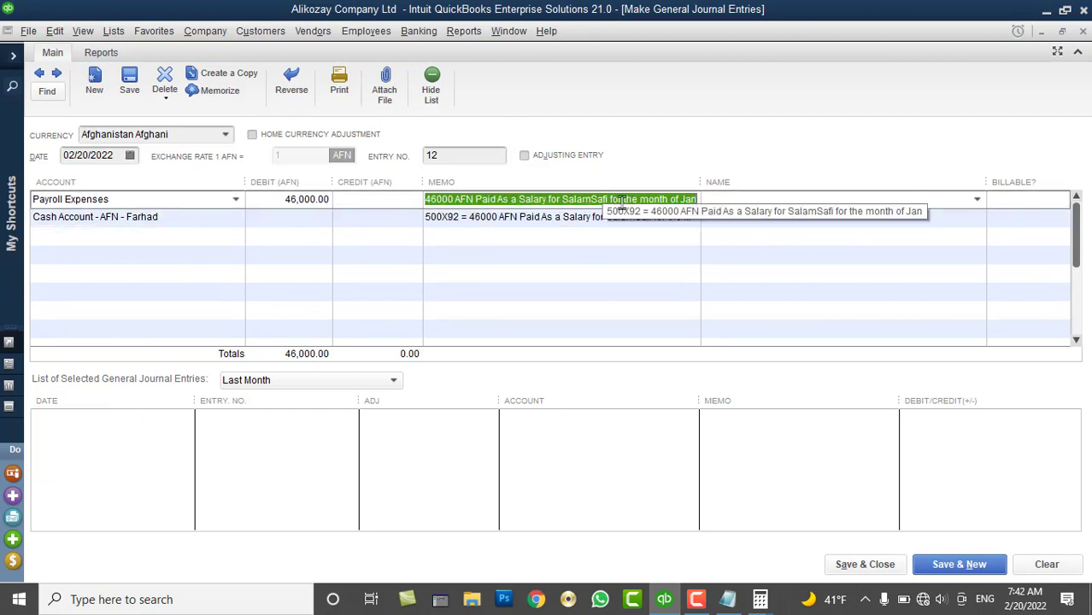
{"action": "double_click", "coordinate": [590, 200]}
{"action": "type", "text": "J"}
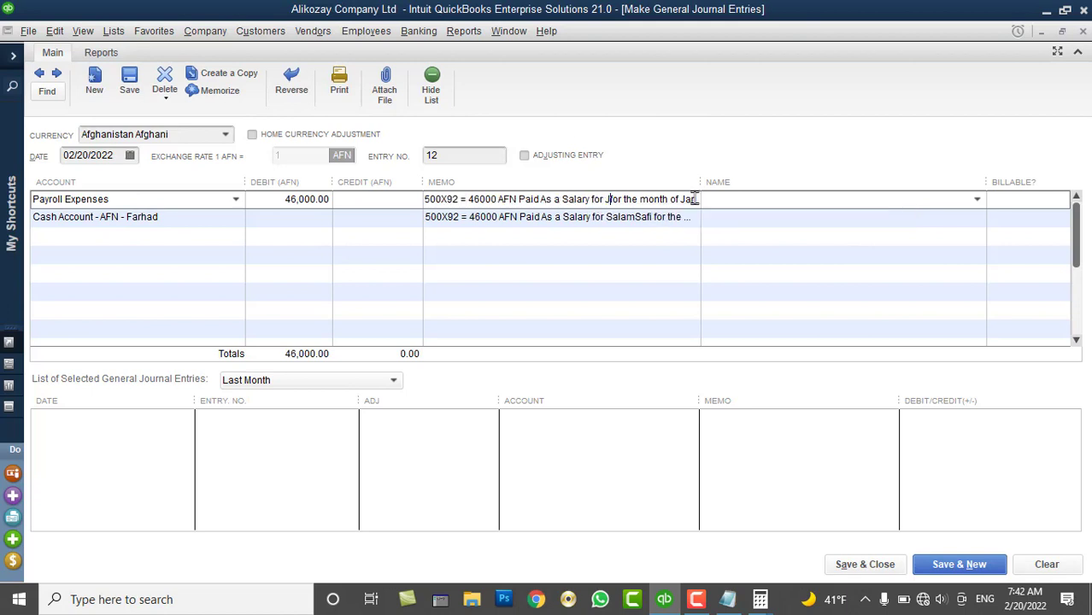
{"action": "type", "text": "ohn"}
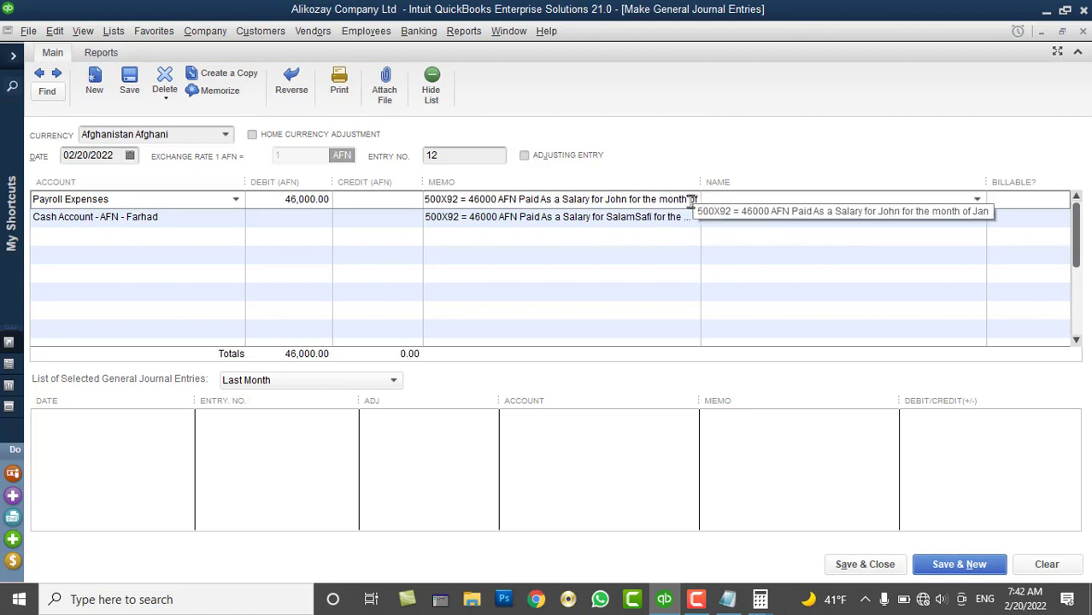
{"action": "left_click", "coordinate": [542, 216]}
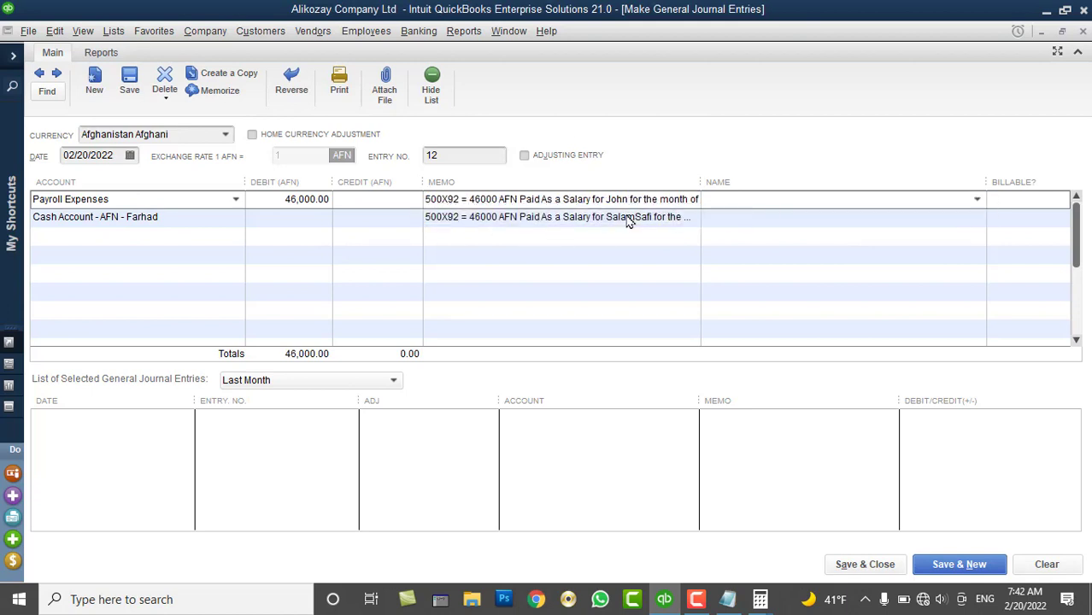
{"action": "double_click", "coordinate": [597, 219]}
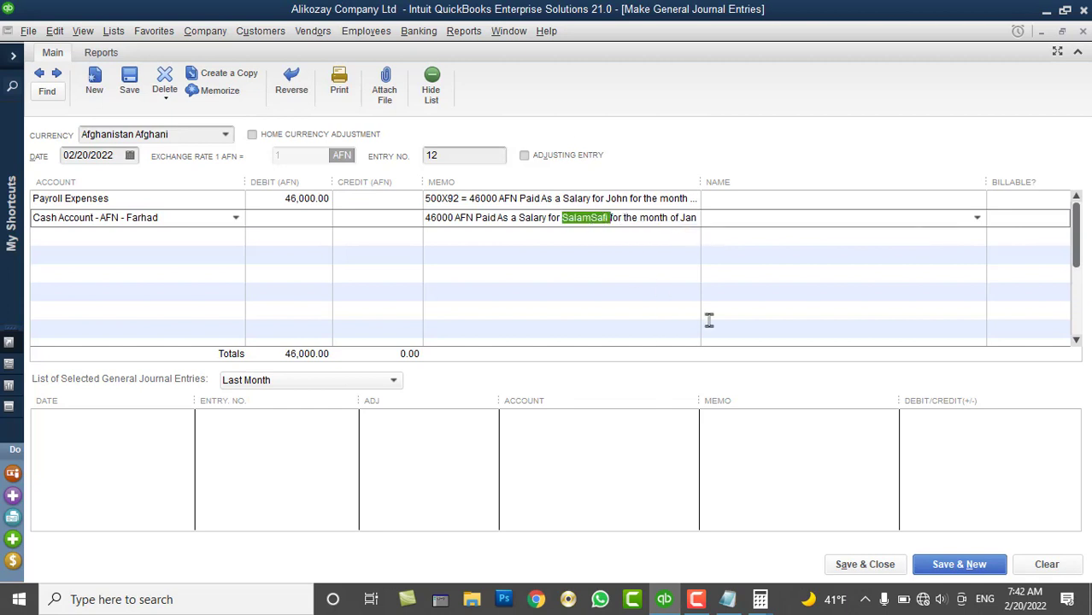
{"action": "type", "text": "John"}
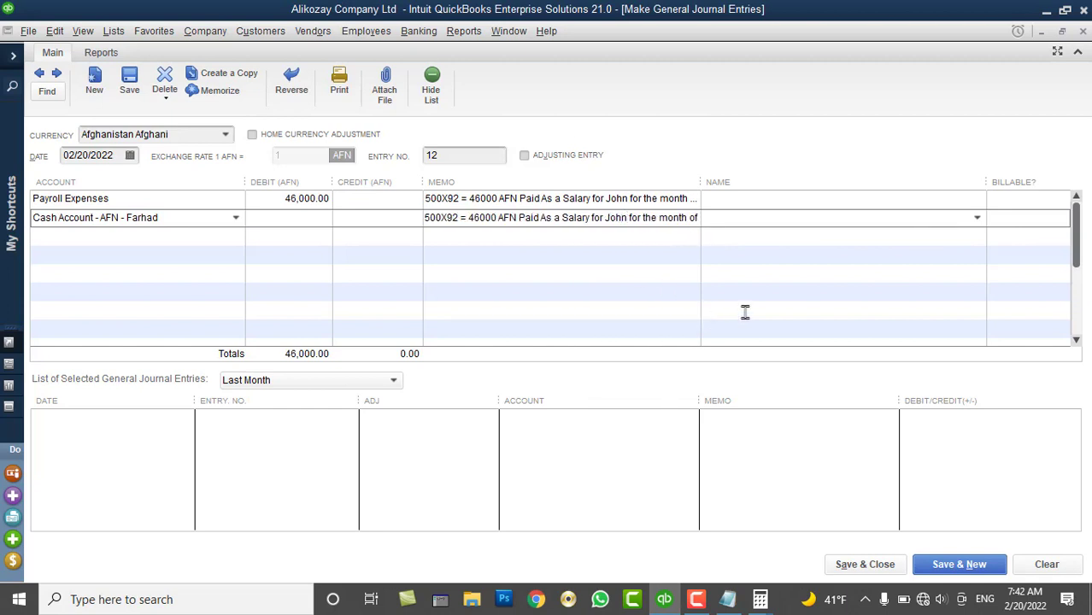
Credit the AFN cash line 46,000 so the entry balances at 46,000.00
{"action": "left_click", "coordinate": [350, 221]}
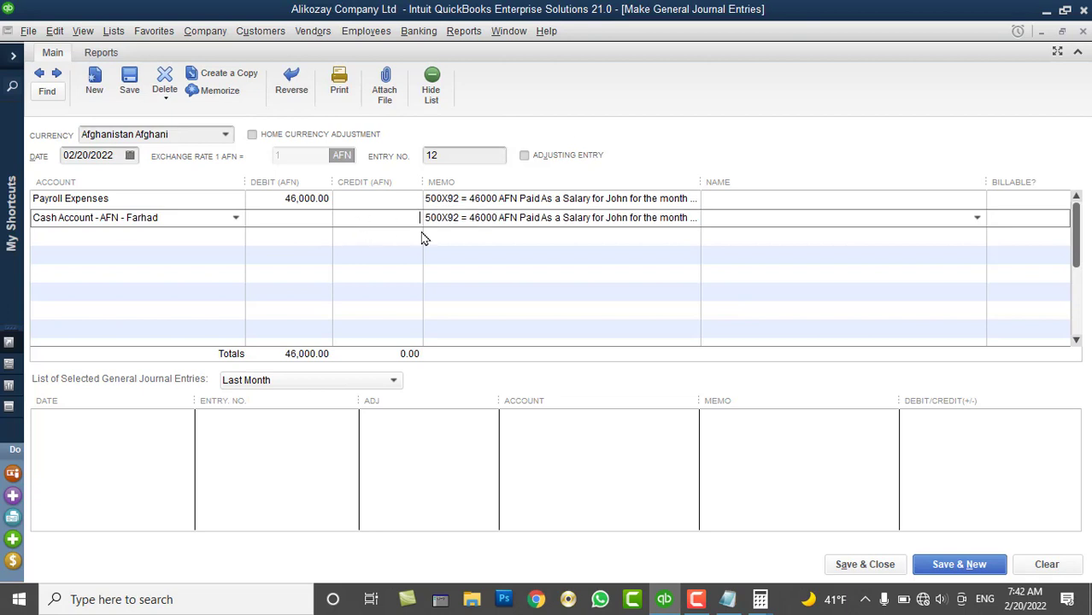
{"action": "type", "text": "46000"}
{"action": "key", "text": "Tab"}
{"action": "left_click", "coordinate": [756, 199]}
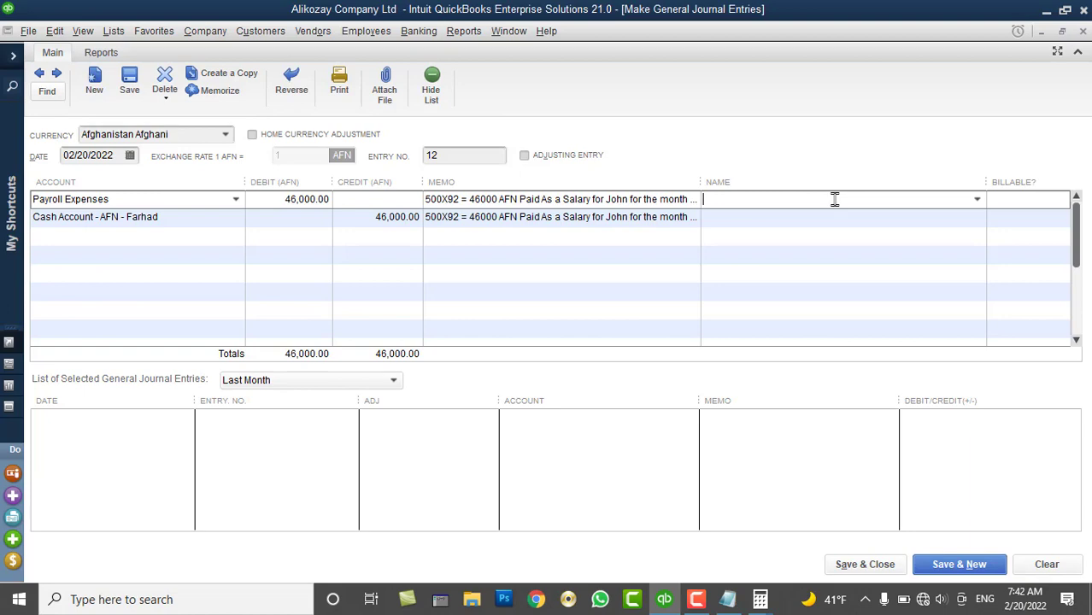
Add the salaried person as a new employee with title, first and last name, leaving payroll setup as is
{"action": "left_click", "coordinate": [977, 199]}
{"action": "left_click", "coordinate": [742, 232]}
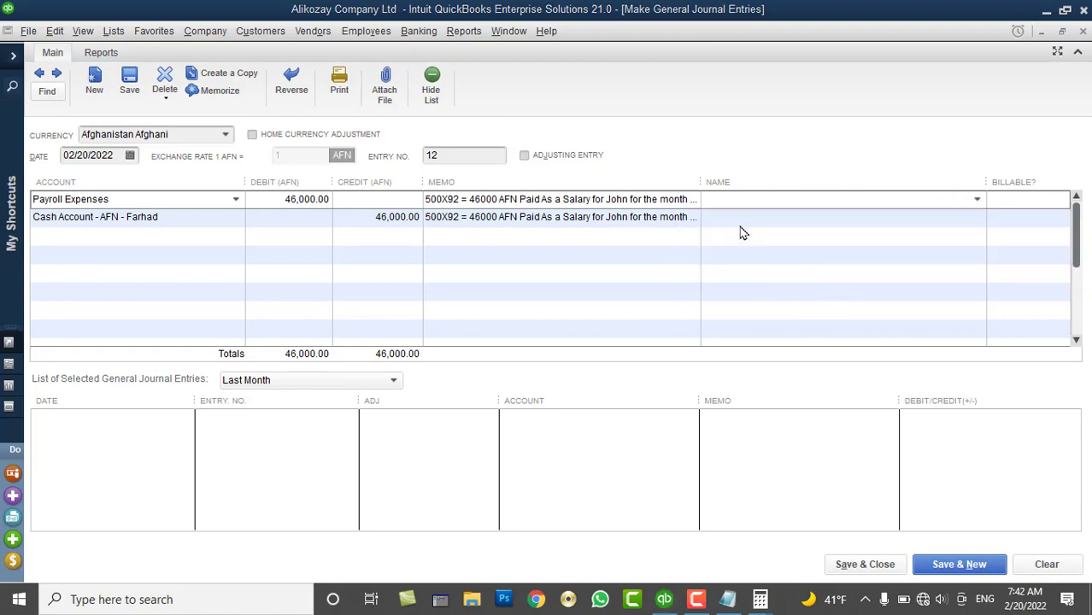
{"action": "left_click", "coordinate": [543, 248]}
{"action": "left_click", "coordinate": [499, 296]}
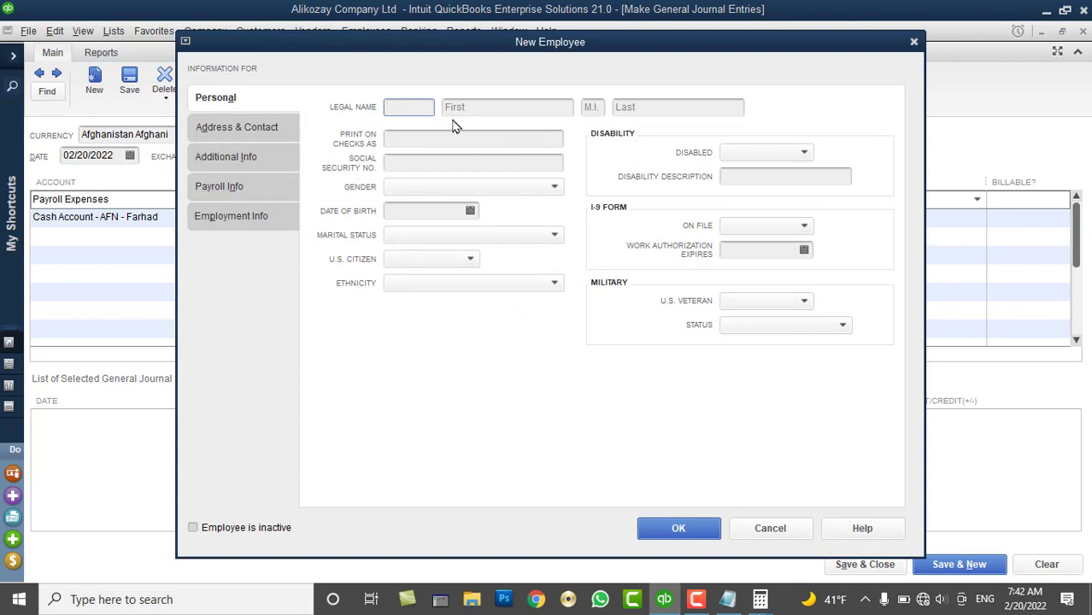
{"action": "type", "text": "Mr"}
{"action": "key", "text": "Tab"}
{"action": "type", "text": "John"}
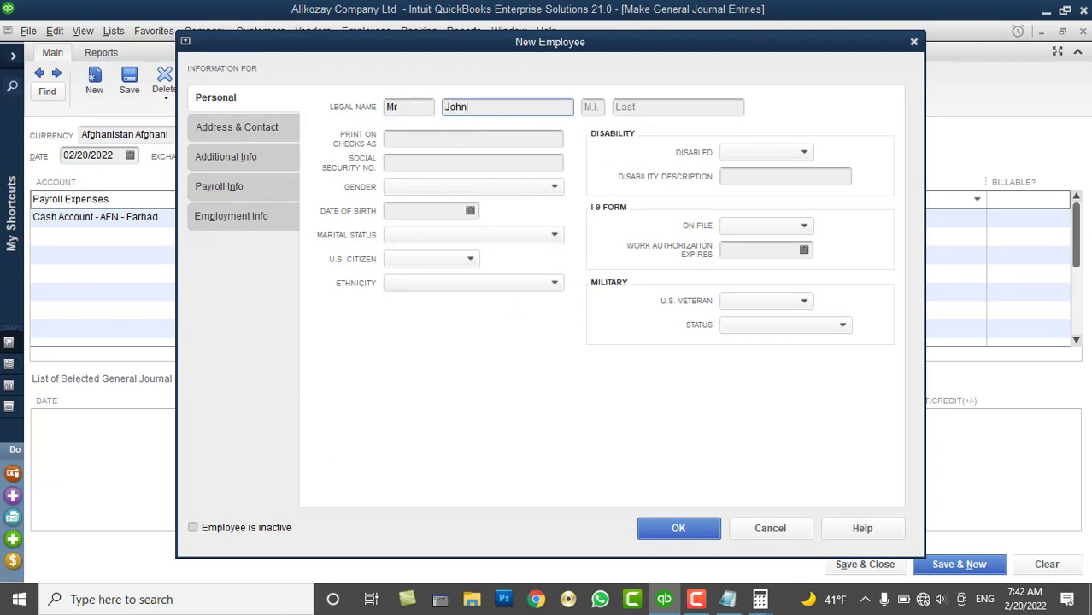
{"action": "key", "text": "Tab"}
{"action": "type", "text": "Sm"}
{"action": "key", "text": "Tab"}
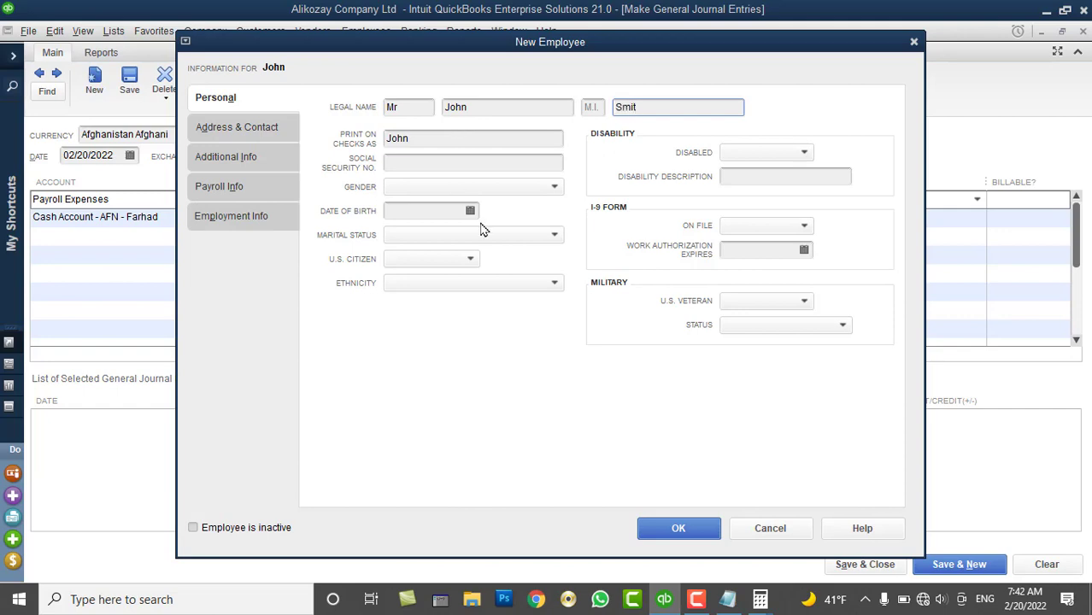
{"action": "left_click", "coordinate": [659, 537]}
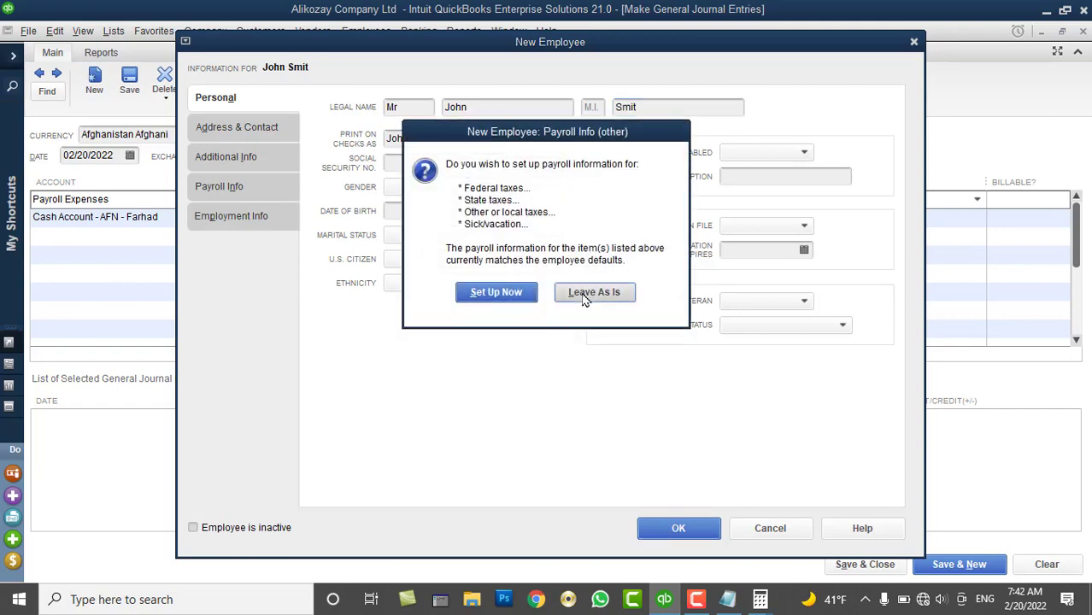
{"action": "left_click", "coordinate": [584, 293]}
Assign the new employee to the cash line of the journal entry
{"action": "left_click", "coordinate": [768, 229]}
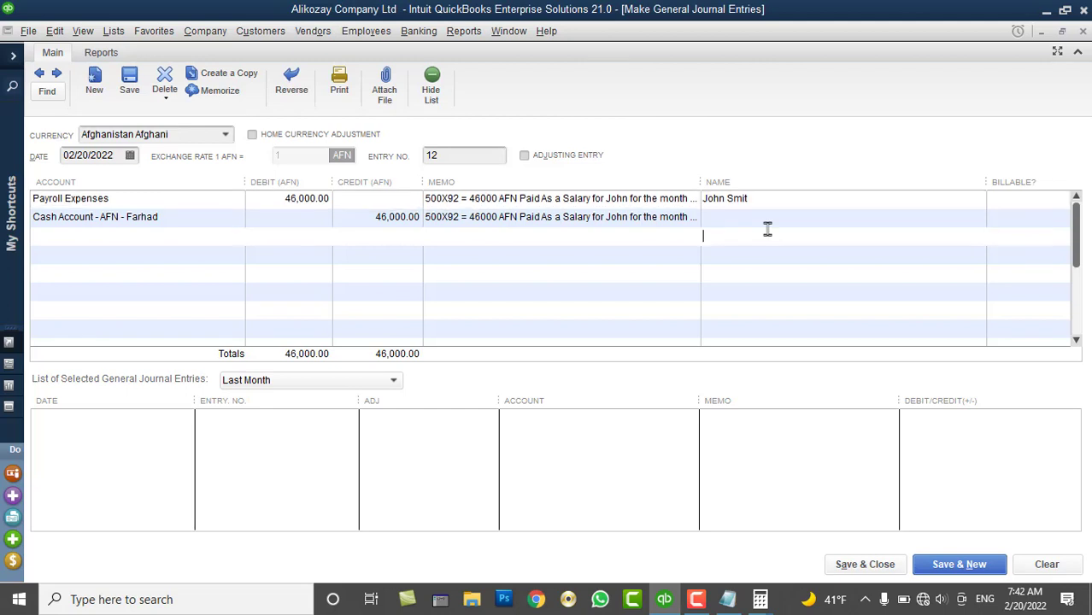
{"action": "left_click", "coordinate": [872, 216]}
{"action": "left_click", "coordinate": [977, 218]}
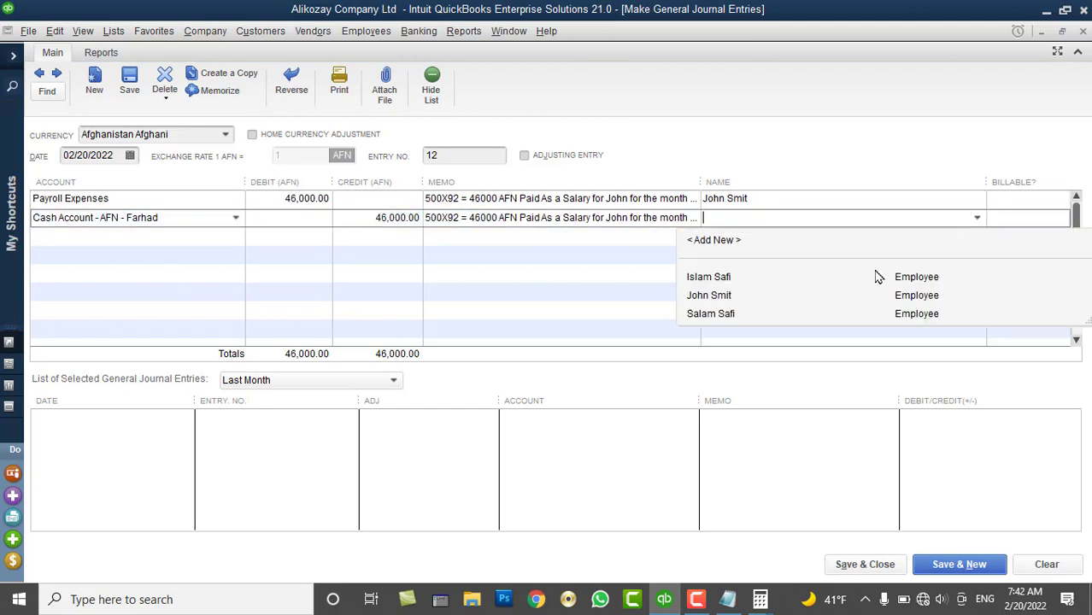
{"action": "left_click", "coordinate": [735, 297]}
Save the journal entry and confirm AFN cash at -26,000.00 and AIB Bank Account at 200,000.00
{"action": "left_click", "coordinate": [848, 567]}
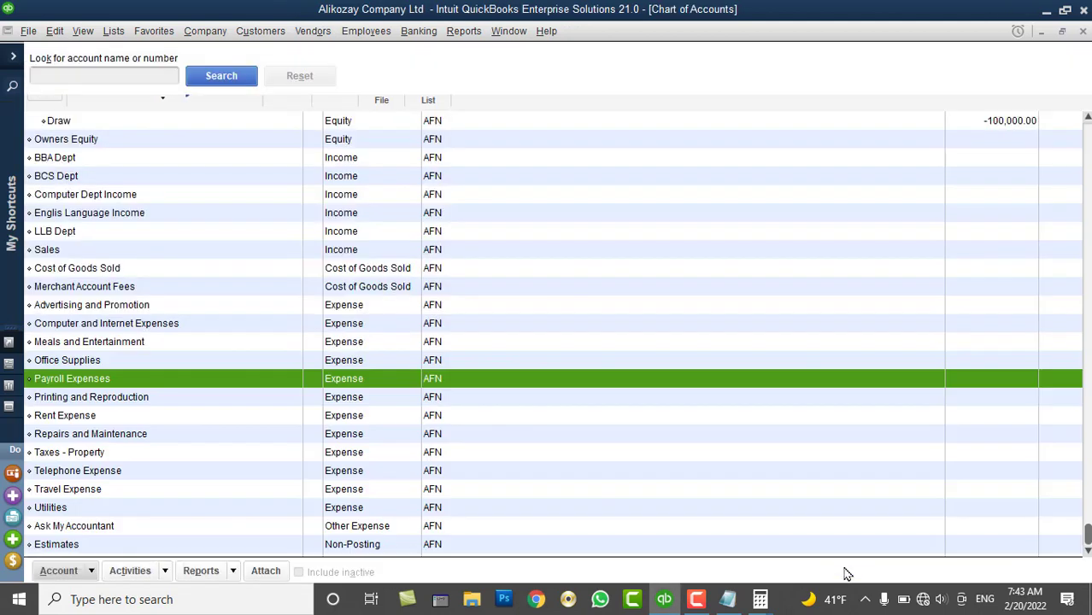
{"action": "scroll", "coordinate": [478, 291], "scroll_direction": "up", "scroll_amount": 8}
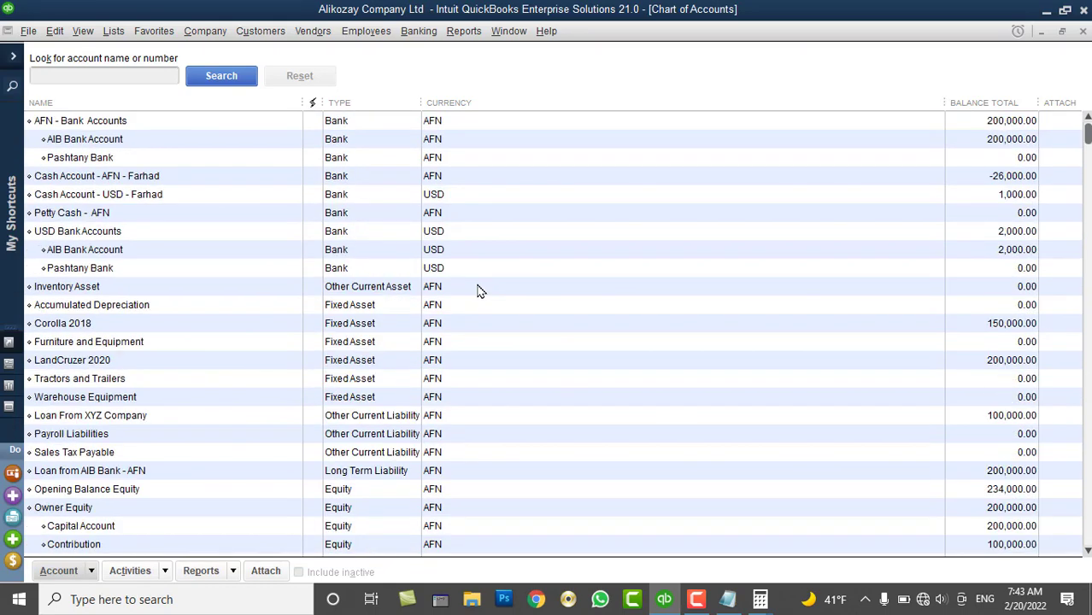
{"action": "left_click", "coordinate": [108, 179]}
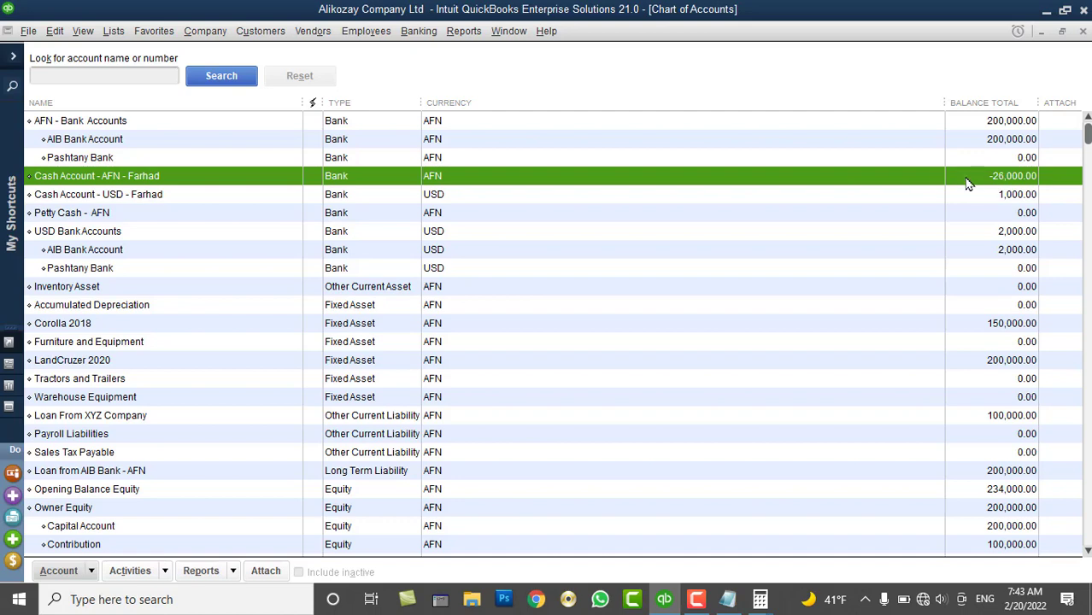
{"action": "left_click", "coordinate": [989, 142]}
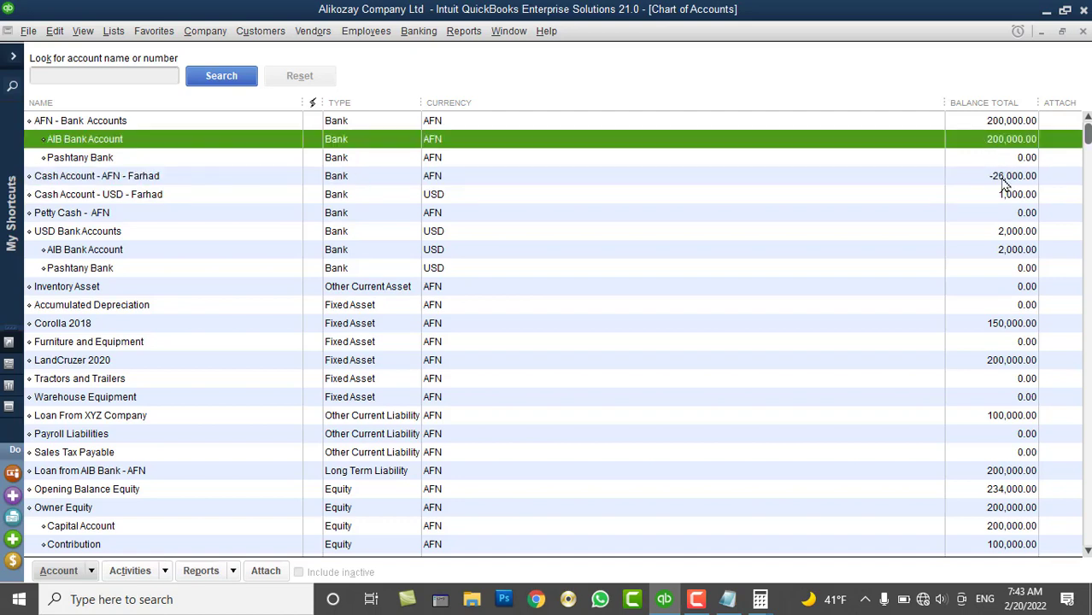
{"action": "left_click", "coordinate": [1005, 178]}
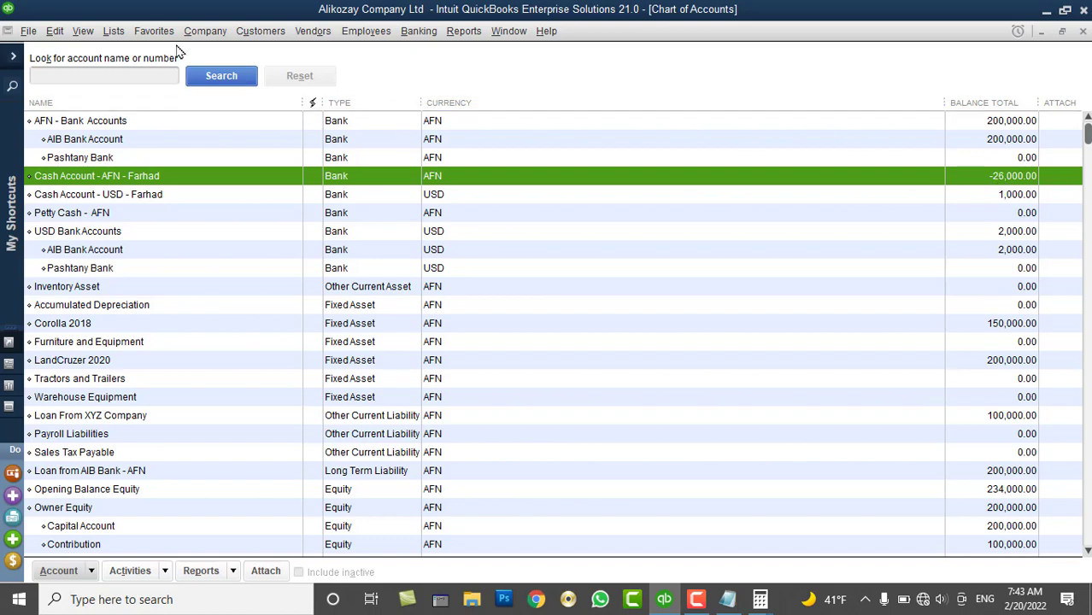
{"action": "left_click", "coordinate": [203, 33]}
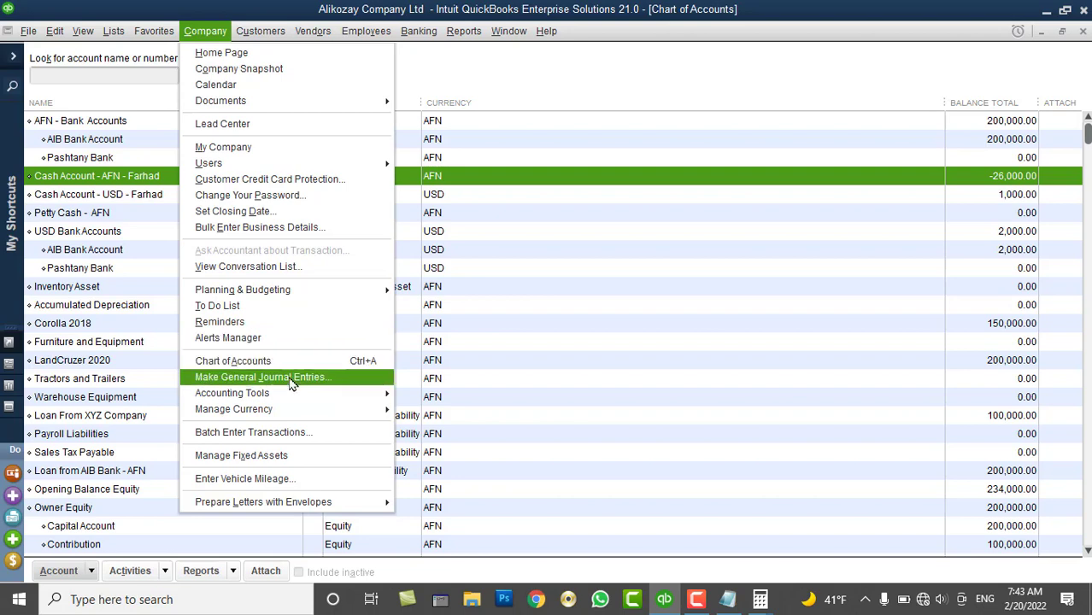
Start a new general journal entry, dismissing the accidentally opened banking menu
{"action": "left_click", "coordinate": [286, 361]}
{"action": "left_click", "coordinate": [427, 31]}
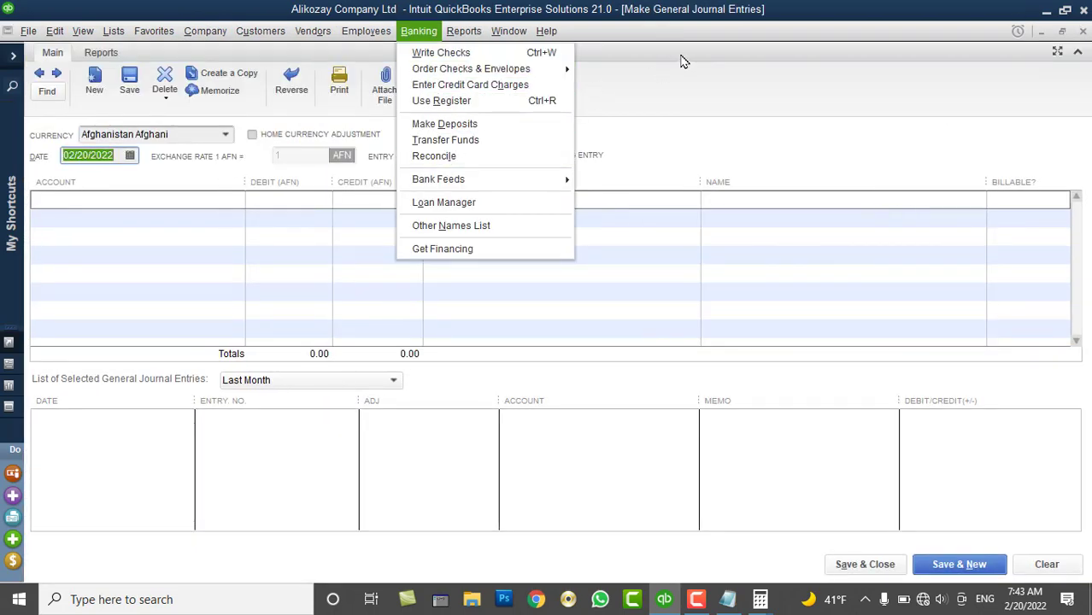
{"action": "left_click", "coordinate": [671, 105]}
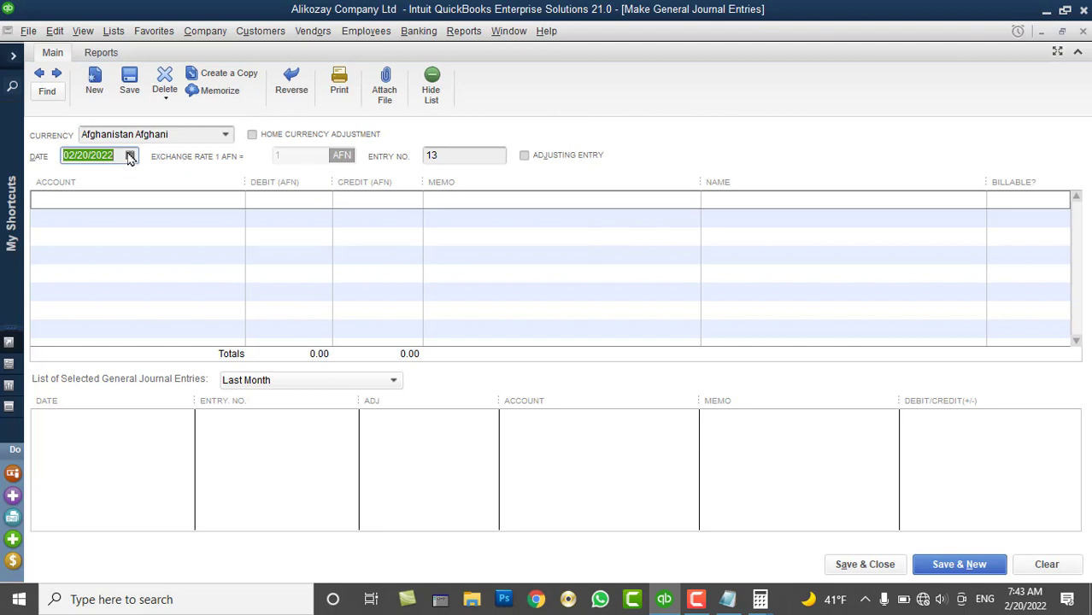
Debit the AFN cash account 100,000 and credit AIB Bank Account
{"action": "left_click", "coordinate": [207, 200]}
{"action": "left_click", "coordinate": [236, 200]}
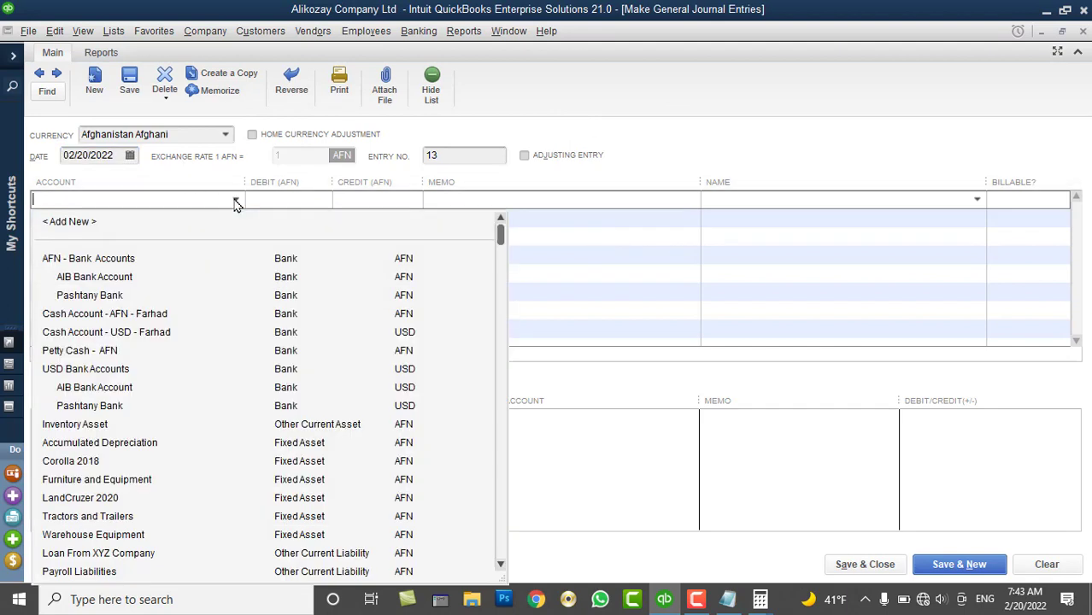
{"action": "left_click", "coordinate": [141, 315]}
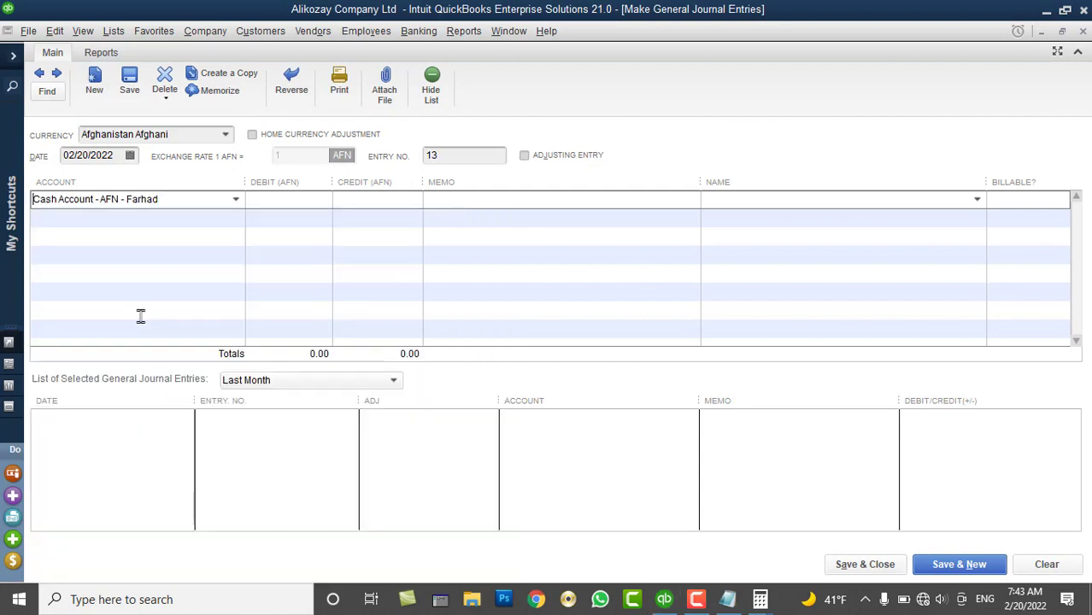
{"action": "left_click", "coordinate": [286, 203]}
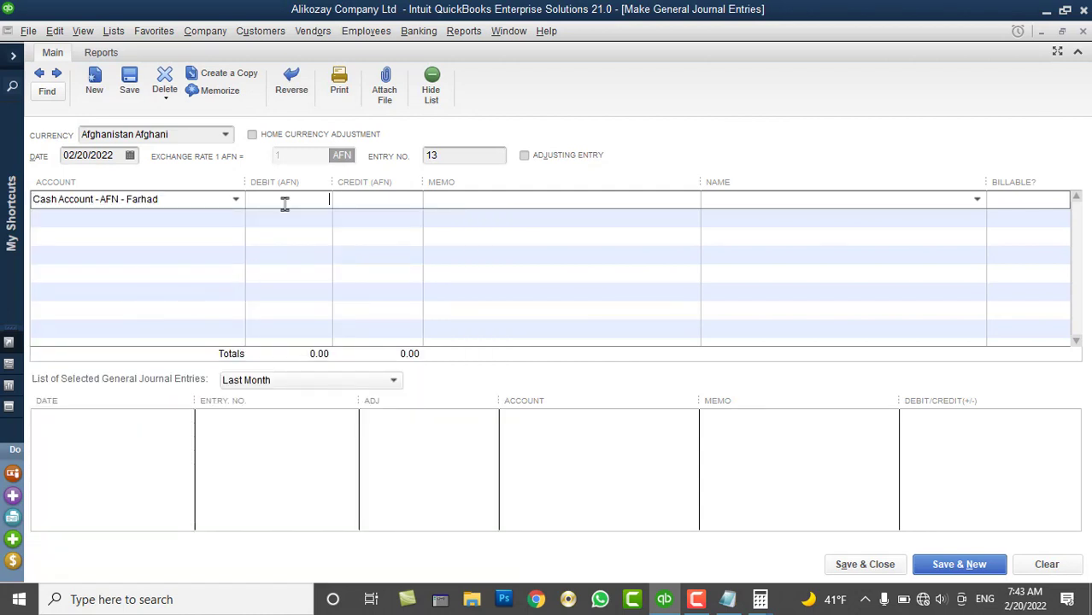
{"action": "type", "text": "100000"}
{"action": "key", "text": "Tab"}
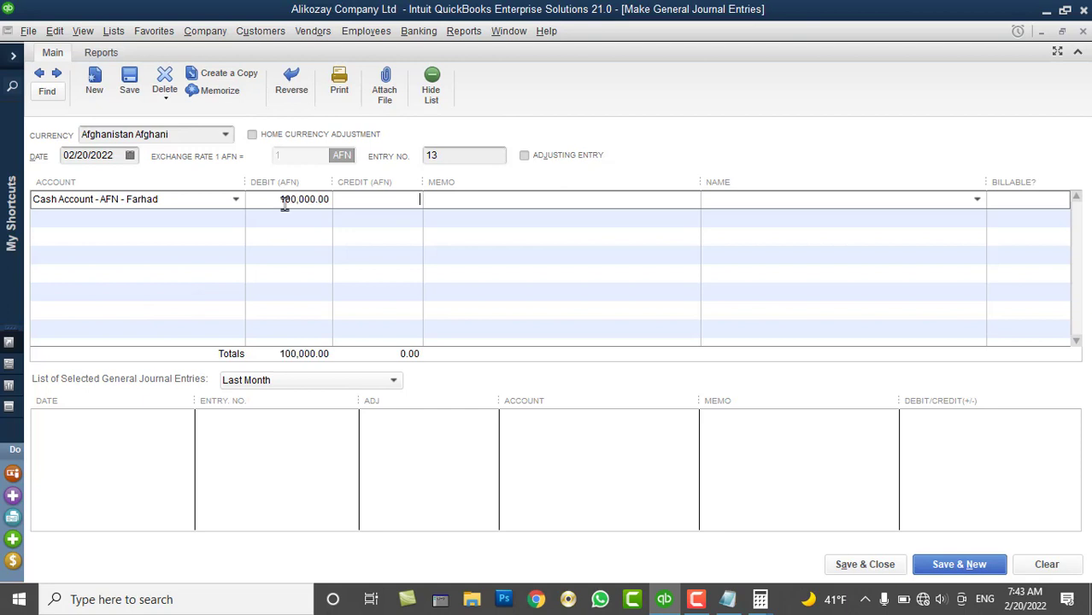
{"action": "left_click", "coordinate": [237, 217]}
{"action": "left_click", "coordinate": [236, 217]}
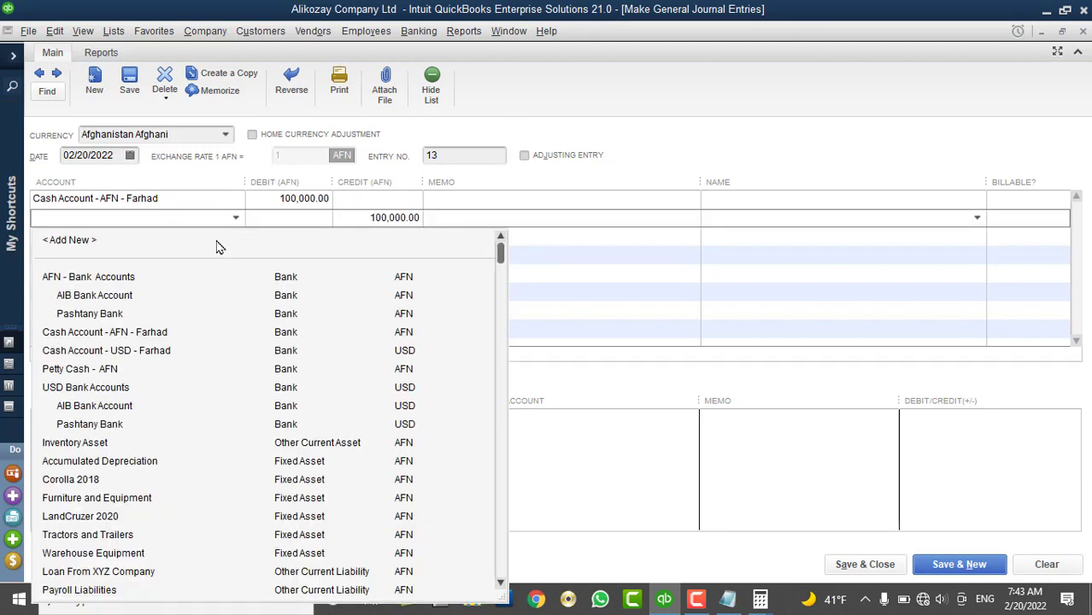
{"action": "left_click", "coordinate": [122, 299]}
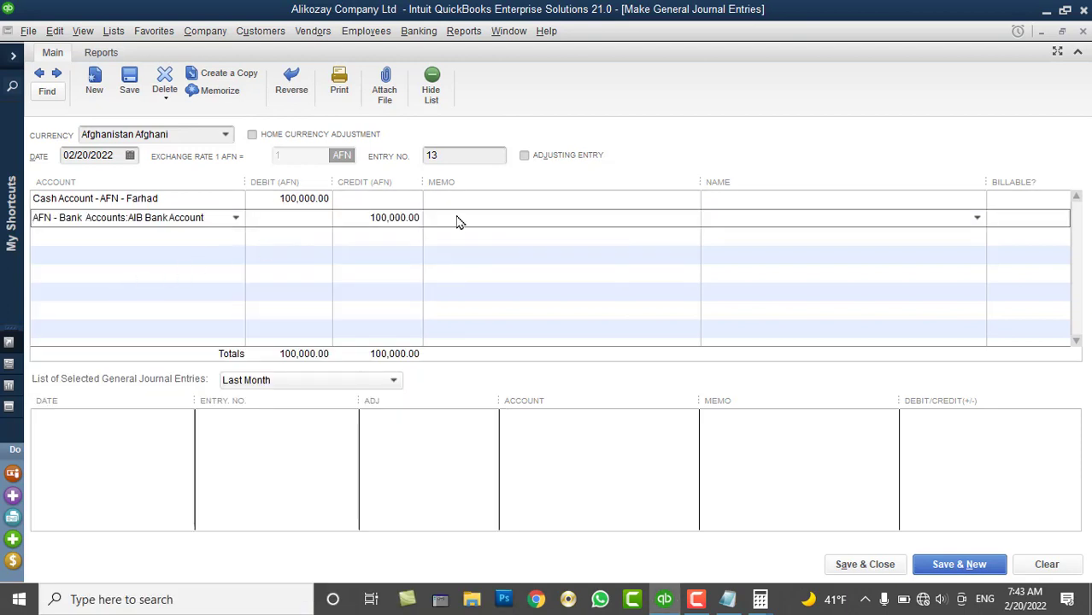
Enter the '100000 AFN transfer from AIB Bank to Cash Account' memo on both lines
{"action": "left_click", "coordinate": [477, 199]}
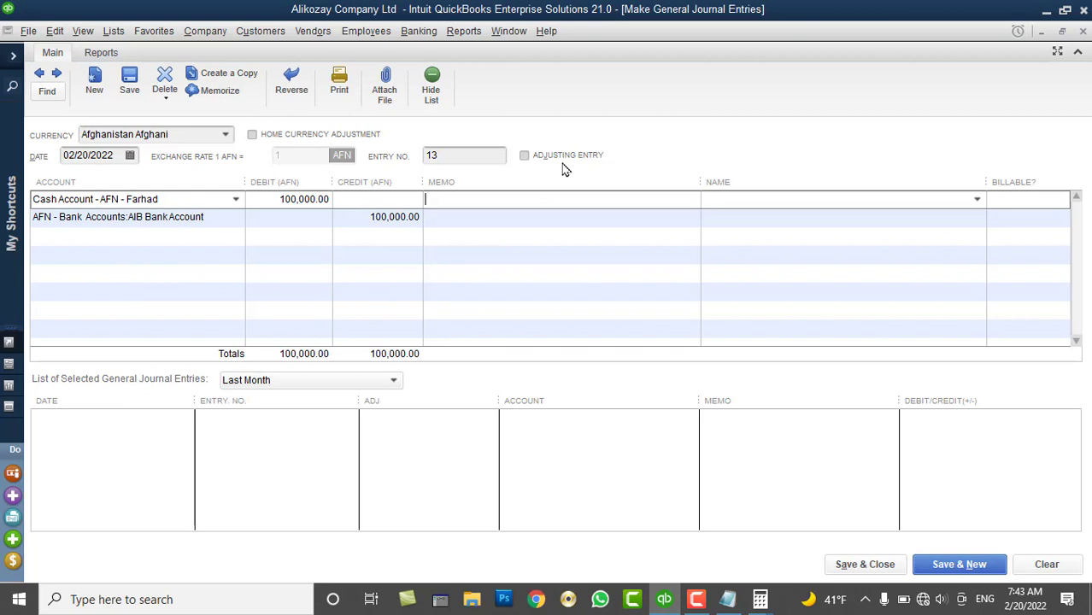
{"action": "type", "text": "100000 AFN trans"}
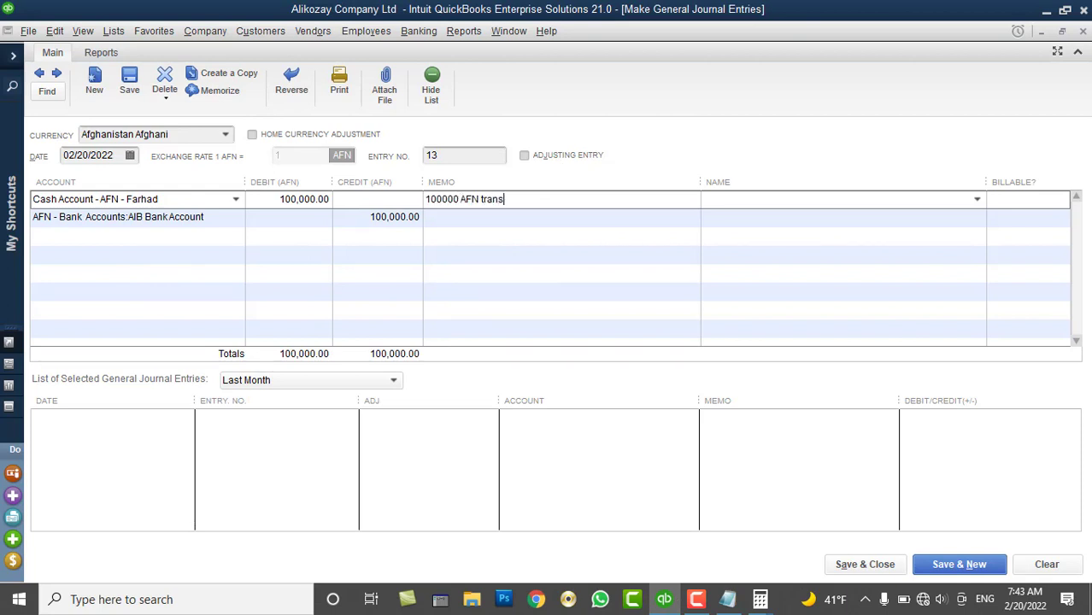
{"action": "type", "text": "fer from AIB Bank to Cash Account - AFN"}
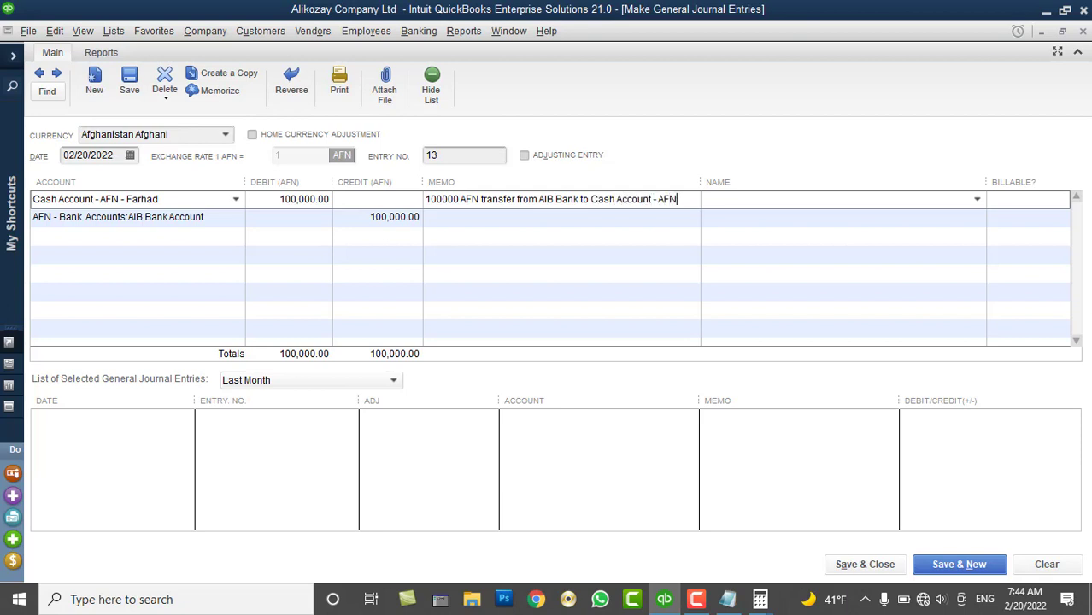
{"action": "type", "text": " - Farhard"}
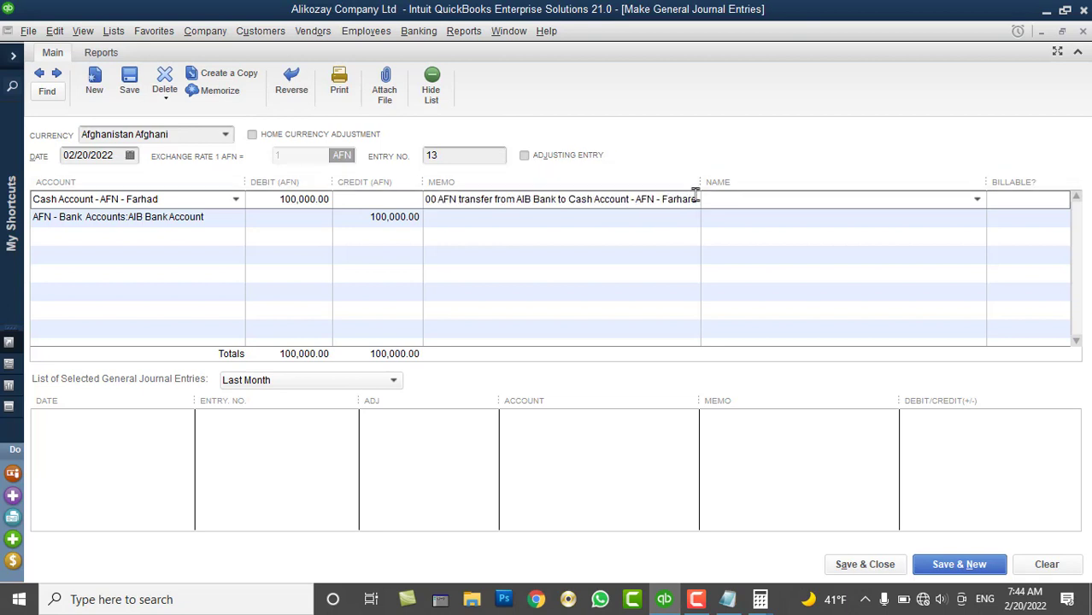
{"action": "left_click_drag", "start_coordinate": [698, 200], "coordinate": [185, 200]}
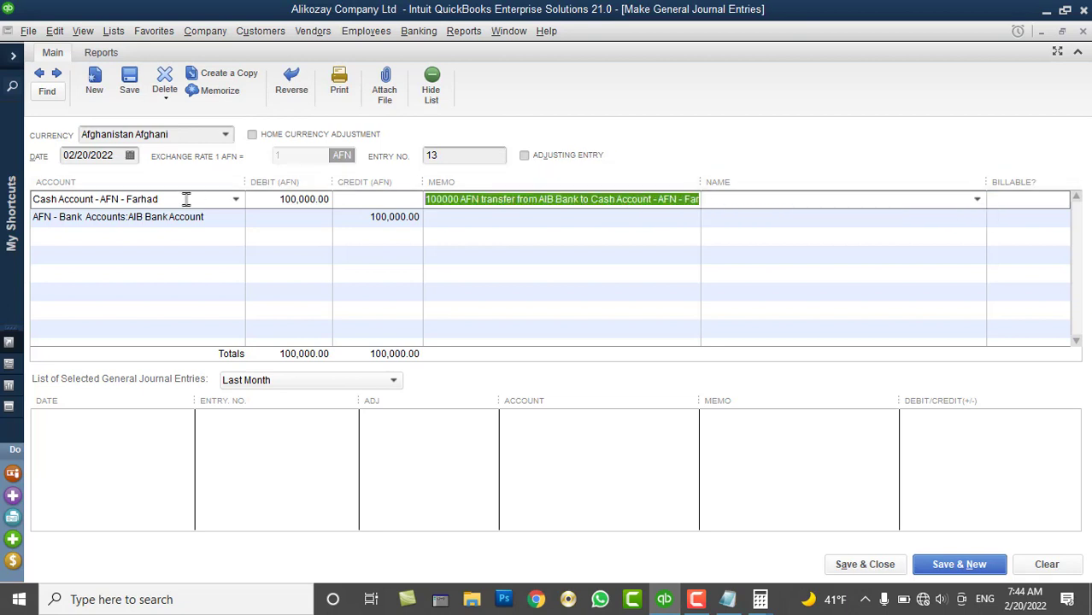
{"action": "left_click", "coordinate": [451, 216]}
{"action": "type", "text": "100000 AFN transfer from AIB Bank to Cash Account - AFN - Farhad"}
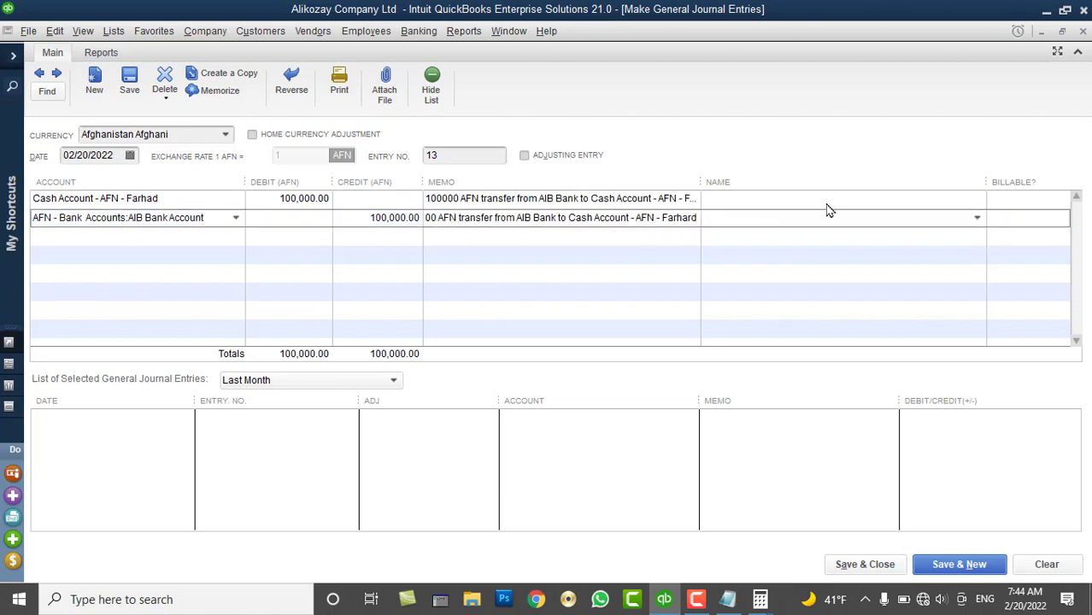
{"action": "left_click", "coordinate": [827, 205]}
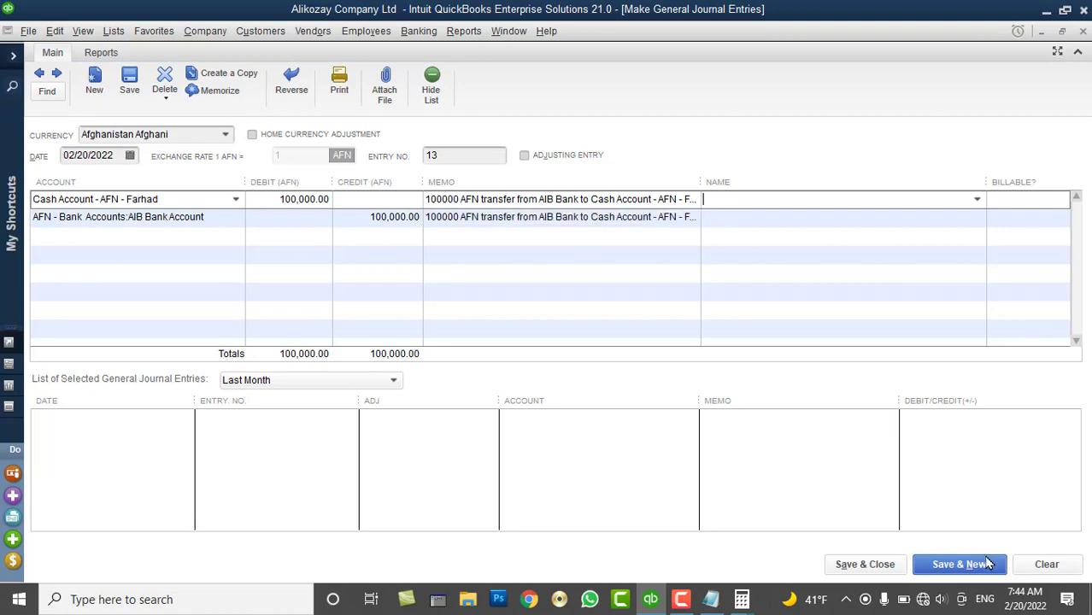
Save journal entry 13 and show the Reports > Company & Financial submenu
{"action": "left_click", "coordinate": [862, 564]}
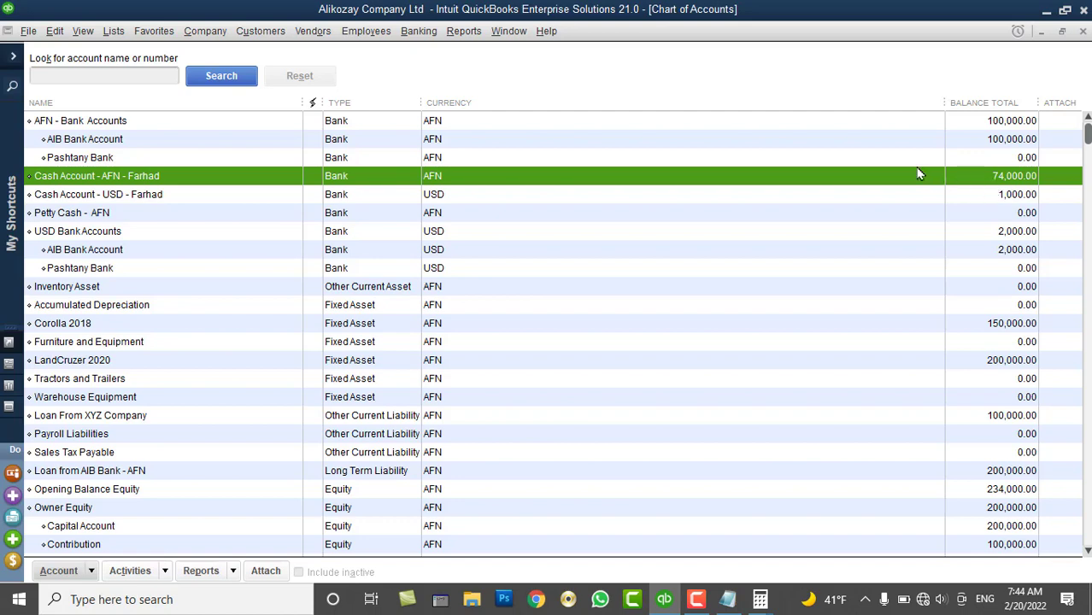
{"action": "left_click", "coordinate": [432, 38]}
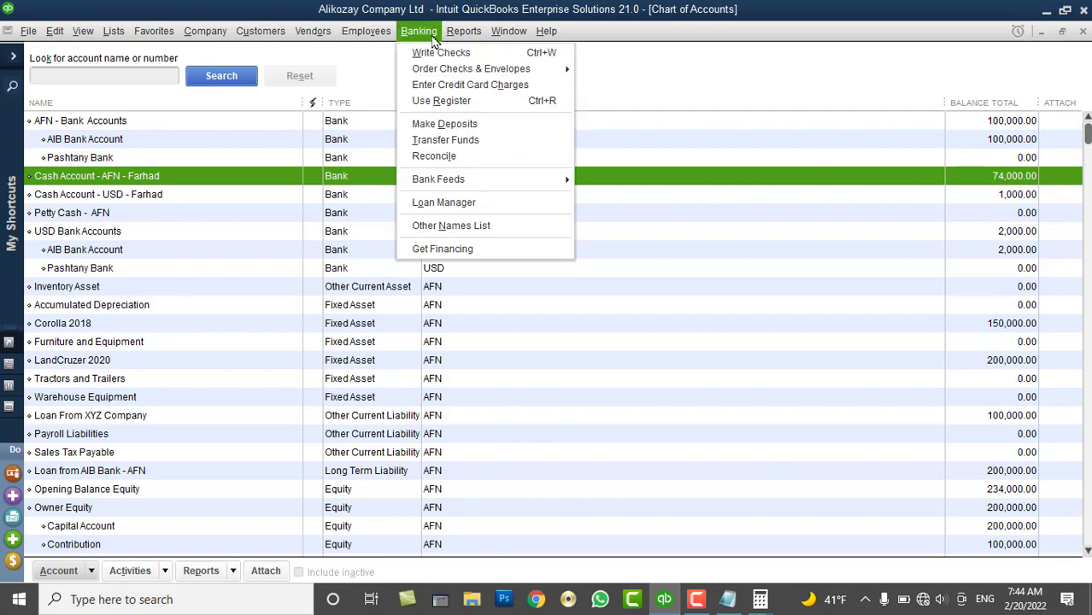
{"action": "left_click", "coordinate": [463, 32]}
{"action": "mouse_move", "coordinate": [511, 215]}
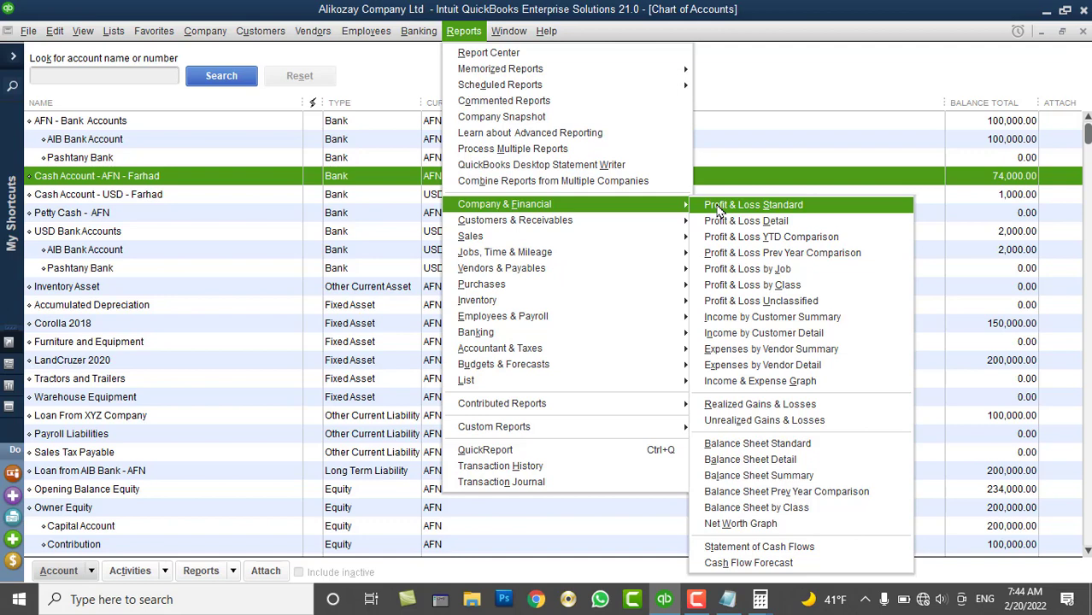
Open the standard Profit & Loss for February 1–20, 2022, review the 66,500.00 net income, and close it
{"action": "left_click", "coordinate": [718, 210]}
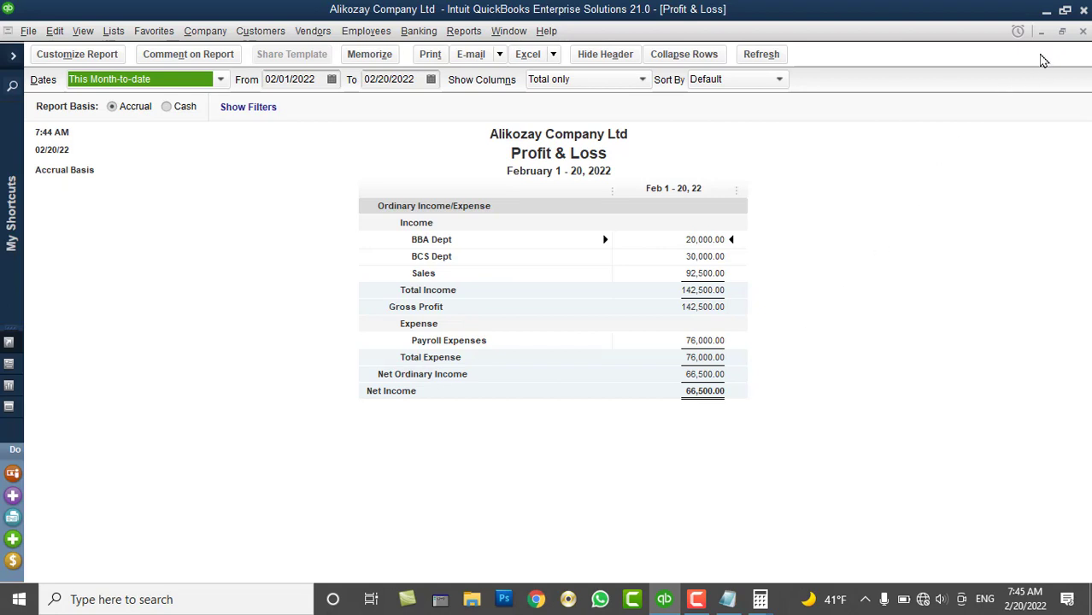
{"action": "left_click", "coordinate": [1083, 32]}
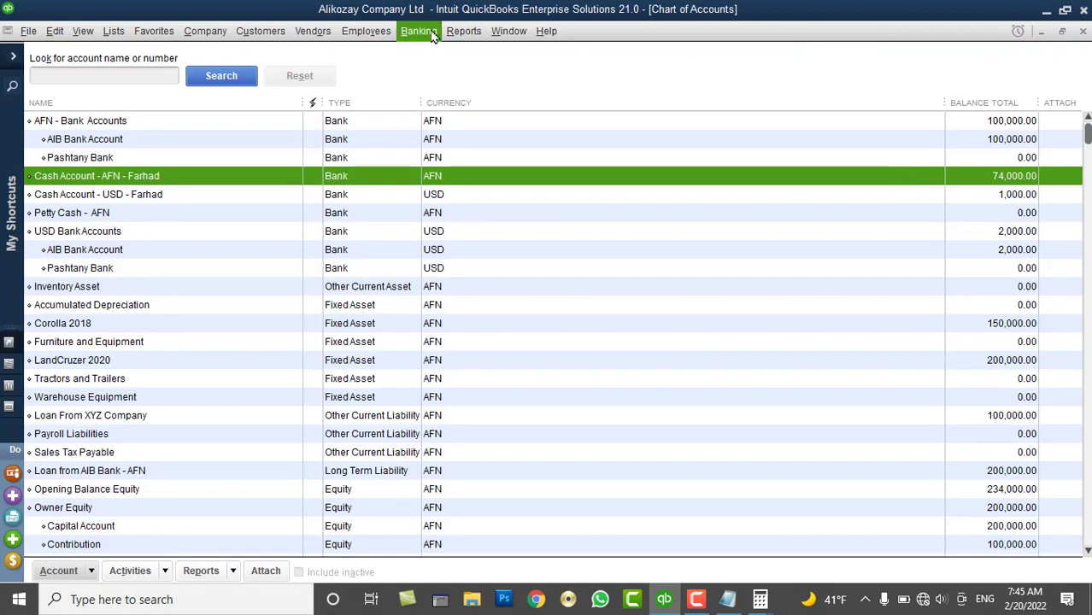
Open the standard Balance Sheet as of February 20, 2022 and scroll through its 800,500.00 total assets
{"action": "left_click", "coordinate": [463, 31]}
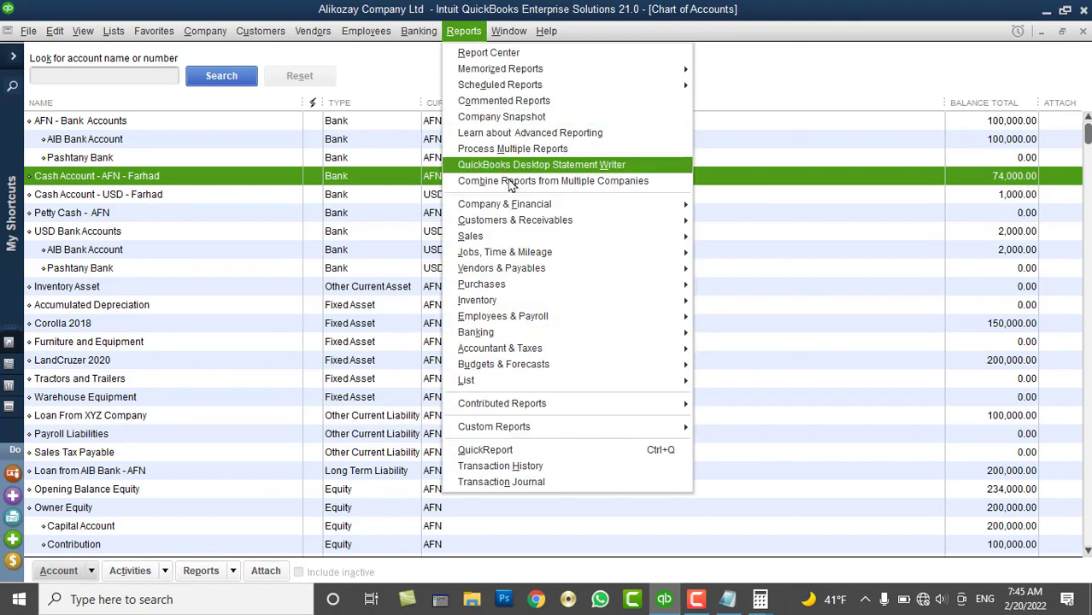
{"action": "mouse_move", "coordinate": [598, 203]}
{"action": "left_click", "coordinate": [772, 444]}
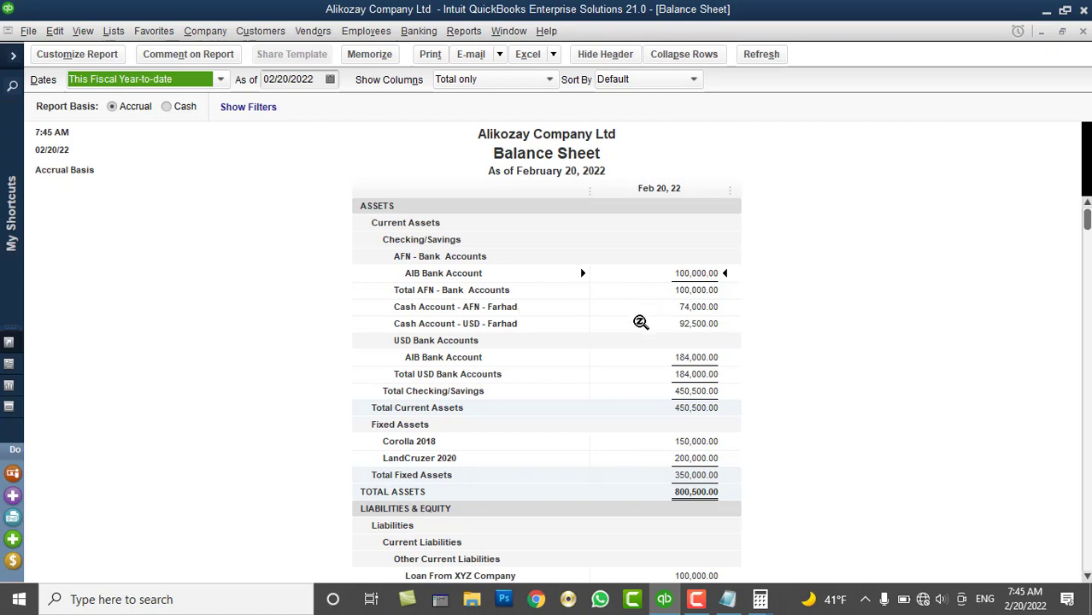
{"action": "scroll", "coordinate": [630, 375], "scroll_direction": "down", "scroll_amount": 2}
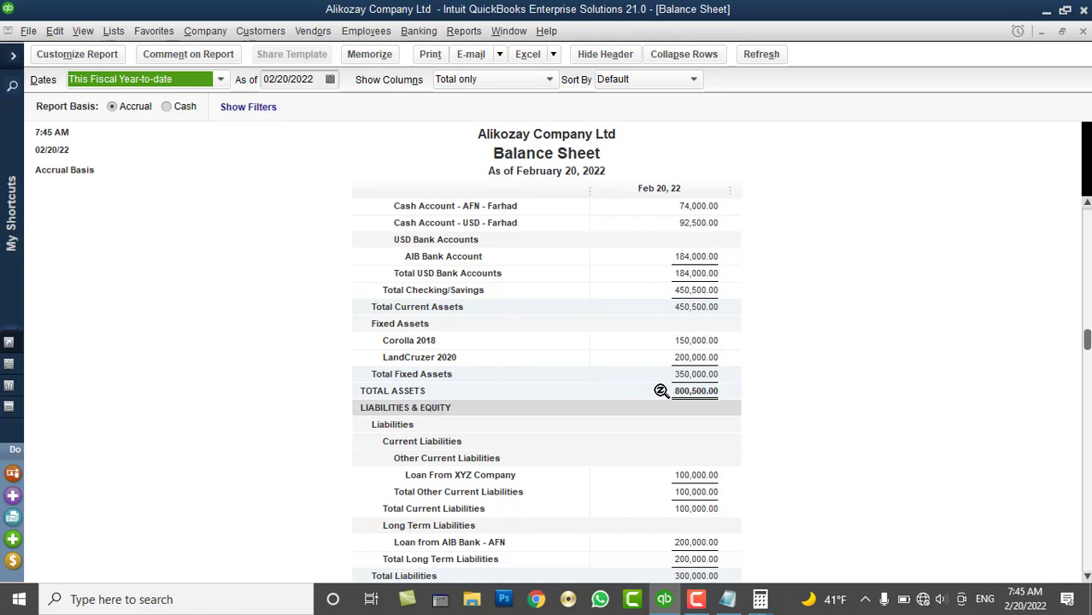
{"action": "scroll", "coordinate": [662, 390], "scroll_direction": "down", "scroll_amount": 4}
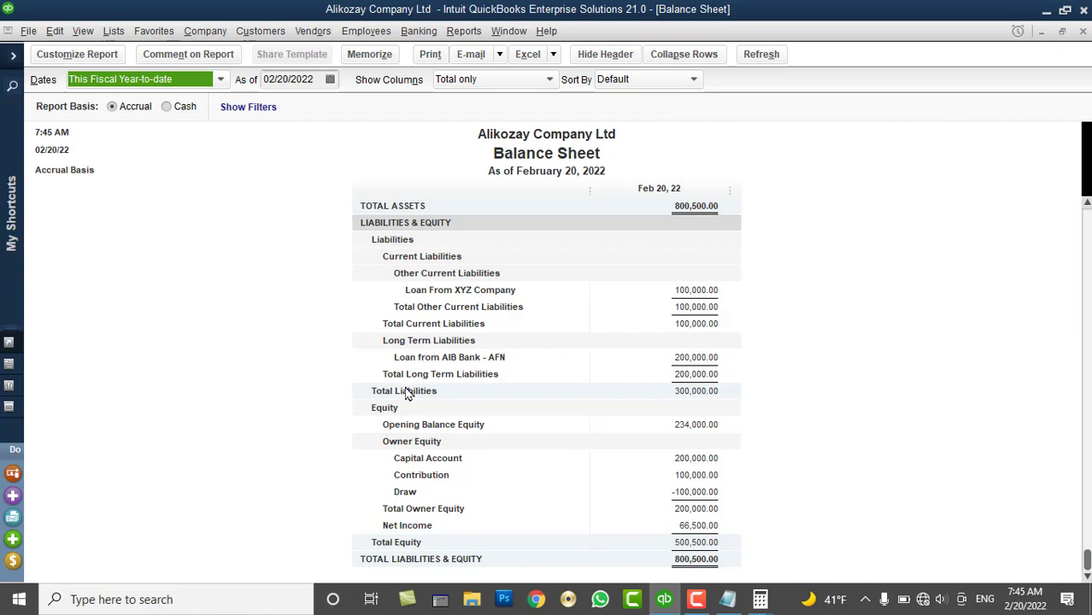
{"action": "scroll", "coordinate": [407, 389], "scroll_direction": "up", "scroll_amount": 2}
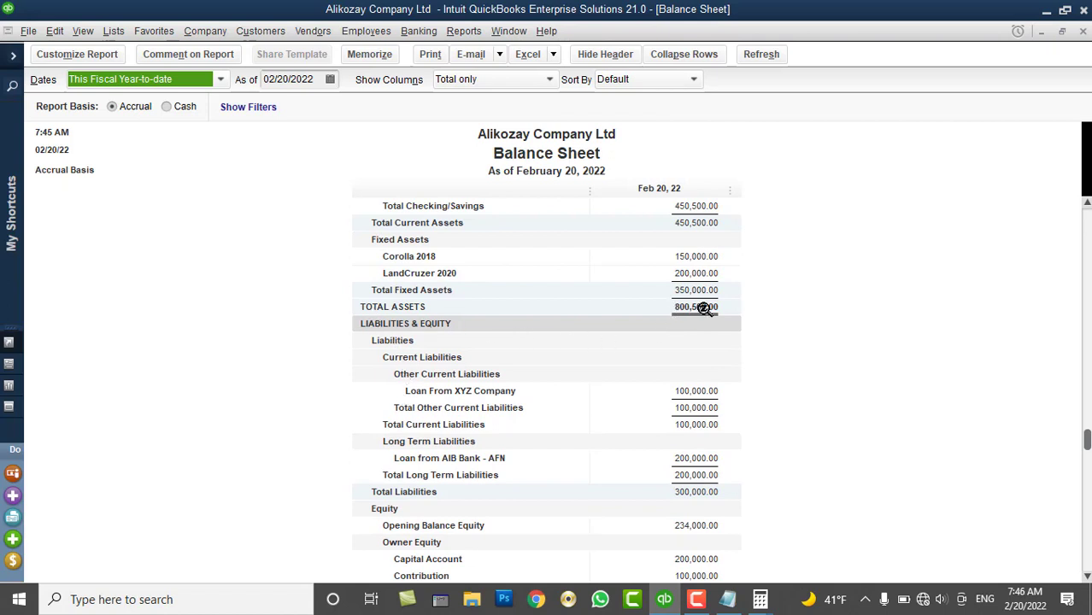
{"action": "scroll", "coordinate": [725, 375], "scroll_direction": "down", "scroll_amount": 2}
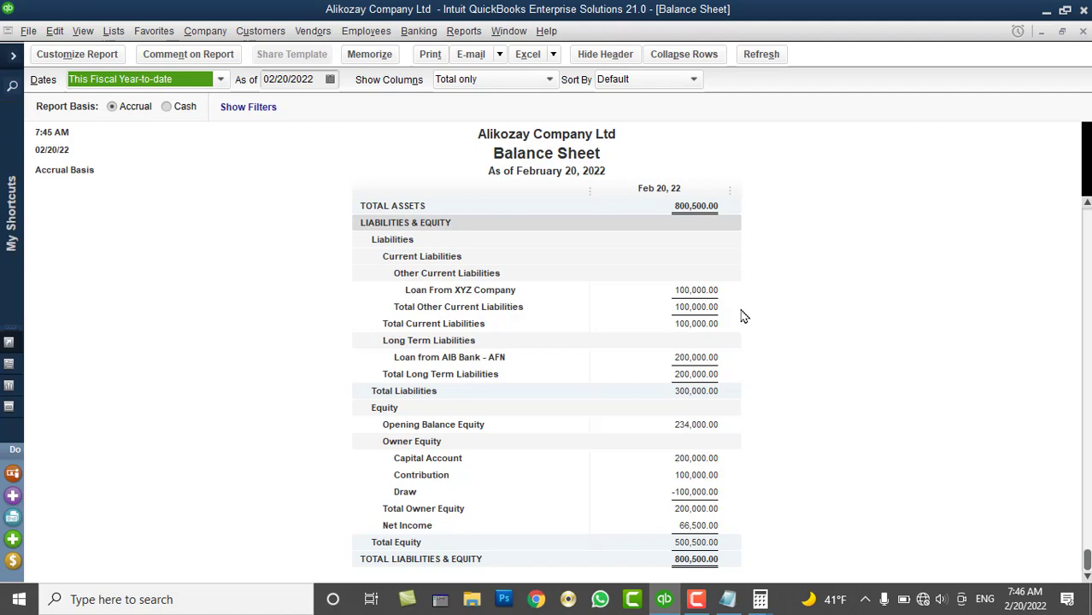
{"action": "scroll", "coordinate": [742, 315], "scroll_direction": "up", "scroll_amount": 6}
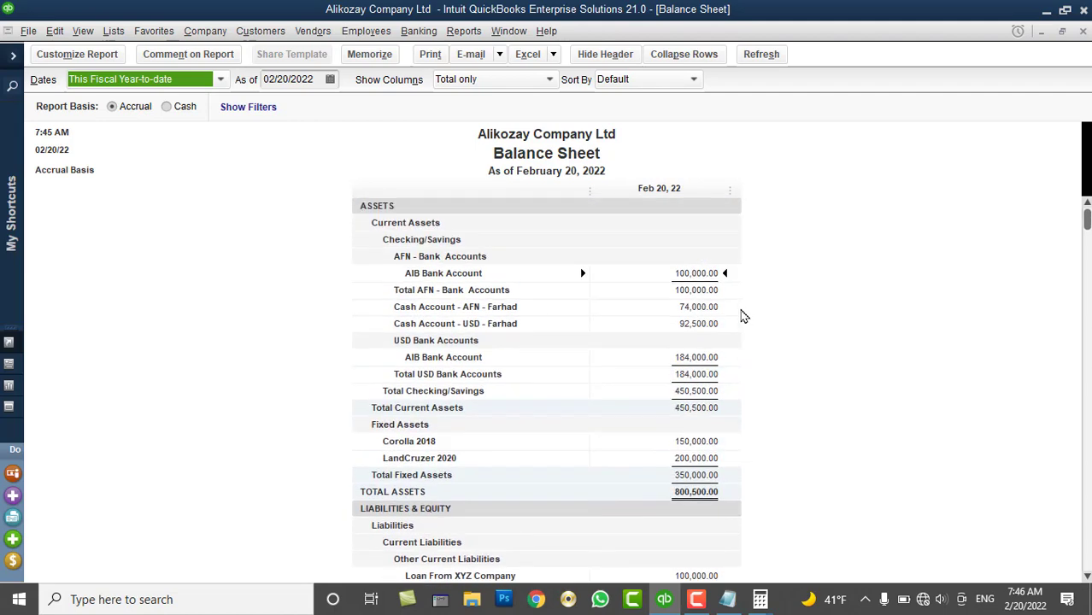
Close the Balance Sheet and open blank general journal entry no. 14 dated 02/20/2022
{"action": "left_click", "coordinate": [1081, 31]}
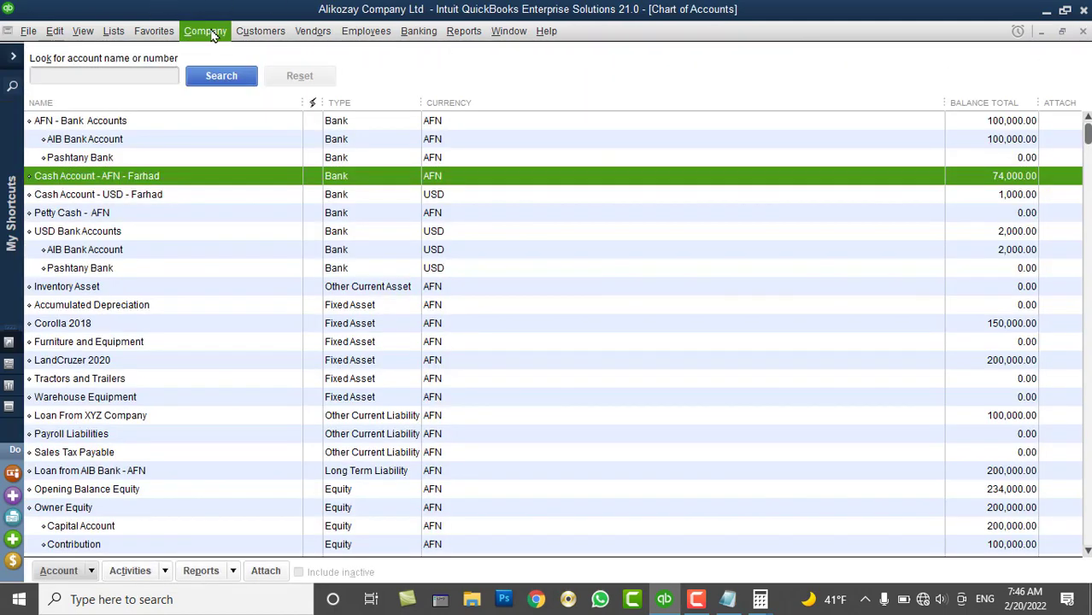
{"action": "left_click", "coordinate": [205, 32]}
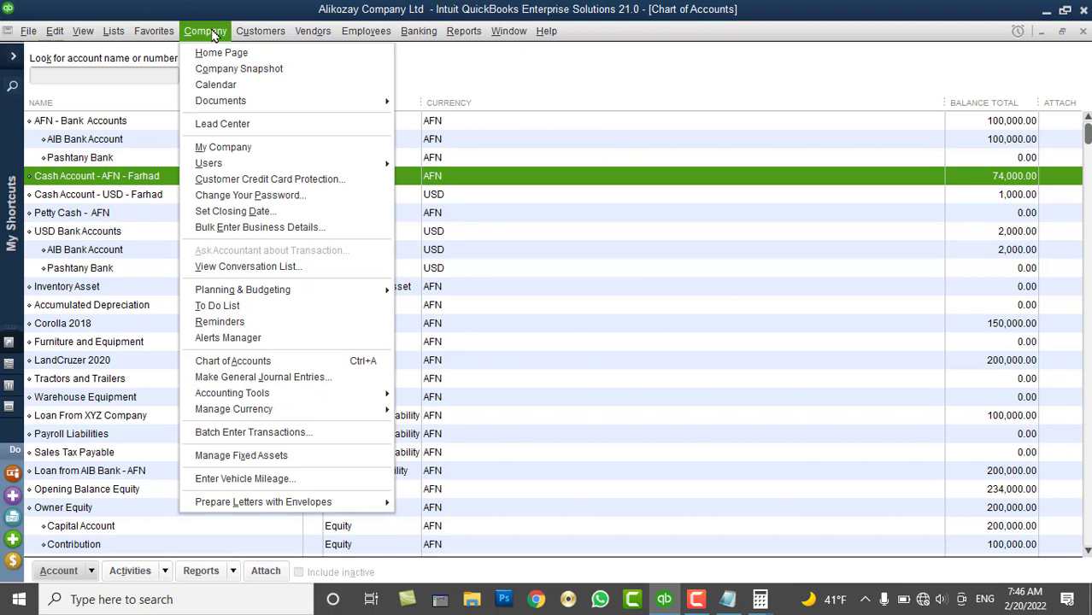
{"action": "left_click", "coordinate": [256, 377]}
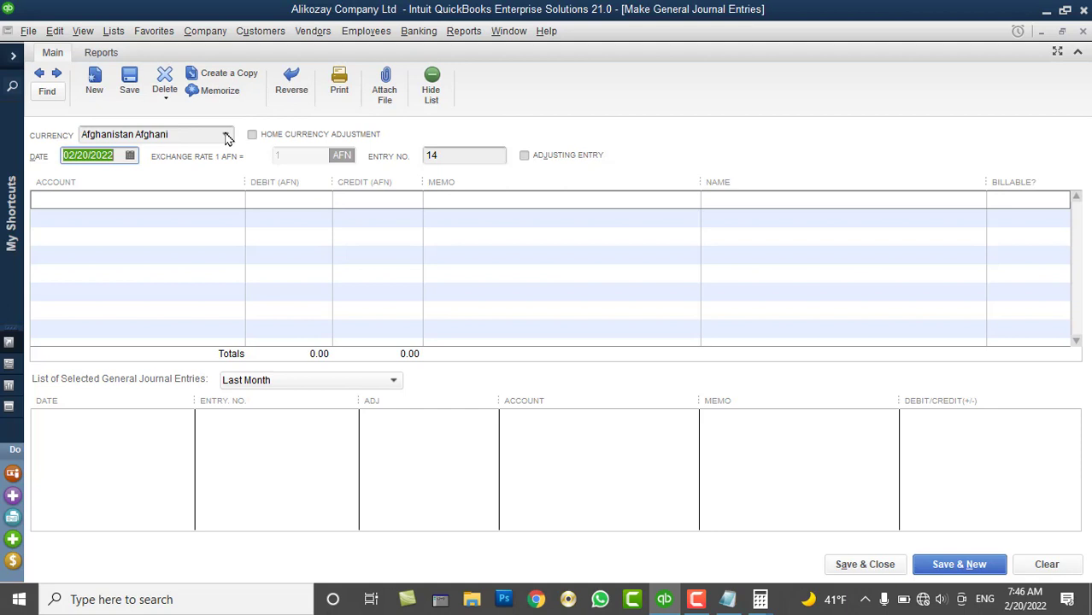
{"action": "left_click", "coordinate": [227, 139]}
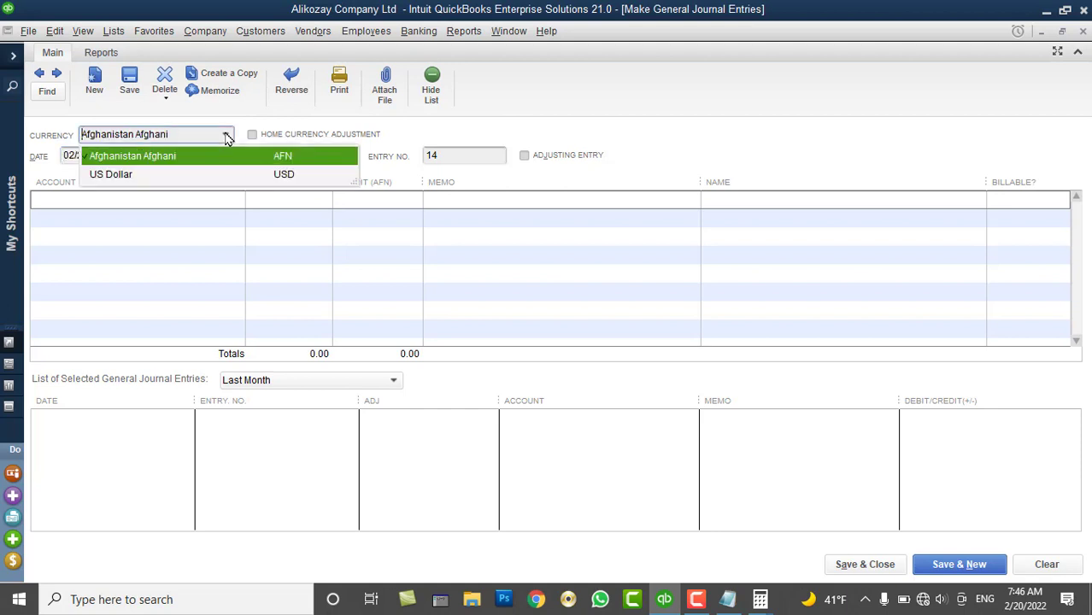
{"action": "left_click", "coordinate": [134, 174]}
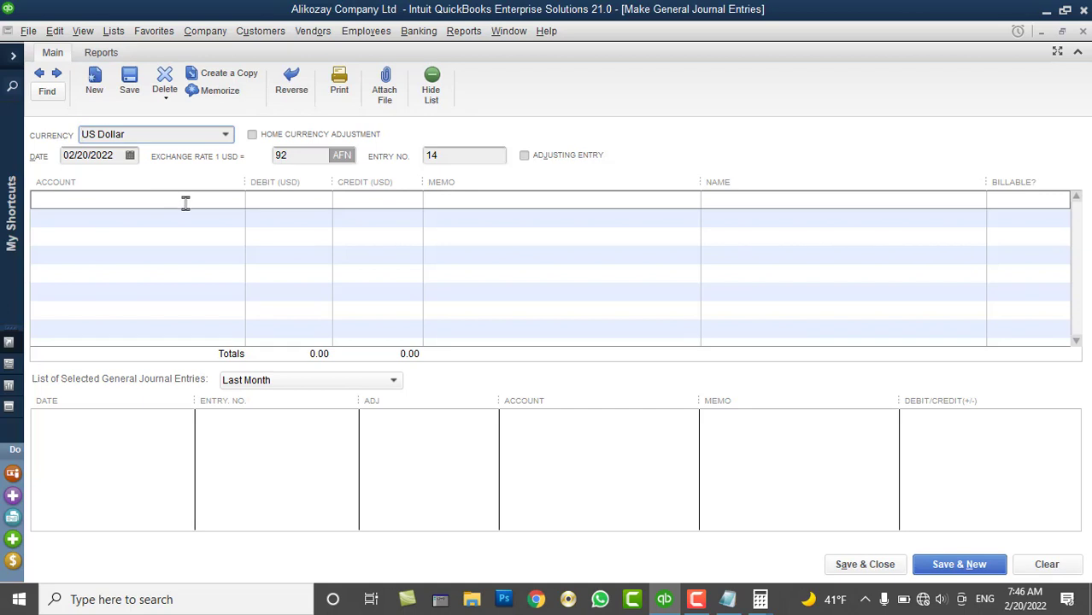
{"action": "left_click", "coordinate": [236, 205]}
{"action": "left_click", "coordinate": [236, 201]}
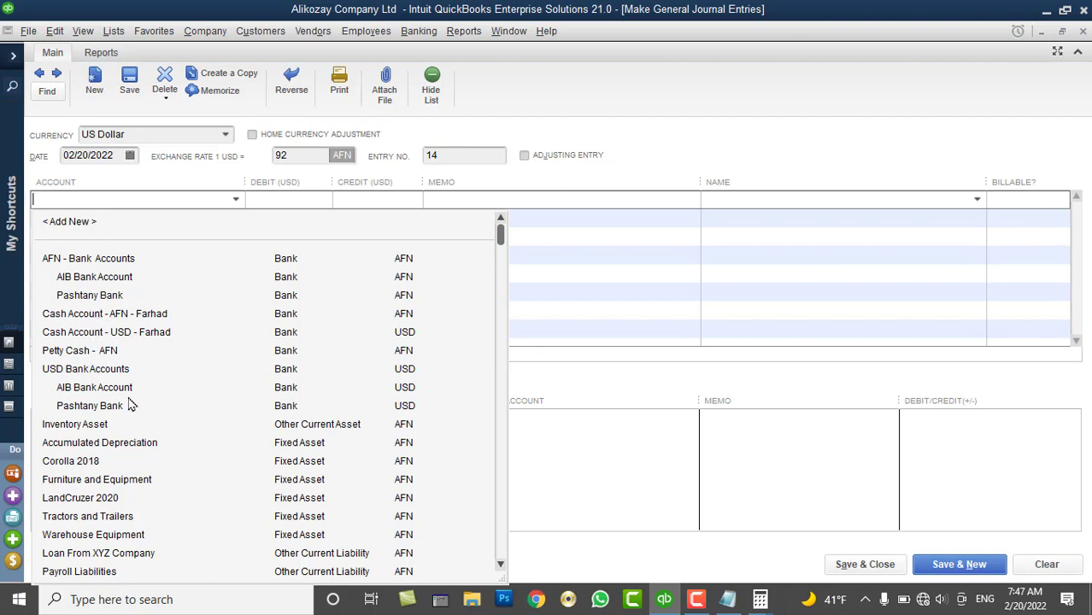
{"action": "left_click", "coordinate": [94, 408]}
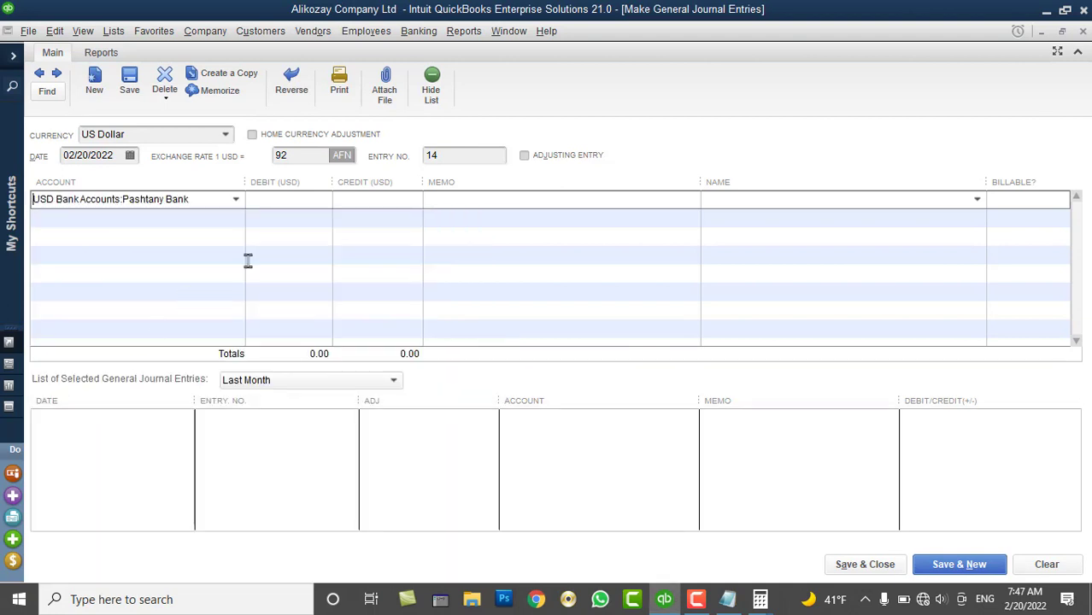
{"action": "left_click", "coordinate": [295, 216]}
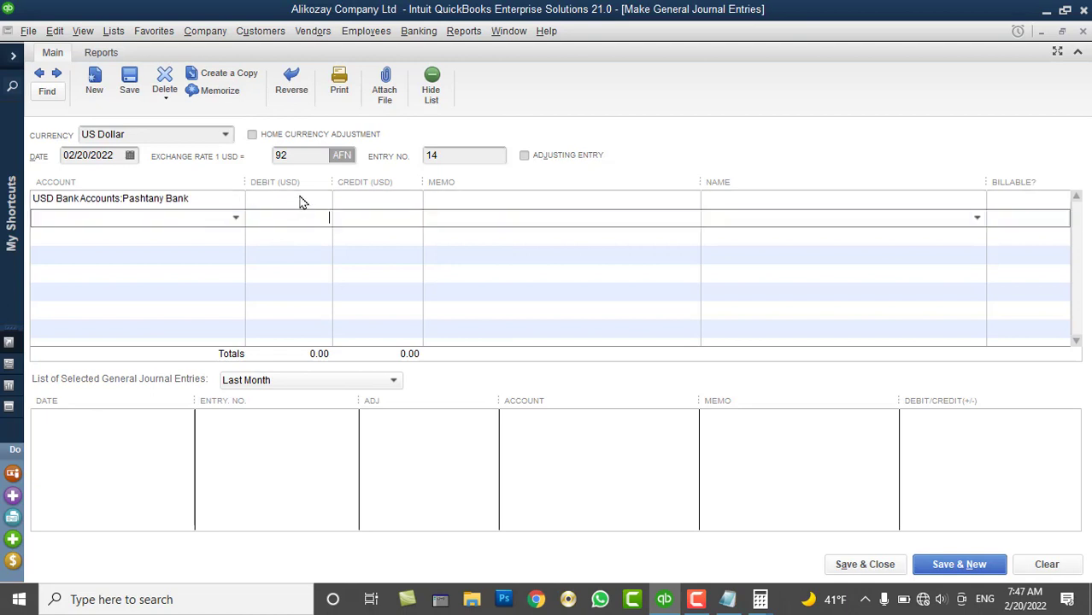
{"action": "left_click", "coordinate": [300, 199]}
{"action": "type", "text": "1,000.0"}
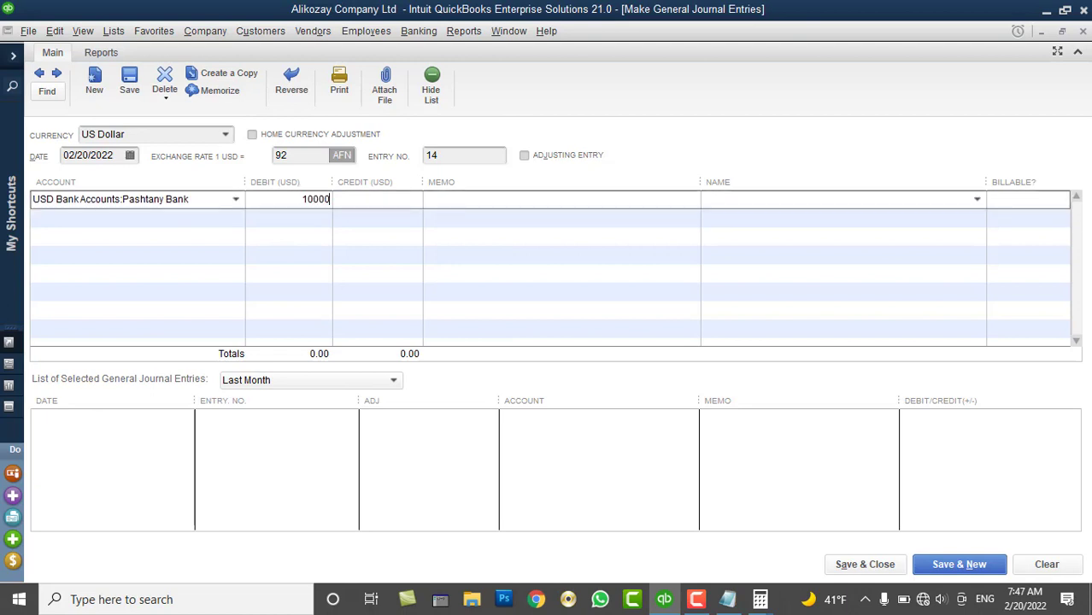
{"action": "key", "text": "BackSpace"}
{"action": "key", "text": "Tab"}
{"action": "left_click", "coordinate": [230, 221]}
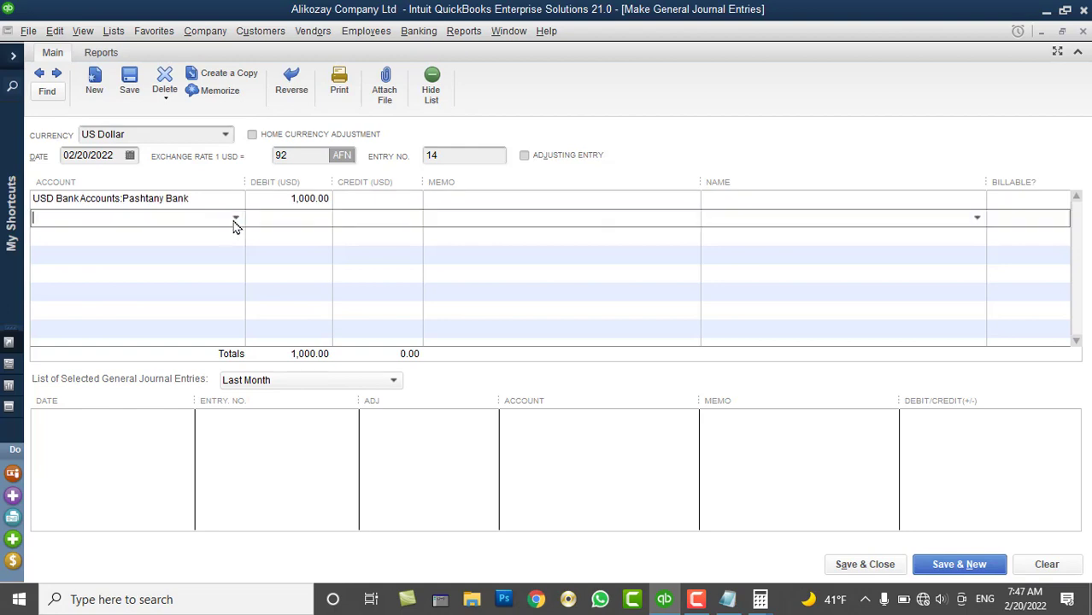
{"action": "left_click", "coordinate": [235, 219]}
{"action": "scroll", "coordinate": [189, 424], "scroll_direction": "down", "scroll_amount": 3}
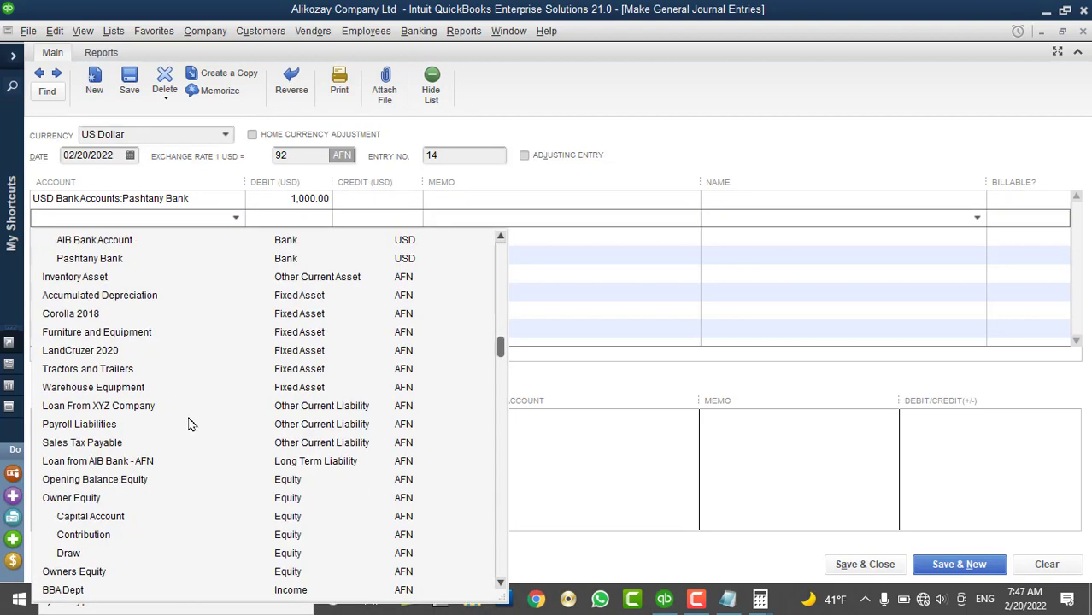
{"action": "scroll", "coordinate": [107, 538], "scroll_direction": "down", "scroll_amount": 3}
{"action": "left_click", "coordinate": [91, 522]}
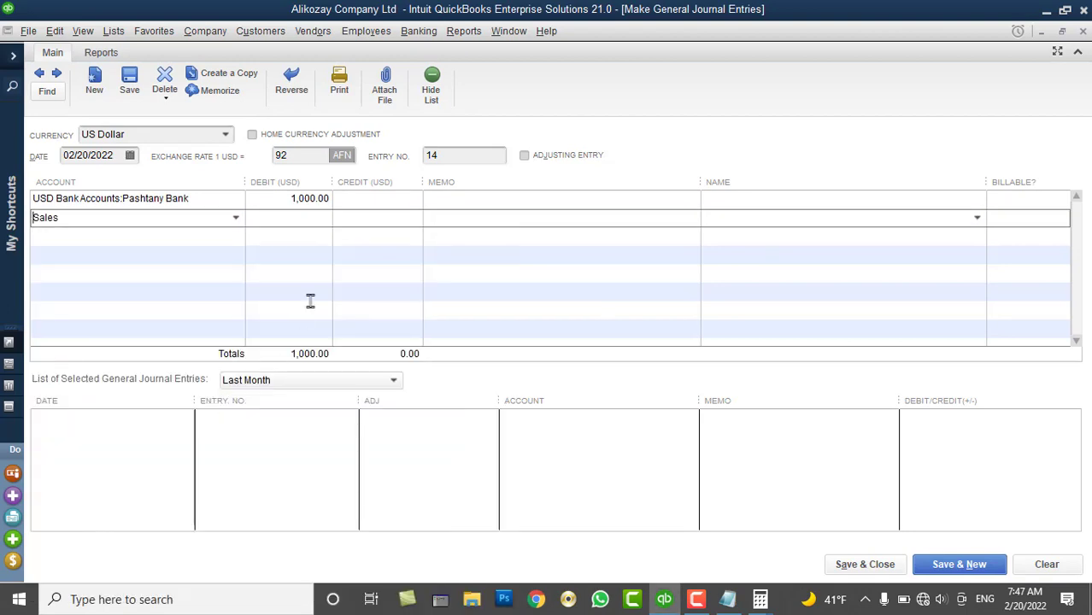
{"action": "left_click", "coordinate": [350, 220]}
{"action": "type", "text": "1,000.0"}
{"action": "key", "text": "BackSpace"}
{"action": "key", "text": "Tab"}
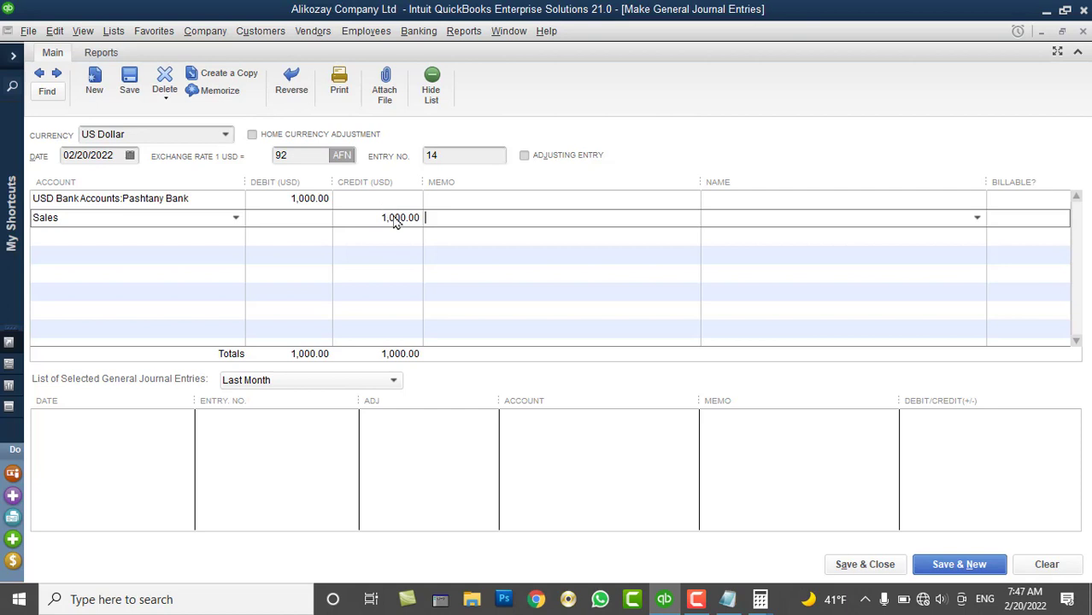
{"action": "left_click", "coordinate": [1068, 560]}
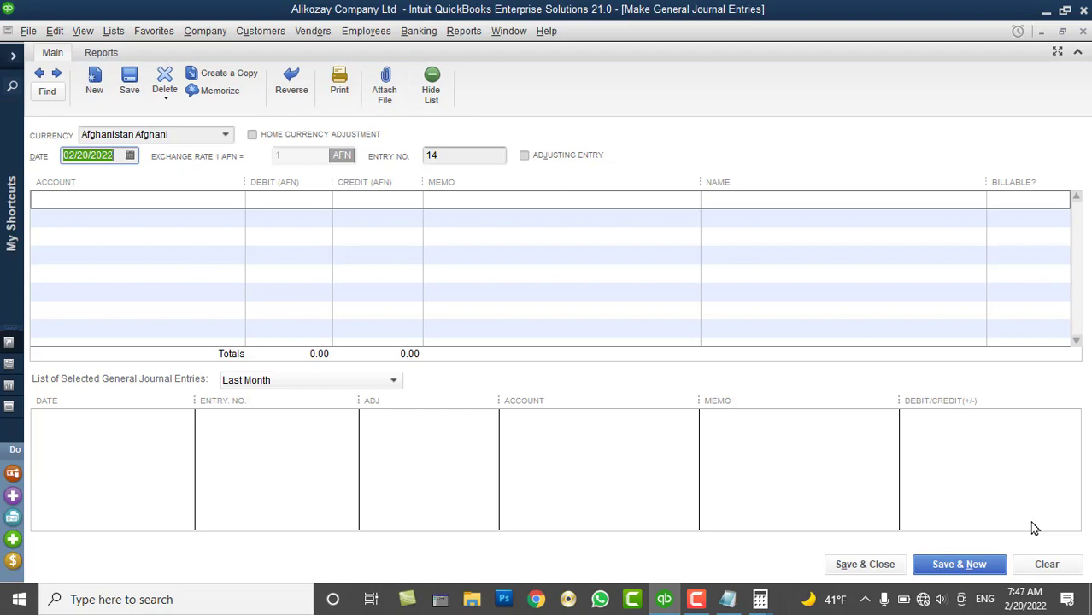
{"action": "left_click", "coordinate": [216, 206]}
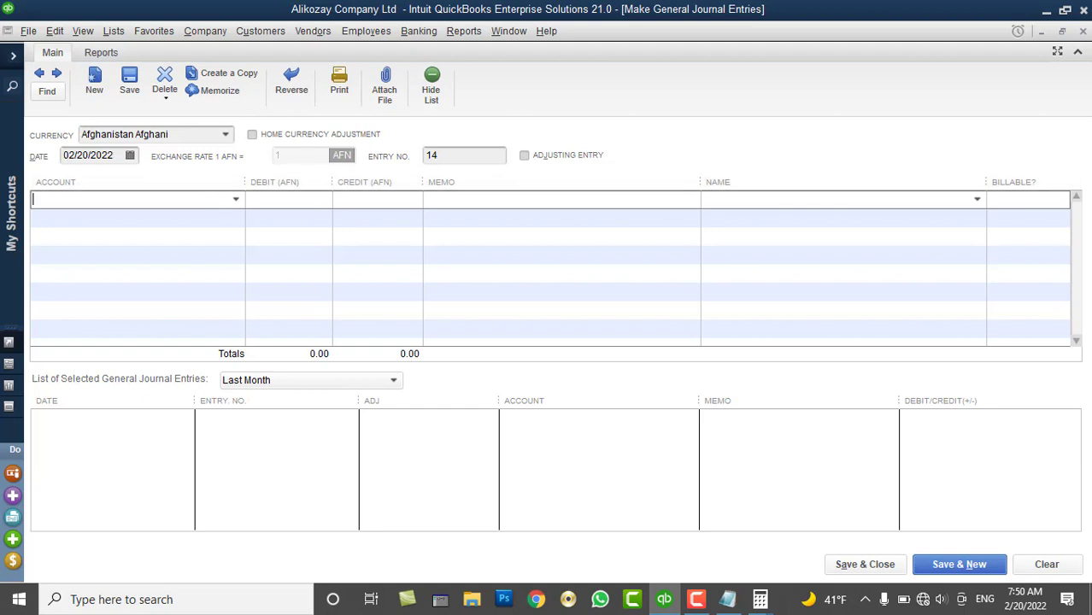
Leave the blank journal entry and open the Chart of Accounts with Ctrl+A
{"action": "key", "text": "ctrl+a"}
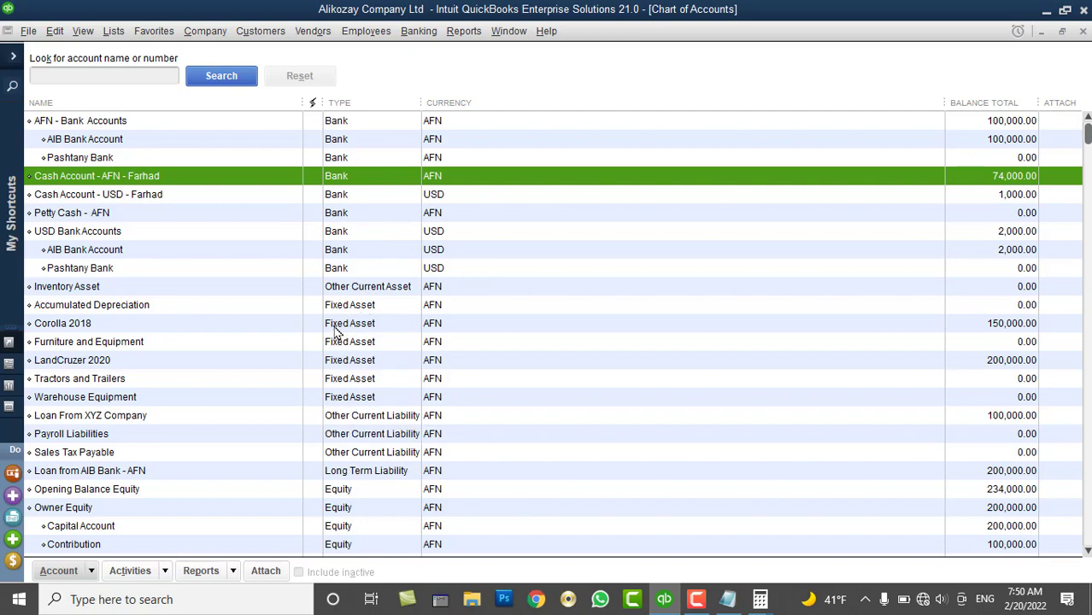
Review balances for Accumulated Depreciation, Corolla 2018, AIB Bank, Pashtany Bank and Loan From XYZ Company (100,000.00)
{"action": "left_click", "coordinate": [149, 308]}
{"action": "left_click", "coordinate": [129, 320]}
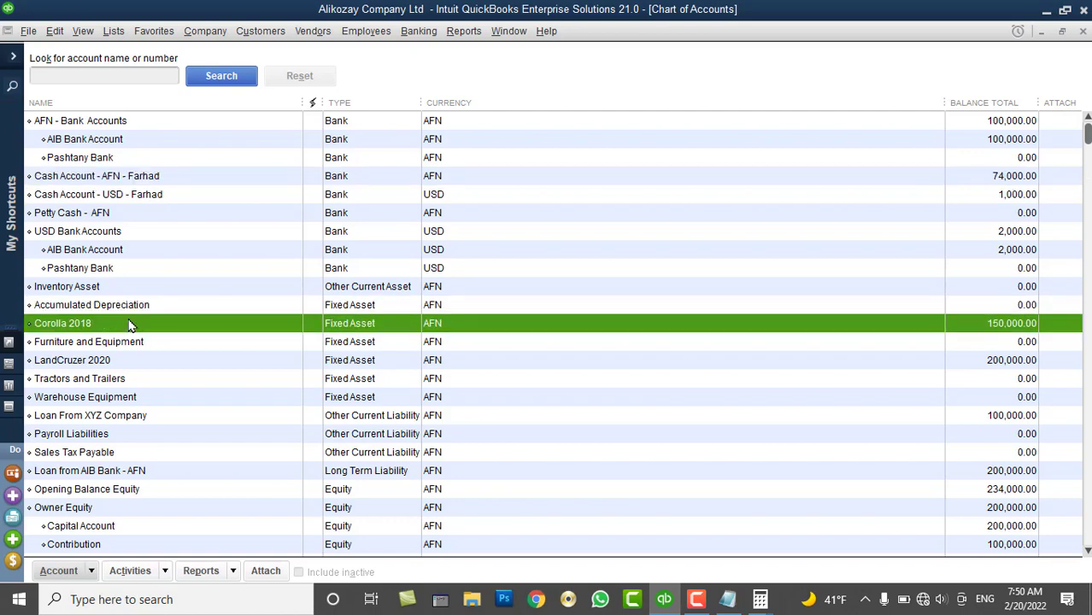
{"action": "left_click", "coordinate": [133, 309]}
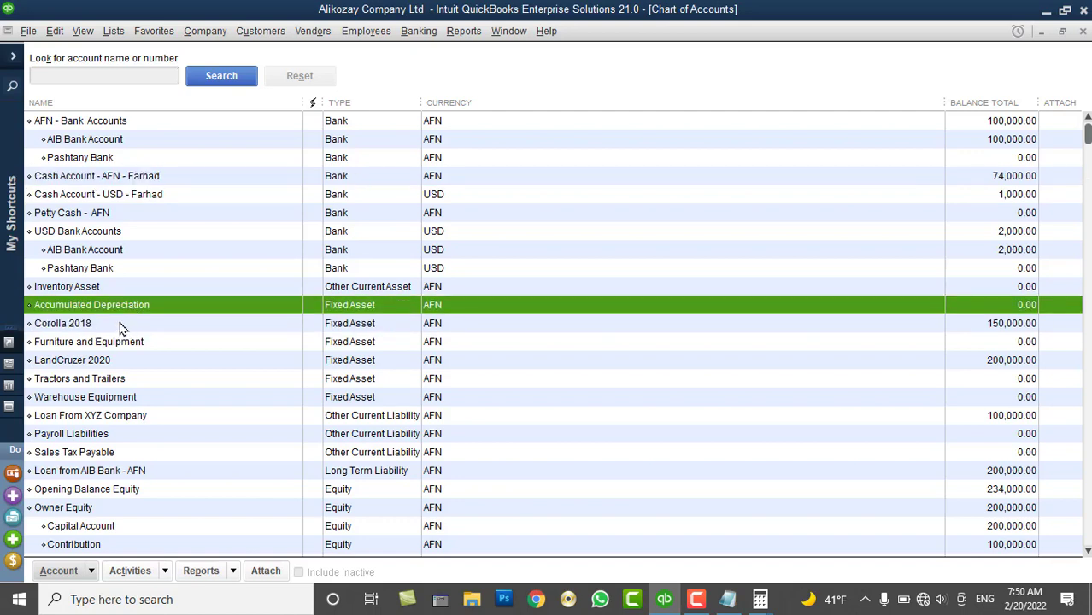
{"action": "left_click", "coordinate": [121, 324]}
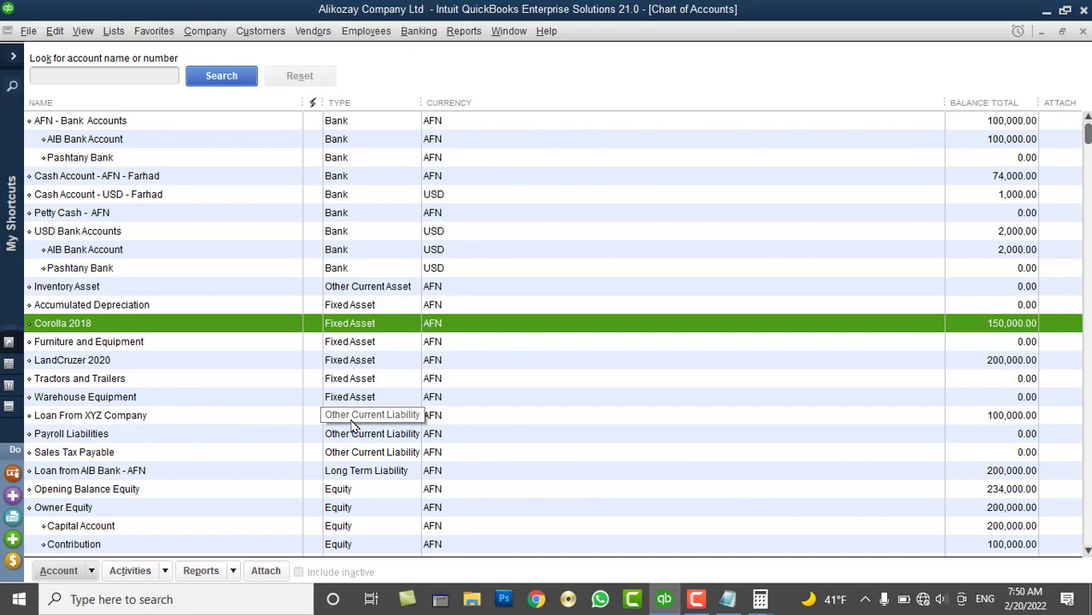
{"action": "left_click", "coordinate": [101, 419]}
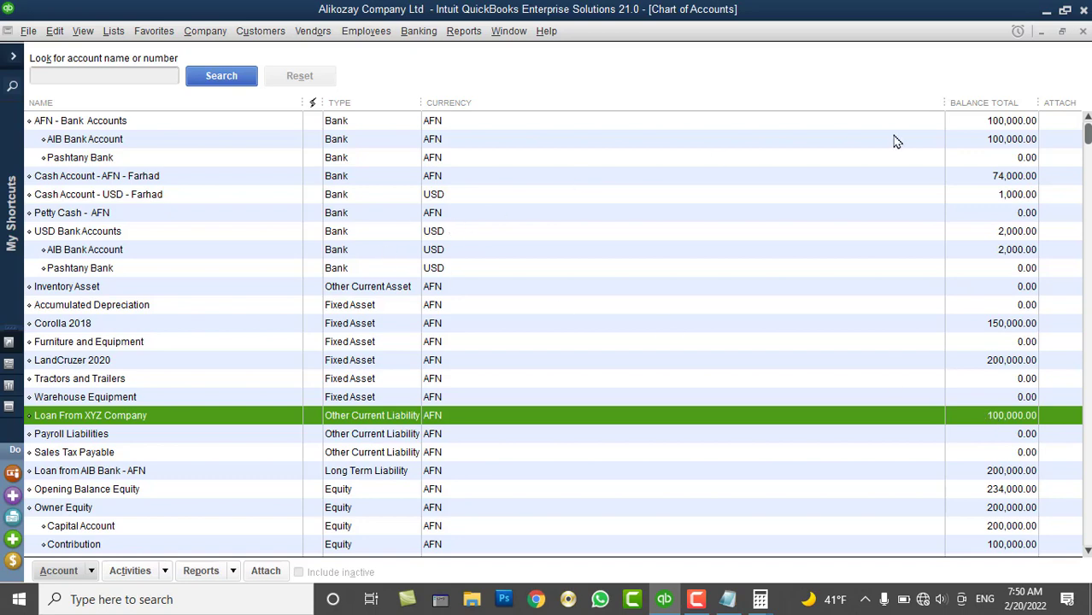
{"action": "left_click", "coordinate": [965, 128]}
{"action": "left_click", "coordinate": [946, 144]}
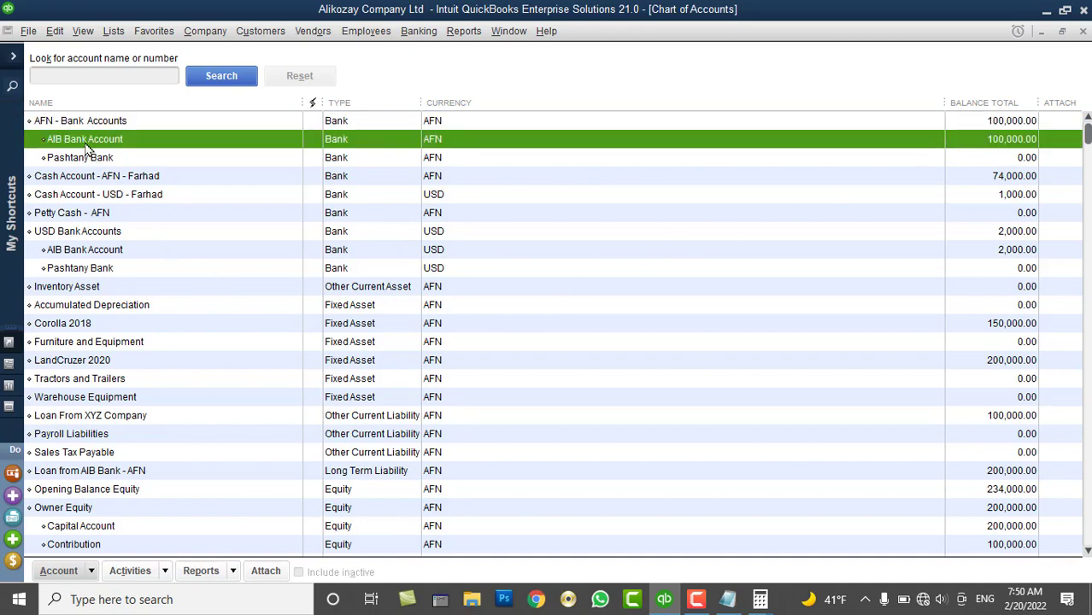
{"action": "left_click", "coordinate": [109, 418]}
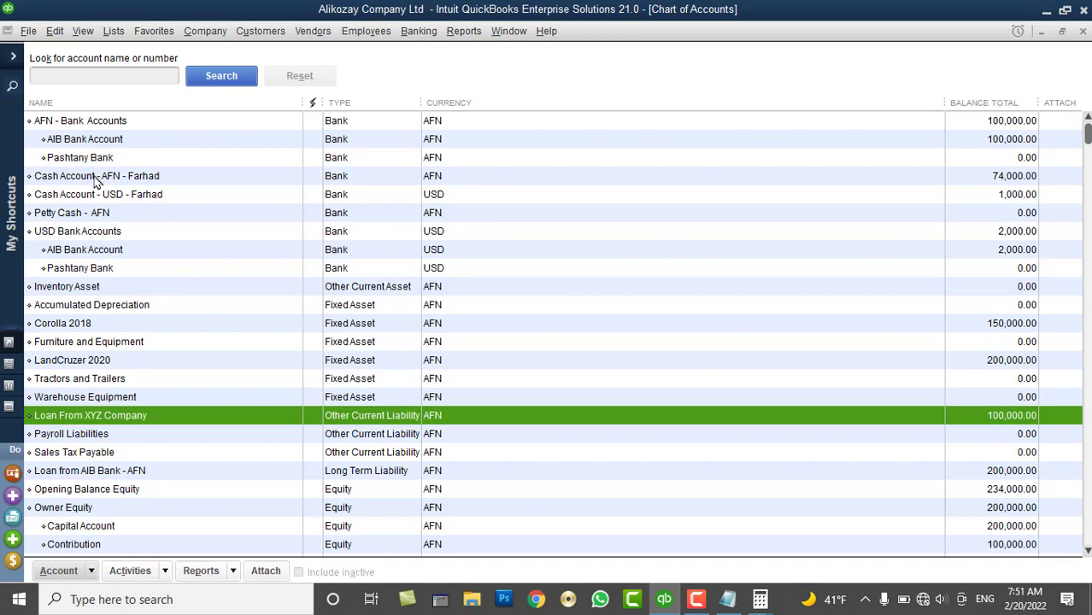
{"action": "left_click", "coordinate": [95, 162]}
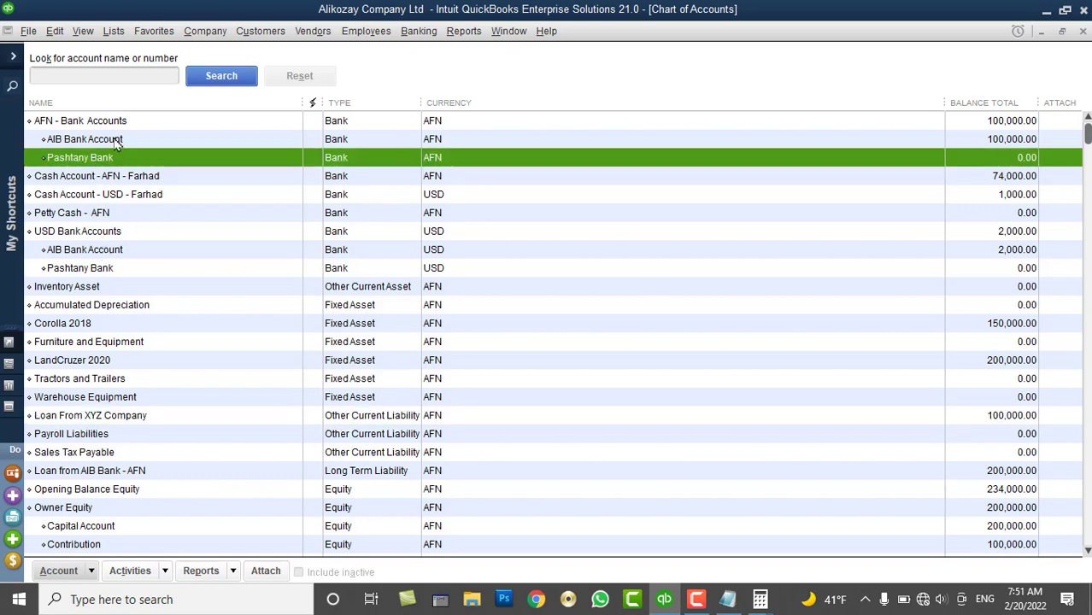
{"action": "left_click", "coordinate": [207, 32]}
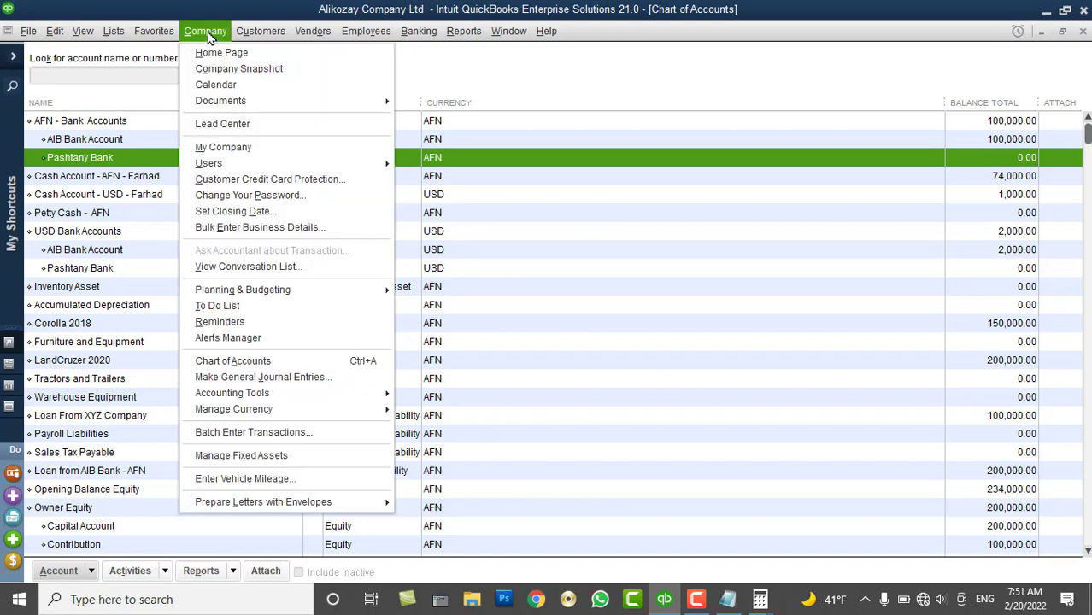
Start a new journal entry dated 02/15/2022 with Pashtany Bank on the first line
{"action": "left_click", "coordinate": [265, 377]}
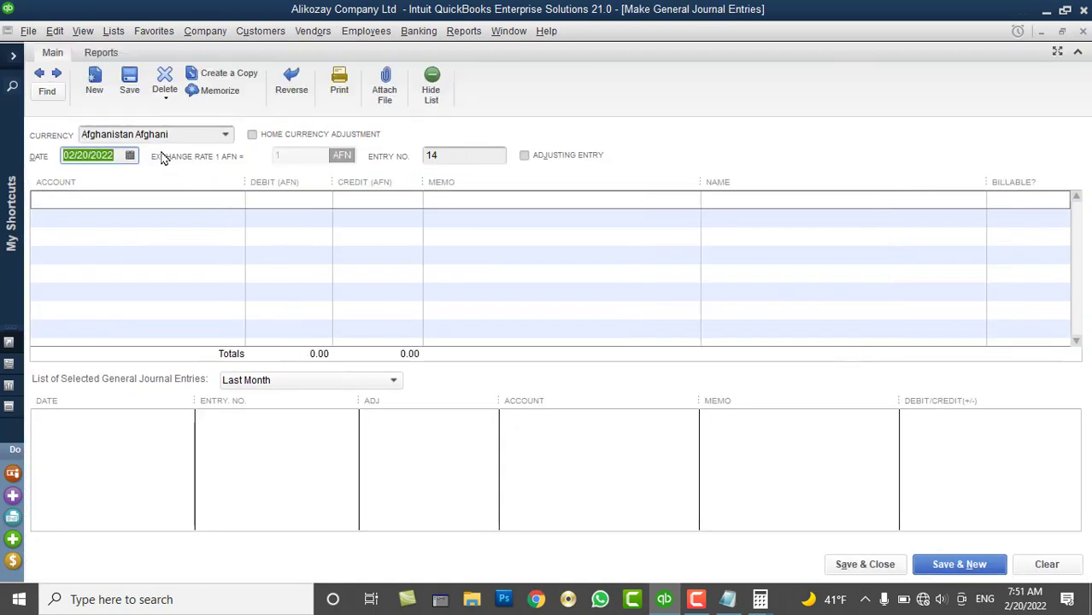
{"action": "left_click", "coordinate": [130, 156]}
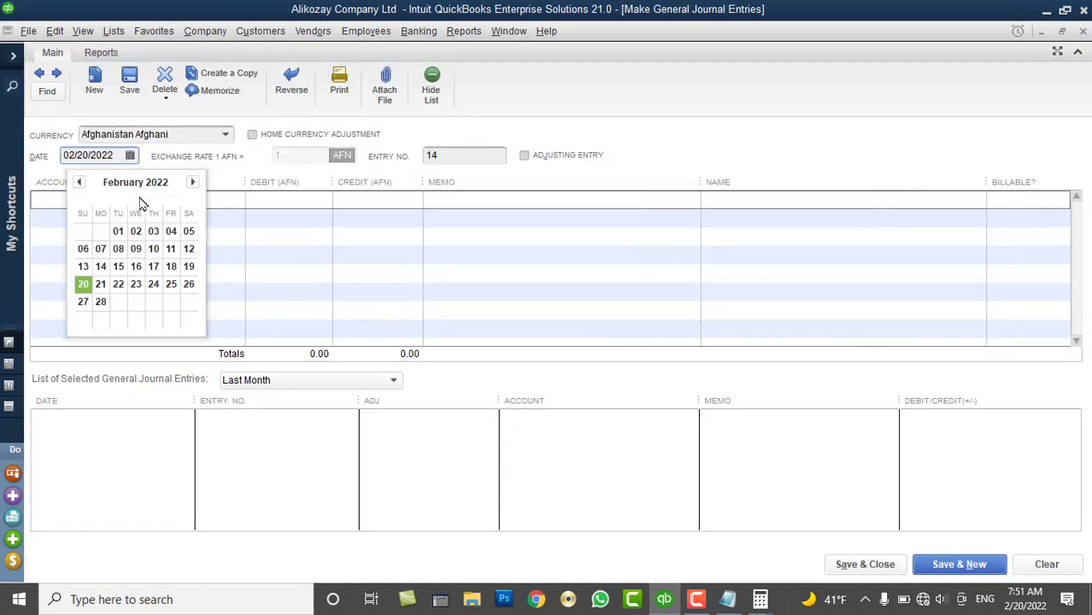
{"action": "left_click", "coordinate": [118, 266]}
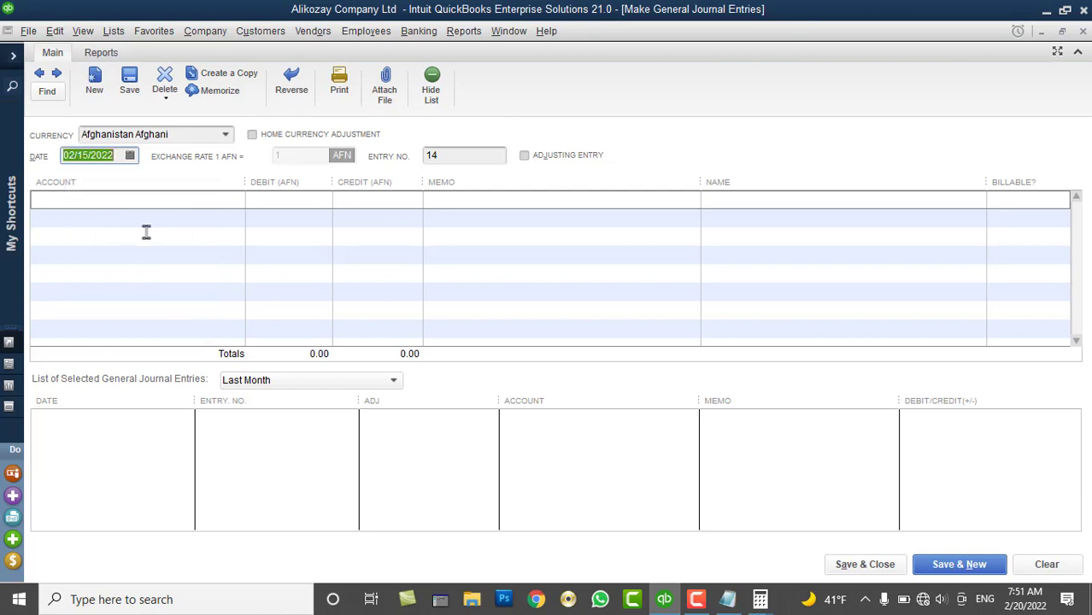
{"action": "left_click", "coordinate": [204, 202]}
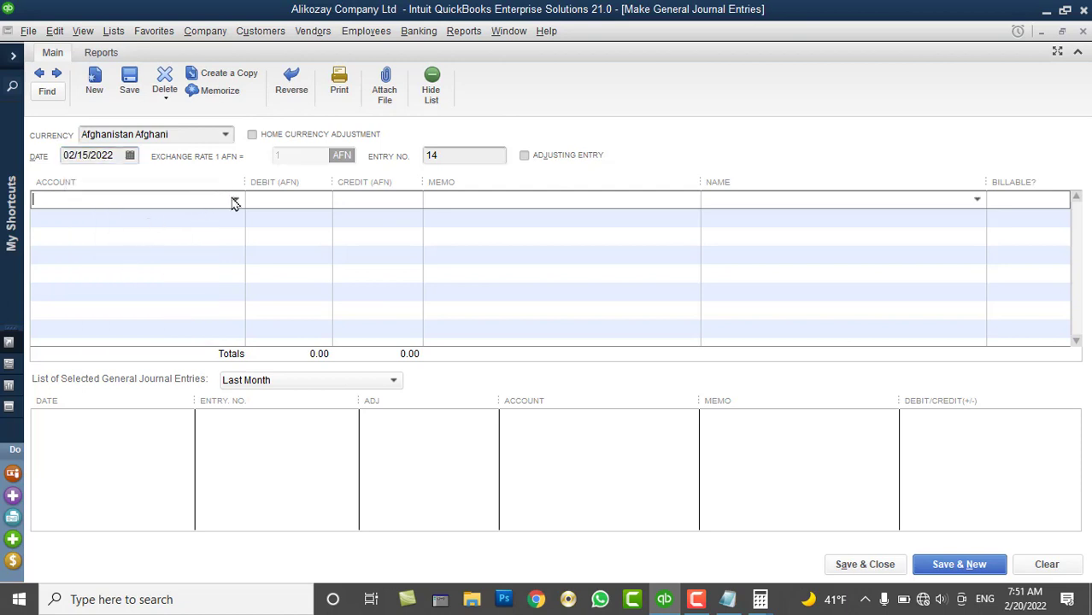
{"action": "left_click", "coordinate": [235, 200]}
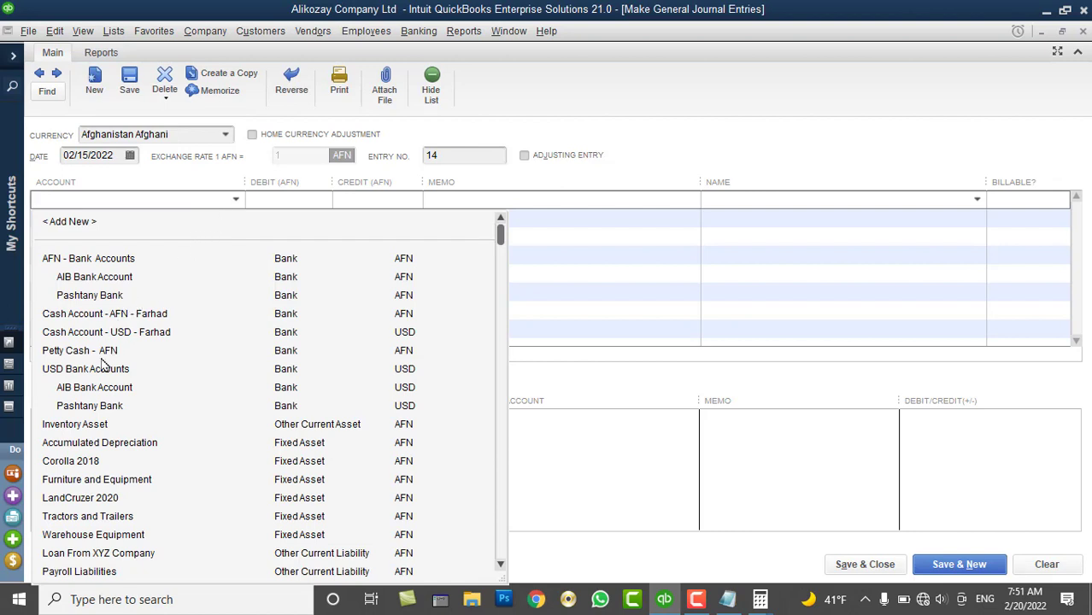
{"action": "left_click", "coordinate": [96, 294]}
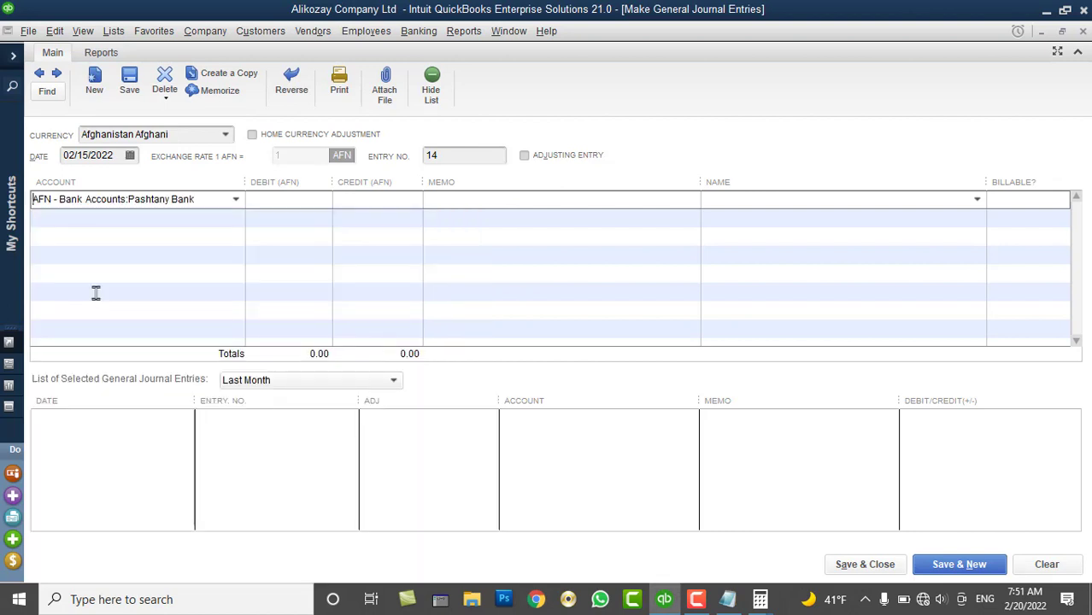
Debit Pashtany Bank 100,000 and begin choosing the account for the 100,000 credit line
{"action": "left_click", "coordinate": [261, 200]}
{"action": "type", "text": "100,000"}
{"action": "key", "text": "Tab"}
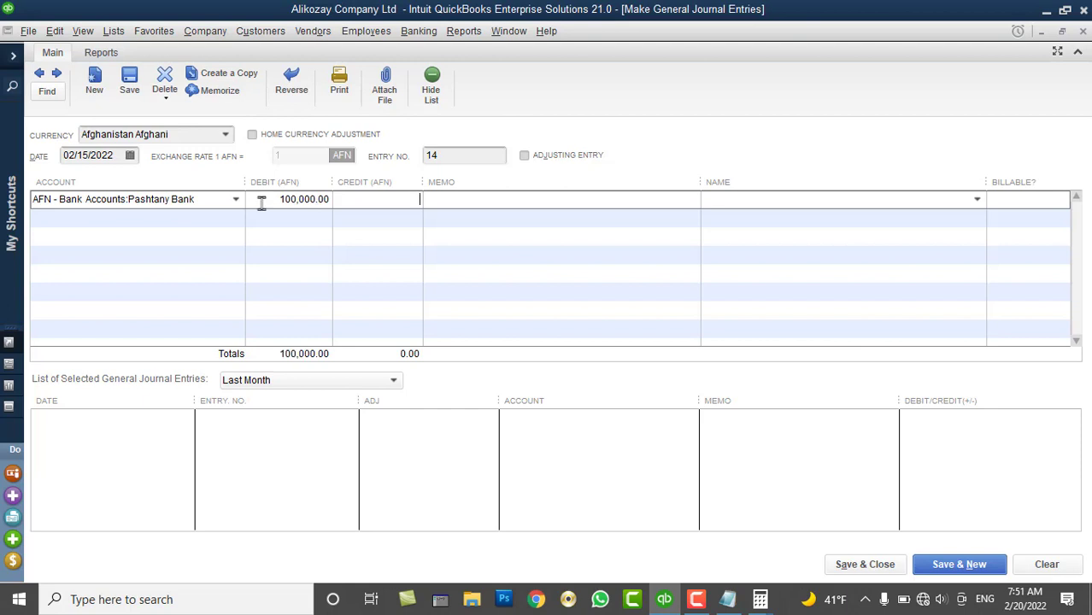
{"action": "left_click", "coordinate": [236, 217]}
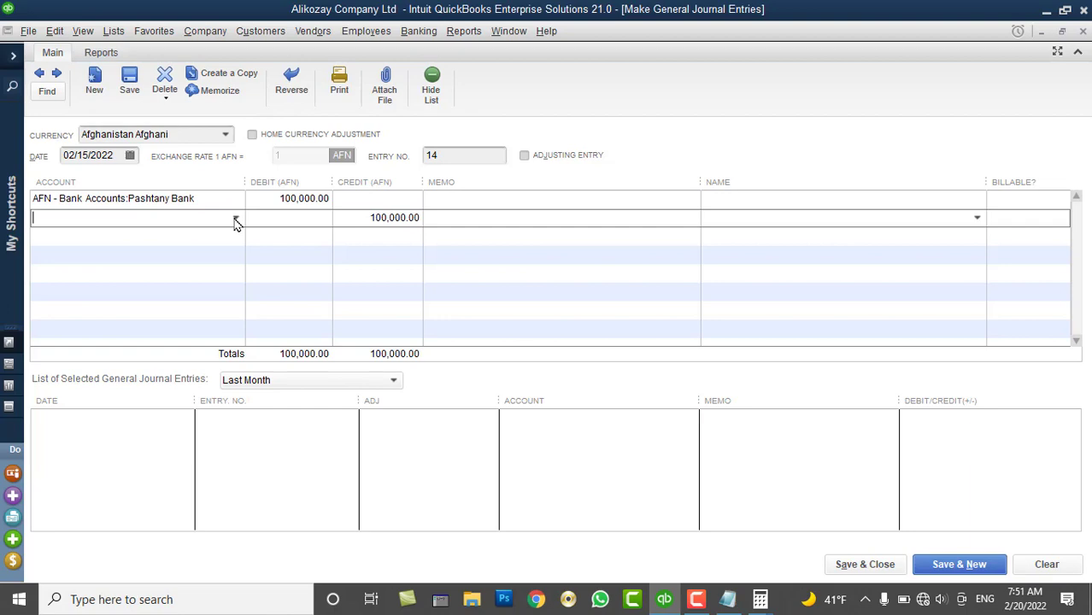
{"action": "left_click", "coordinate": [236, 219]}
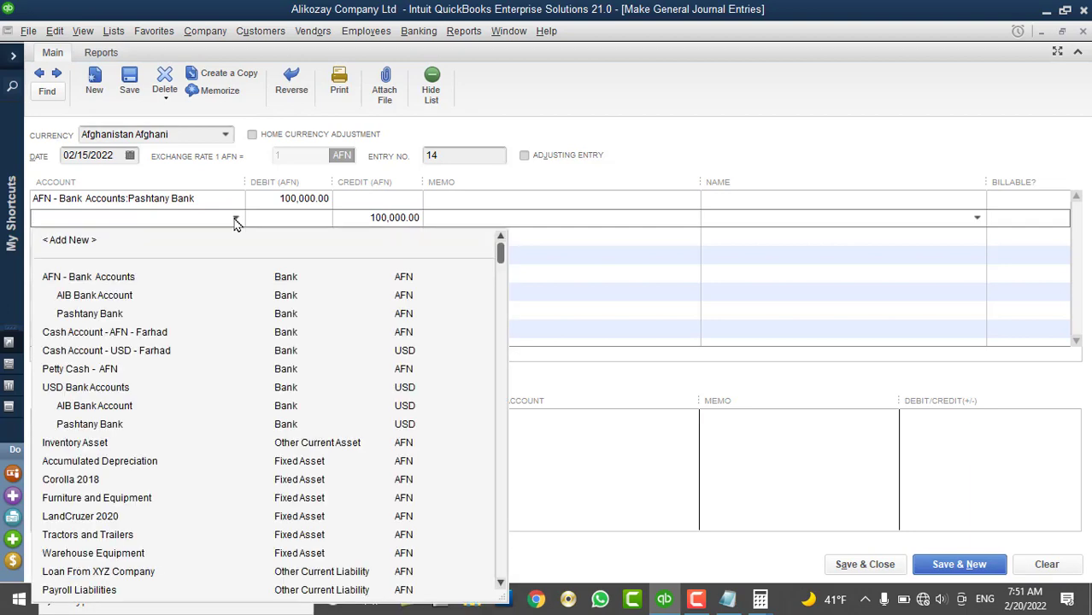
{"action": "scroll", "coordinate": [239, 337], "scroll_direction": "down", "scroll_amount": 3}
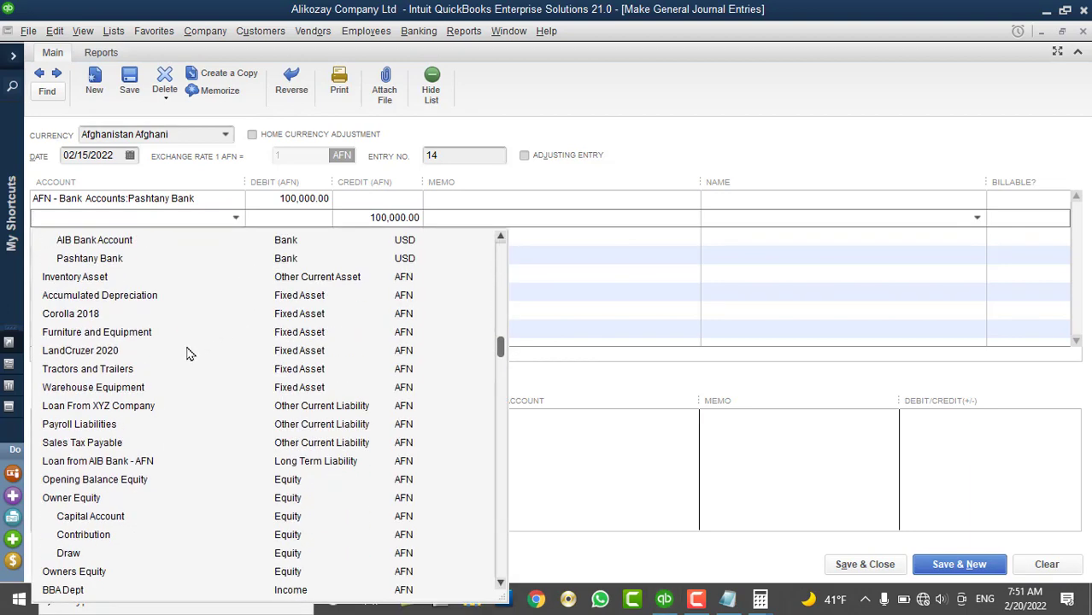
Credit Loan From XYZ Company; memo both lines '100000 AFN received as Loan from XYZ company for the second time'
{"action": "left_click", "coordinate": [109, 412]}
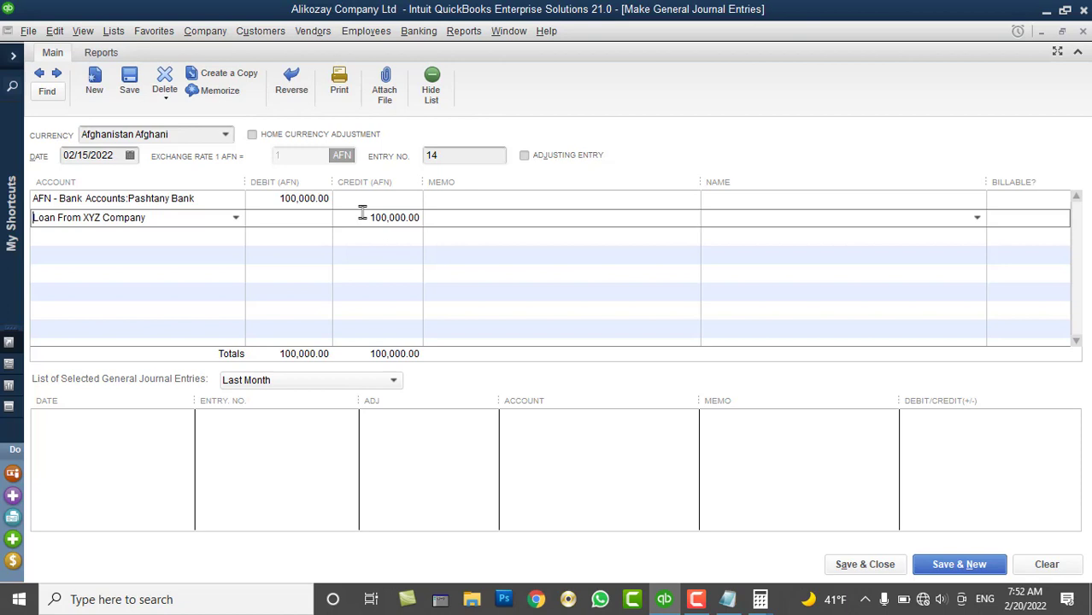
{"action": "left_click", "coordinate": [451, 199]}
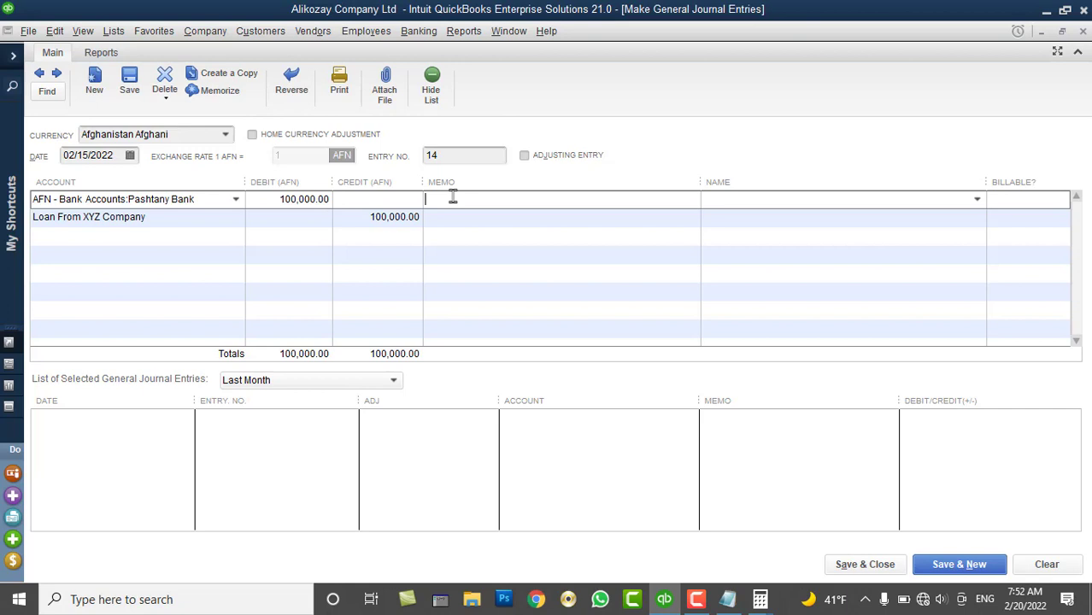
{"action": "type", "text": "100000 AFN received"}
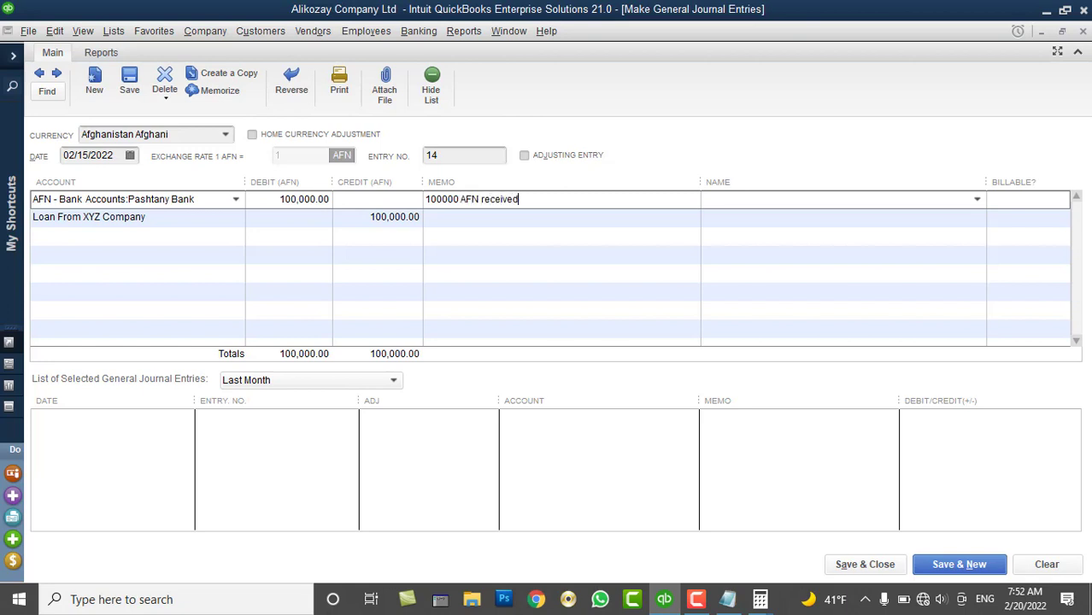
{"action": "type", "text": " as Loan from Z"}
{"action": "key", "text": "BackSpace"}
{"action": "type", "text": "XYZ company"}
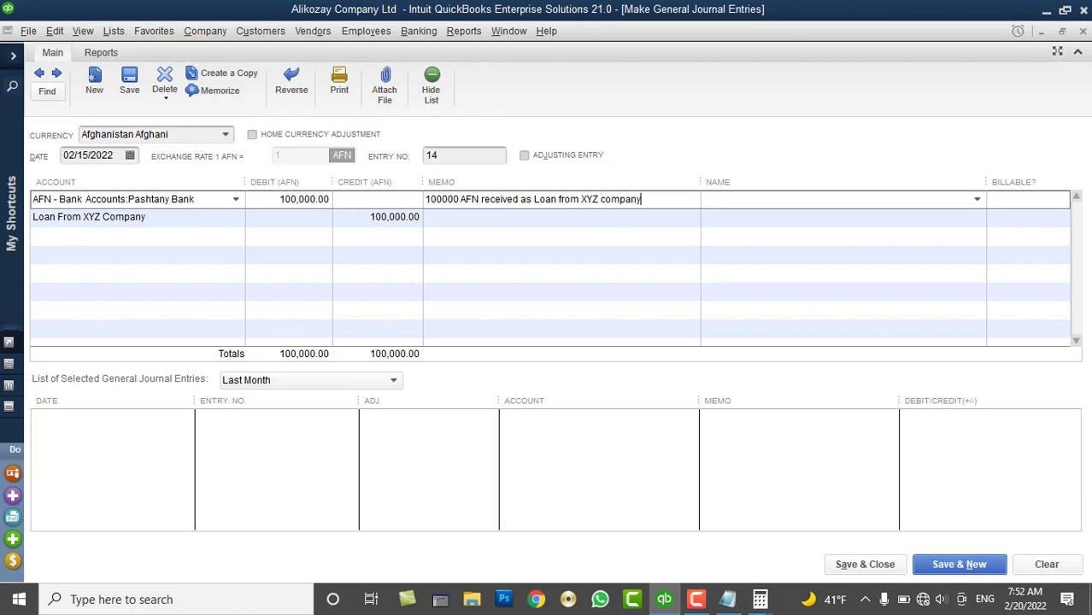
{"action": "type", "text": " for the second time"}
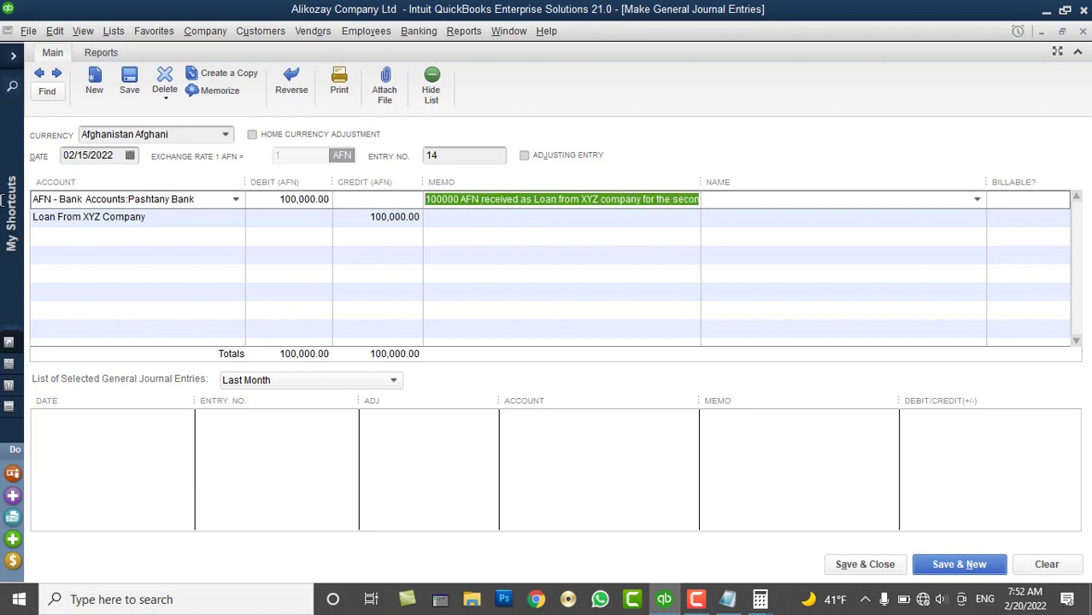
{"action": "left_click", "coordinate": [458, 217]}
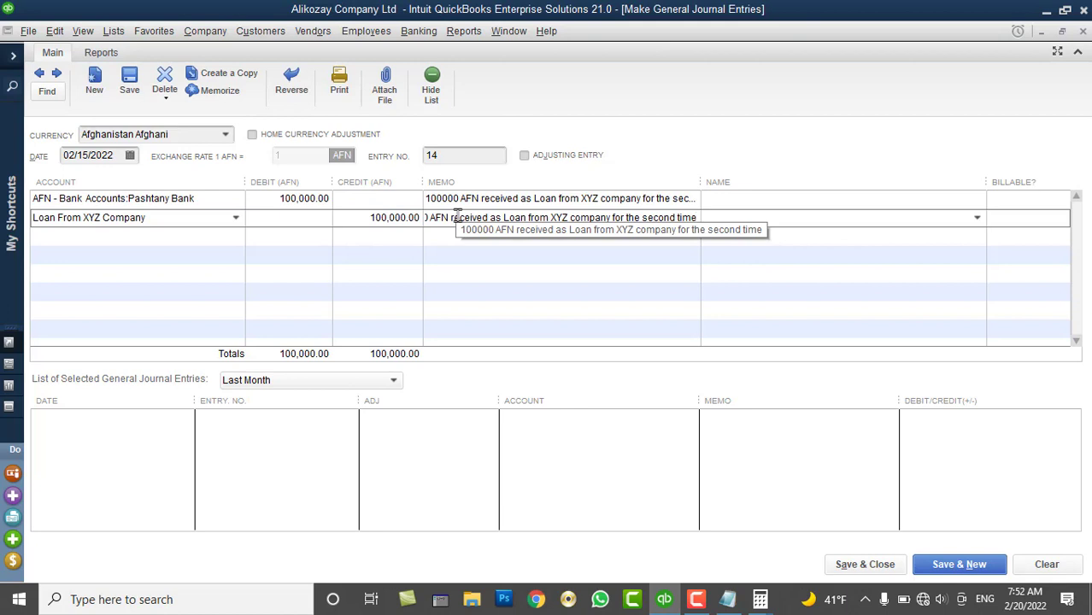
{"action": "left_click", "coordinate": [974, 203]}
{"action": "left_click", "coordinate": [975, 203]}
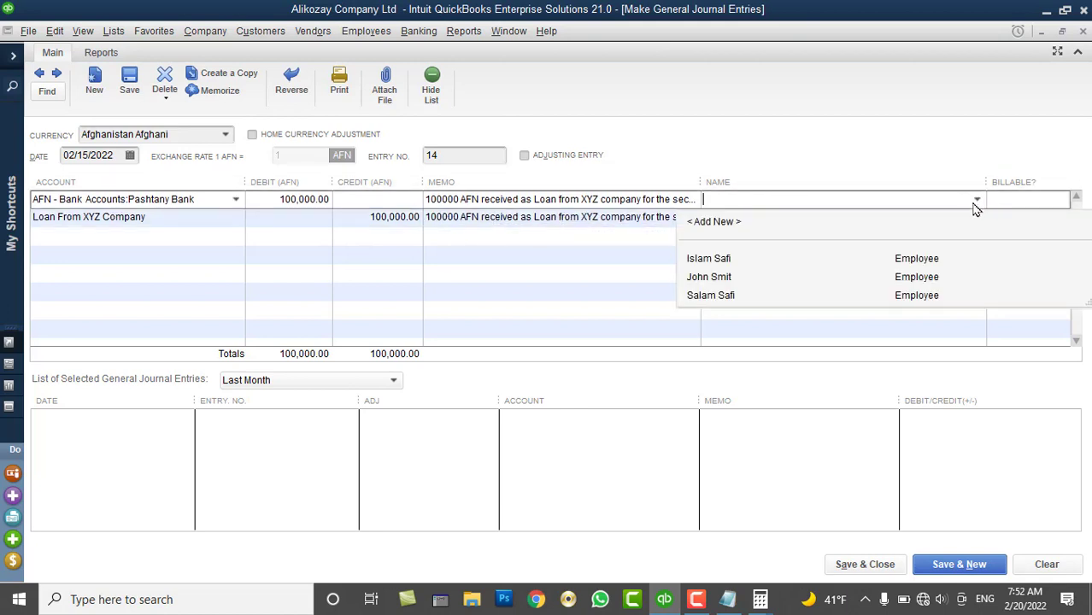
Add a new Other-type name with XYZ Company as its company name
{"action": "left_click", "coordinate": [732, 228]}
{"action": "left_click", "coordinate": [550, 265]}
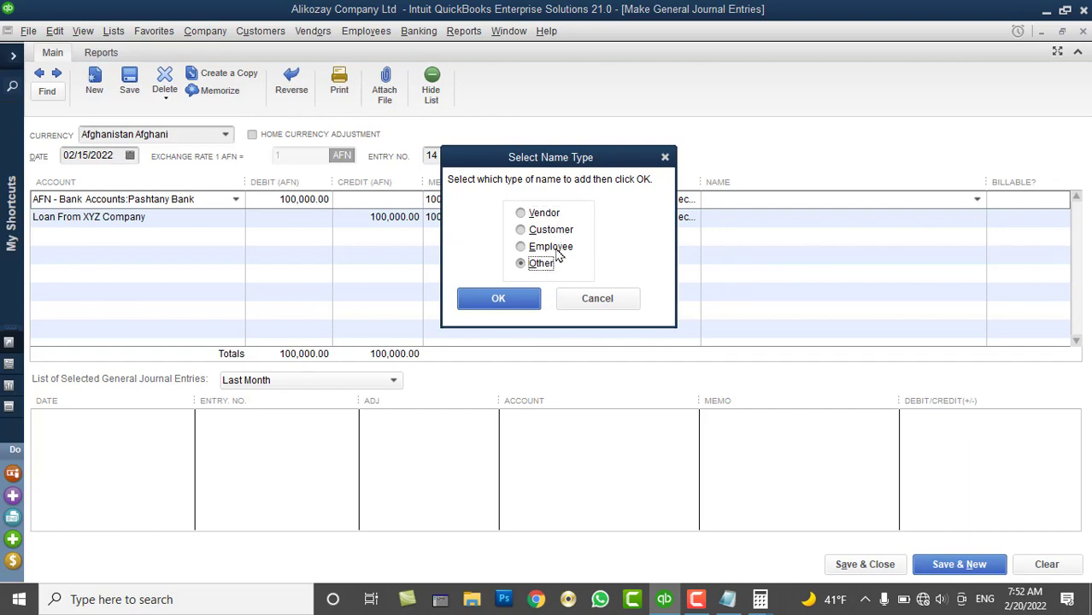
{"action": "left_click", "coordinate": [498, 298]}
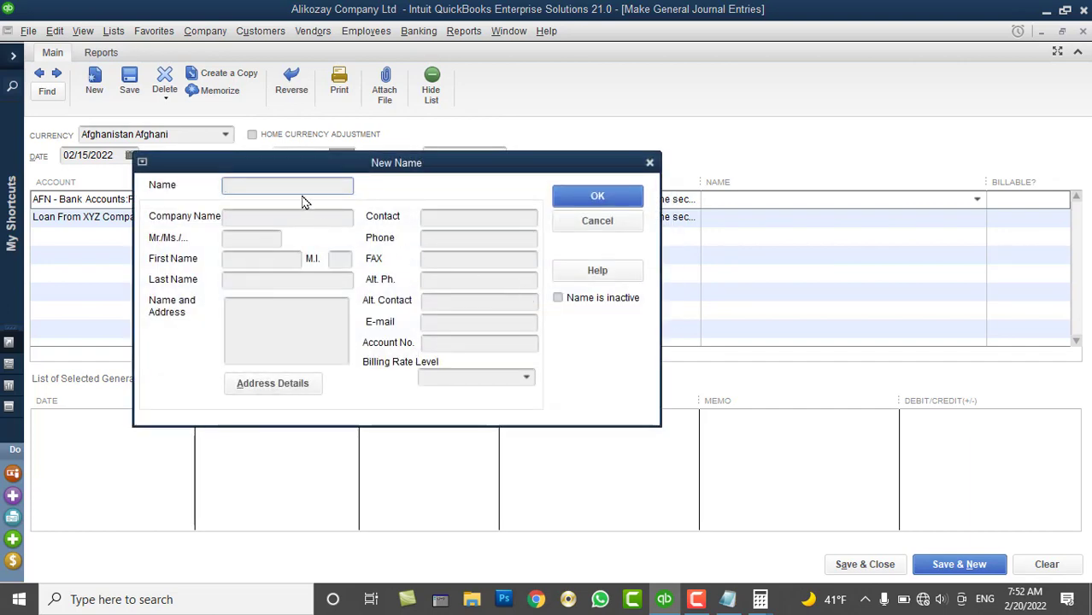
{"action": "type", "text": "XYZ Companyy"}
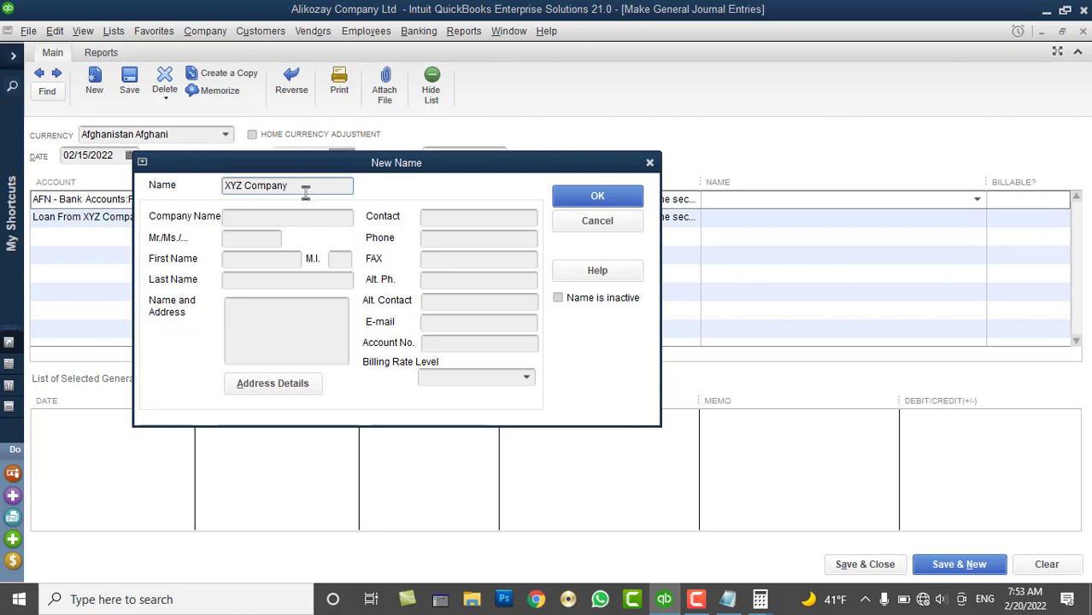
{"action": "left_click_drag", "start_coordinate": [305, 188], "coordinate": [197, 195]}
{"action": "key", "text": "ctrl+c"}
{"action": "key", "text": "BackSpace"}
{"action": "left_click", "coordinate": [243, 221]}
{"action": "key", "text": "ctrl+v"}
Enter the person's full name as the new name and confirm it on the bank line
{"action": "left_click", "coordinate": [254, 184]}
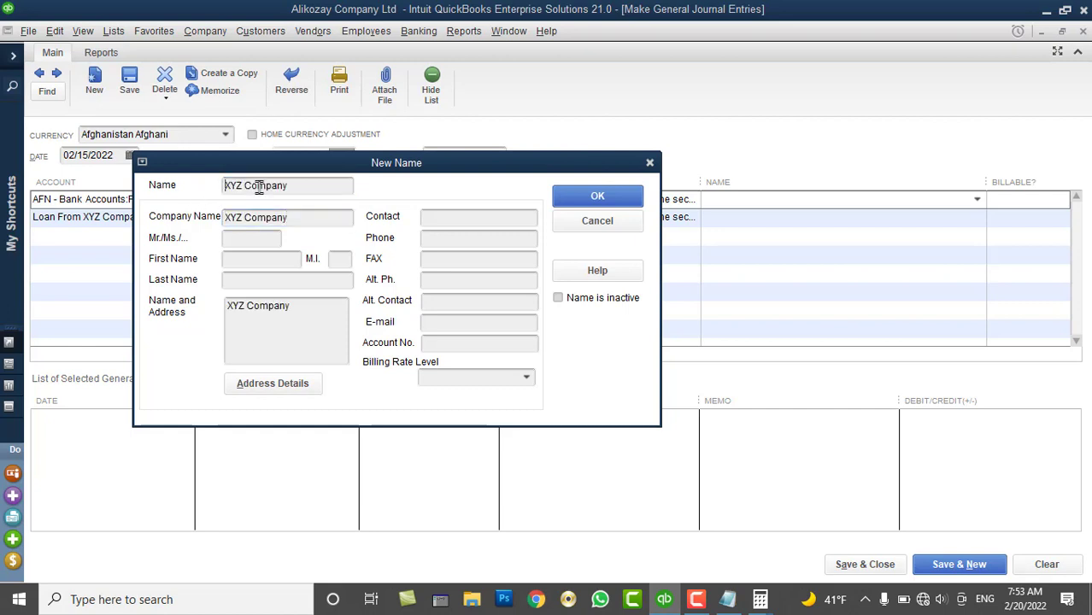
{"action": "left_click_drag", "start_coordinate": [293, 185], "coordinate": [103, 187]}
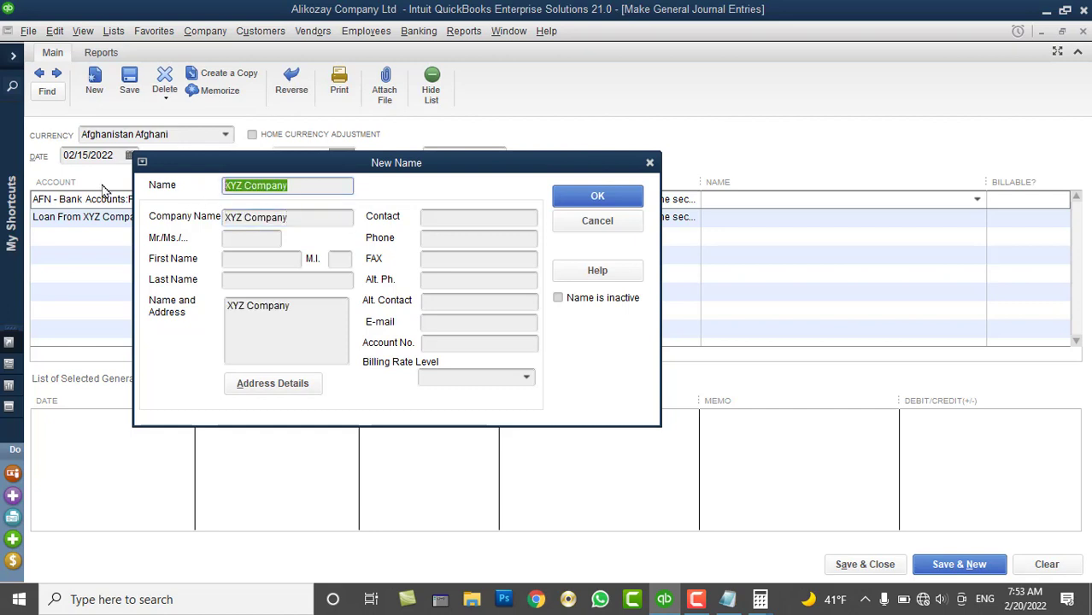
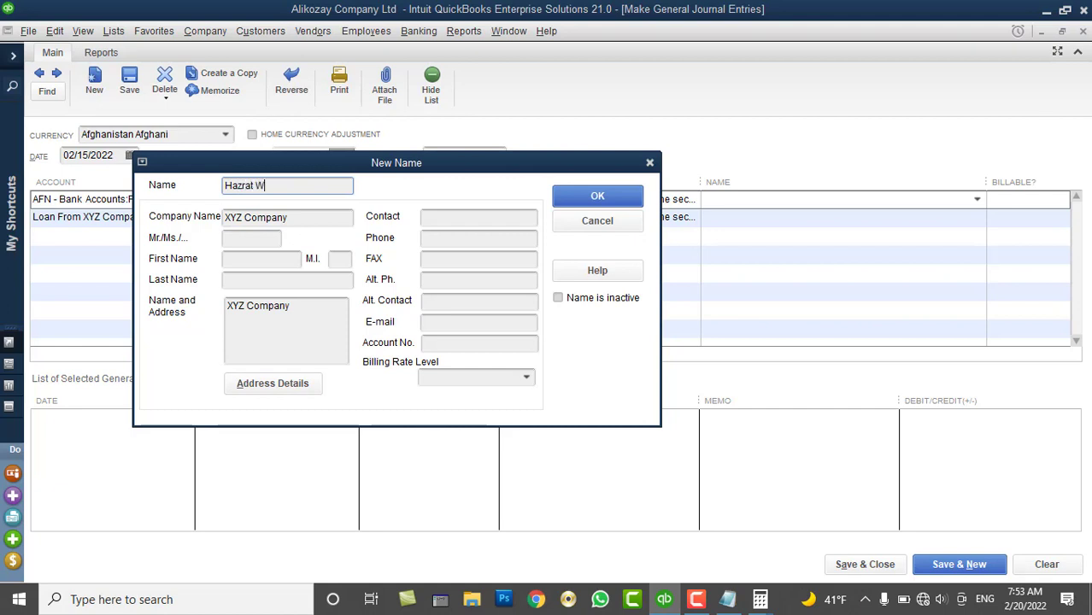
{"action": "left_click", "coordinate": [301, 219]}
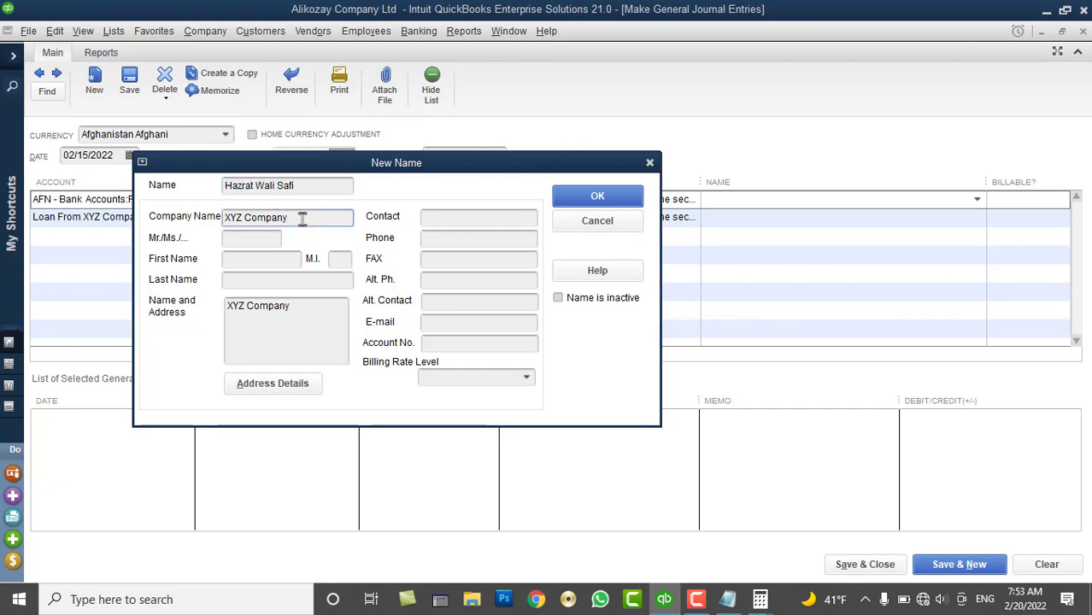
{"action": "left_click", "coordinate": [566, 196]}
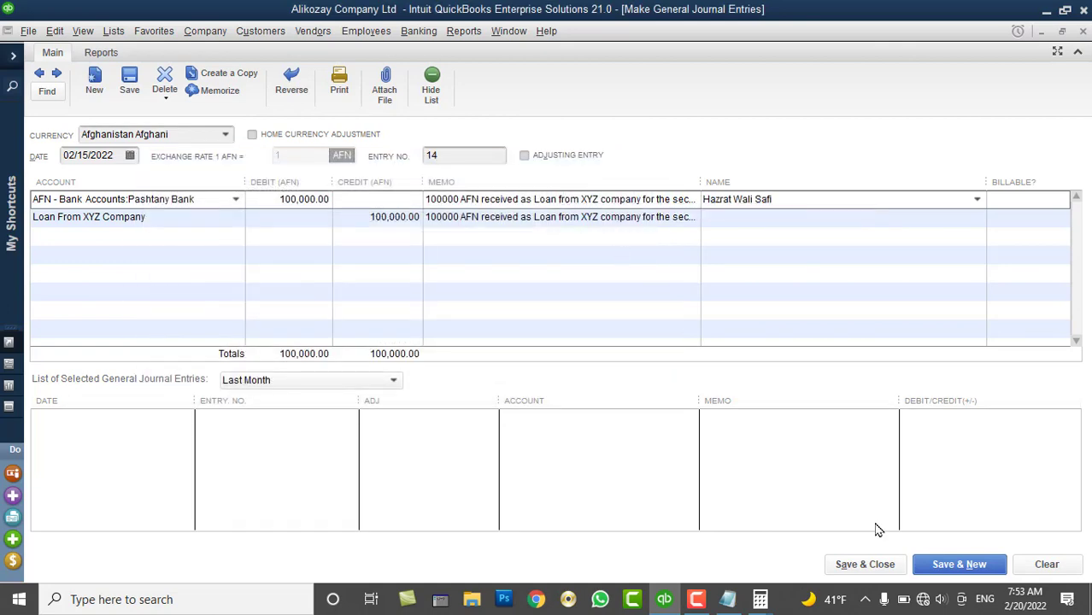
Save the loan entry and confirm Loan From XYZ Company now totals 200,000.00
{"action": "left_click", "coordinate": [865, 564]}
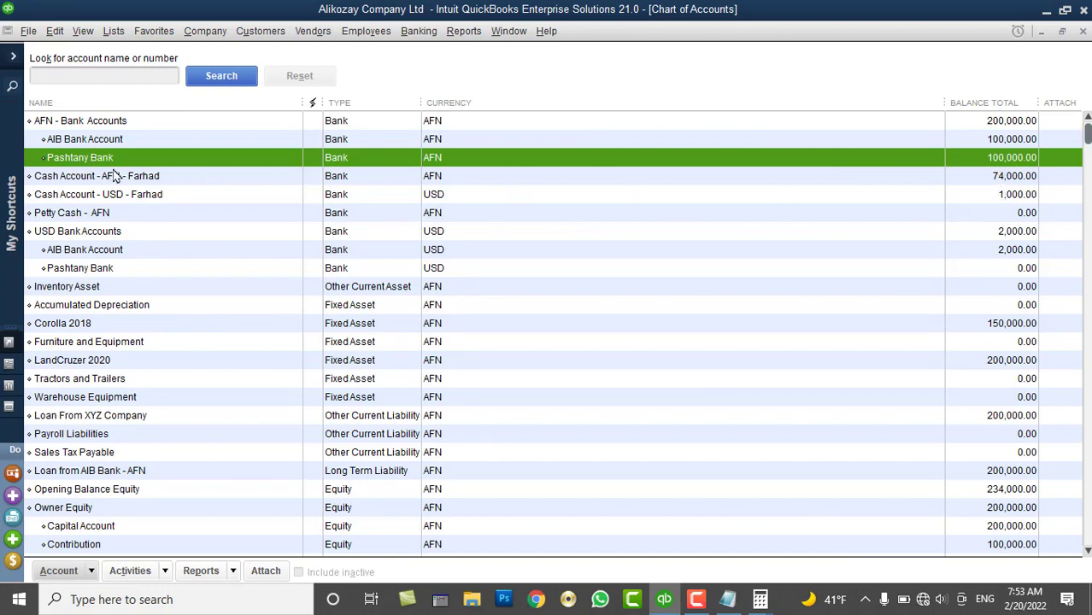
{"action": "left_click", "coordinate": [96, 124]}
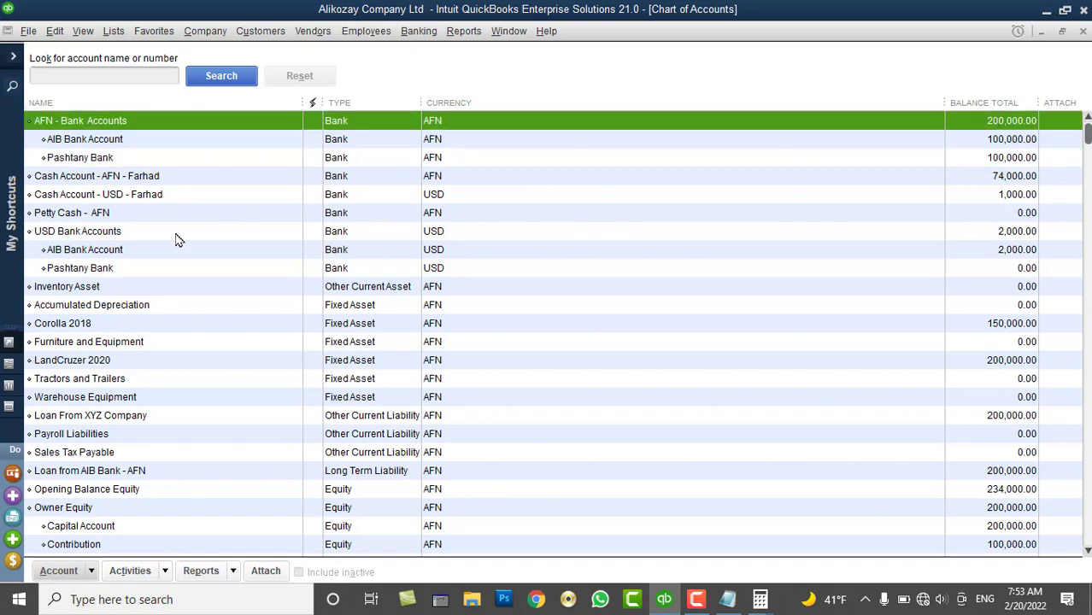
{"action": "left_click", "coordinate": [112, 418]}
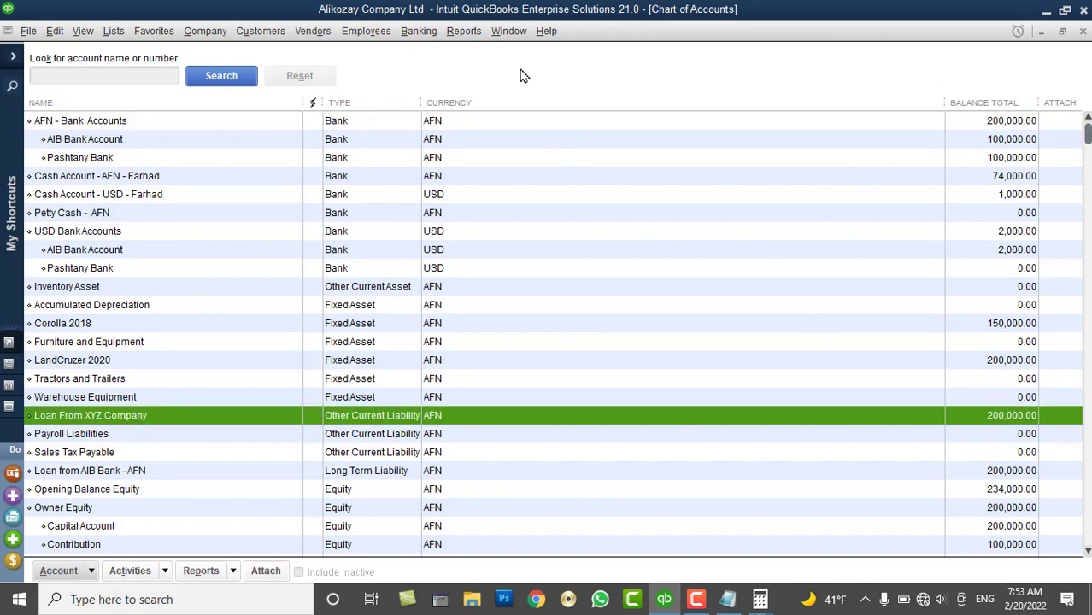
Open the standard Balance Sheet report from Company & Financial reports
{"action": "left_click", "coordinate": [464, 31]}
{"action": "mouse_move", "coordinate": [605, 203]}
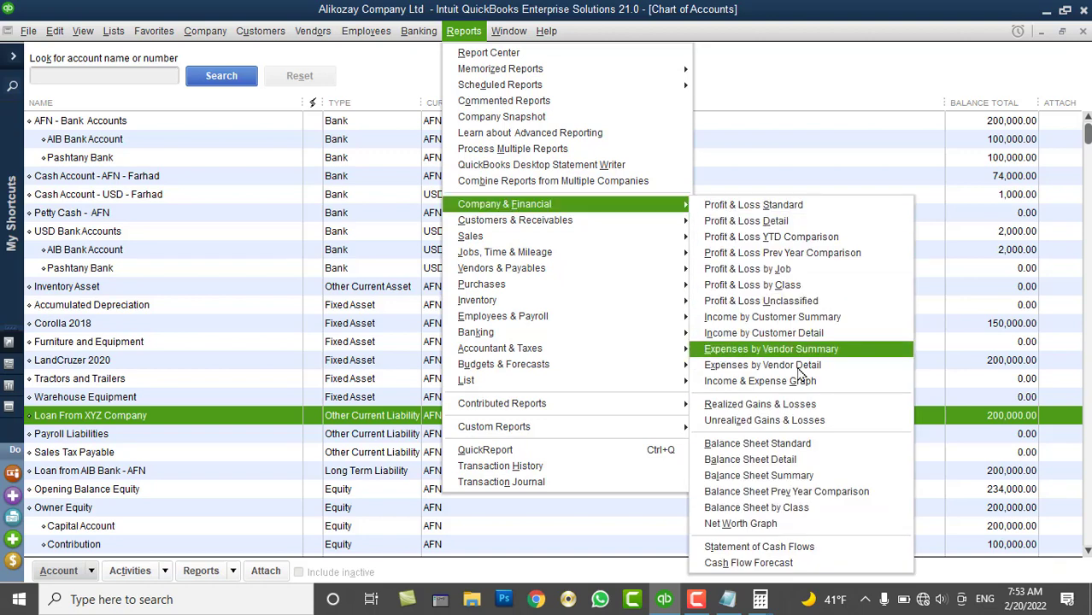
{"action": "left_click", "coordinate": [781, 440]}
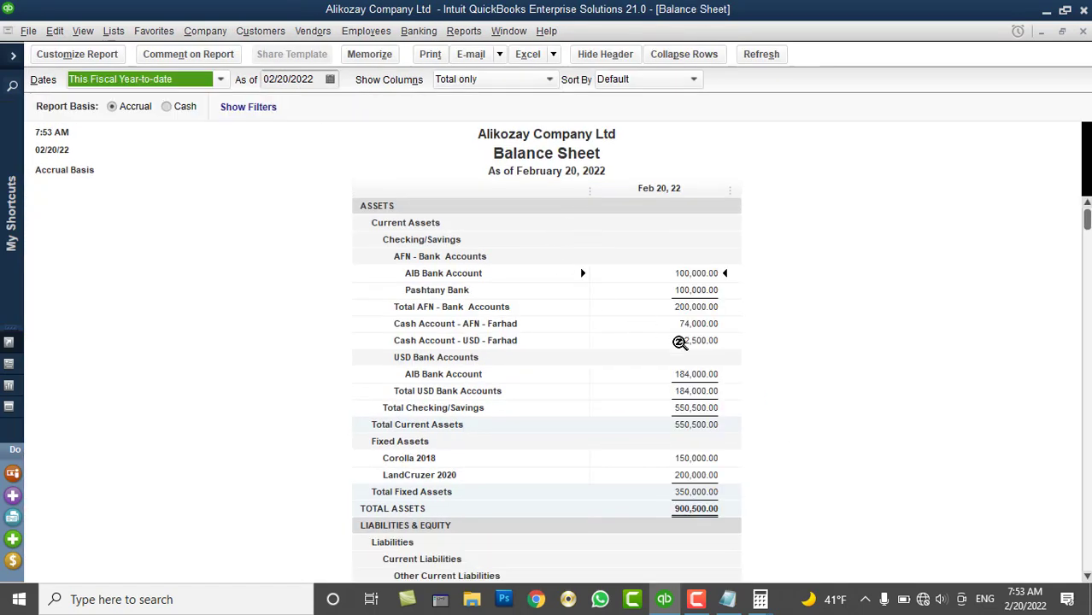
Set the Balance Sheet dates to All, review the 200,000.00 loan liability, then close it
{"action": "scroll", "coordinate": [683, 341], "scroll_direction": "down", "scroll_amount": 2}
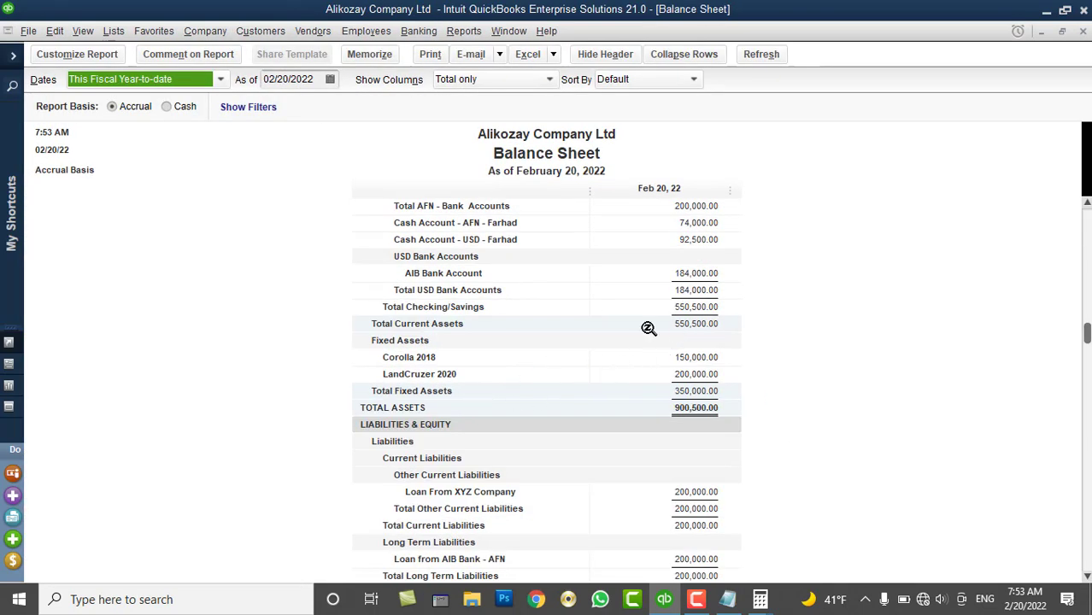
{"action": "left_click", "coordinate": [168, 84]}
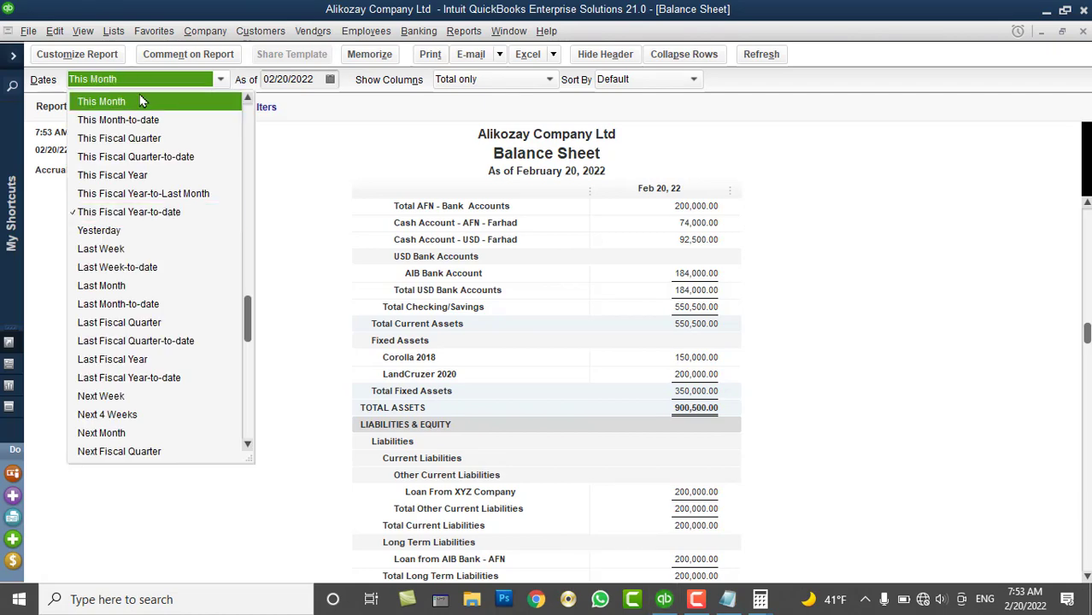
{"action": "left_click", "coordinate": [143, 193]}
{"action": "left_click", "coordinate": [147, 79]}
{"action": "scroll", "coordinate": [141, 158], "scroll_direction": "up", "scroll_amount": 1}
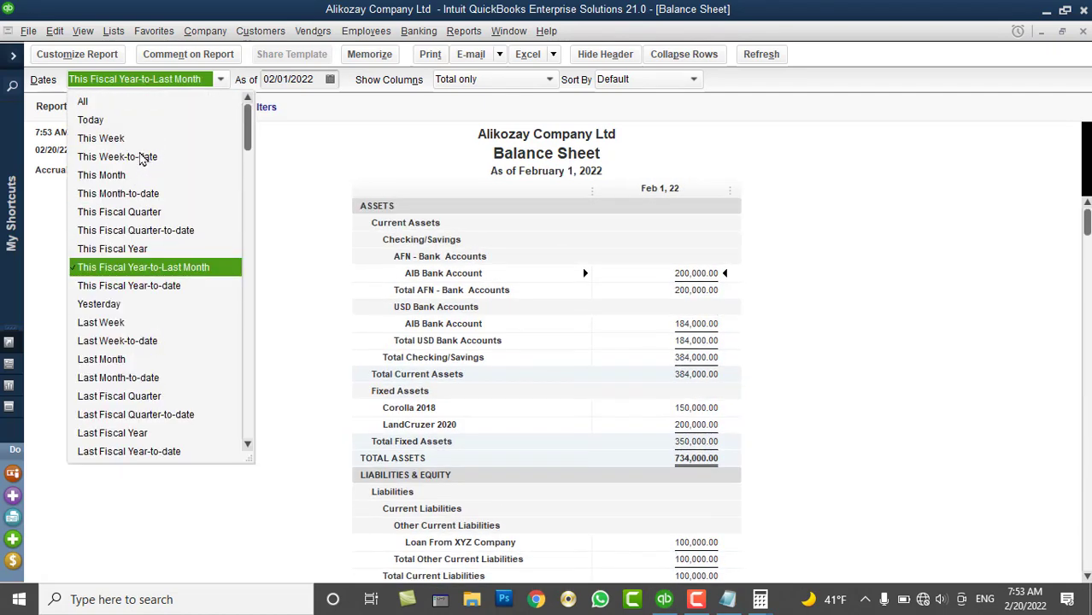
{"action": "left_click", "coordinate": [118, 101]}
{"action": "scroll", "coordinate": [931, 303], "scroll_direction": "down", "scroll_amount": 1}
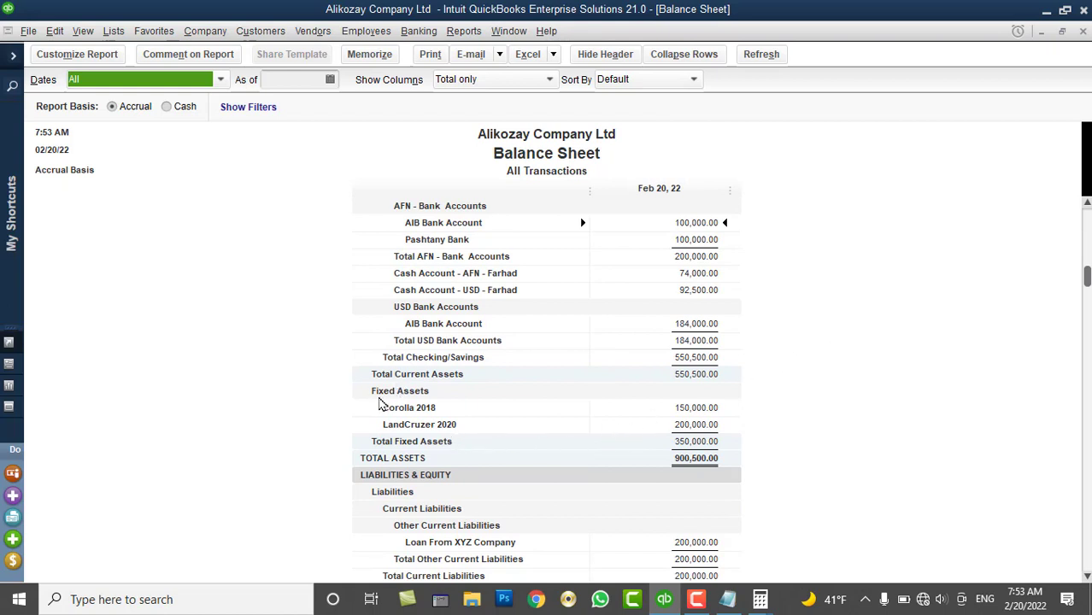
{"action": "scroll", "coordinate": [432, 437], "scroll_direction": "down", "scroll_amount": 3}
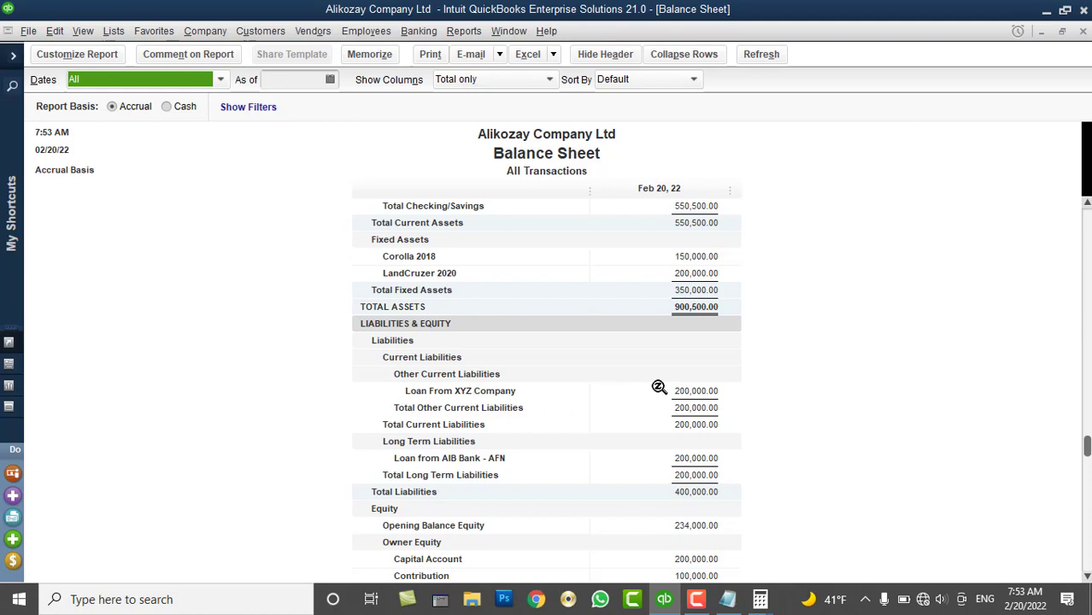
{"action": "left_click", "coordinate": [1082, 31]}
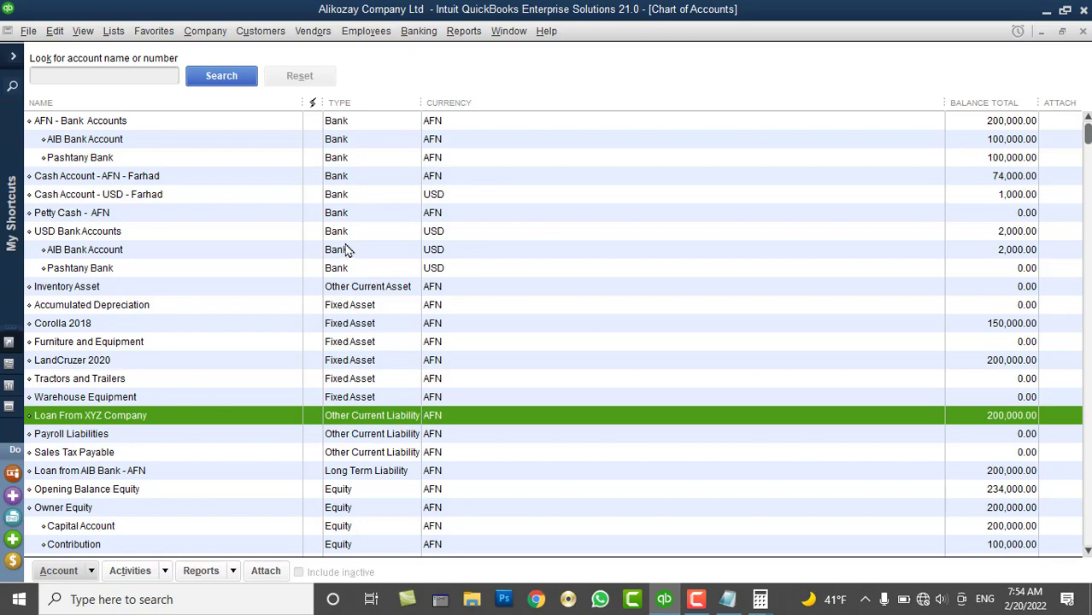
{"action": "left_click", "coordinate": [89, 124]}
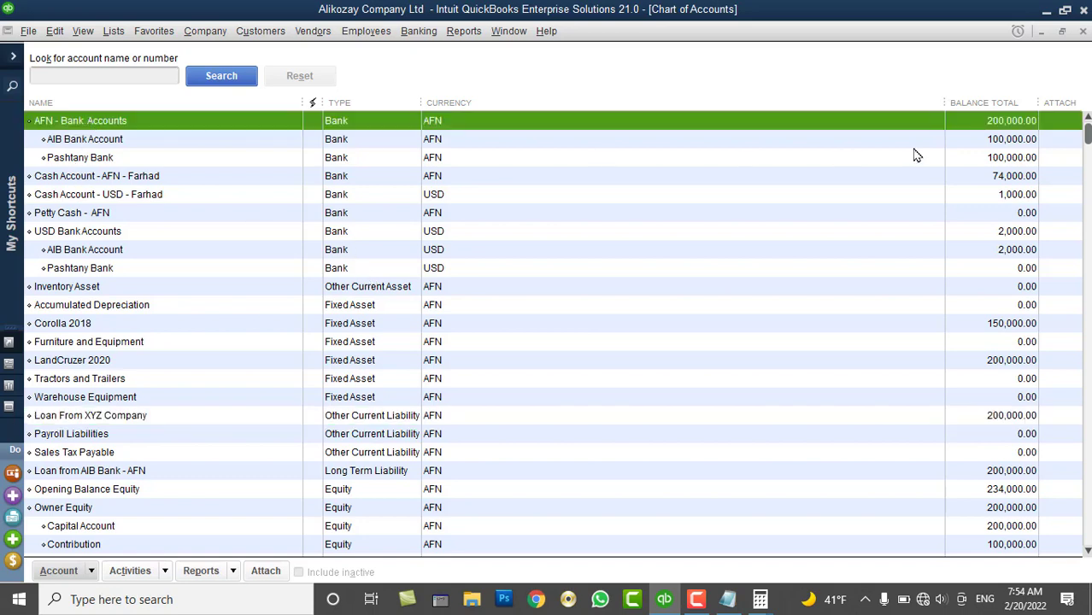
{"action": "left_click", "coordinate": [109, 475]}
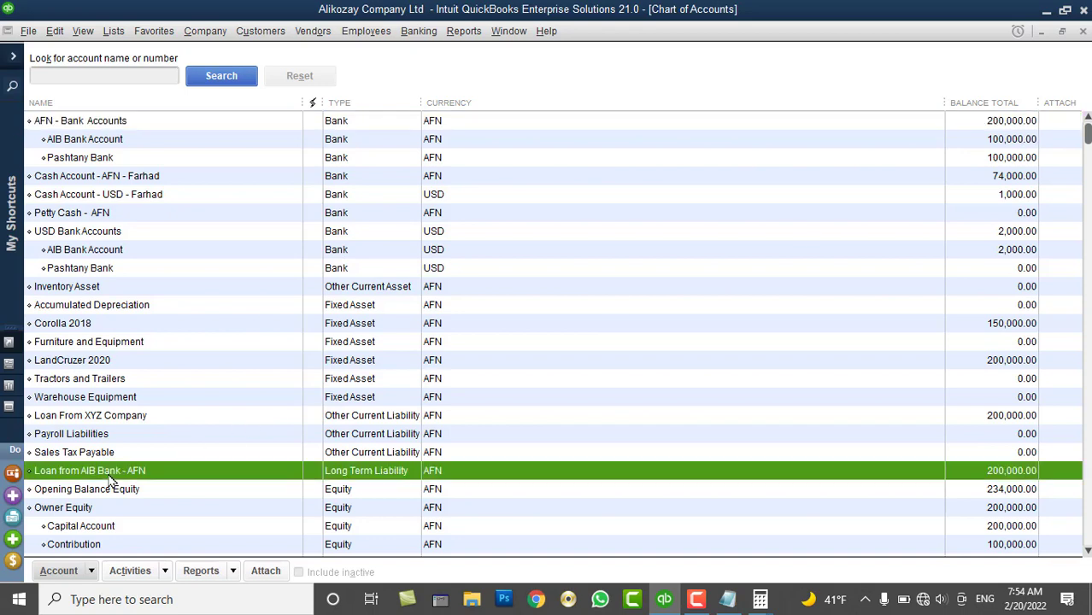
{"action": "left_click", "coordinate": [110, 419]}
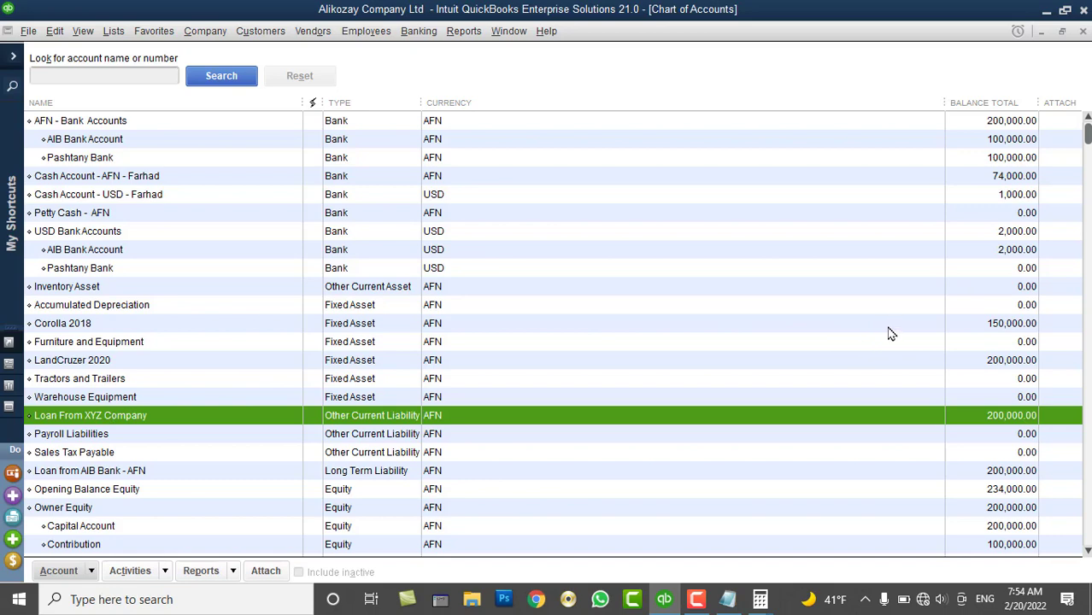
{"action": "left_click", "coordinate": [985, 176]}
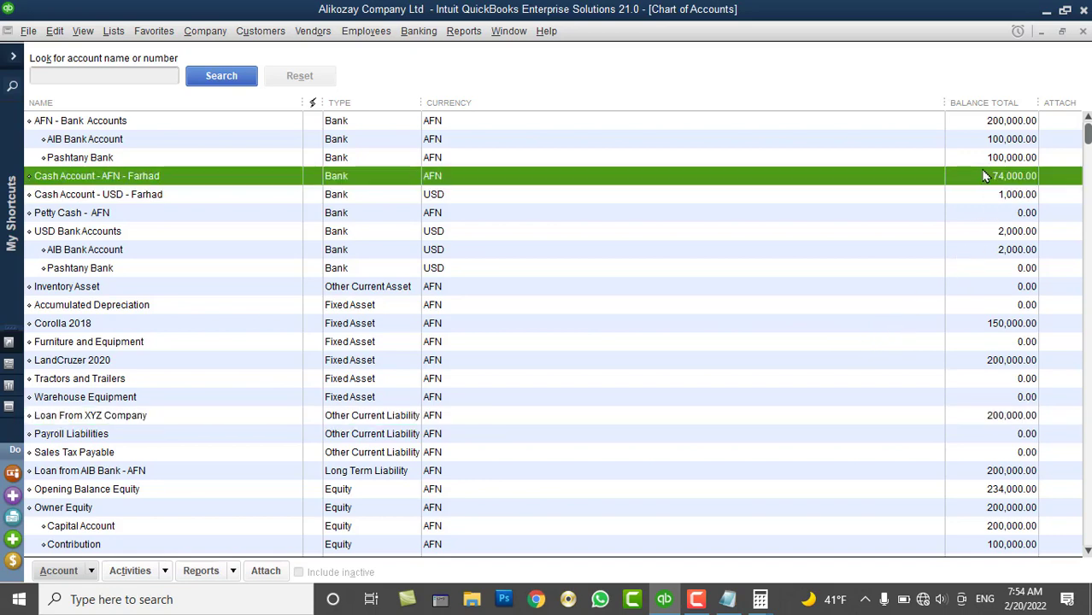
{"action": "left_click", "coordinate": [120, 234]}
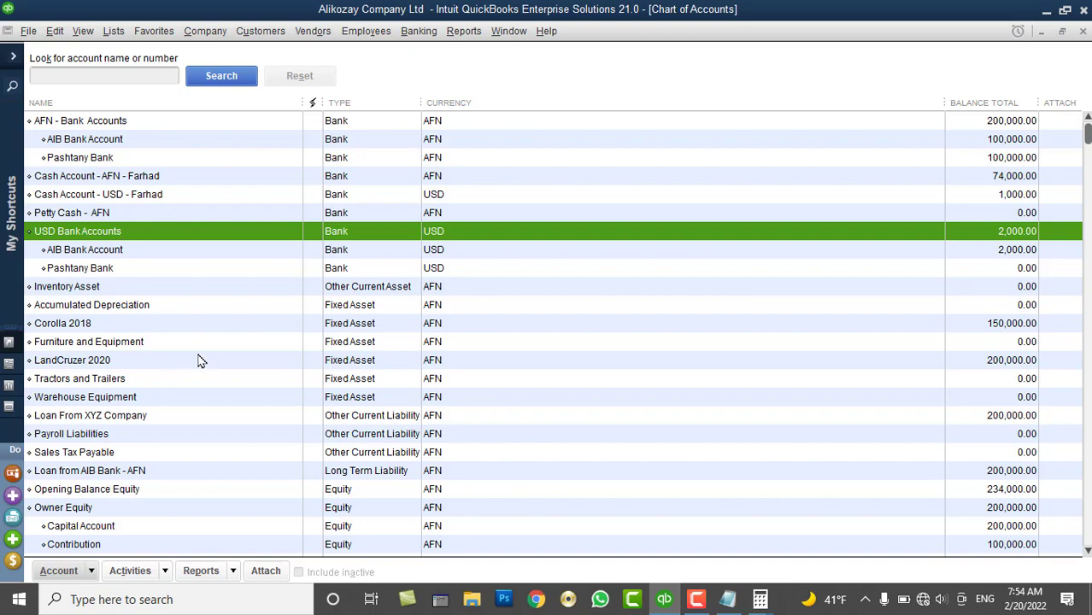
{"action": "left_click", "coordinate": [206, 32]}
Start a new journal entry dated 02/20/2022 with Loan From XYZ Company on line one
{"action": "left_click", "coordinate": [278, 378]}
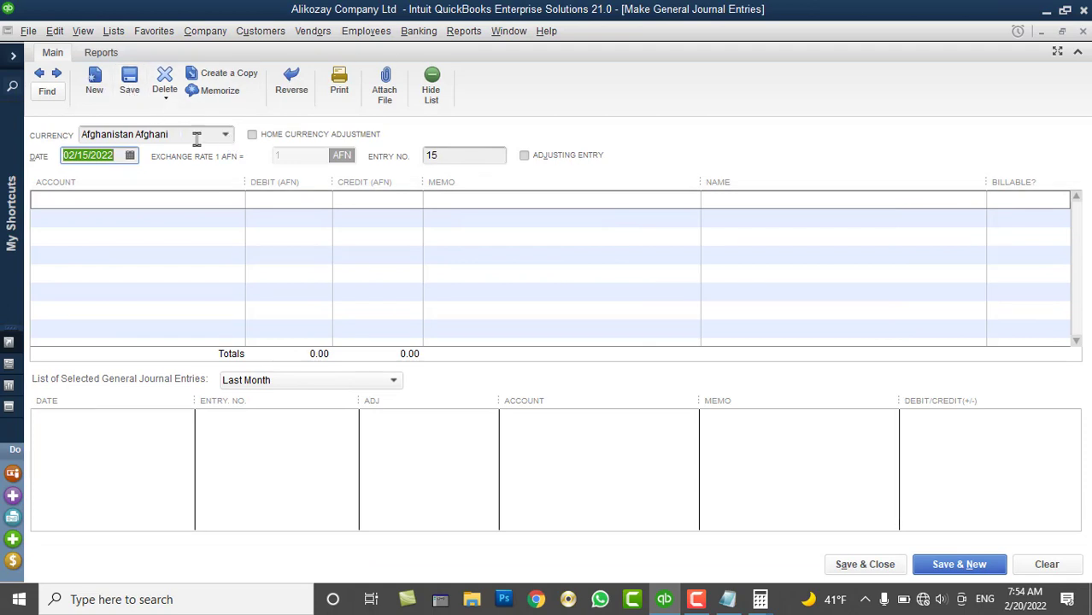
{"action": "left_click", "coordinate": [130, 155]}
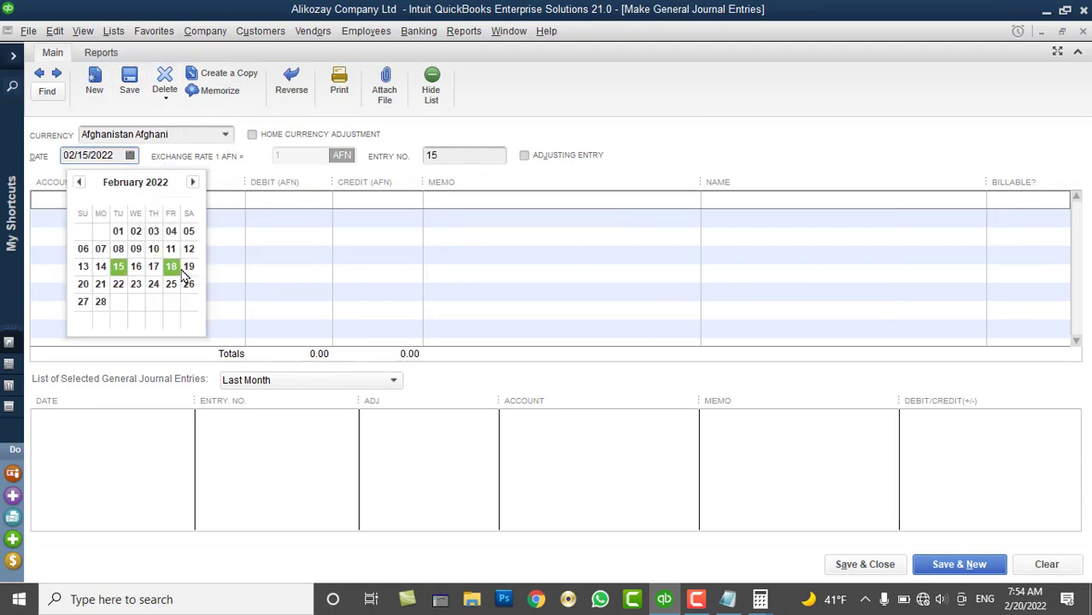
{"action": "left_click", "coordinate": [86, 285]}
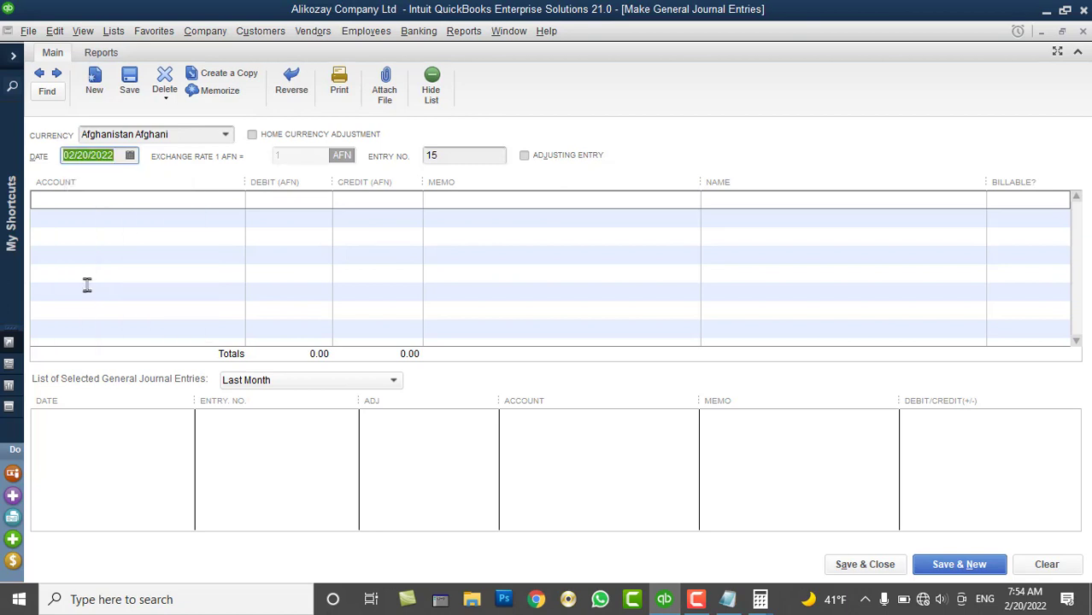
{"action": "left_click", "coordinate": [218, 204]}
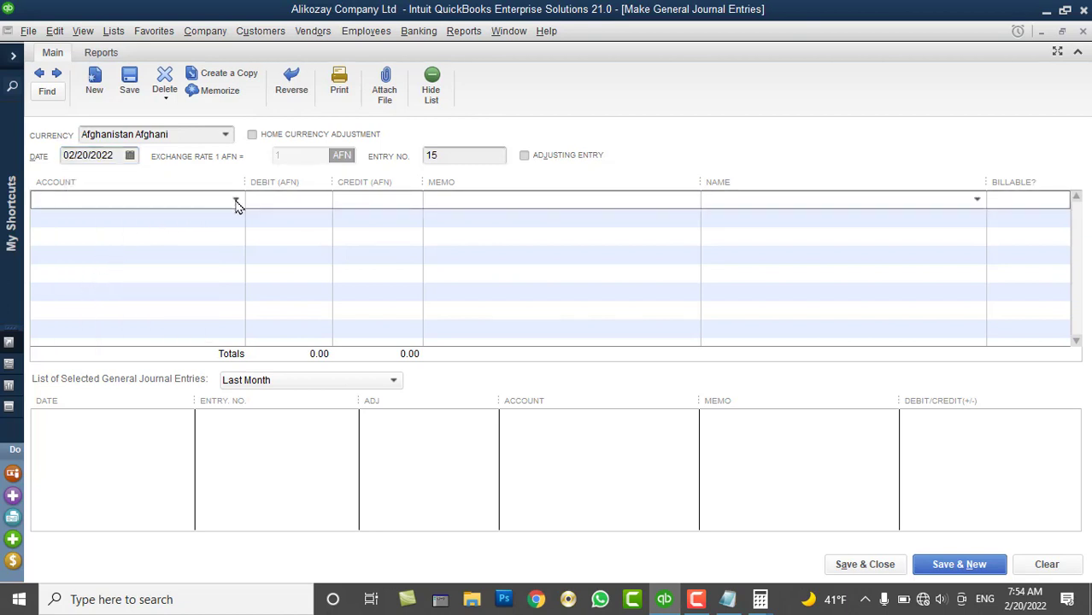
{"action": "left_click", "coordinate": [236, 203]}
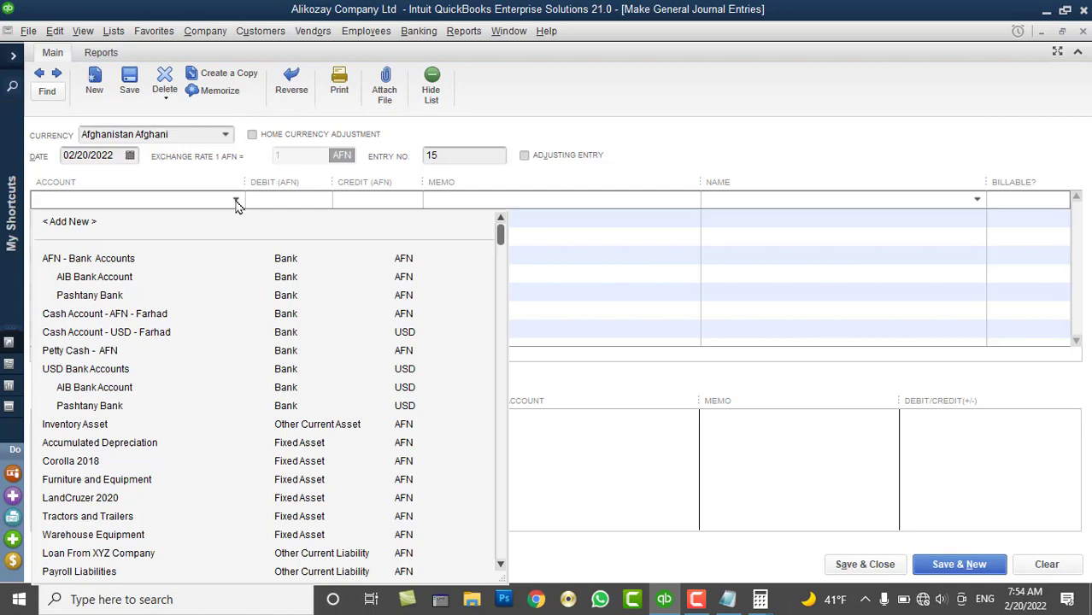
{"action": "scroll", "coordinate": [198, 427], "scroll_direction": "down", "scroll_amount": 2}
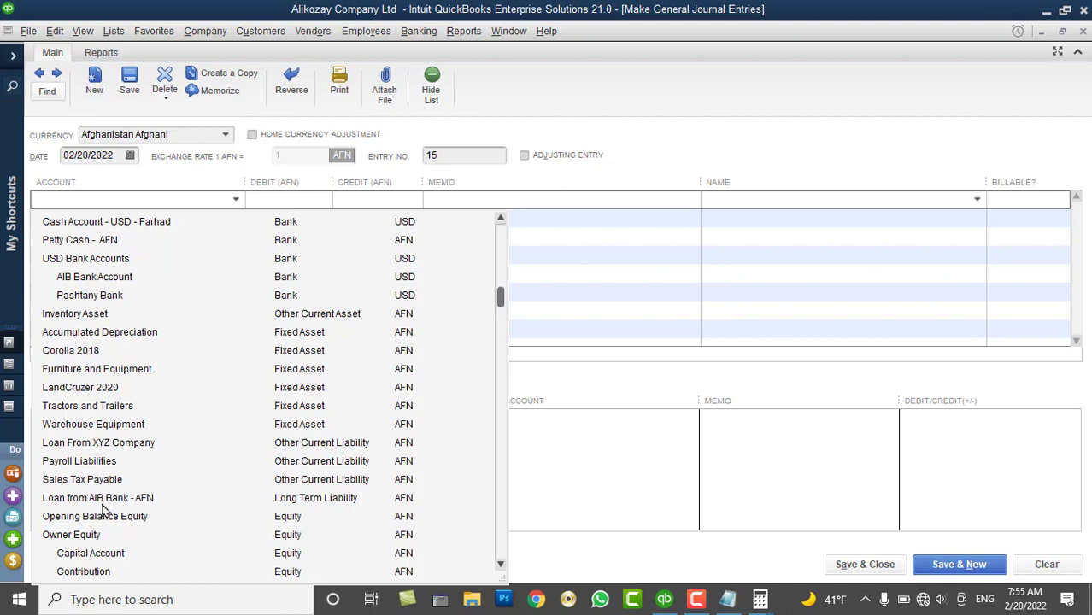
{"action": "left_click", "coordinate": [106, 444]}
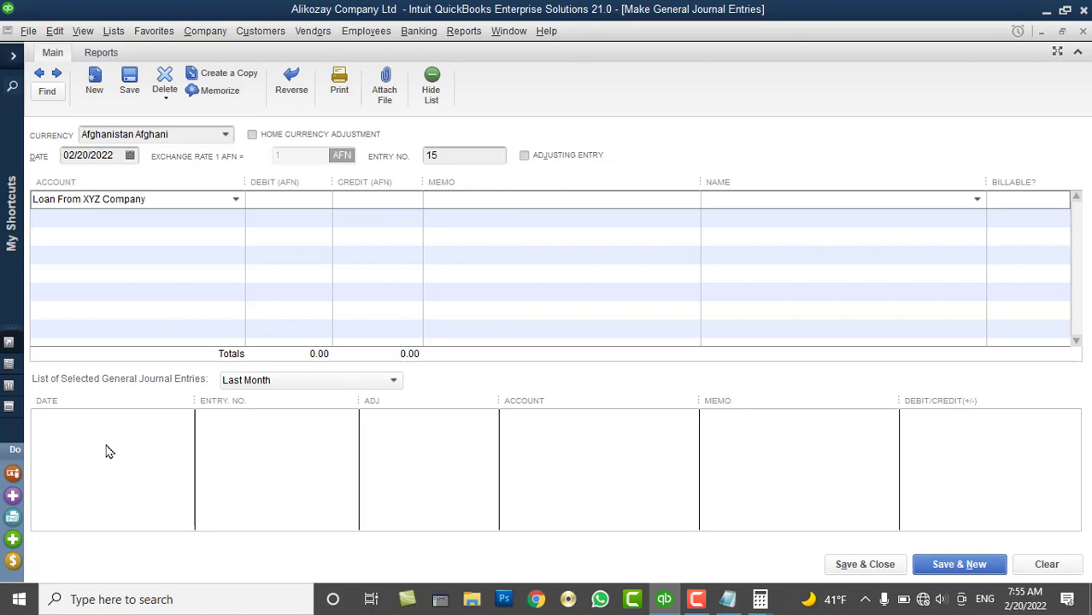
Add AFN AIB Bank Account and AFN Pashtany Bank as the second and third lines
{"action": "left_click", "coordinate": [221, 219]}
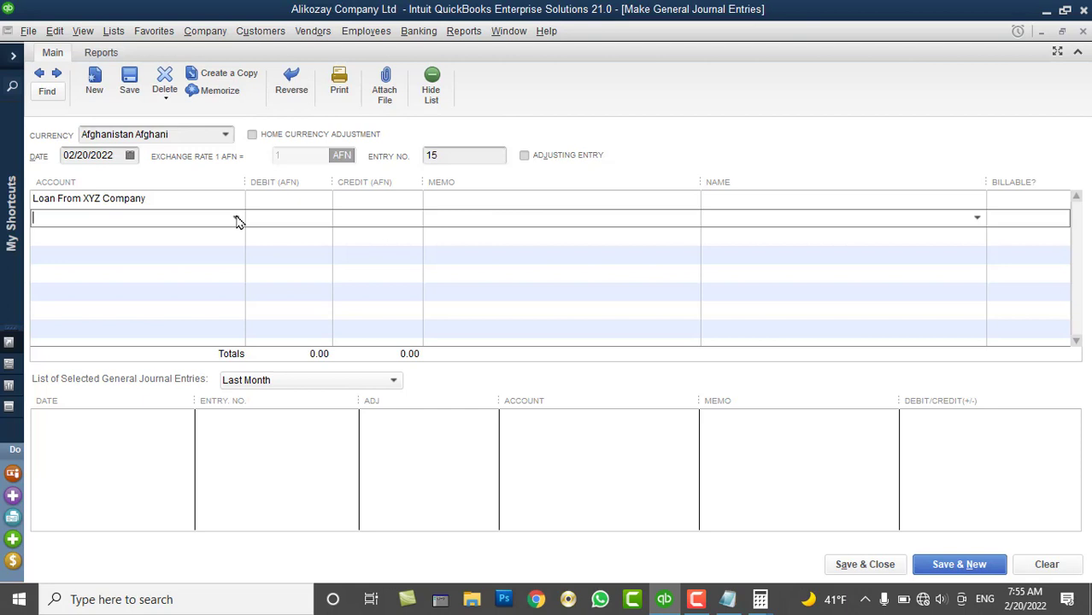
{"action": "left_click", "coordinate": [235, 219]}
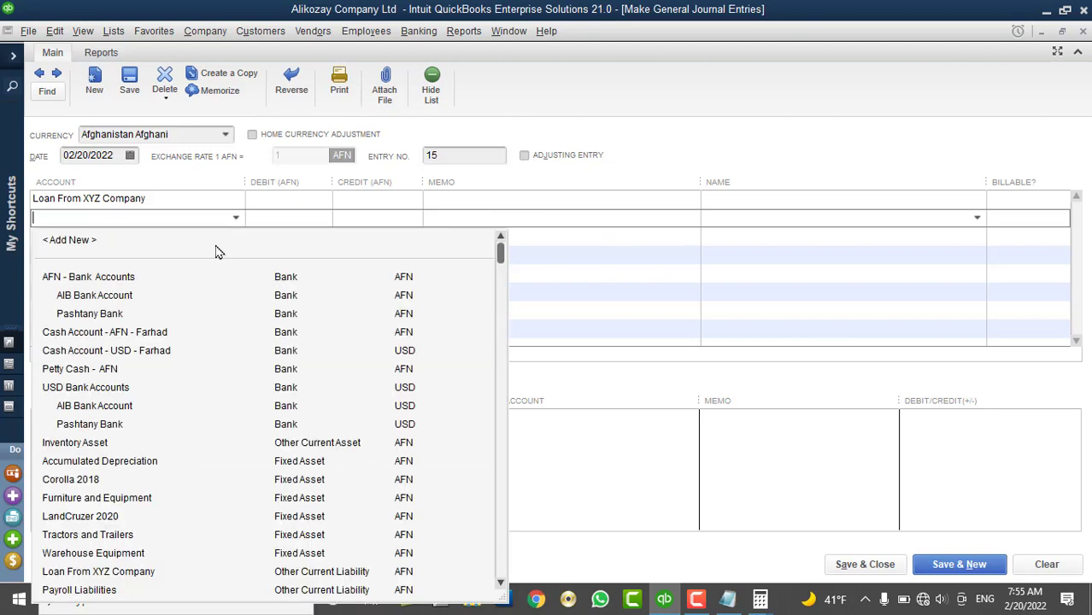
{"action": "left_click", "coordinate": [96, 301]}
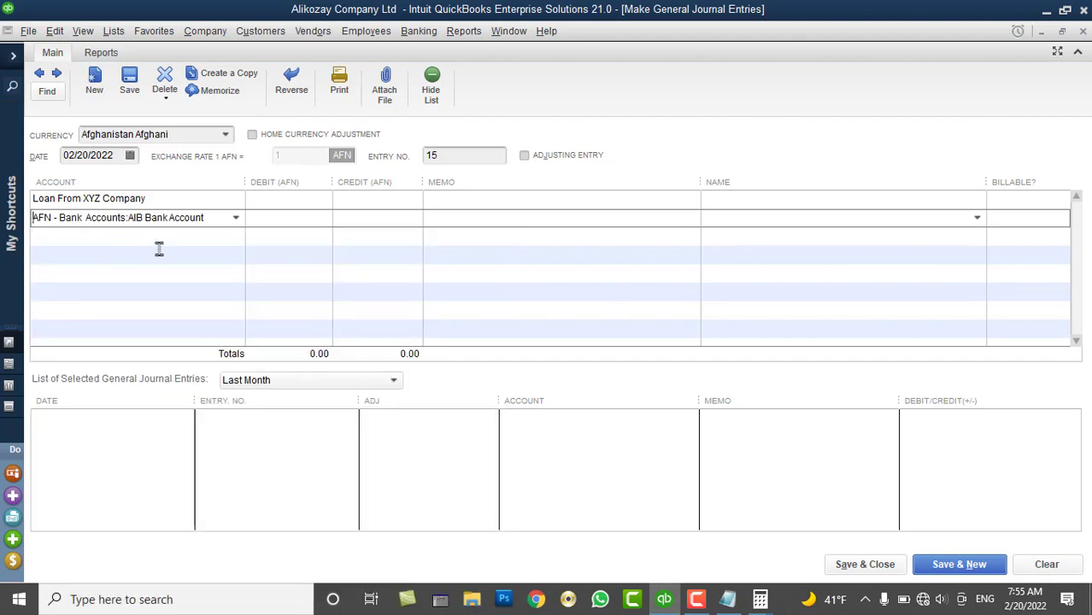
{"action": "left_click", "coordinate": [231, 234]}
{"action": "left_click", "coordinate": [235, 237]}
{"action": "left_click", "coordinate": [122, 331]}
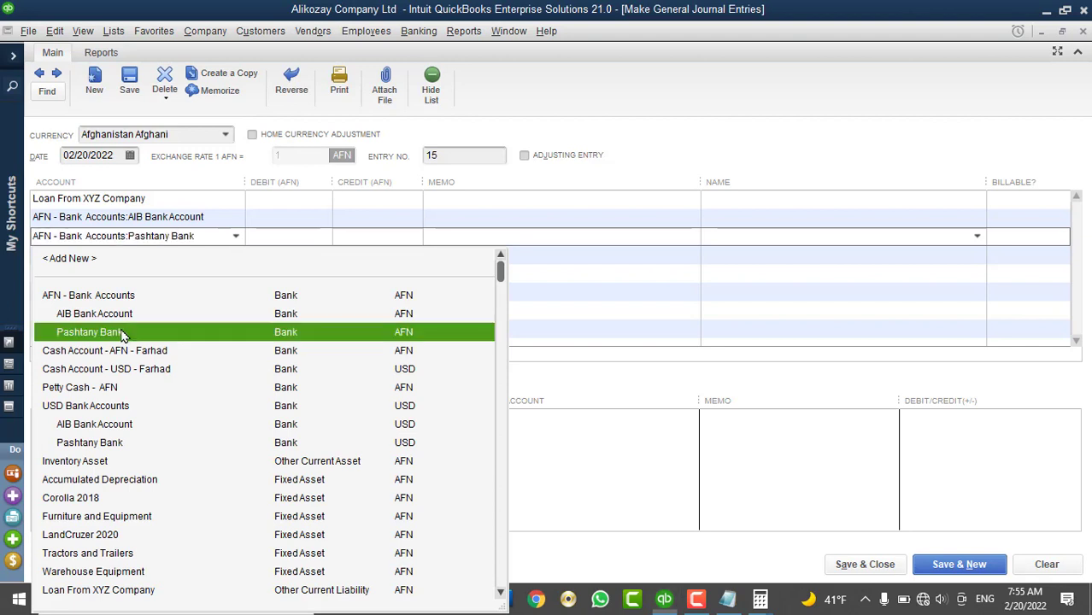
{"action": "left_click", "coordinate": [281, 205]}
Debit the loan 200,000, credit AIB and Pashtany Bank 100,000 each, memo '200000 AFN Paid to XYZ Company'
{"action": "type", "text": "200000"}
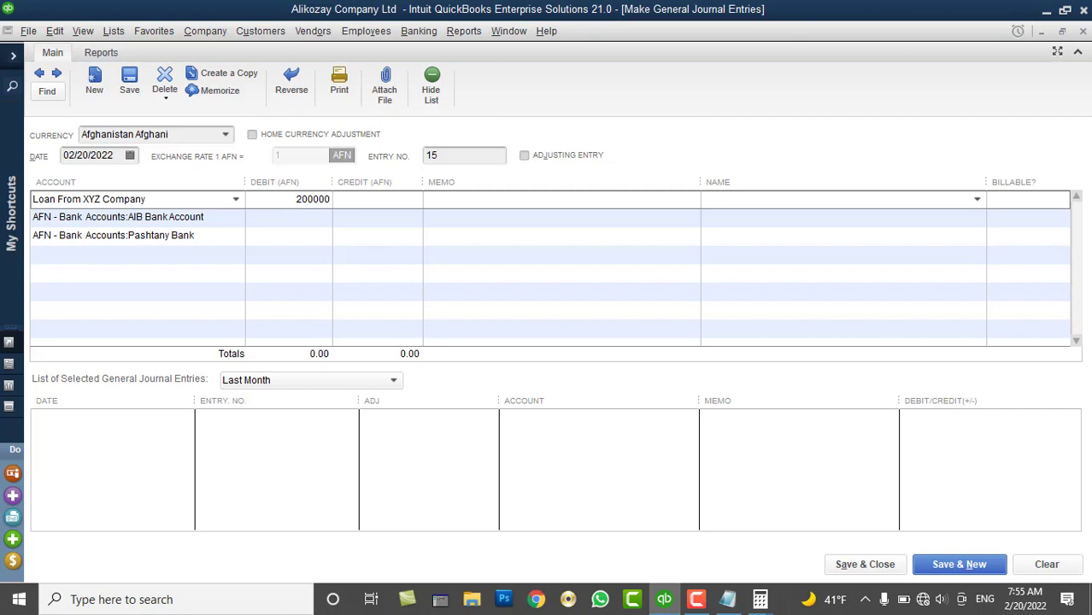
{"action": "key", "text": "Tab"}
{"action": "left_click", "coordinate": [361, 220]}
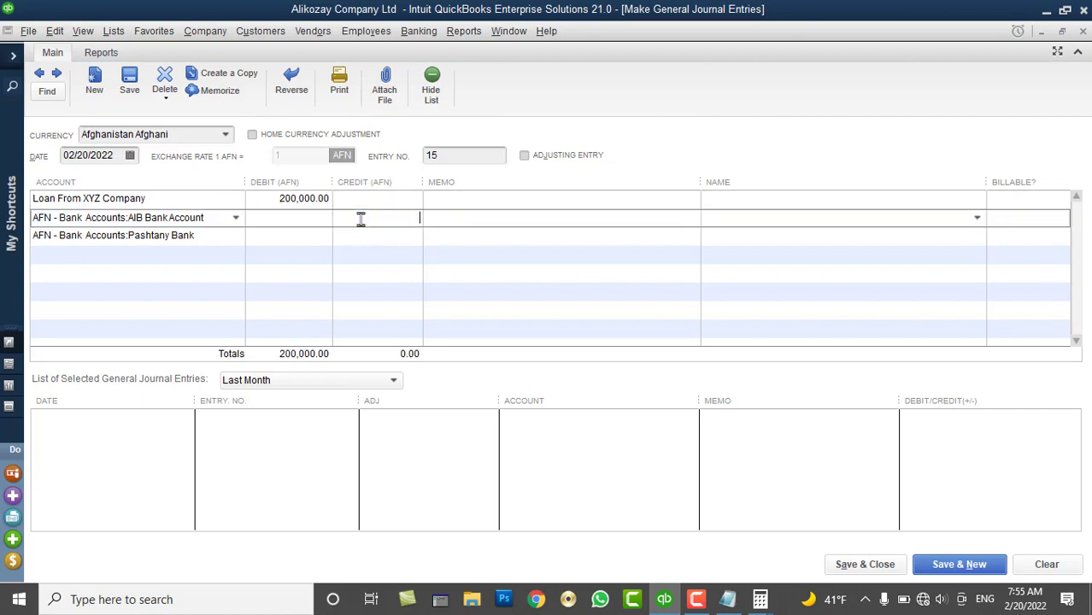
{"action": "type", "text": "100,000"}
{"action": "key", "text": "Down"}
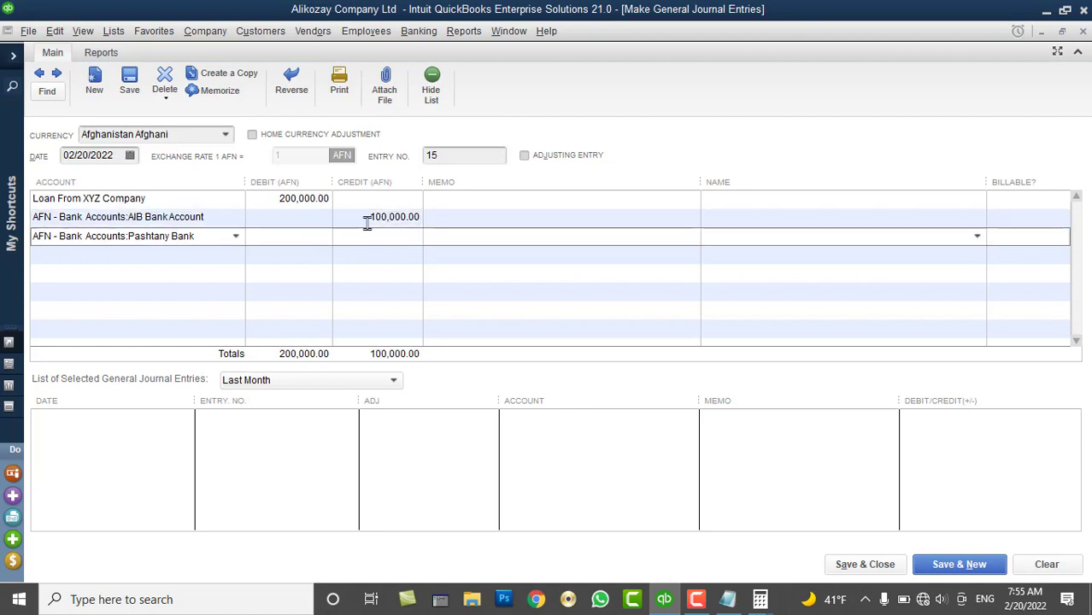
{"action": "type", "text": "100000"}
{"action": "key", "text": "Down"}
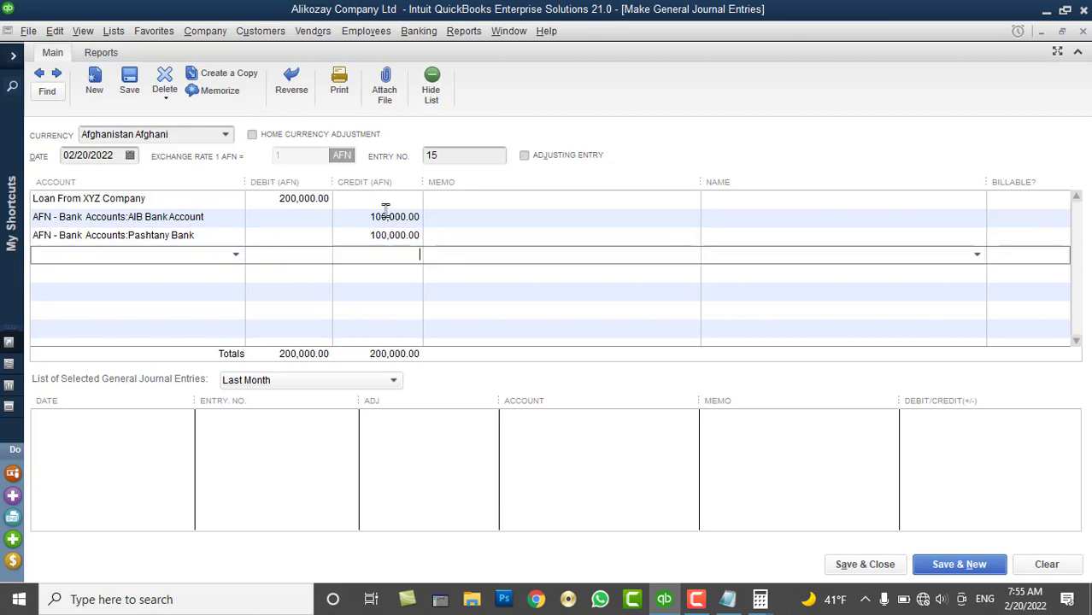
{"action": "left_click", "coordinate": [459, 199]}
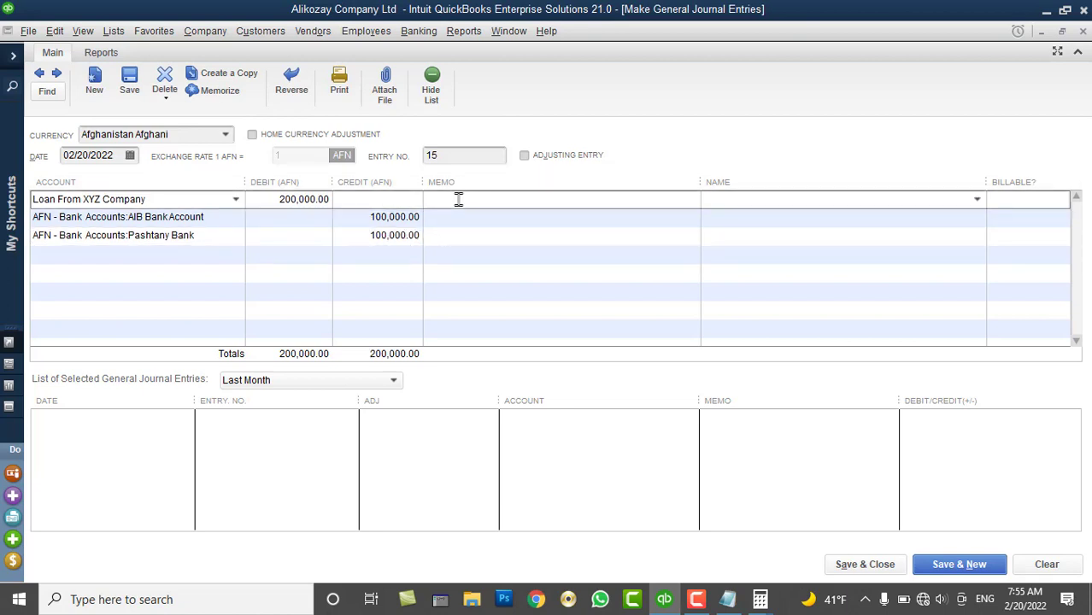
{"action": "type", "text": "200000 AFN Pai"}
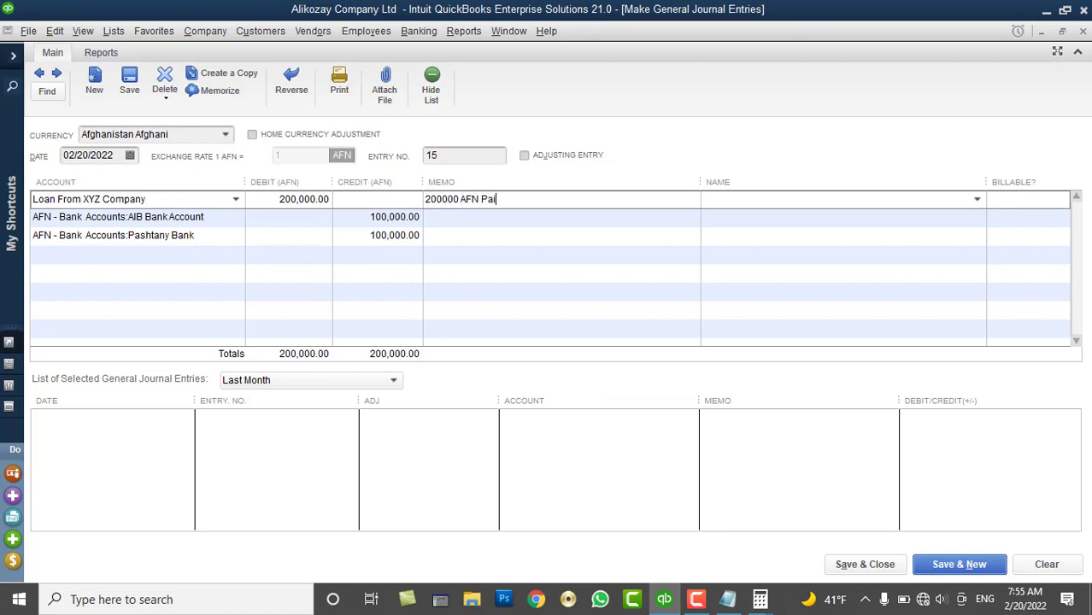
{"action": "type", "text": "d to XYZ Company"}
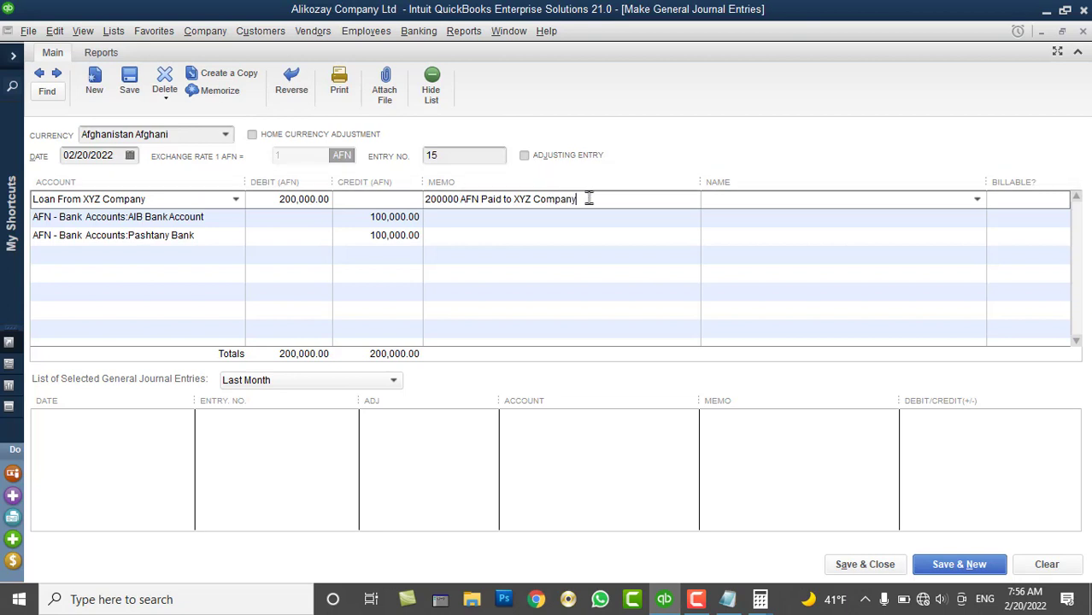
Copy the '200000 AFN Paid to XYZ Company' memo onto the AIB and Pashtany Bank lines
{"action": "left_click_drag", "start_coordinate": [592, 197], "coordinate": [414, 214]}
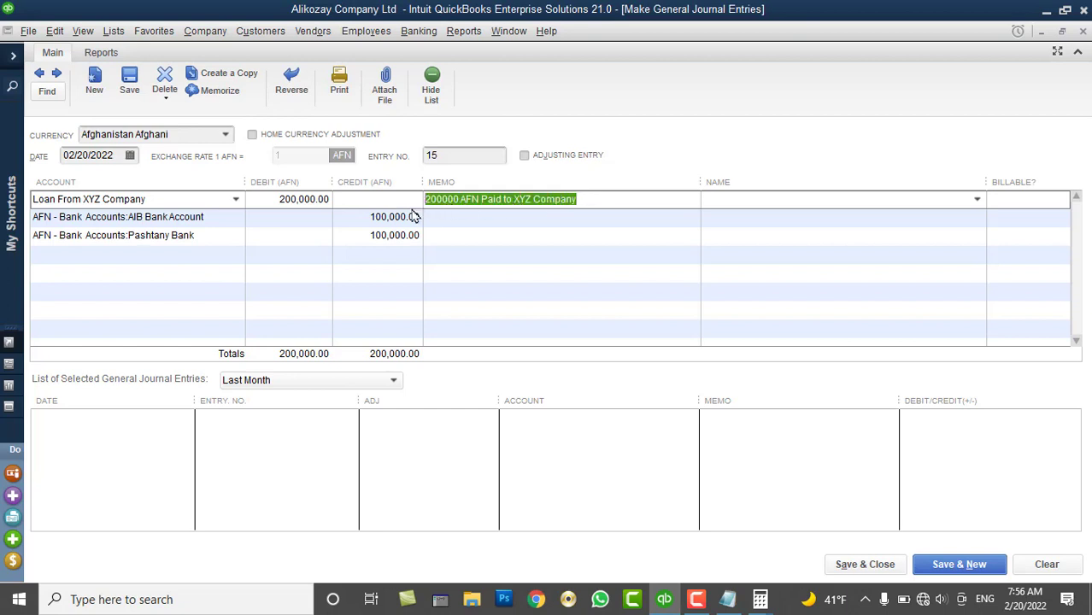
{"action": "key", "text": "ctrl+c"}
{"action": "left_click", "coordinate": [455, 224]}
{"action": "key", "text": "ctrl+v"}
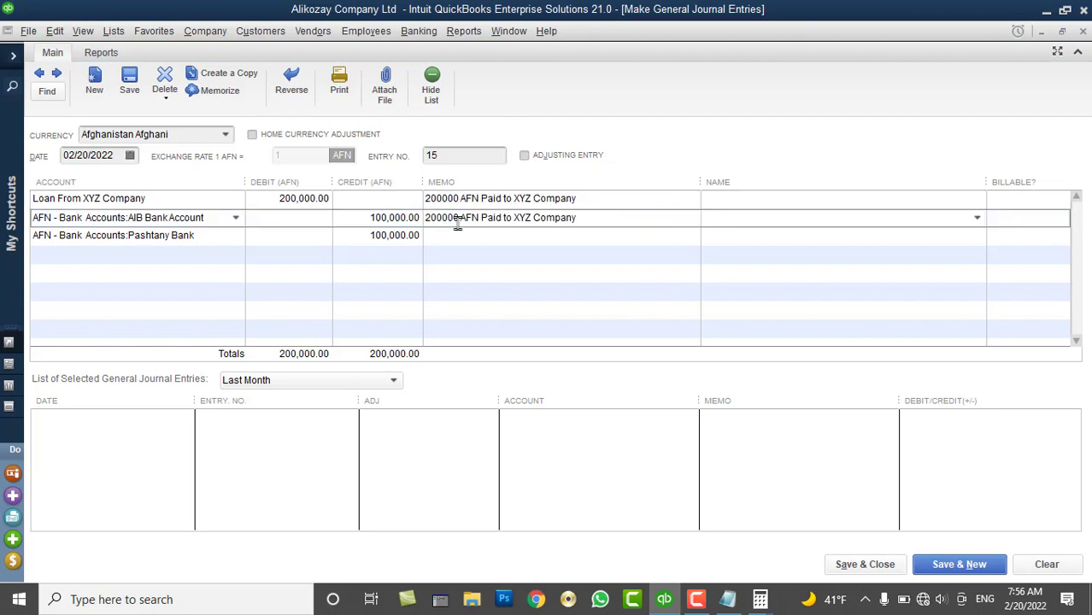
{"action": "left_click", "coordinate": [451, 236]}
{"action": "key", "text": "ctrl+v"}
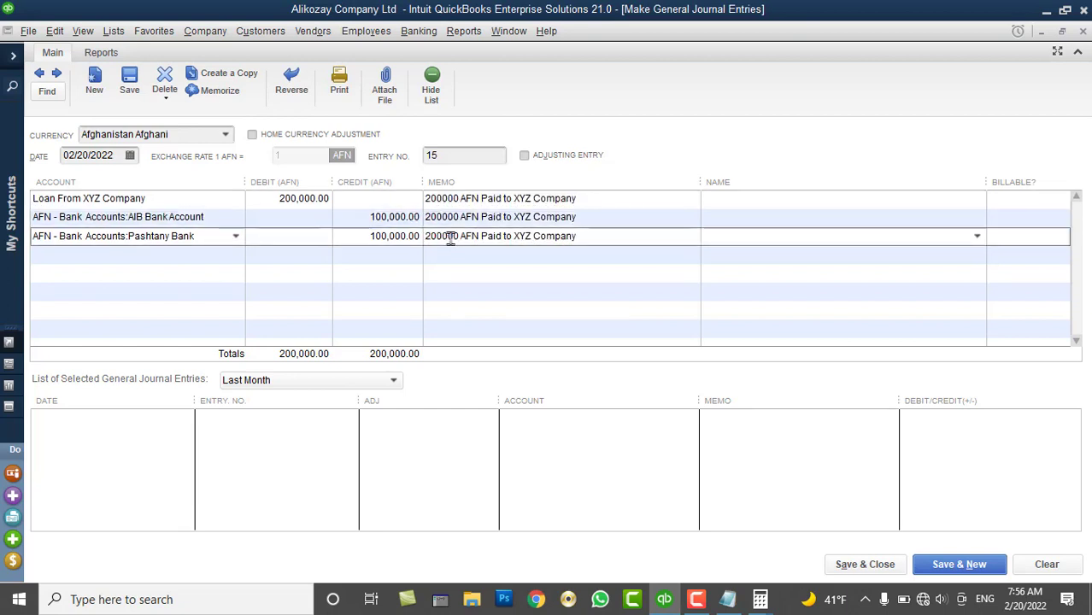
Assign the new Other name to the loan line and save the entry
{"action": "left_click", "coordinate": [927, 200]}
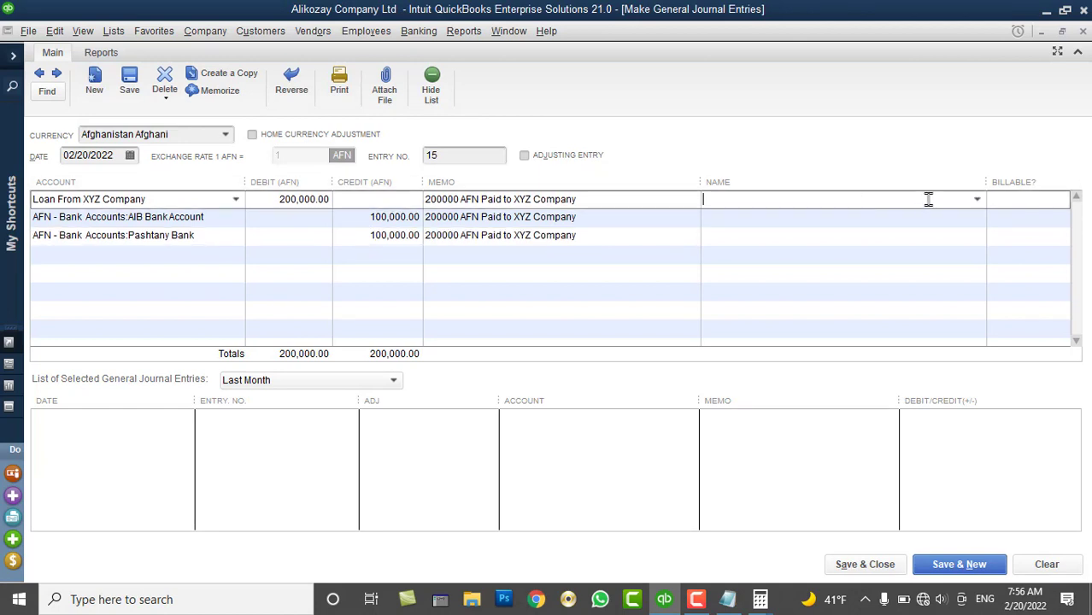
{"action": "left_click", "coordinate": [979, 199]}
{"action": "left_click", "coordinate": [979, 202]}
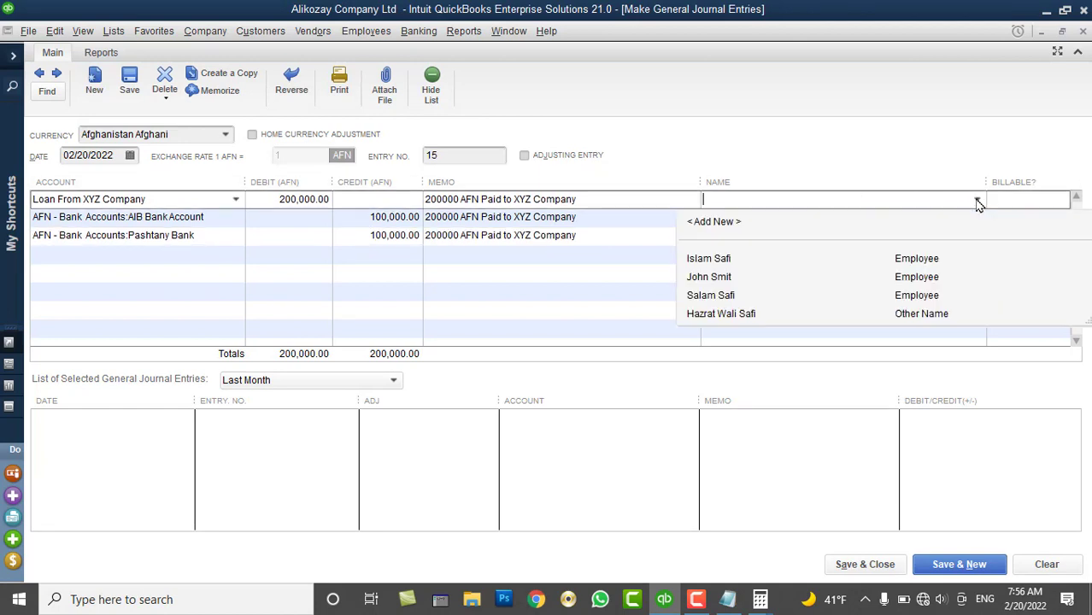
{"action": "left_click", "coordinate": [738, 316]}
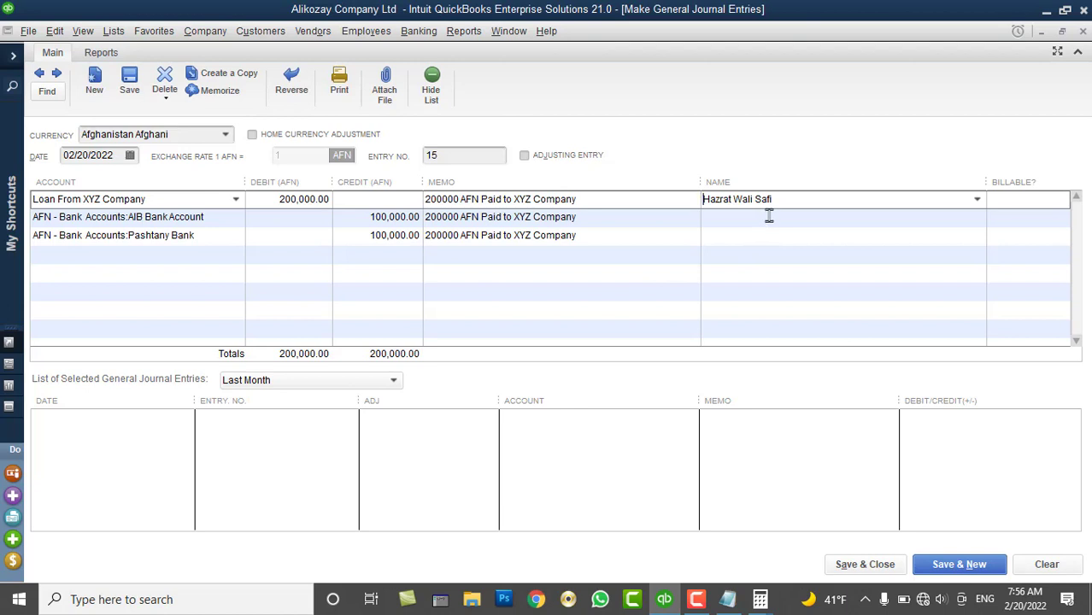
{"action": "left_click", "coordinate": [841, 562]}
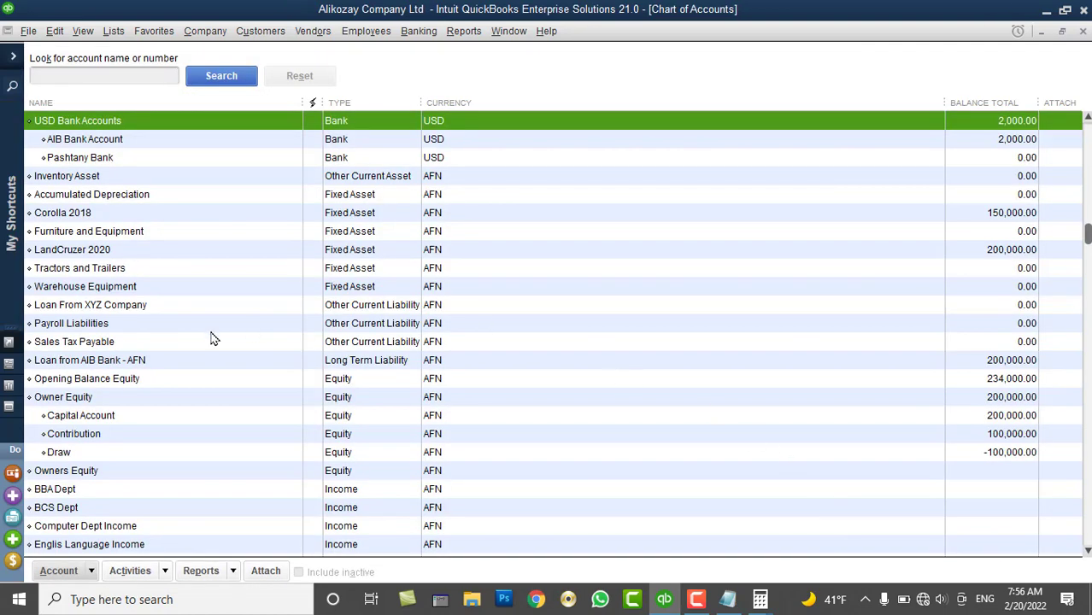
Check the Loan From XYZ Company (0.00) and AFN - Bank Accounts balances, then open the Company Snapshot
{"action": "left_click", "coordinate": [136, 309]}
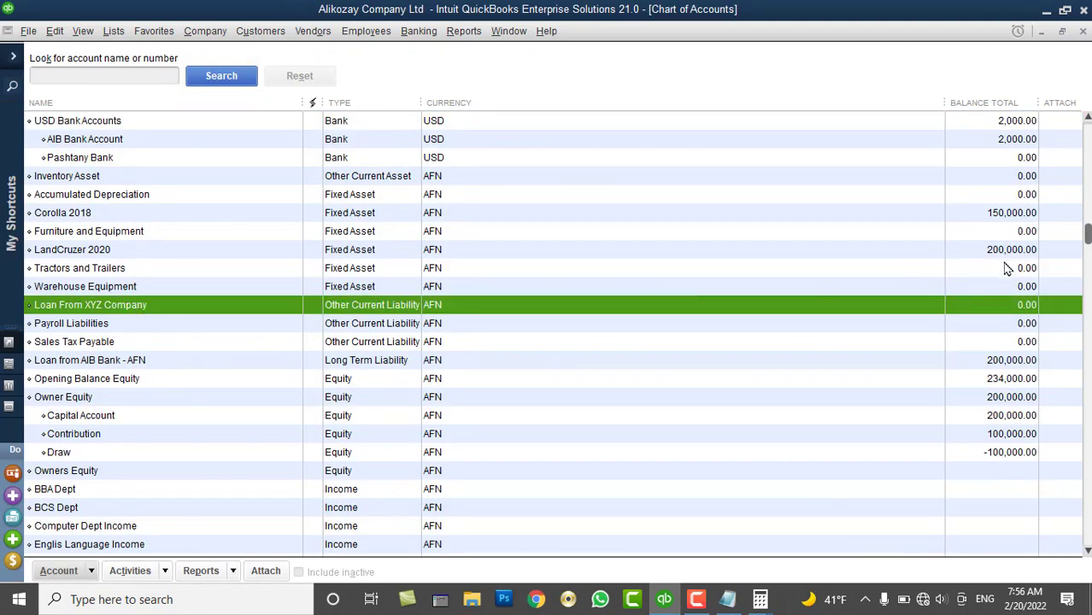
{"action": "scroll", "coordinate": [217, 219], "scroll_direction": "up", "scroll_amount": 2}
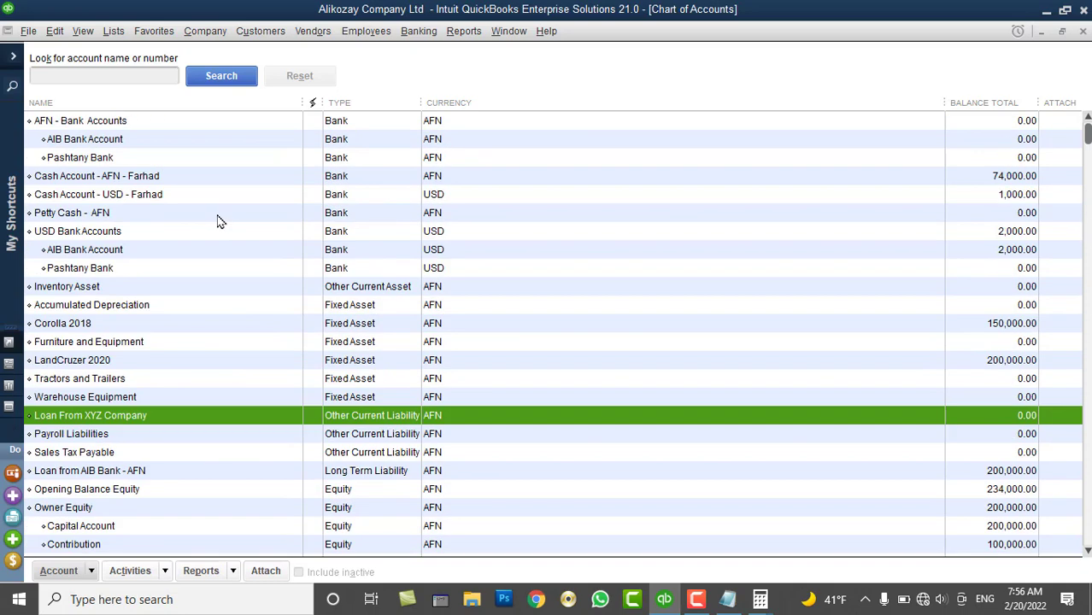
{"action": "left_click", "coordinate": [101, 122]}
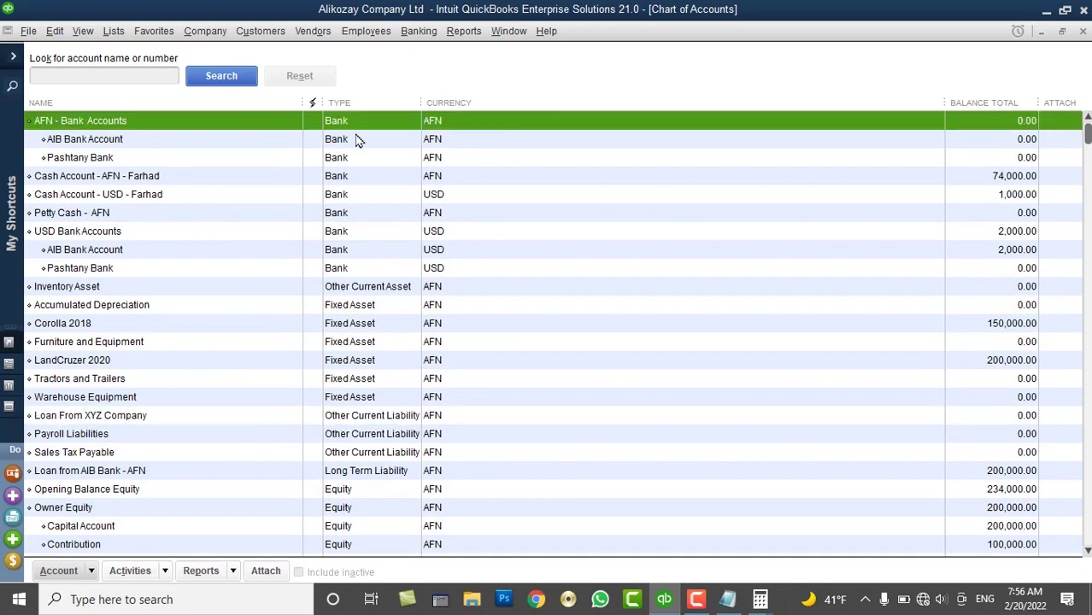
{"action": "left_click", "coordinate": [13, 56]}
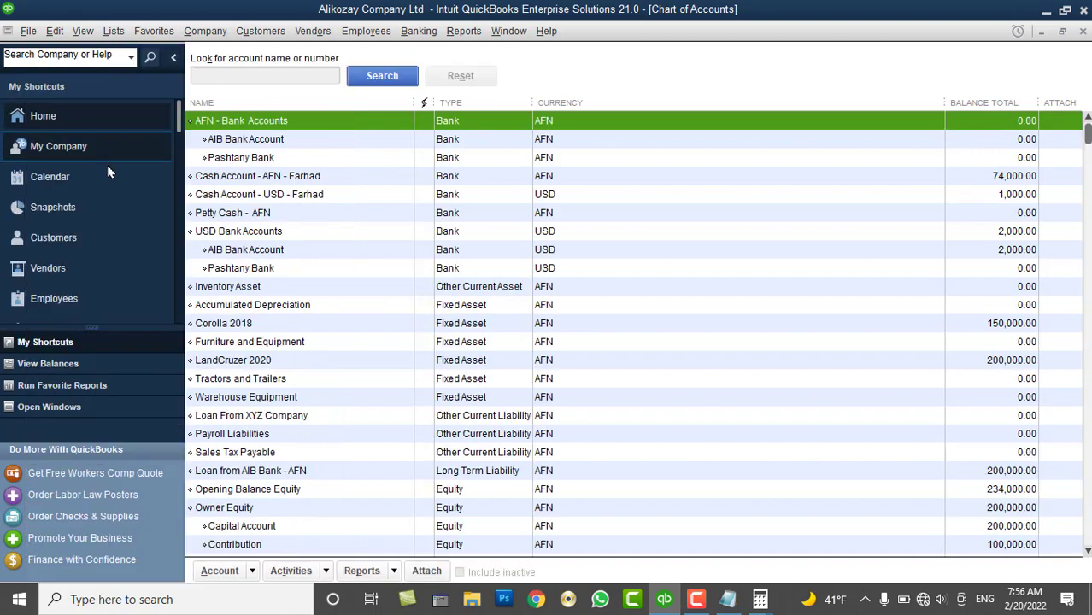
{"action": "left_click", "coordinate": [79, 210]}
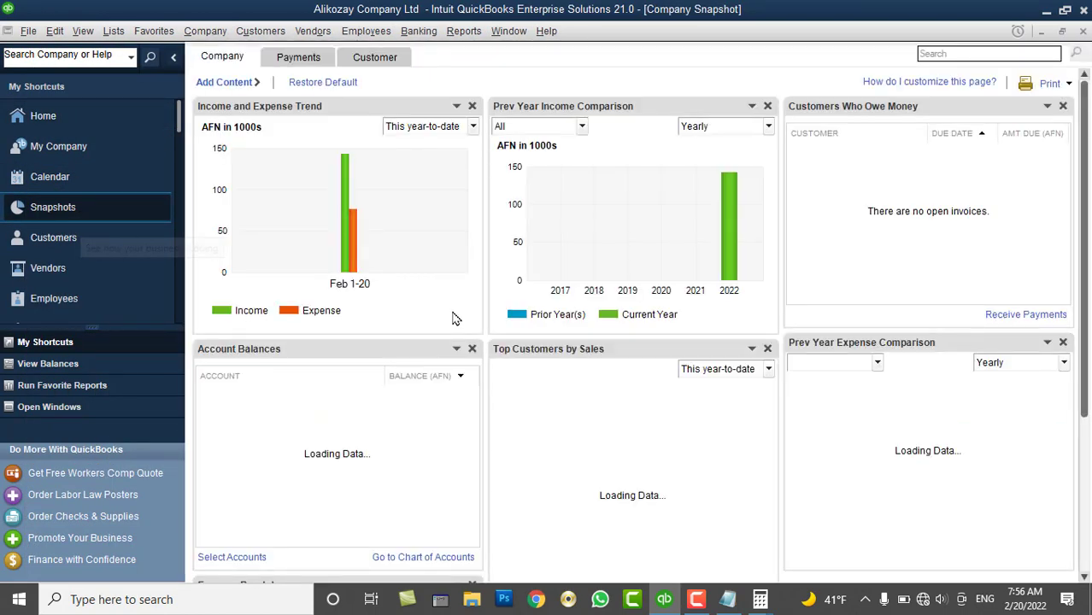
{"action": "scroll", "coordinate": [341, 423], "scroll_direction": "down", "scroll_amount": 1}
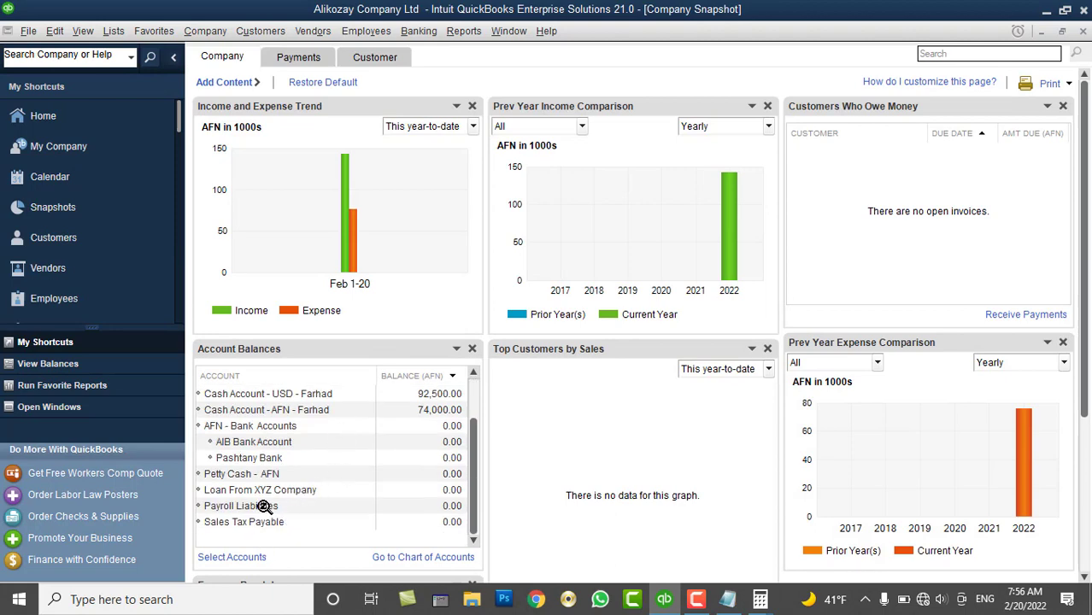
{"action": "left_click", "coordinate": [224, 492]}
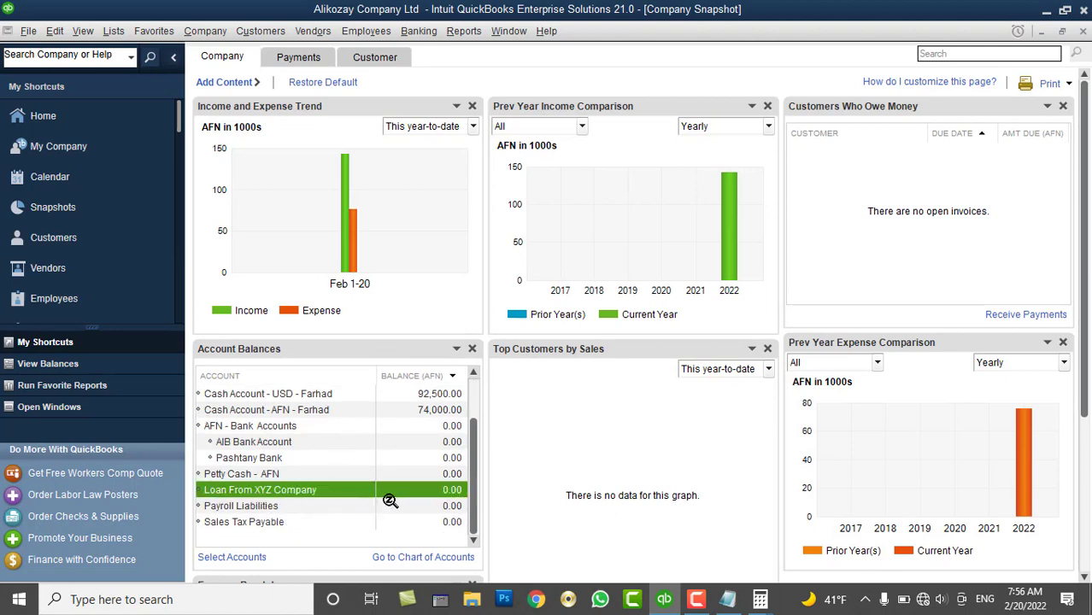
{"action": "scroll", "coordinate": [389, 469], "scroll_direction": "up", "scroll_amount": 1}
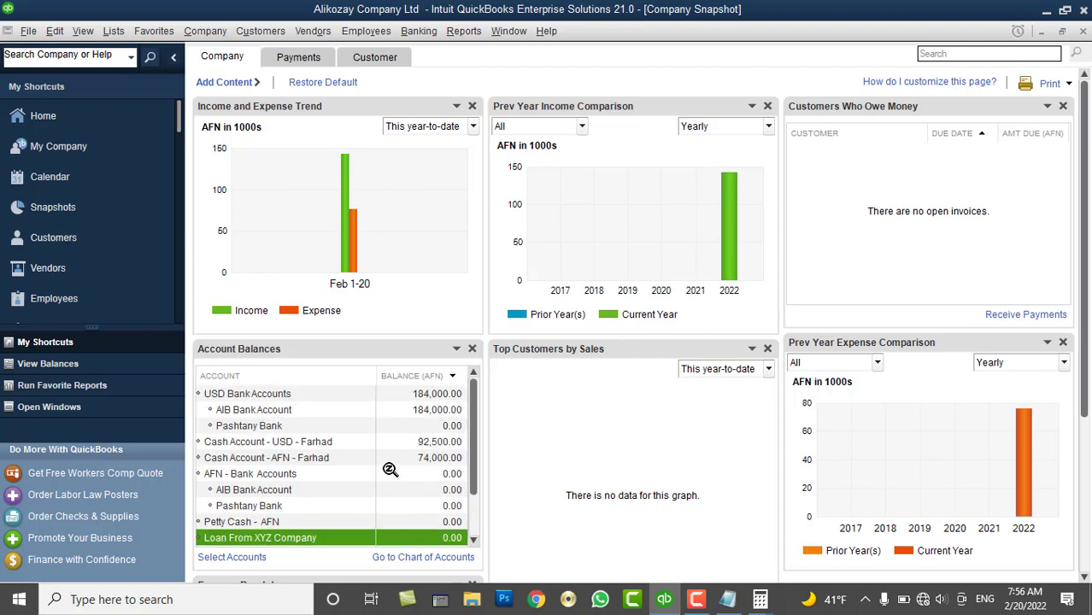
{"action": "scroll", "coordinate": [401, 435], "scroll_direction": "down", "scroll_amount": 1}
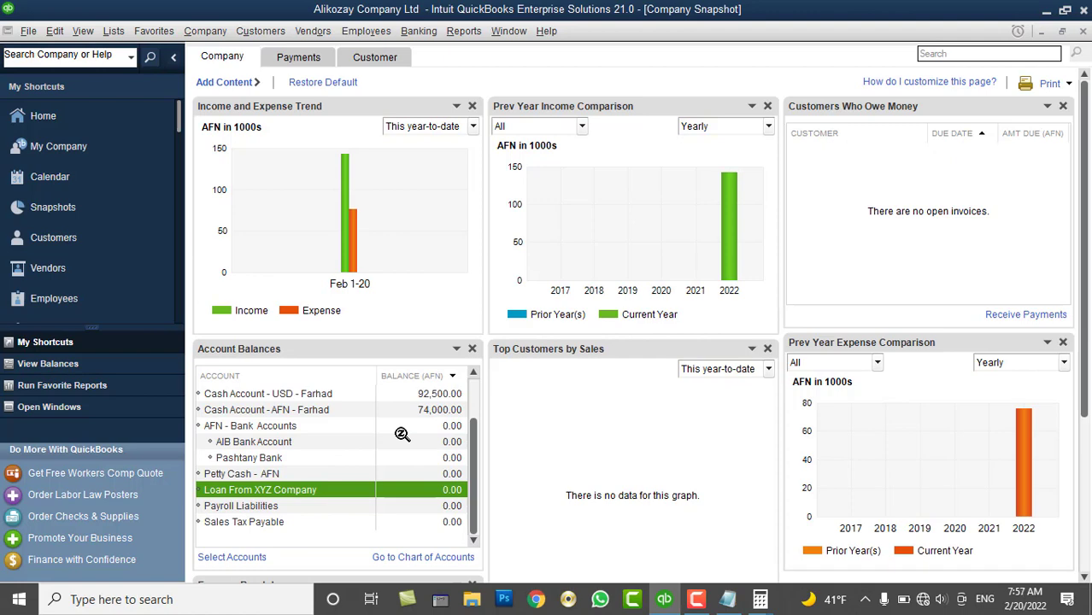
{"action": "scroll", "coordinate": [401, 435], "scroll_direction": "up", "scroll_amount": 1}
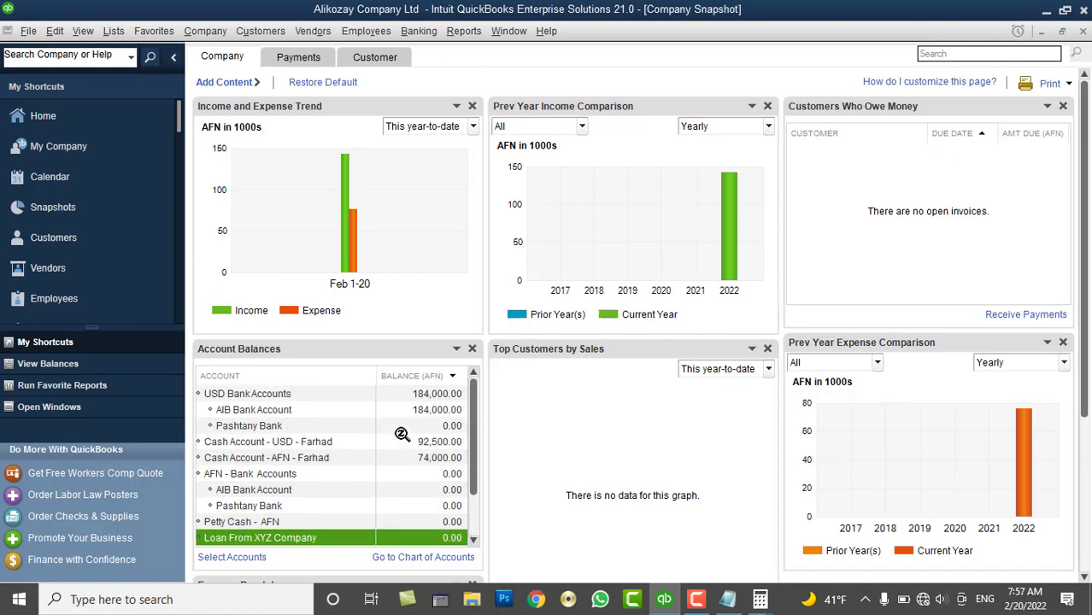
{"action": "left_click", "coordinate": [298, 445]}
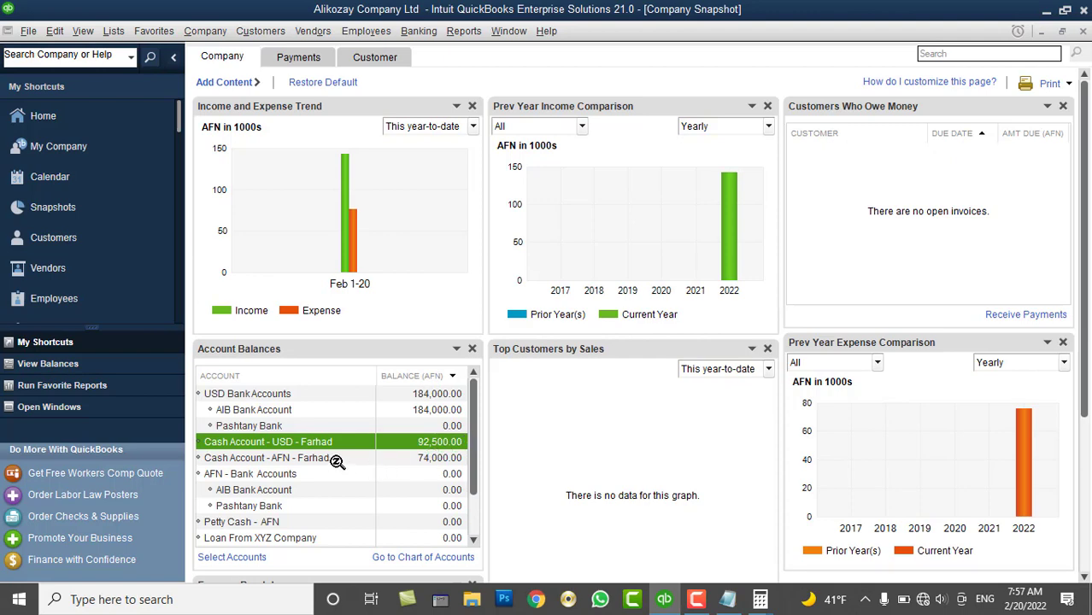
{"action": "left_click", "coordinate": [336, 462]}
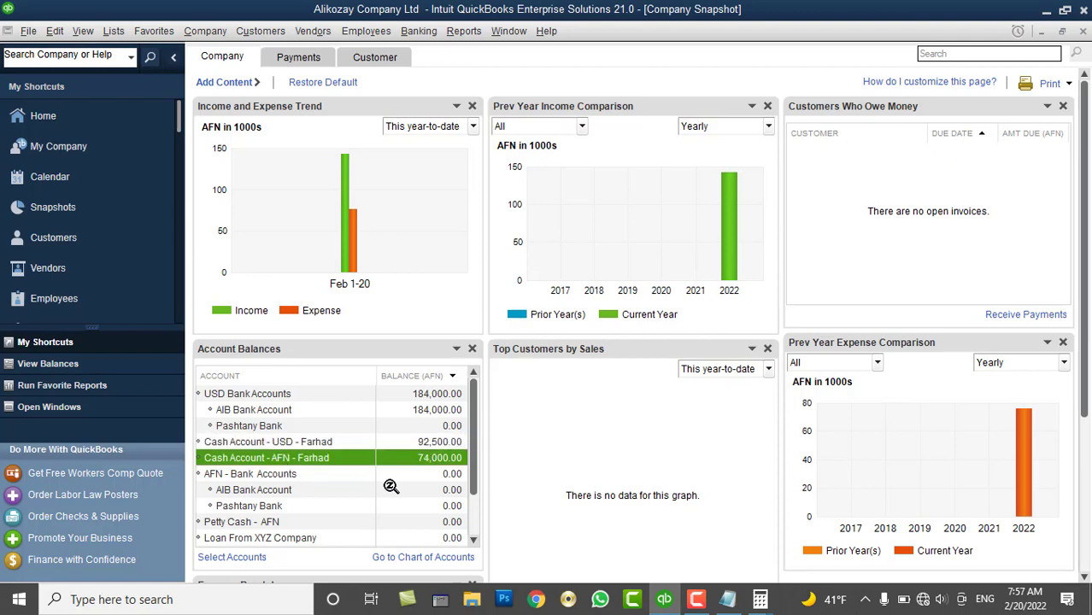
{"action": "left_click", "coordinate": [438, 442]}
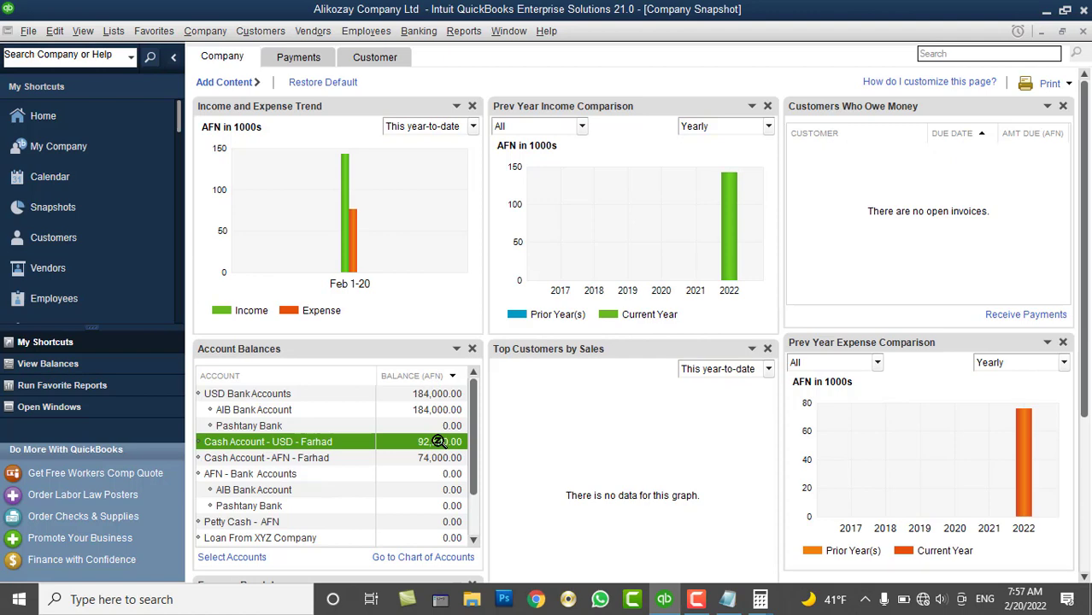
{"action": "left_click", "coordinate": [283, 414]}
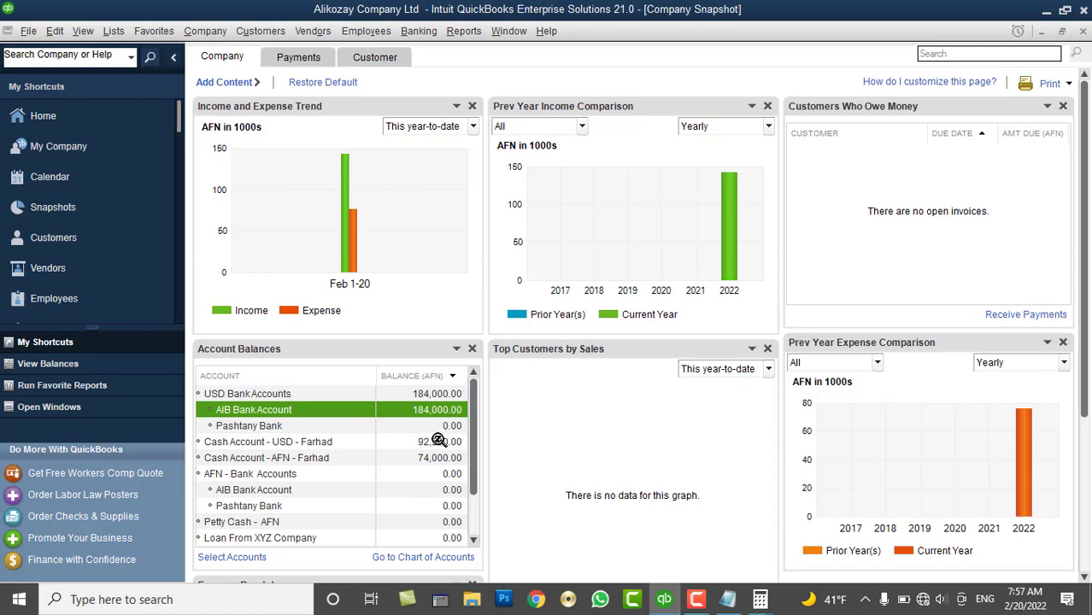
{"action": "scroll", "coordinate": [436, 432], "scroll_direction": "down", "scroll_amount": 1}
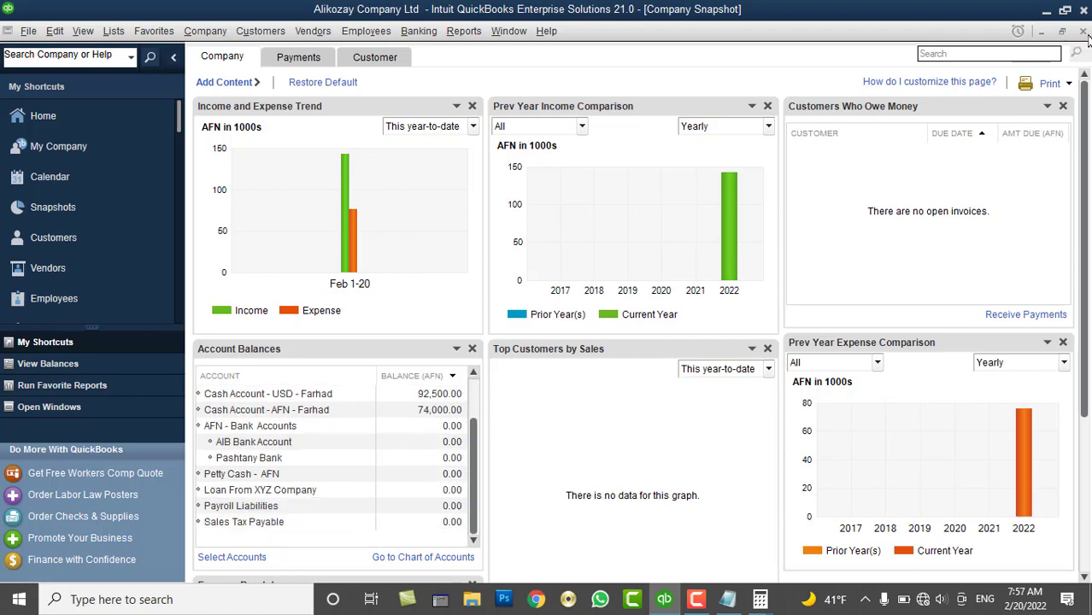
{"action": "left_click", "coordinate": [1084, 32]}
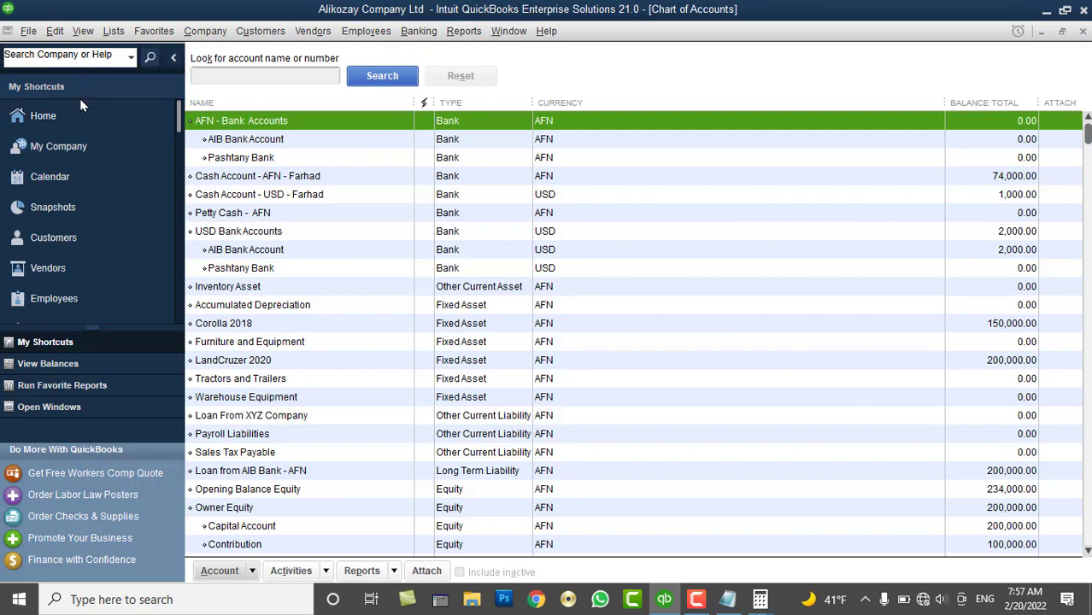
Reopen the Company Snapshot to review it, then close it back to the Chart of Accounts
{"action": "left_click", "coordinate": [83, 211]}
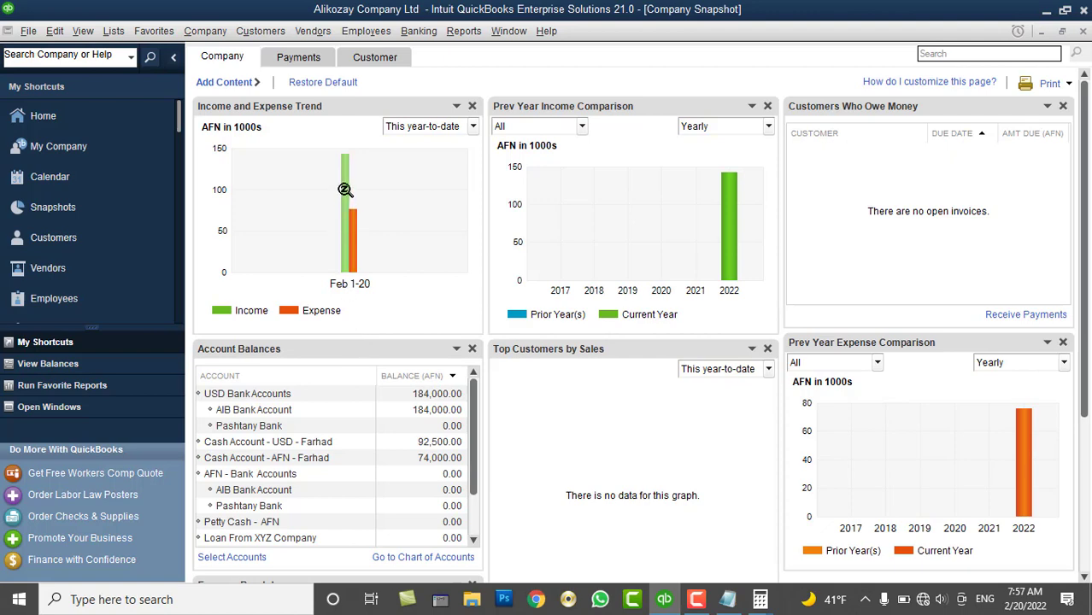
{"action": "mouse_move", "coordinate": [344, 190]}
{"action": "mouse_move", "coordinate": [354, 240]}
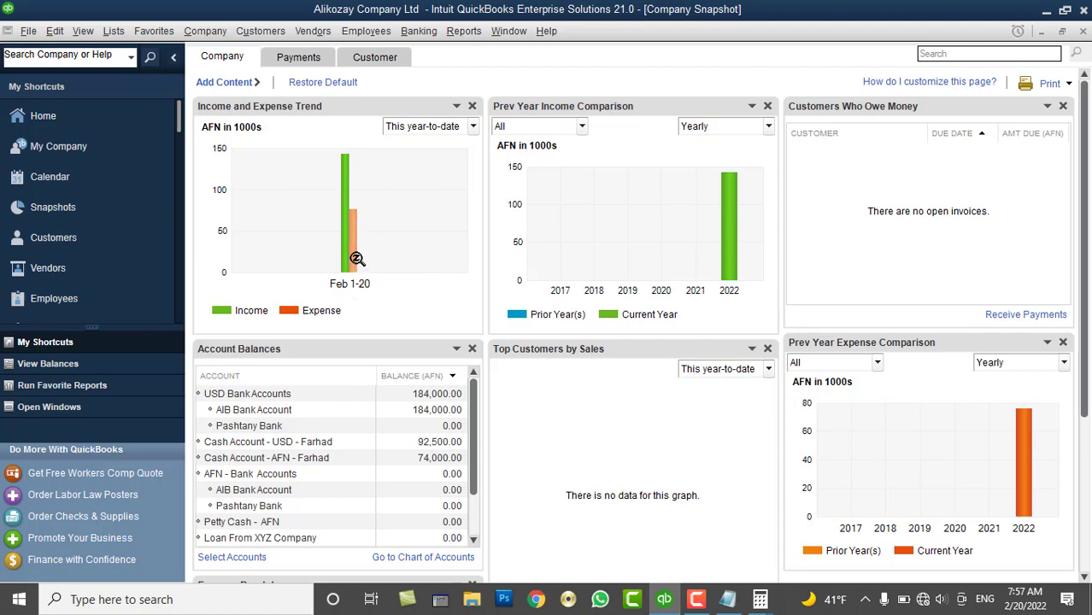
{"action": "mouse_move", "coordinate": [357, 259]}
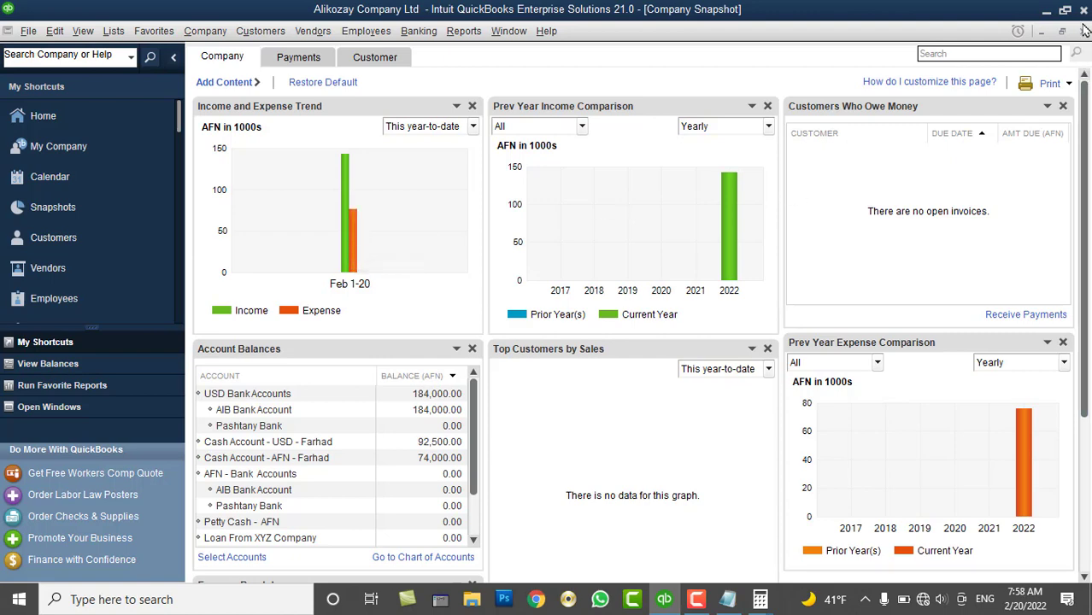
{"action": "left_click", "coordinate": [1083, 31]}
Run the Company & Financial Balance Sheet Standard report and scroll to the 700,500.00 total assets
{"action": "left_click", "coordinate": [475, 34]}
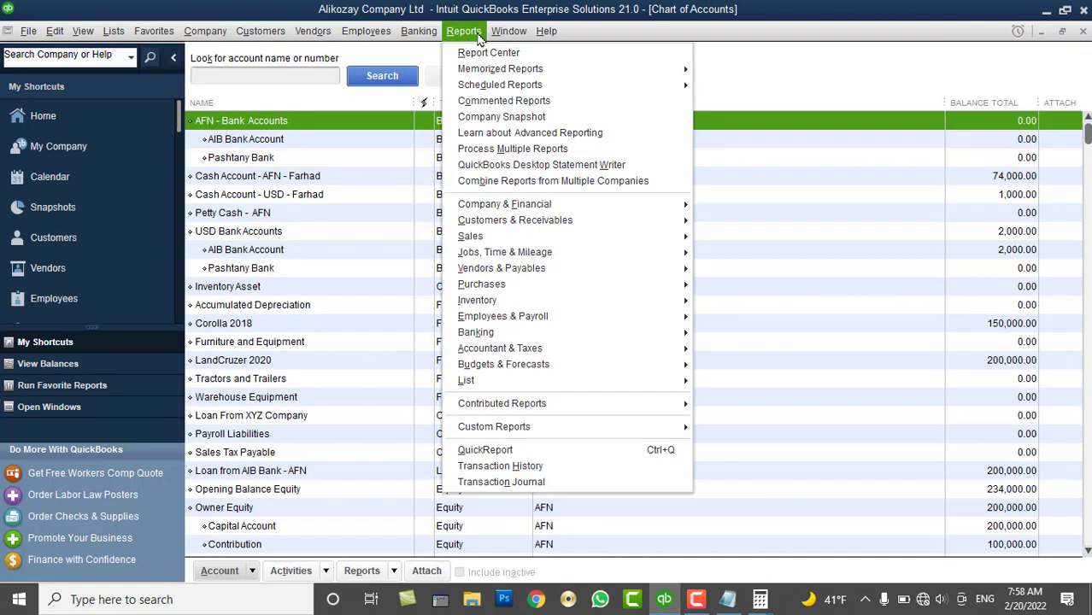
{"action": "mouse_move", "coordinate": [506, 205]}
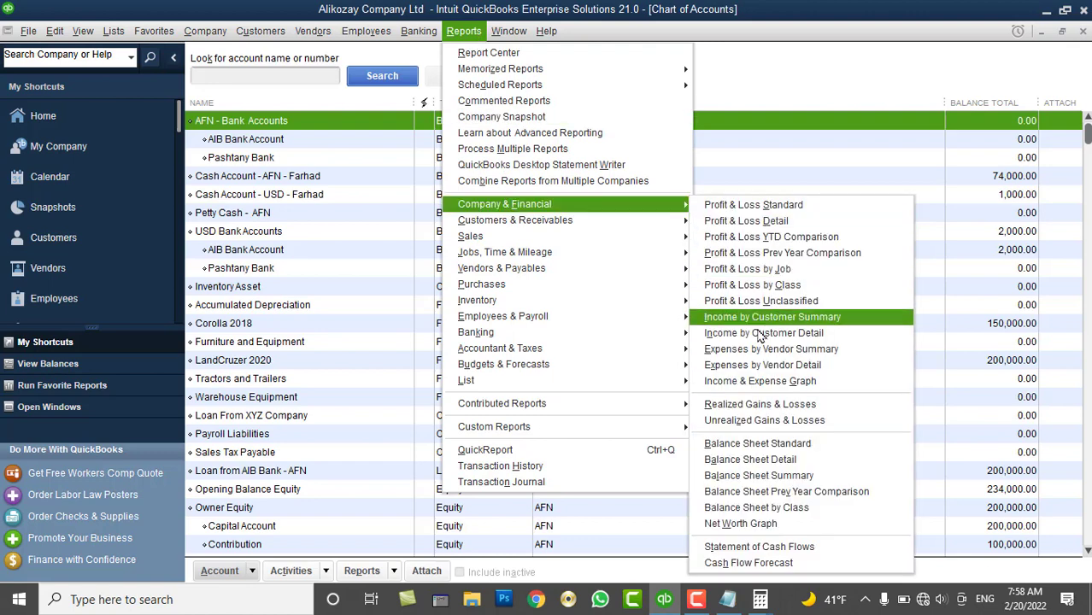
{"action": "left_click", "coordinate": [730, 438]}
{"action": "scroll", "coordinate": [850, 399], "scroll_direction": "down", "scroll_amount": 3}
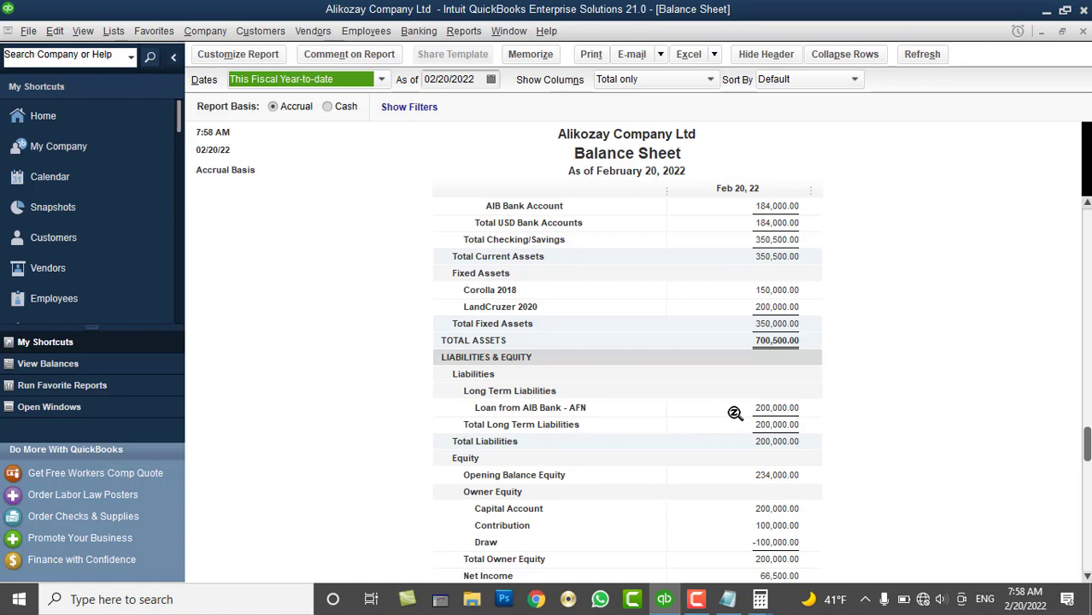
Check the Pashtany Bank and Loan From XYZ Company balances in the Company Snapshot, then open the Chart of Accounts
{"action": "left_click", "coordinate": [87, 209]}
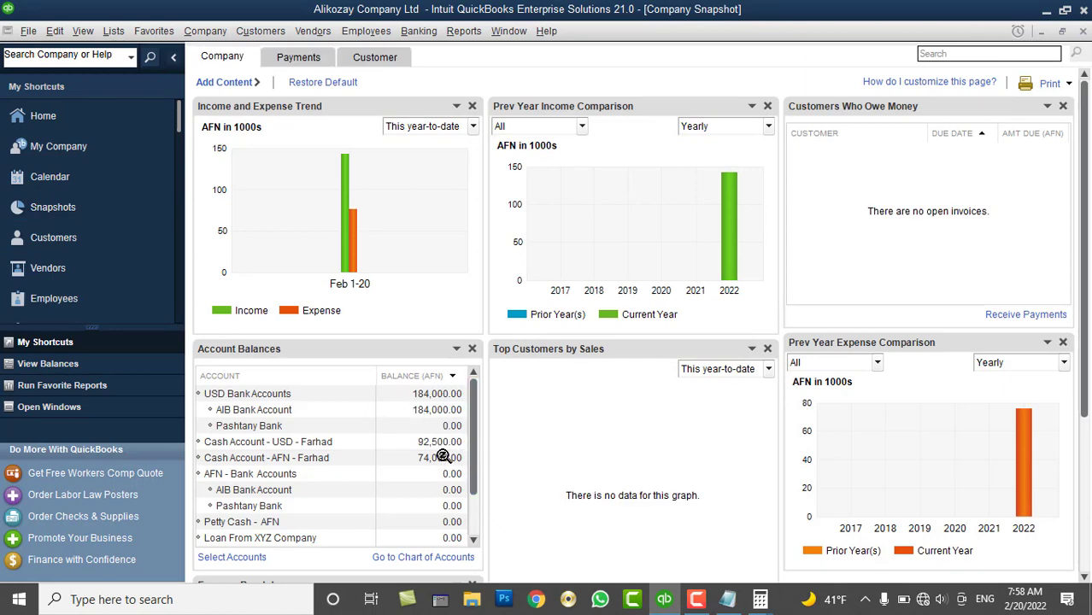
{"action": "left_click", "coordinate": [273, 505]}
{"action": "scroll", "coordinate": [303, 492], "scroll_direction": "down", "scroll_amount": 1}
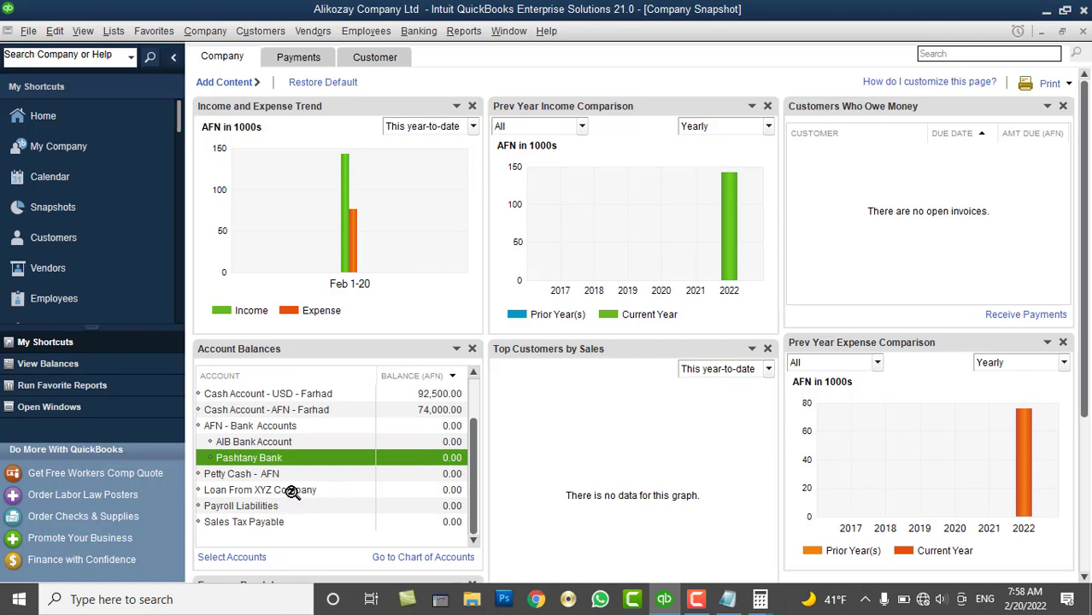
{"action": "left_click", "coordinate": [292, 493]}
{"action": "scroll", "coordinate": [326, 436], "scroll_direction": "up", "scroll_amount": 1}
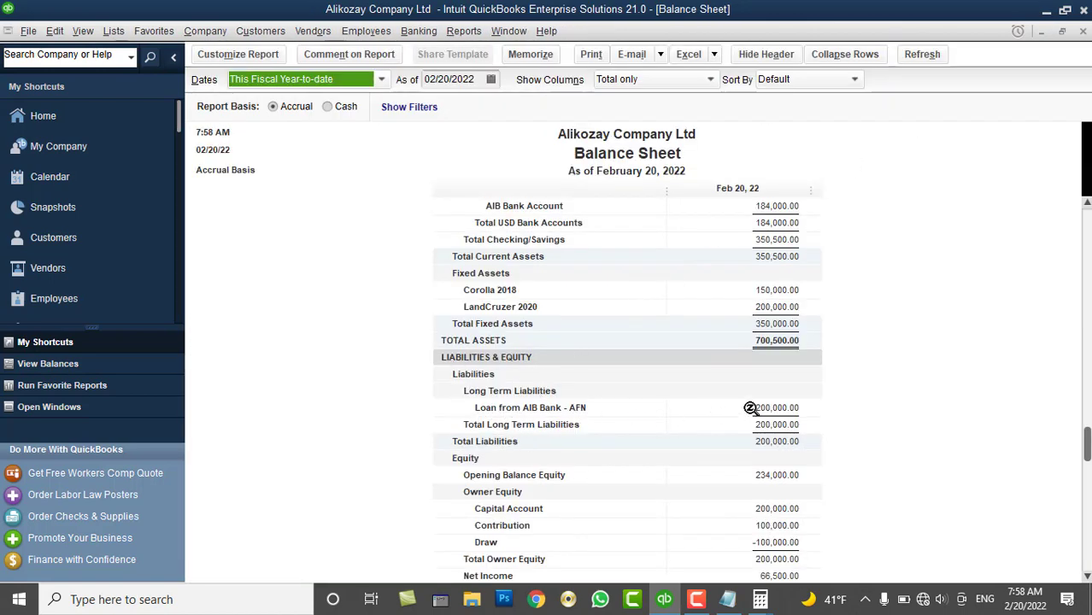
{"action": "left_click", "coordinate": [114, 31]}
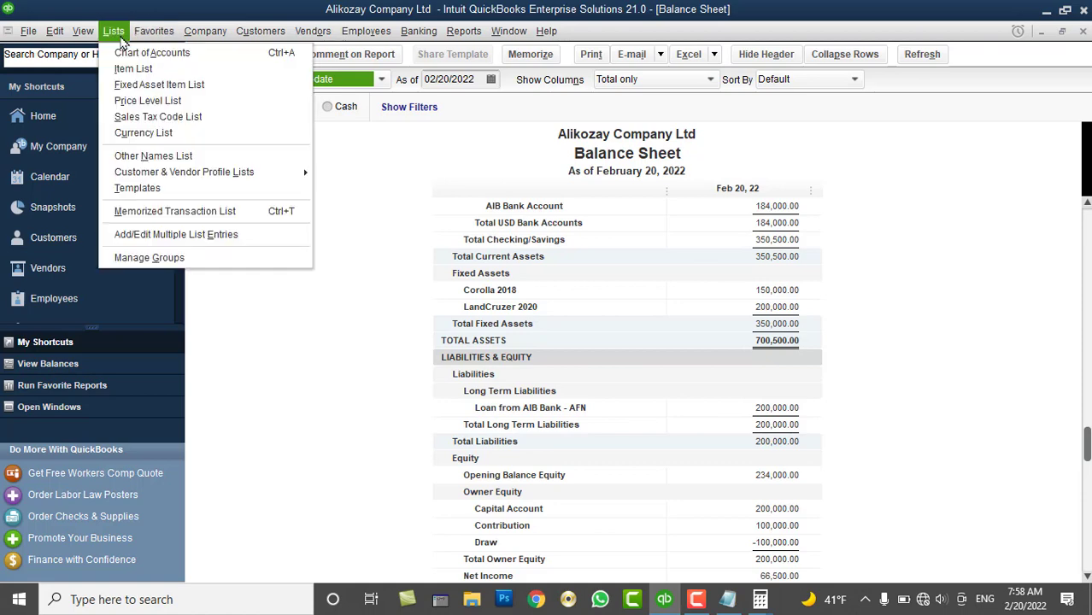
{"action": "left_click", "coordinate": [123, 55]}
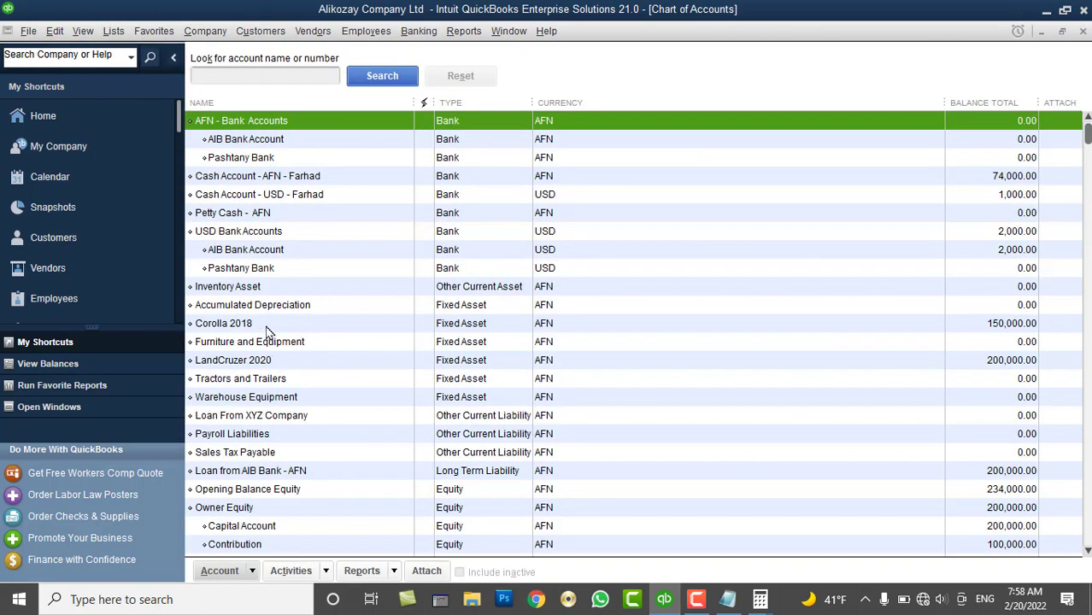
Check the LandCruzer 2020, Loan From XYZ Company and Loan from AIB Bank - AFN balances, then close the Chart of Accounts
{"action": "left_click", "coordinate": [277, 362]}
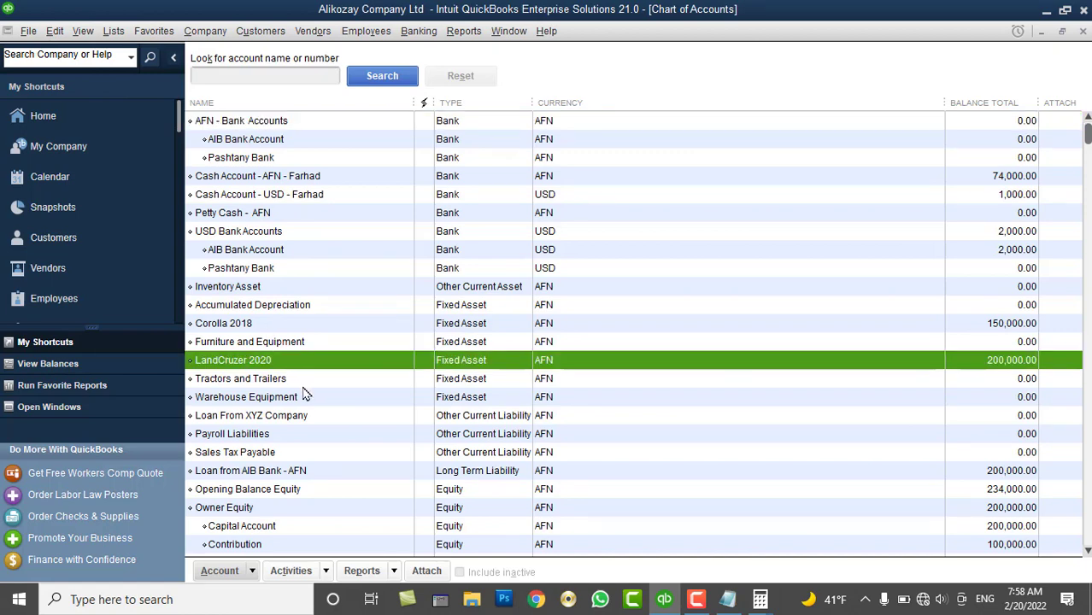
{"action": "left_click", "coordinate": [282, 417]}
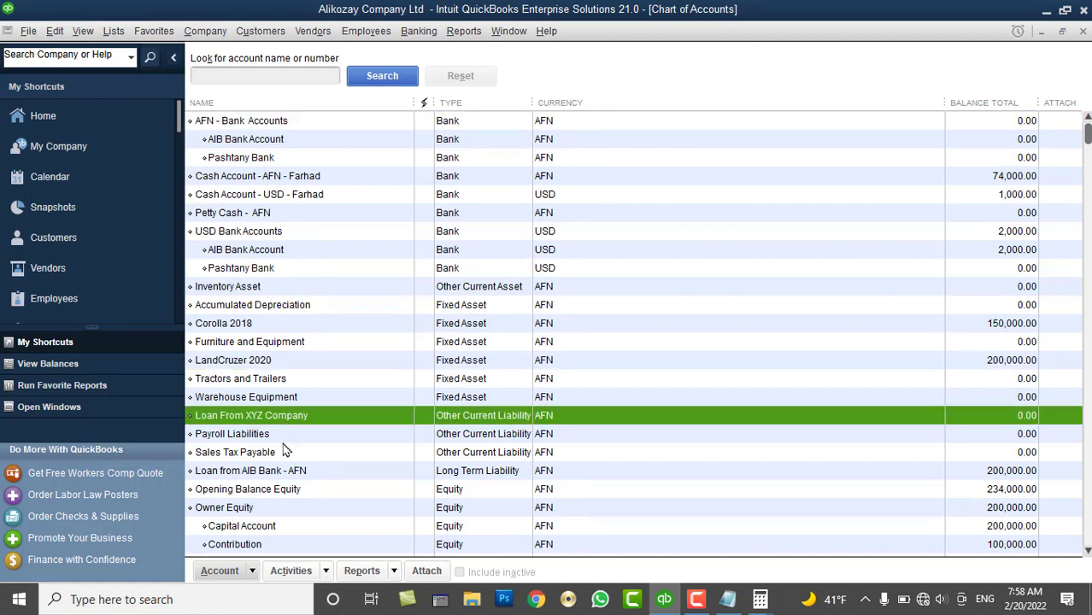
{"action": "left_click", "coordinate": [285, 475]}
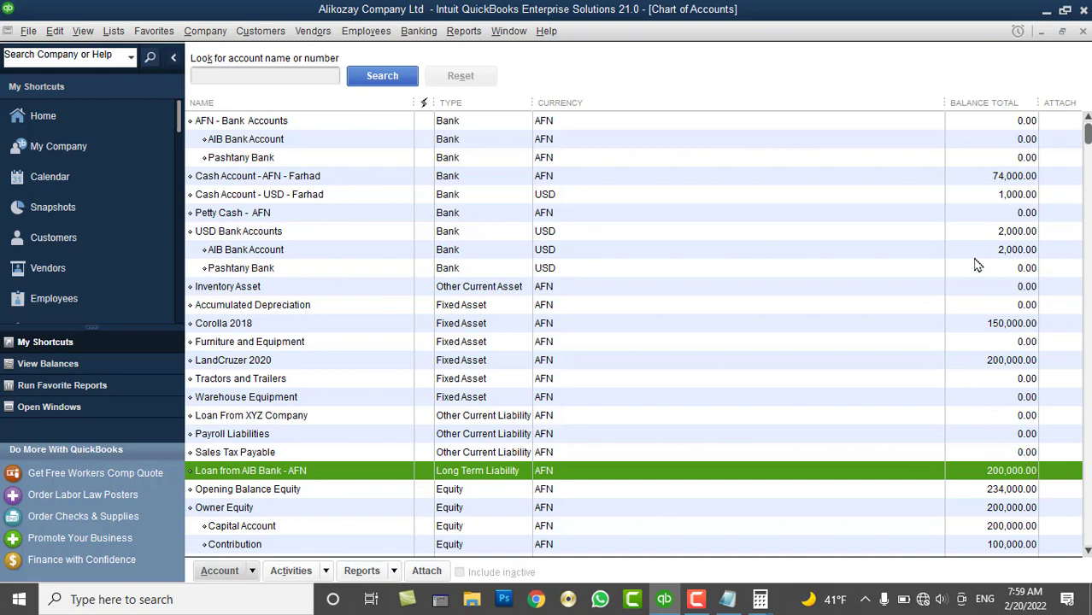
{"action": "left_click", "coordinate": [1082, 31]}
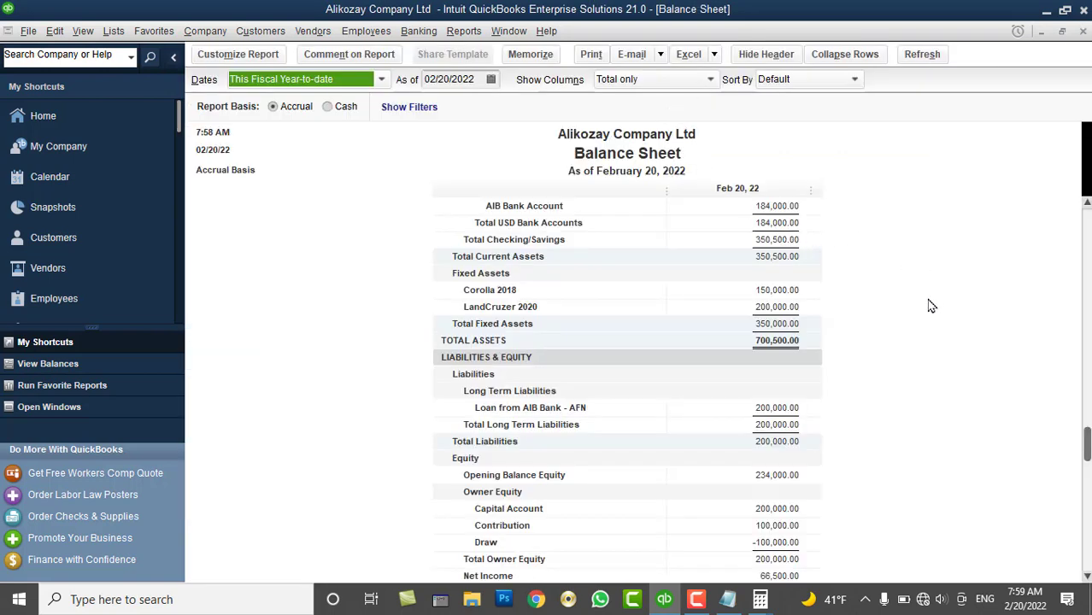
Scroll to the 700,500.00 total liabilities and equity, then reopen the Chart of Accounts from Lists
{"action": "scroll", "coordinate": [932, 306], "scroll_direction": "down", "scroll_amount": 1}
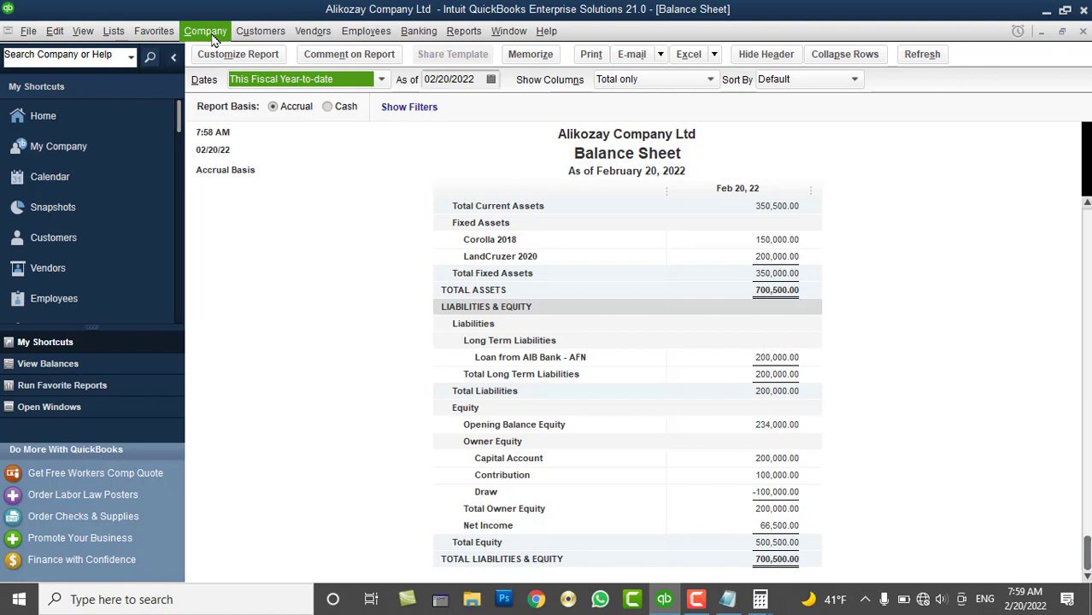
{"action": "left_click", "coordinate": [113, 31]}
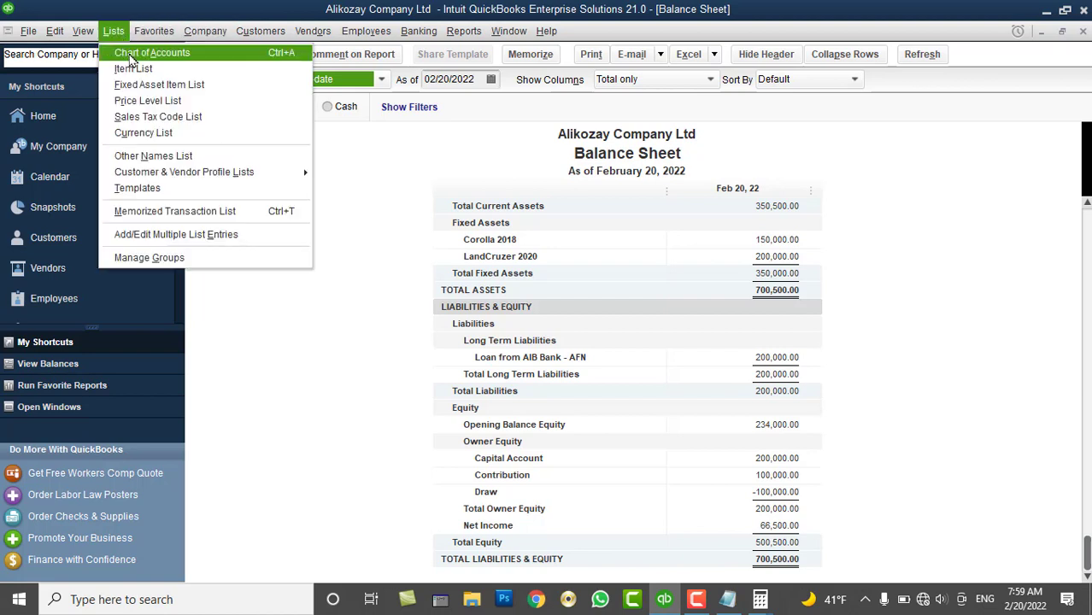
{"action": "left_click", "coordinate": [137, 55]}
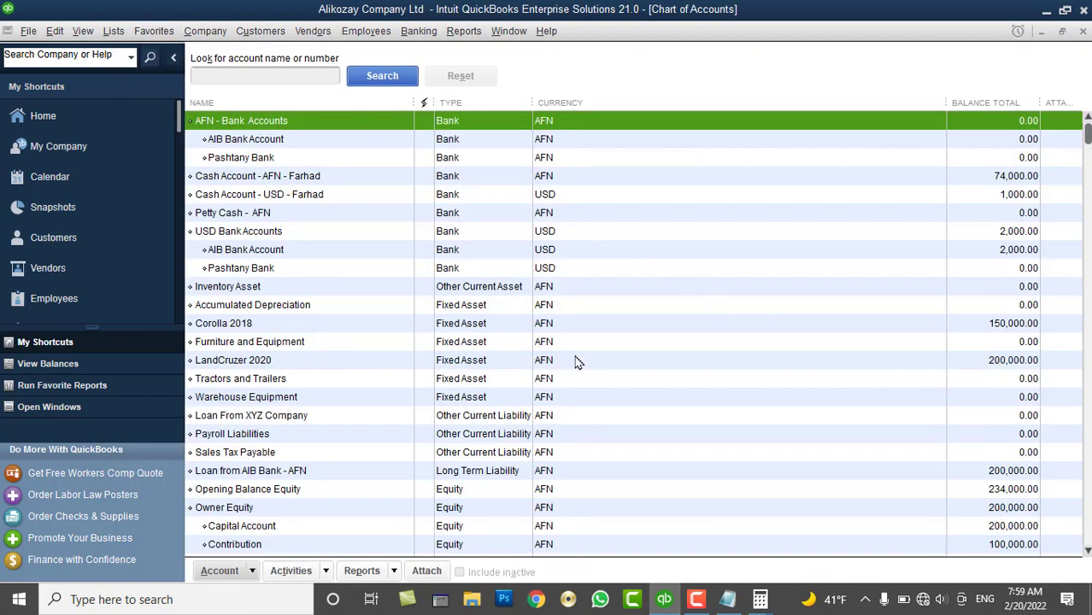
{"action": "scroll", "coordinate": [512, 393], "scroll_direction": "down", "scroll_amount": 4}
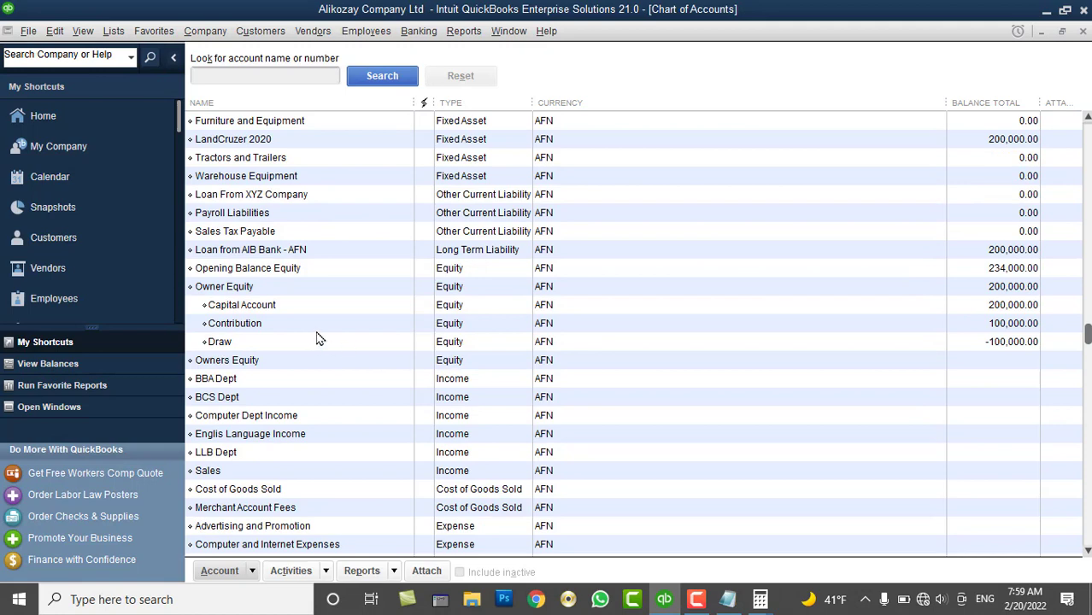
{"action": "left_click", "coordinate": [1011, 289]}
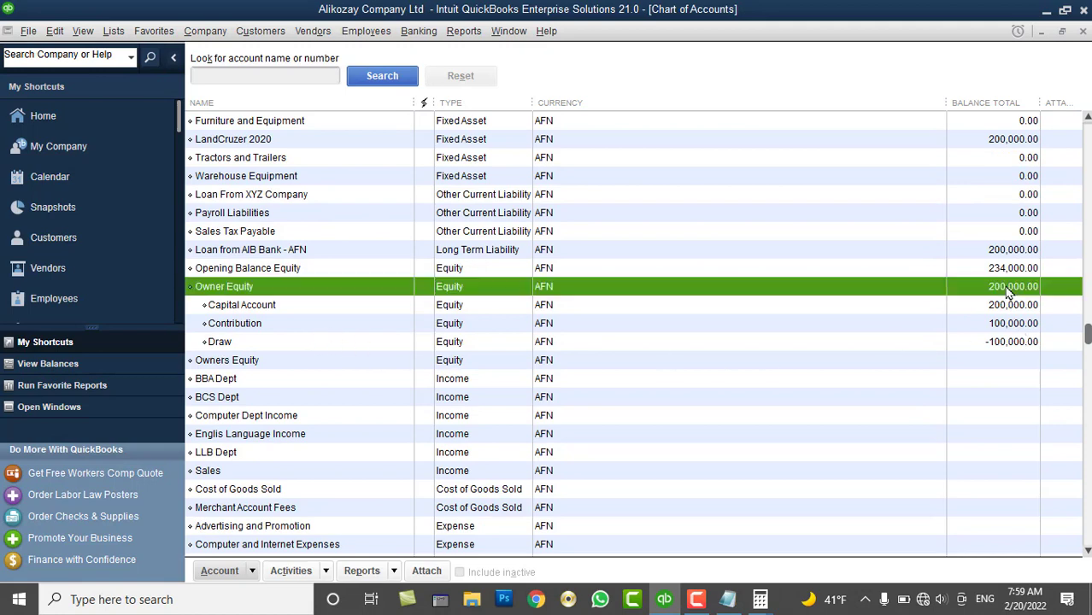
{"action": "left_click", "coordinate": [999, 250]}
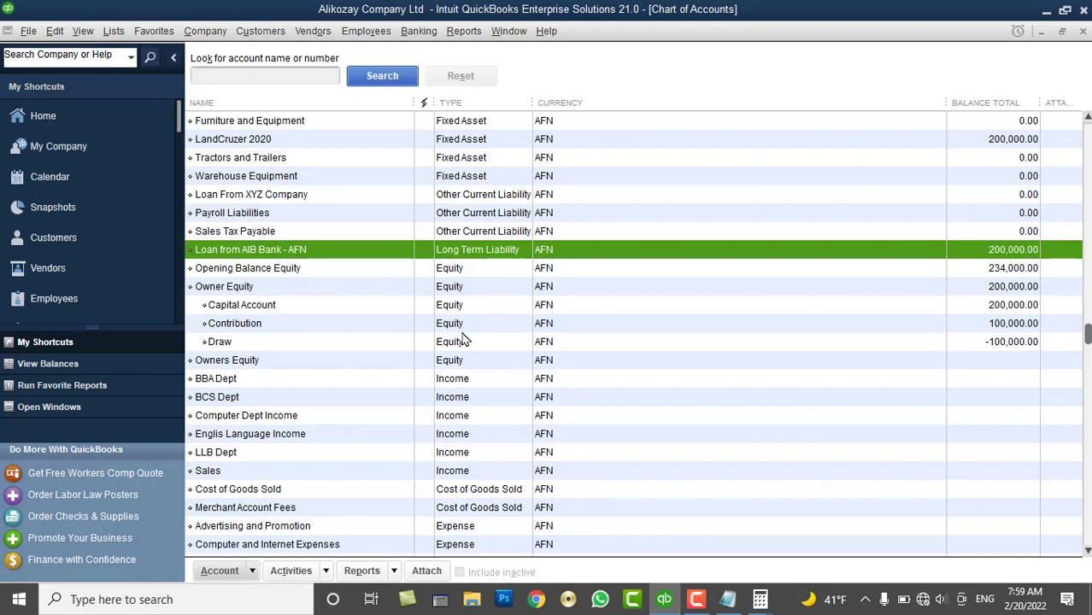
{"action": "scroll", "coordinate": [445, 320], "scroll_direction": "up", "scroll_amount": 1}
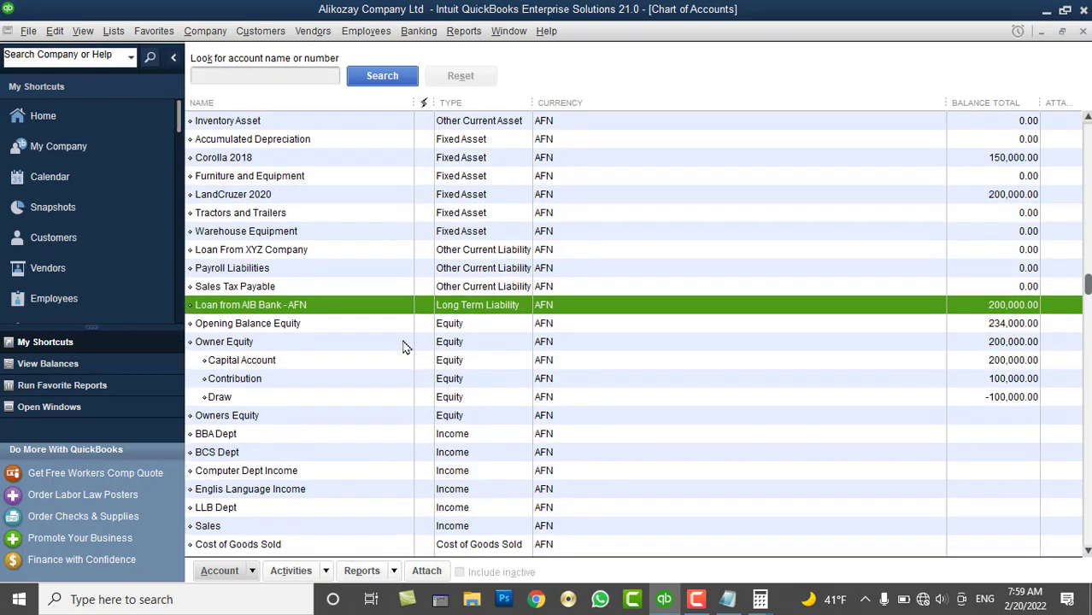
{"action": "left_click", "coordinate": [267, 362]}
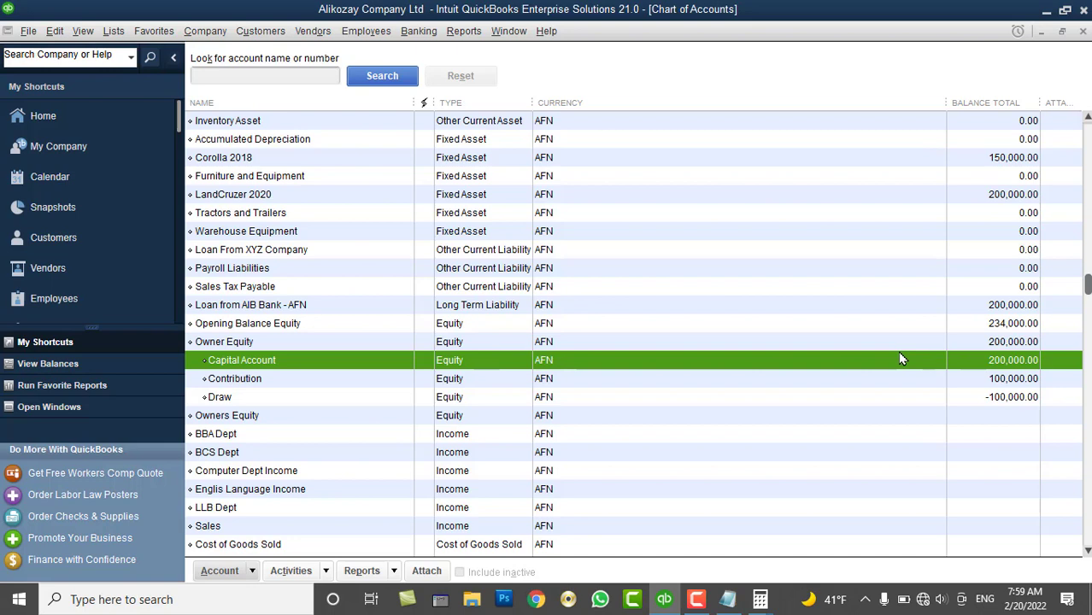
{"action": "left_click", "coordinate": [215, 33]}
Start a new general journal entry dated February 20, 2022
{"action": "left_click", "coordinate": [248, 376]}
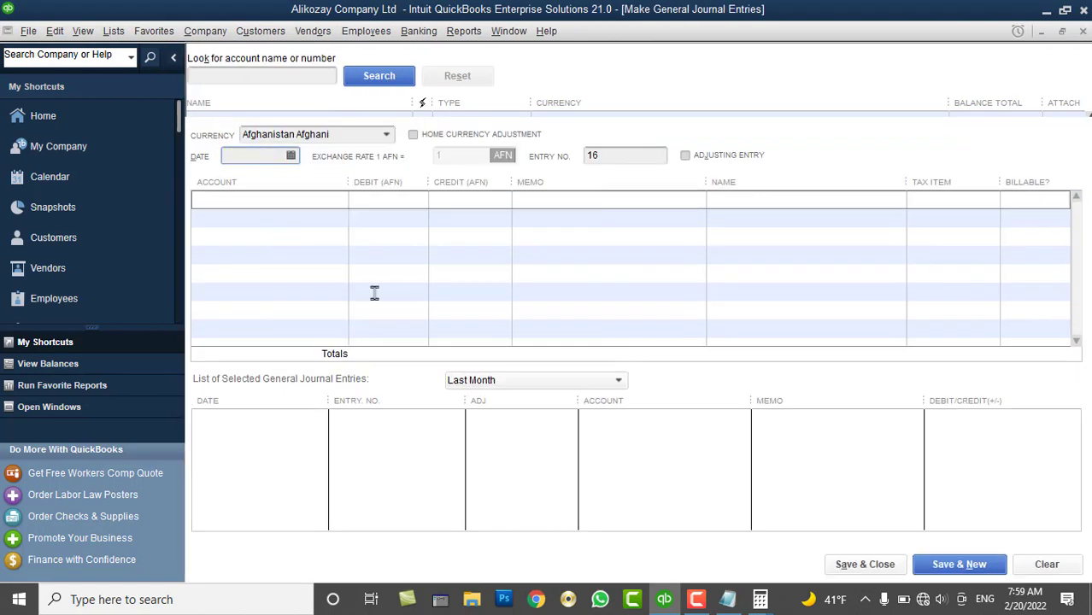
{"action": "left_click", "coordinate": [290, 154]}
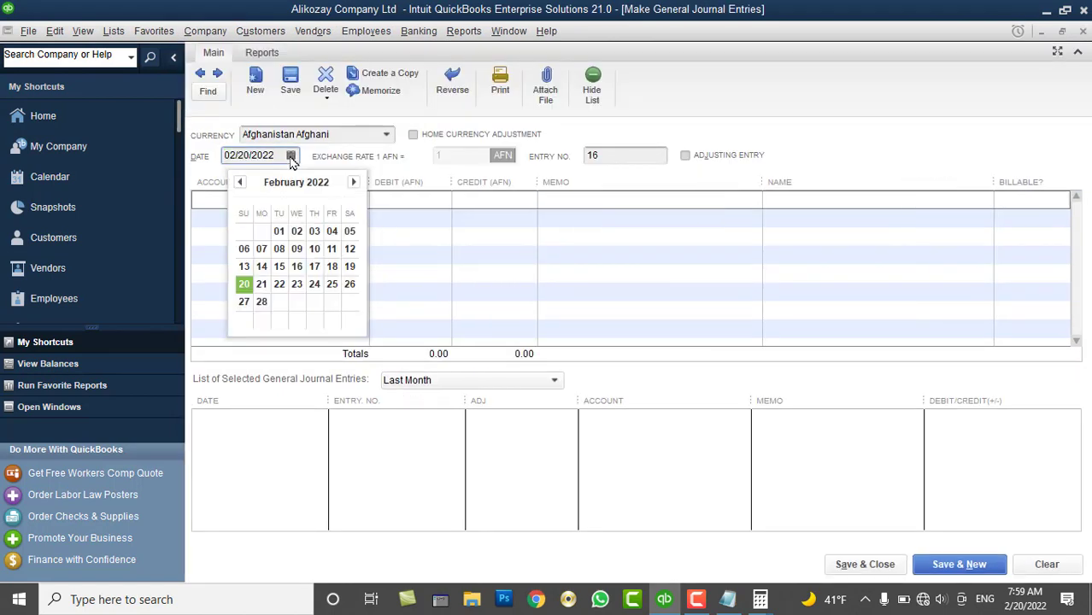
{"action": "left_click", "coordinate": [245, 284]}
Debit Loan from AIB Bank - AFN 200,000 on the first line
{"action": "left_click", "coordinate": [337, 202]}
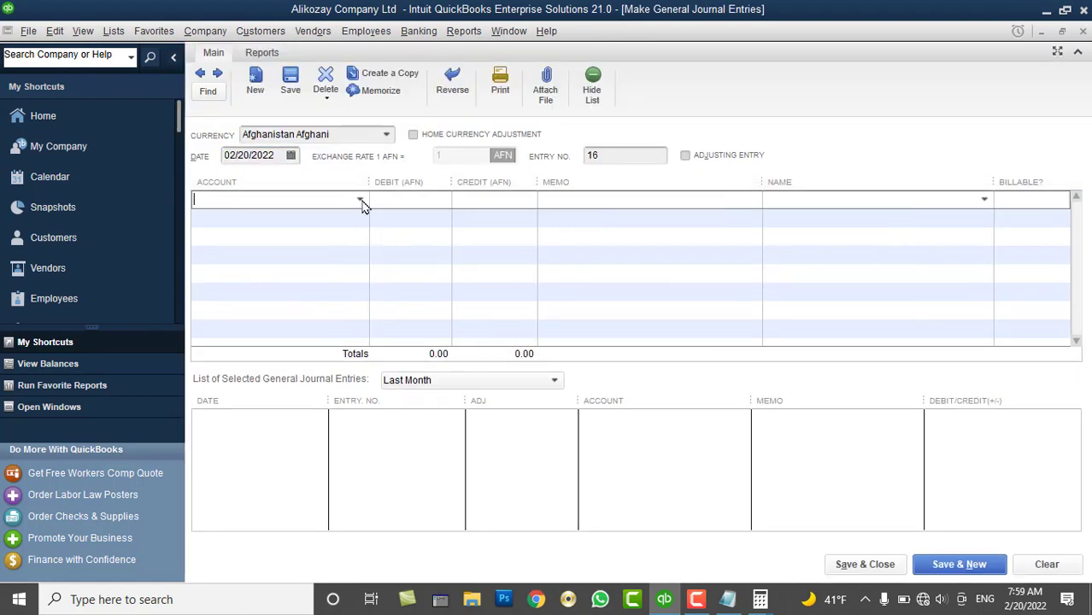
{"action": "left_click", "coordinate": [359, 200]}
{"action": "scroll", "coordinate": [346, 483], "scroll_direction": "down", "scroll_amount": 2}
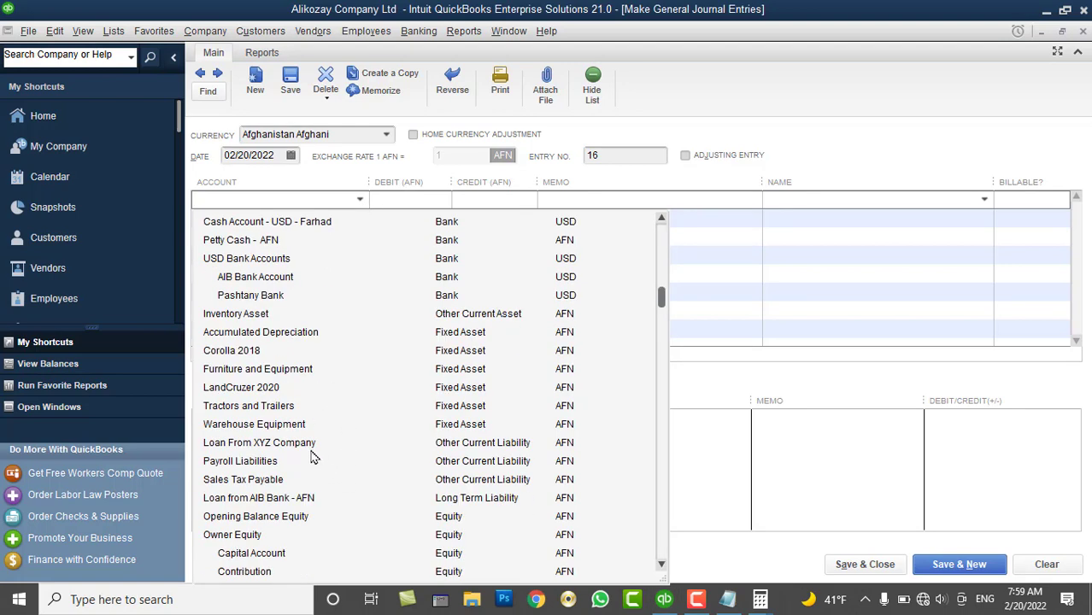
{"action": "left_click", "coordinate": [268, 498]}
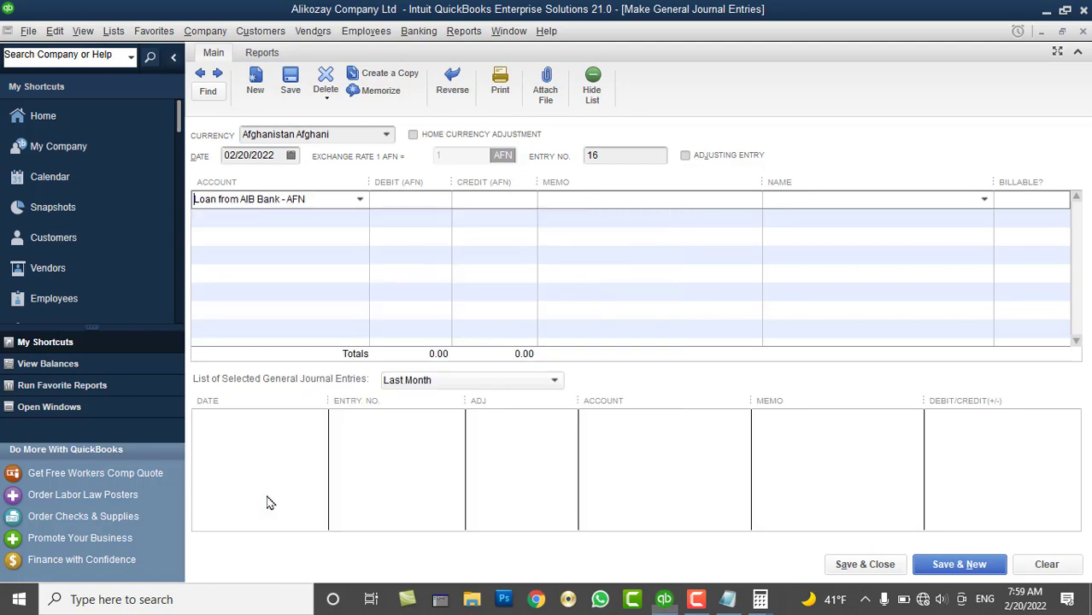
{"action": "left_click", "coordinate": [404, 196]}
{"action": "type", "text": "200,0"}
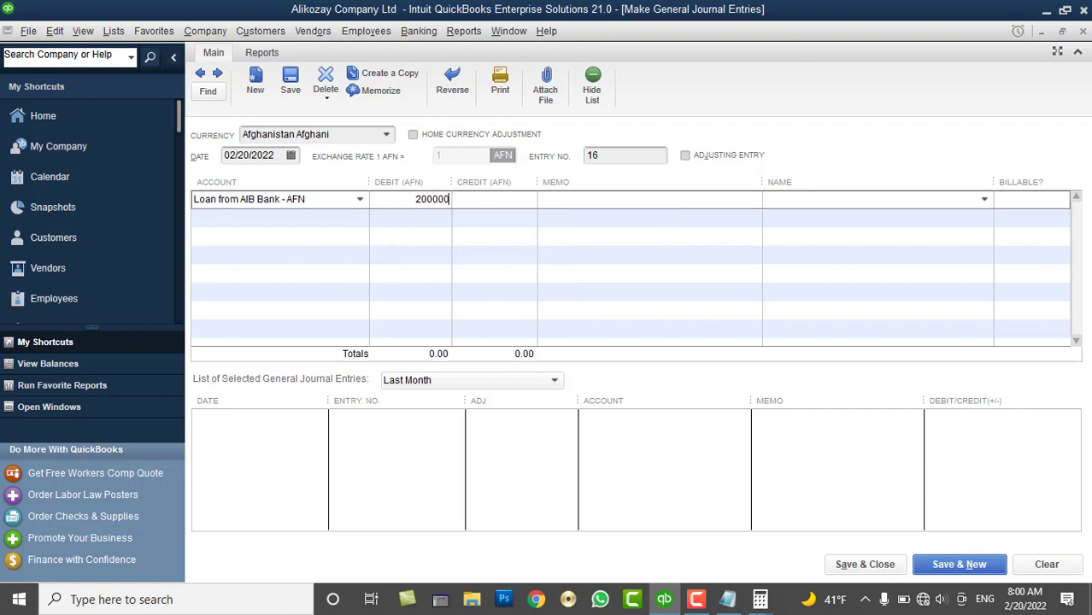
{"action": "type", "text": "00"}
{"action": "key", "text": "Tab"}
Set the second line's credit account to Owner Equity:Contribution
{"action": "left_click", "coordinate": [353, 226]}
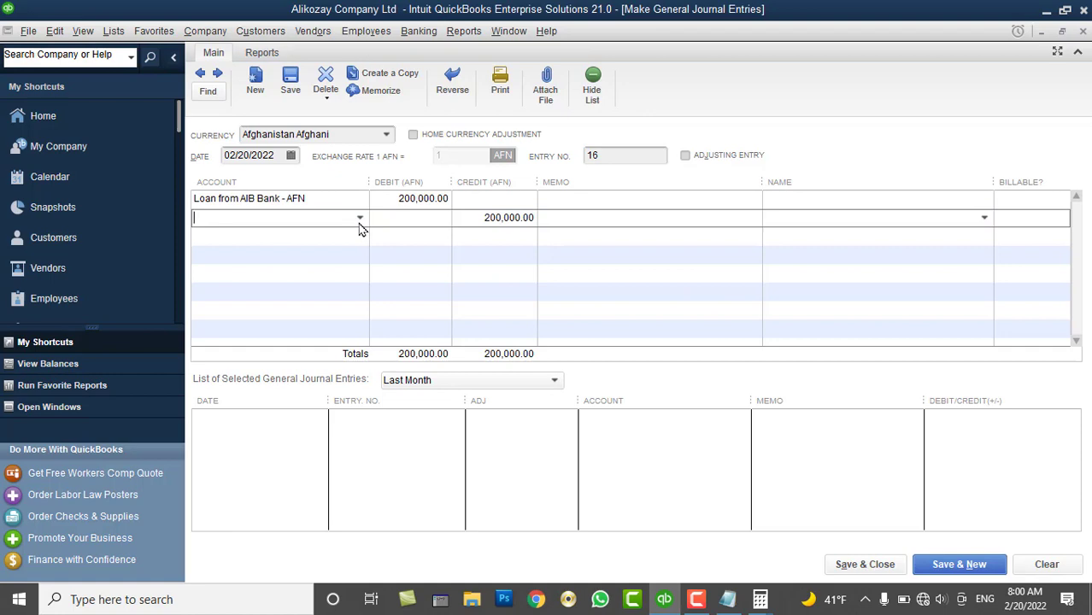
{"action": "left_click", "coordinate": [359, 219]}
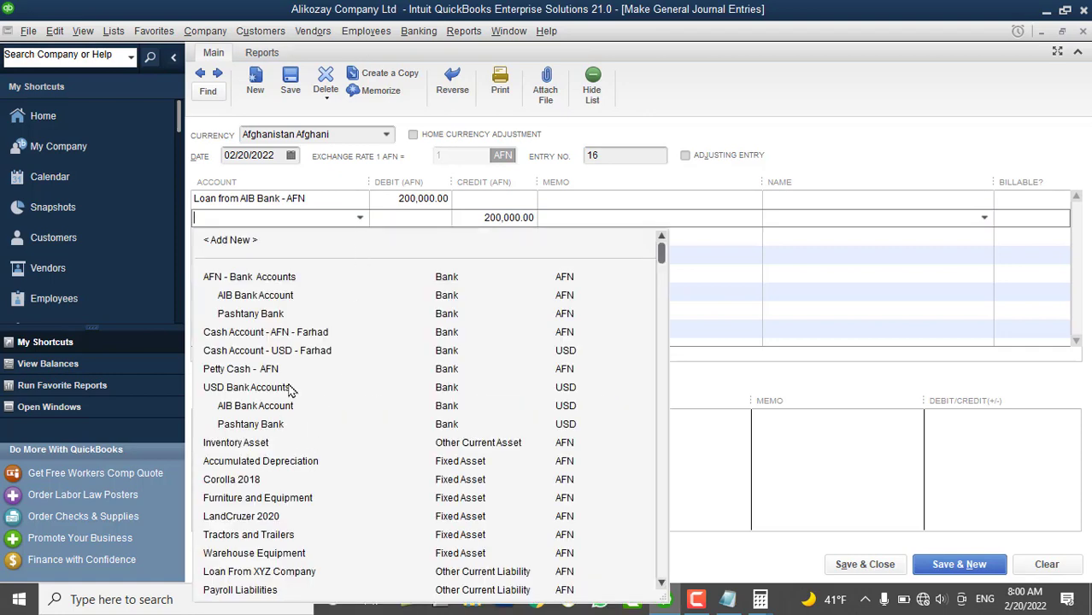
{"action": "scroll", "coordinate": [291, 390], "scroll_direction": "down", "scroll_amount": 3}
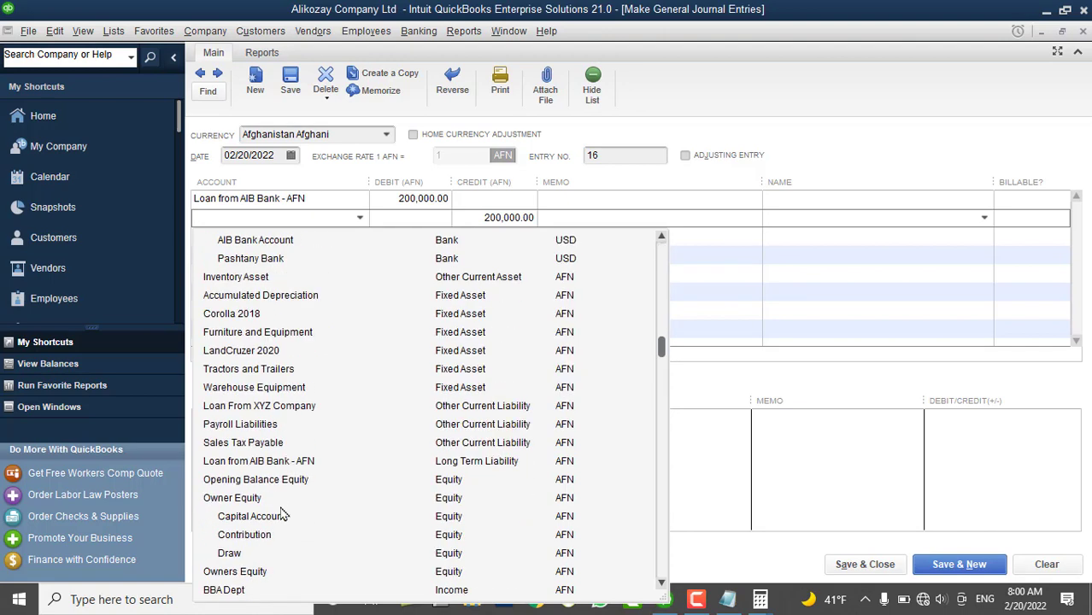
{"action": "left_click", "coordinate": [290, 536]}
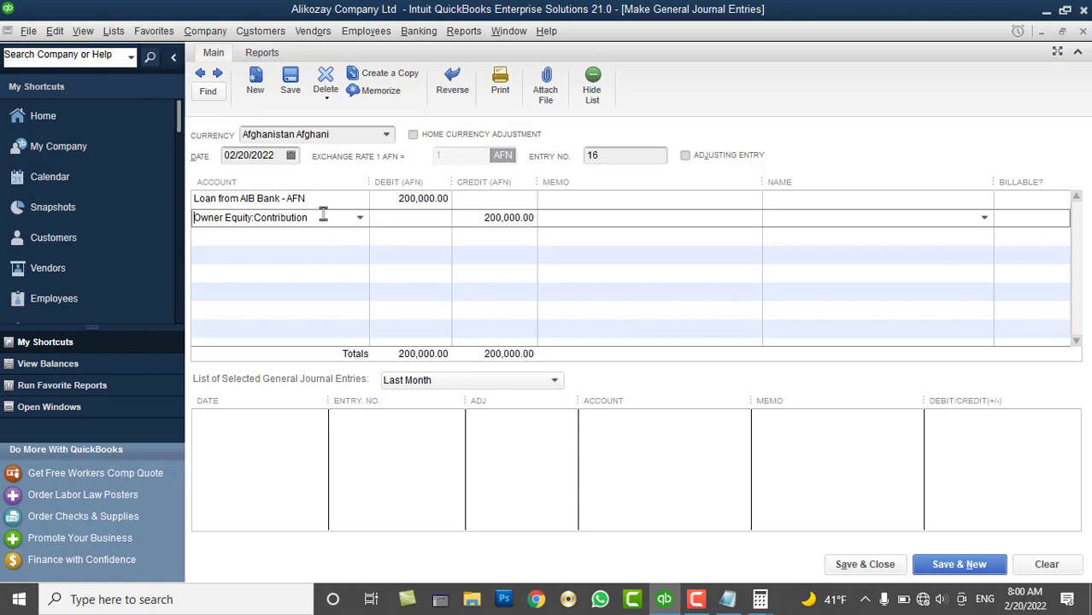
Add the memos '200000 AFN Paid fotr' and the owner contribution 'to Pay AIB Loan', then save entry 16
{"action": "left_click", "coordinate": [560, 201]}
{"action": "type", "text": "200000"}
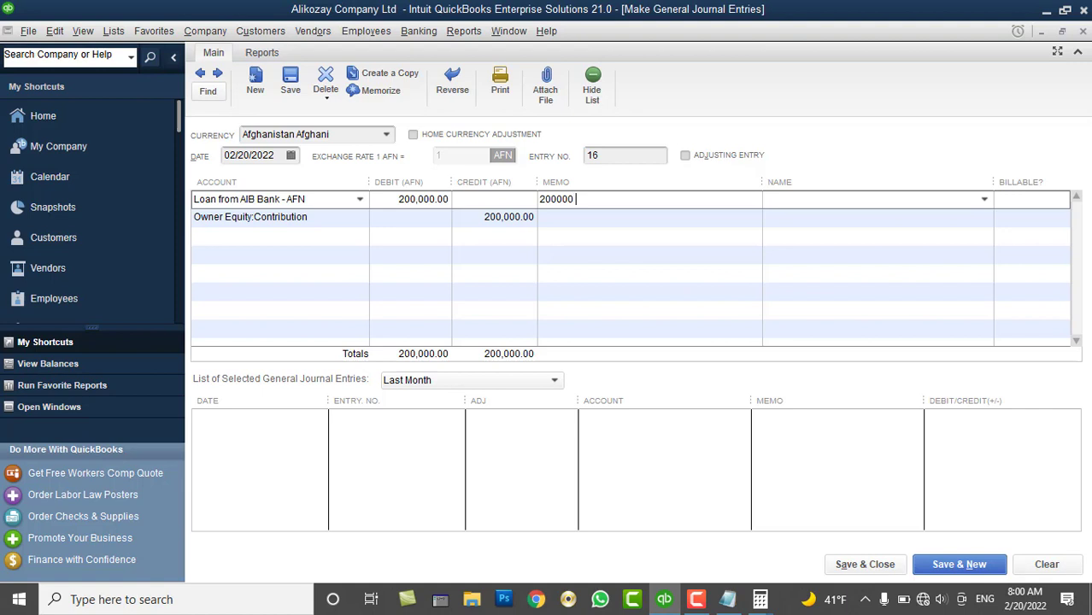
{"action": "type", "text": " AFN Paid fotr"}
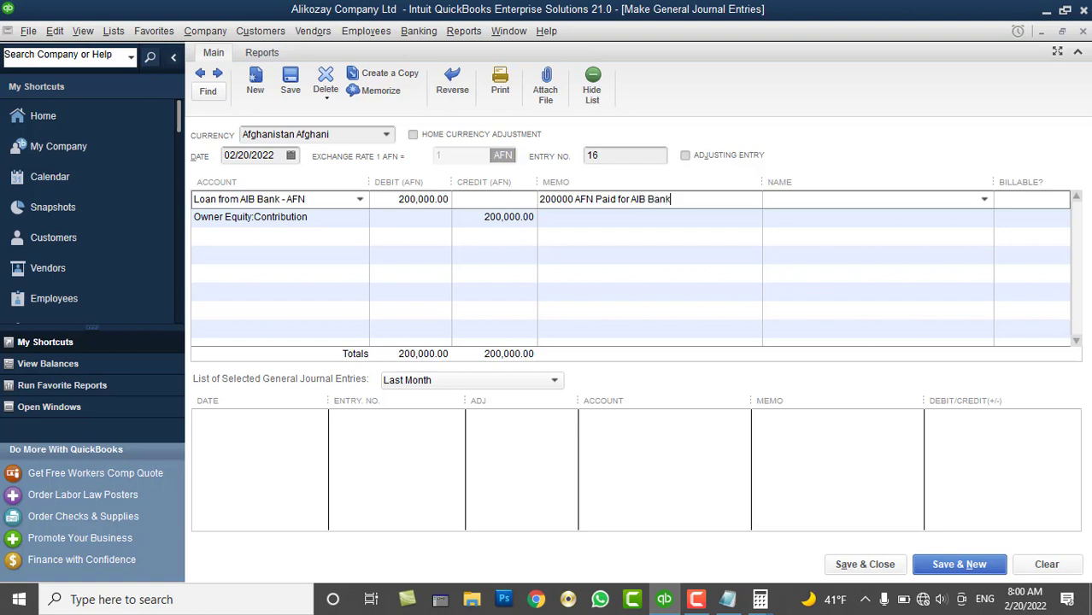
{"action": "left_click", "coordinate": [682, 224]}
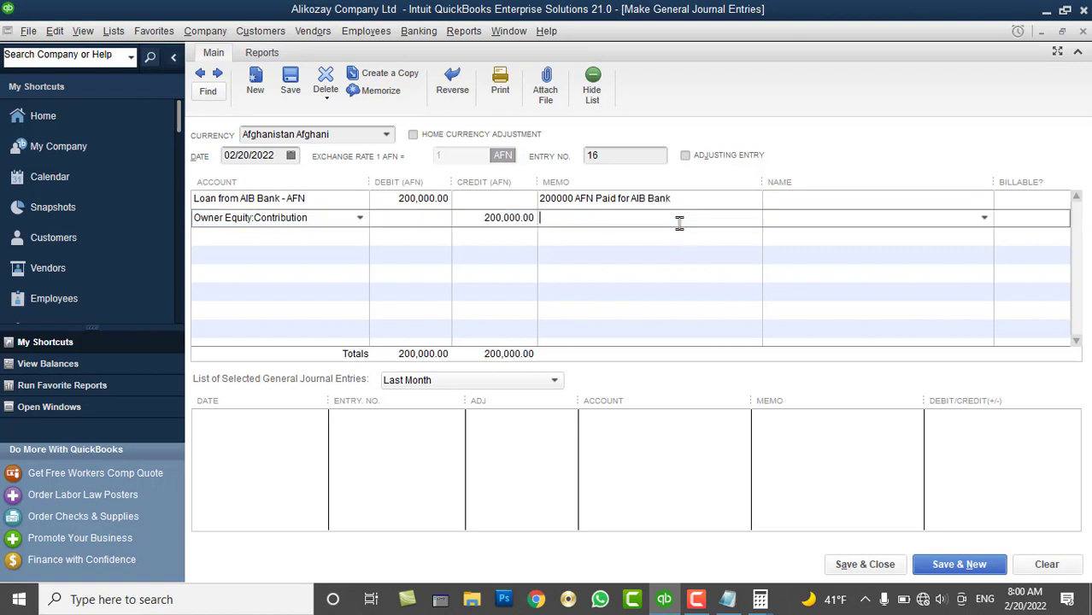
{"action": "type", "text": "200000 AFN Co"}
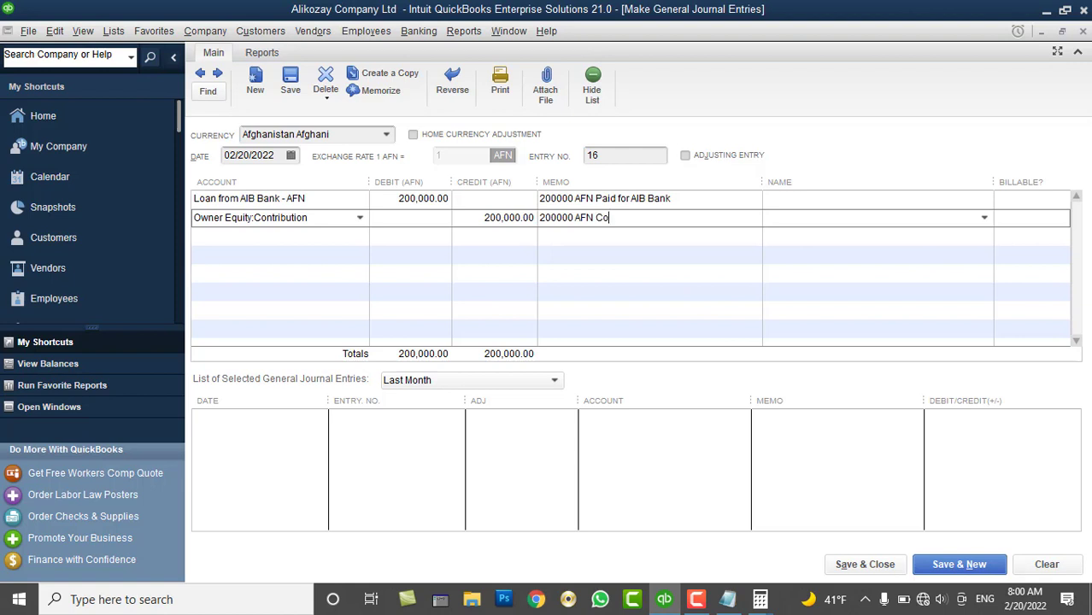
{"action": "type", "text": "ntributted by the Owner the"}
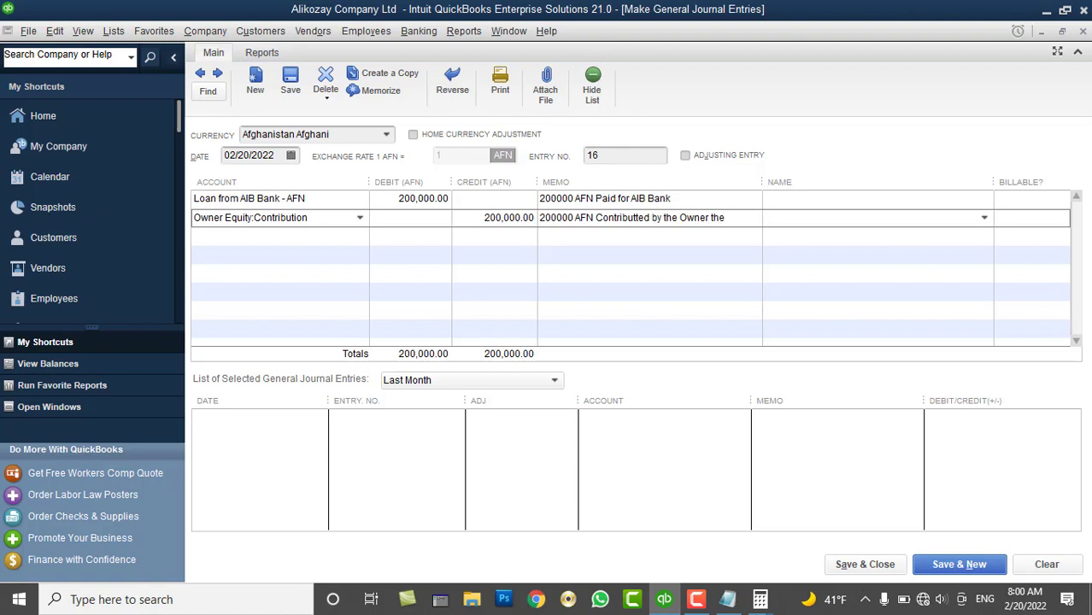
{"action": "key", "text": "BackSpace"}
{"action": "key", "text": "BackSpace"}
{"action": "key", "text": "BackSpace"}
{"action": "key", "text": "BackSpace"}
{"action": "type", "text": "to Pay AIB "}
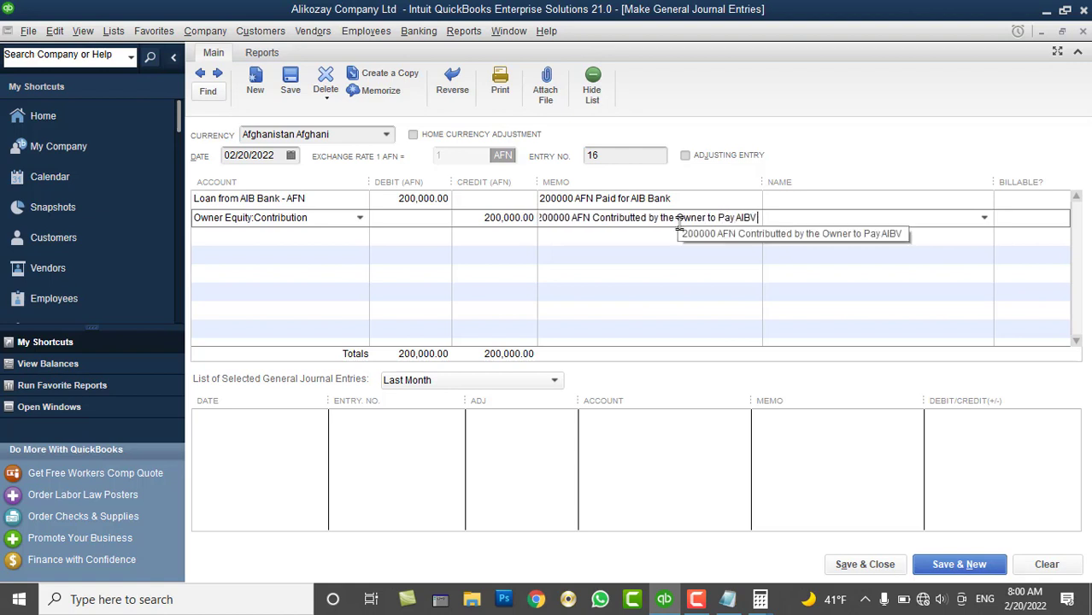
{"action": "type", "text": "Loan"}
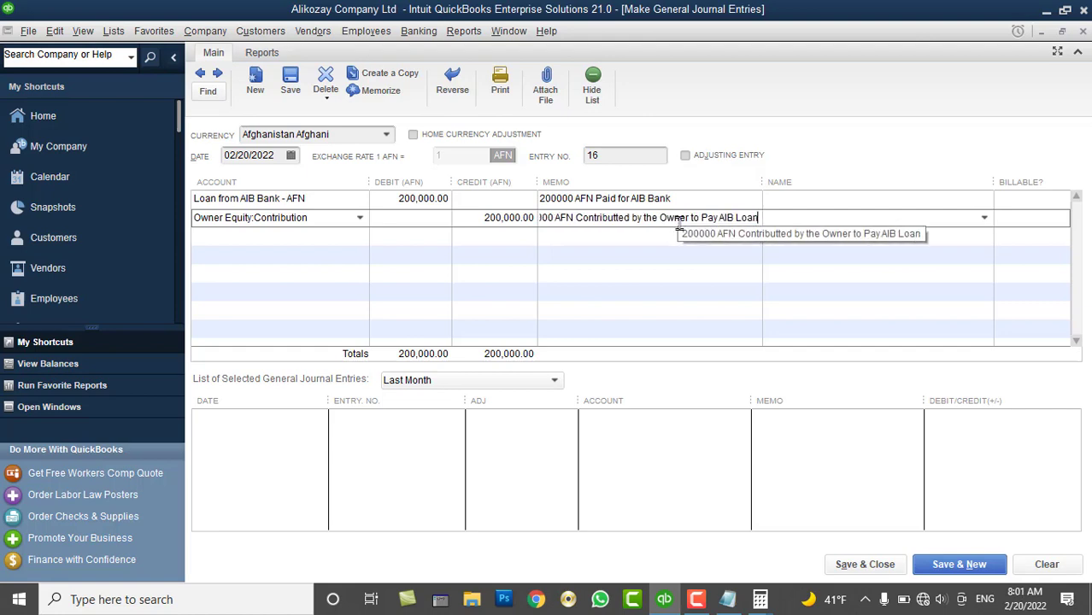
{"action": "left_click", "coordinate": [849, 565]}
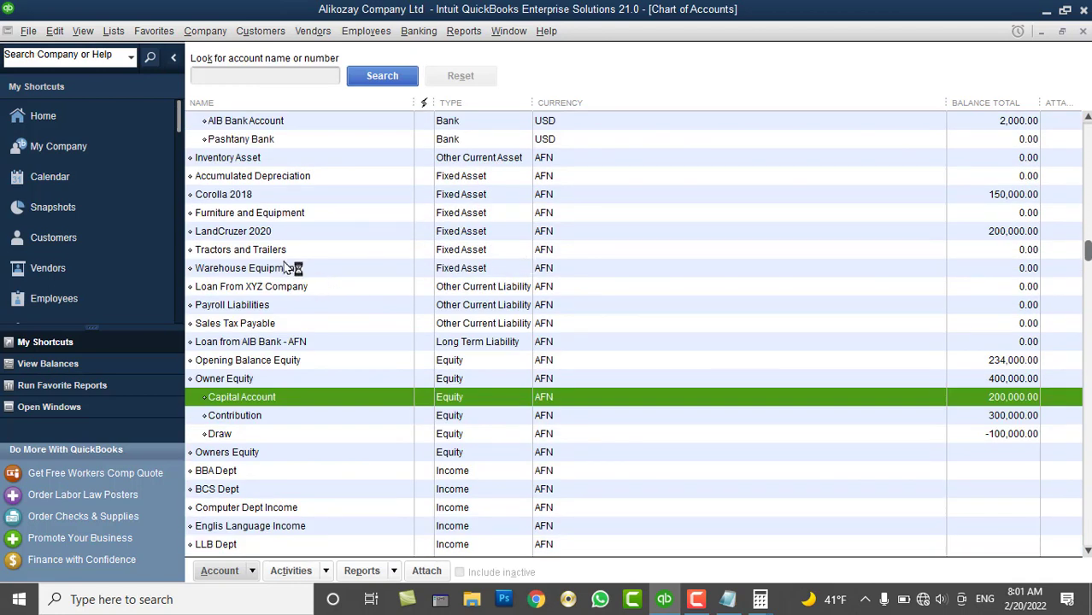
Check the Loan from AIB Bank - AFN, Contribution and Owner Equity (400,000.00) balances
{"action": "left_click", "coordinate": [283, 344]}
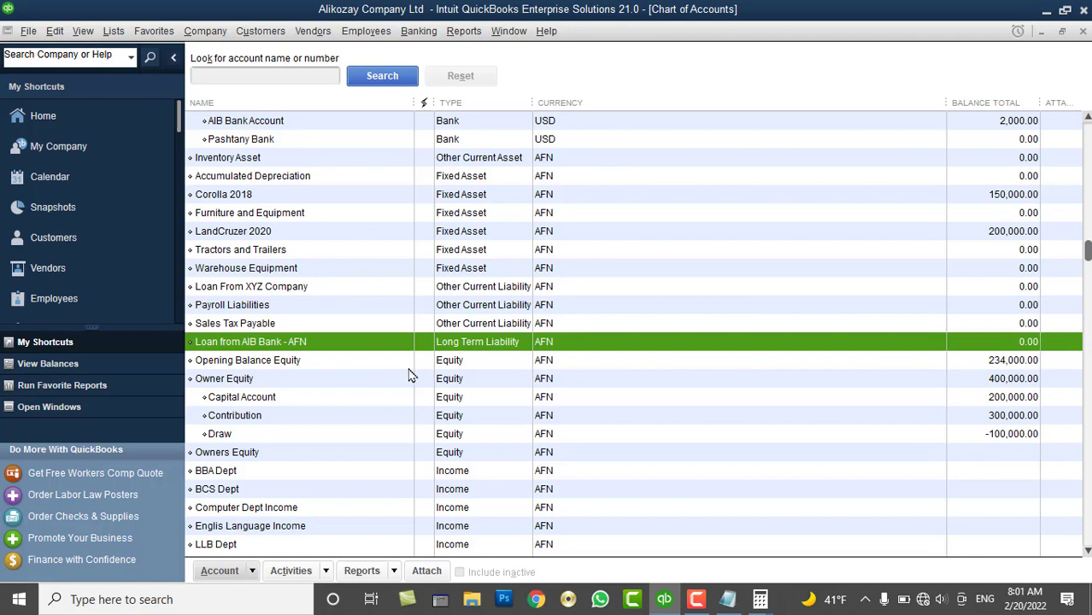
{"action": "left_click", "coordinate": [325, 418]}
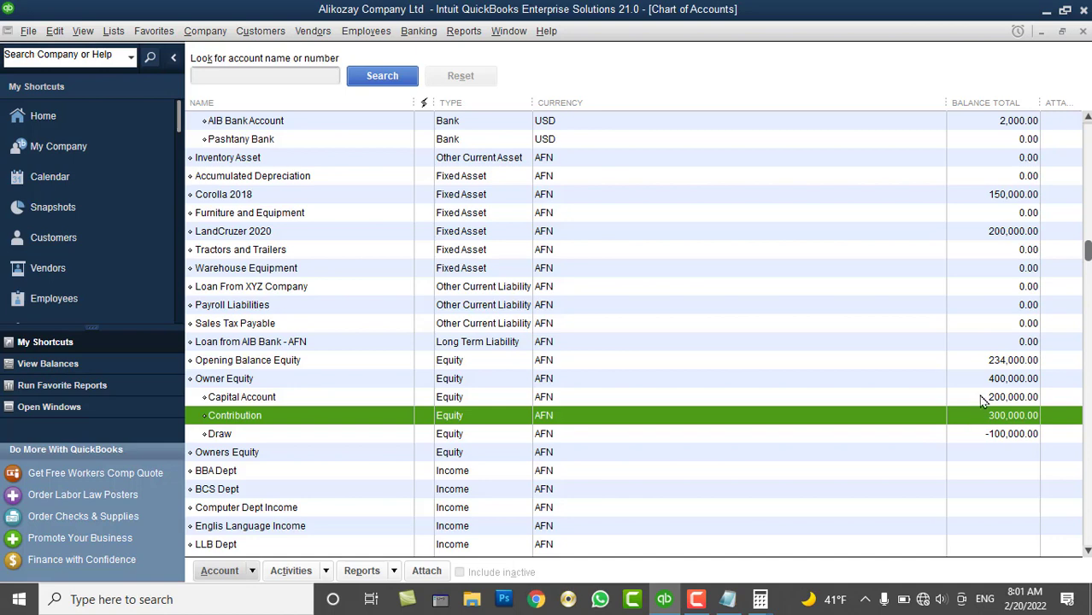
{"action": "left_click", "coordinate": [241, 383]}
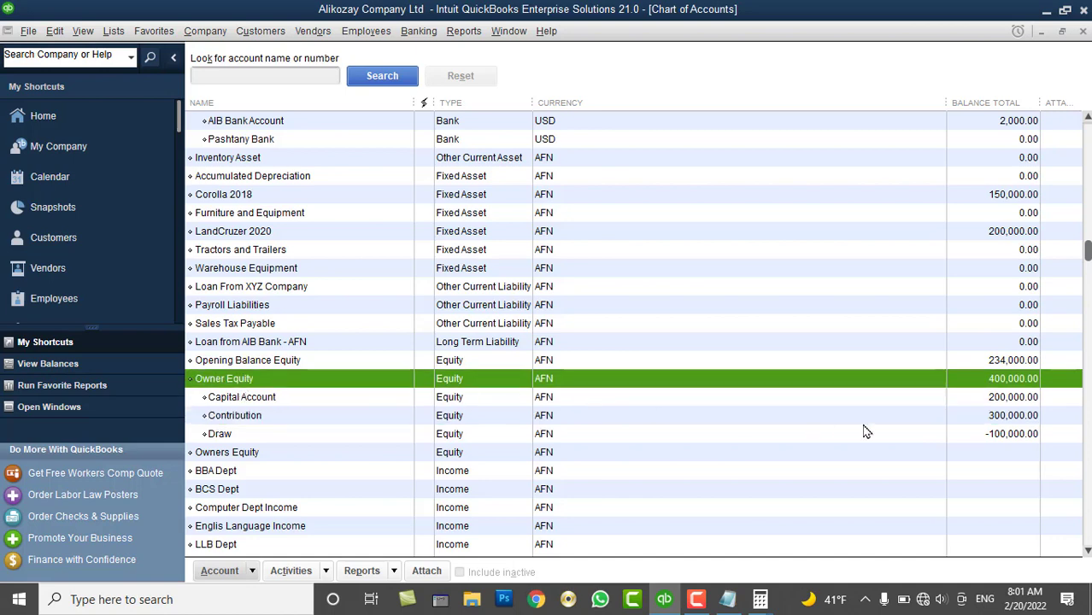
Compare Capital Account 200,000.00, Contribution 300,000.00 and Draw -100,000.00, then open Make General Journal Entries
{"action": "left_click", "coordinate": [989, 400]}
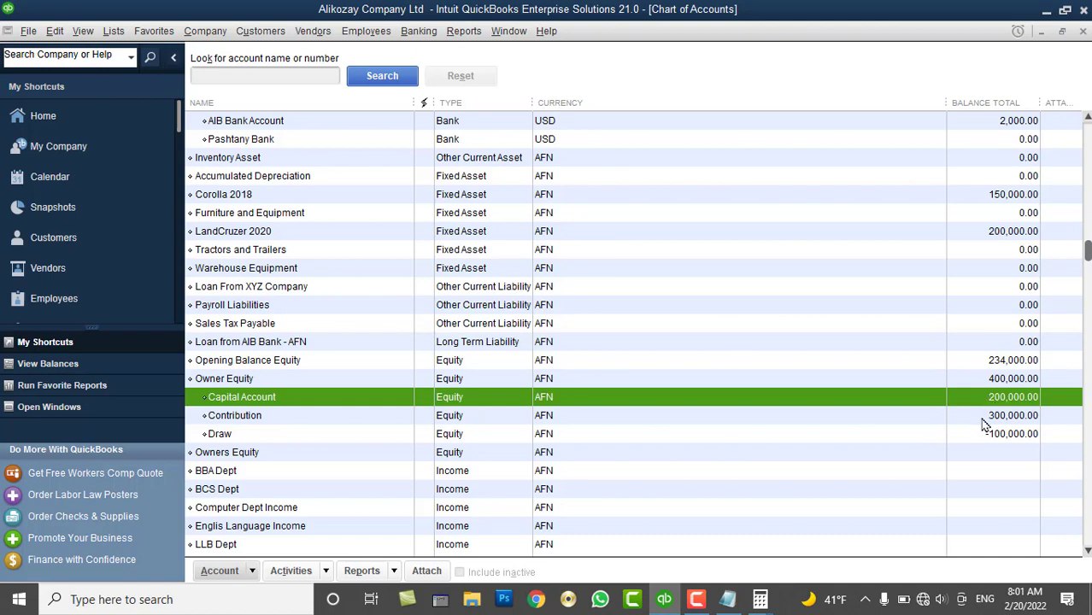
{"action": "left_click", "coordinate": [983, 421]}
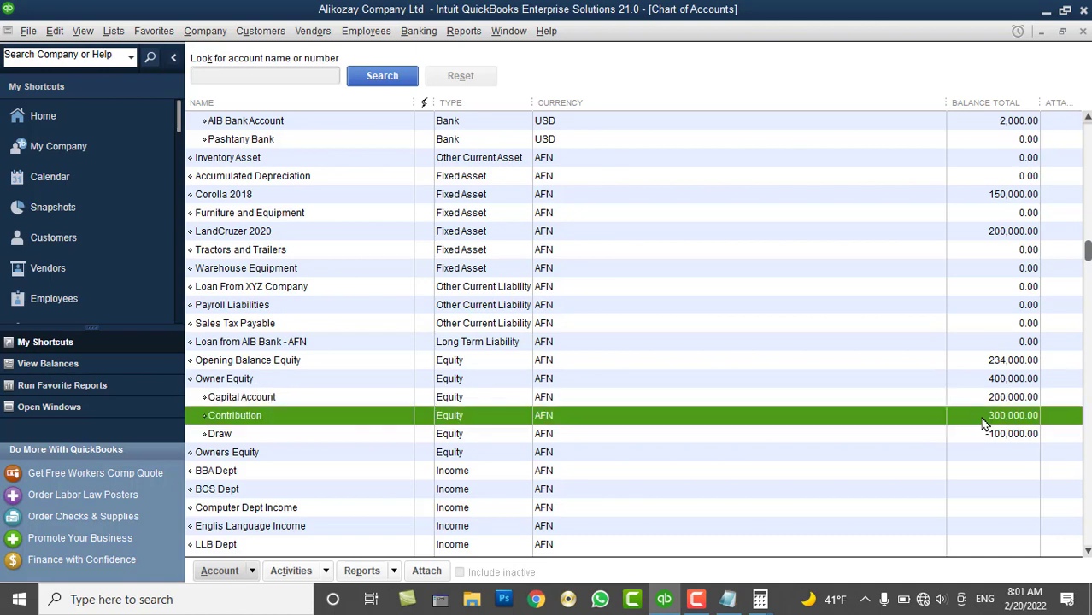
{"action": "left_click", "coordinate": [984, 398]}
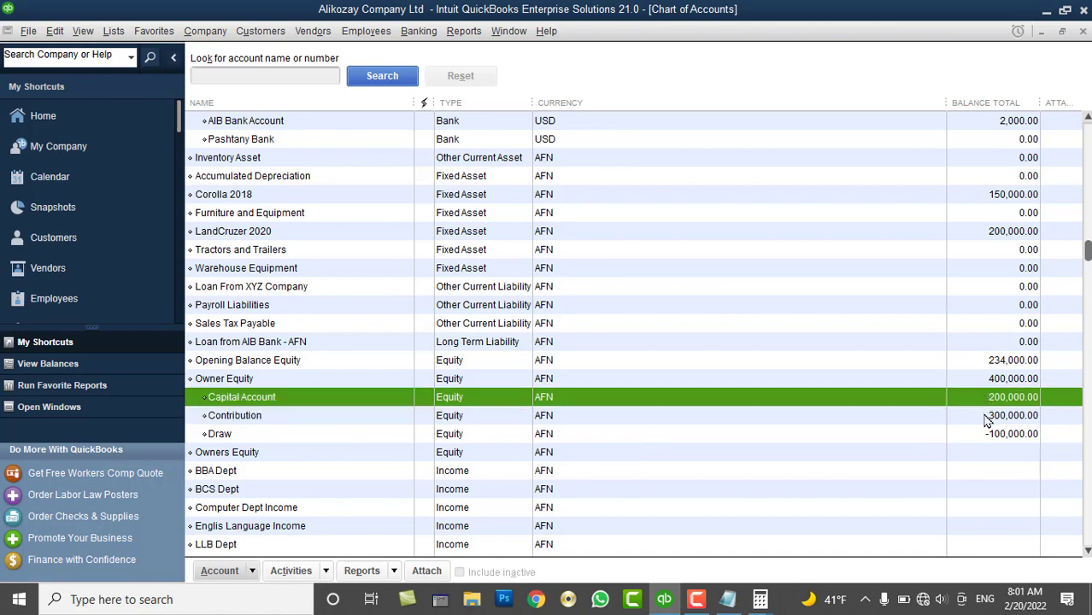
{"action": "left_click", "coordinate": [987, 418]}
{"action": "left_click", "coordinate": [989, 438]}
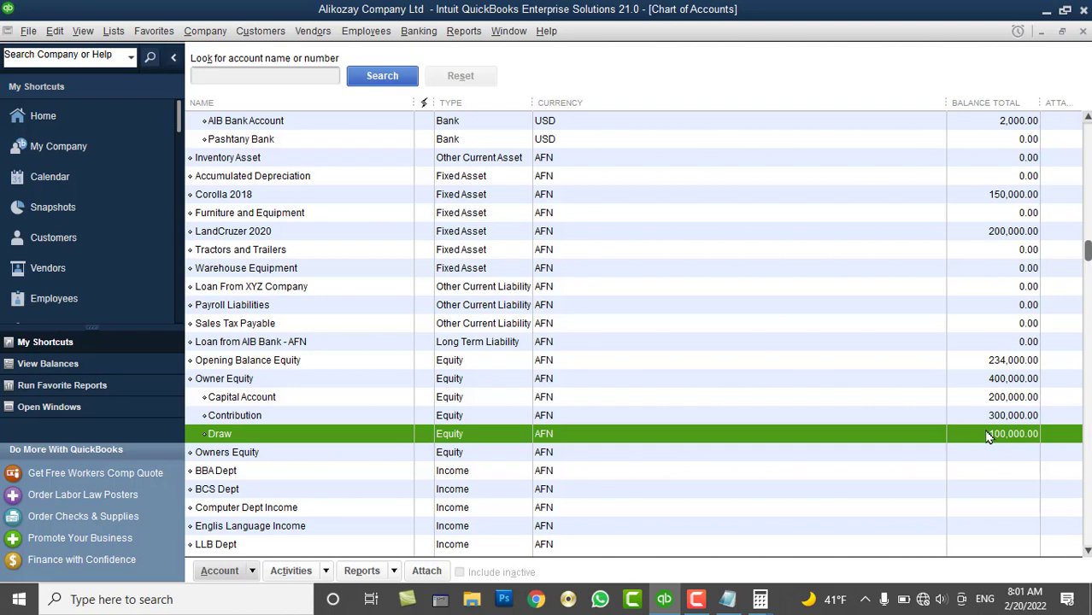
{"action": "left_click", "coordinate": [1006, 381]}
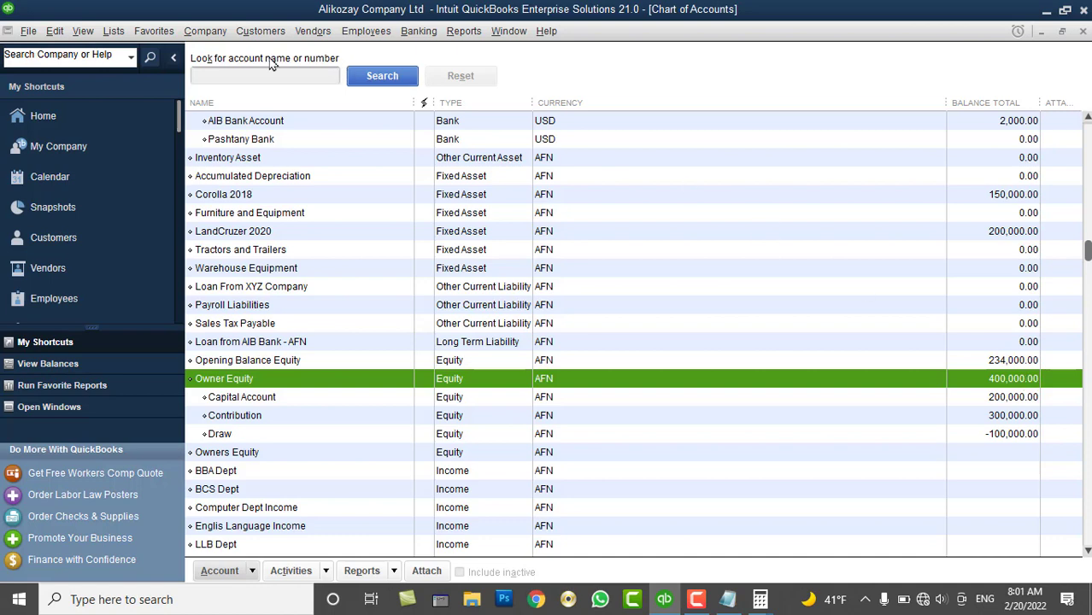
{"action": "left_click", "coordinate": [205, 31]}
{"action": "left_click", "coordinate": [282, 378]}
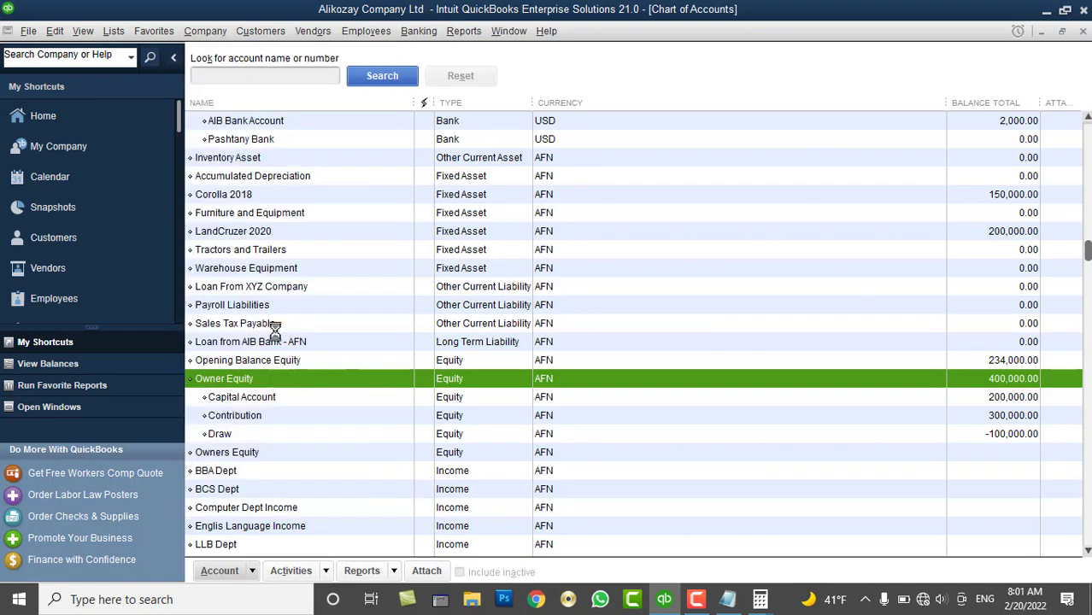
Step back to saved journal entry 16, debiting Loan from AIB Bank - AFN 200,000.00
{"action": "left_click", "coordinate": [202, 76]}
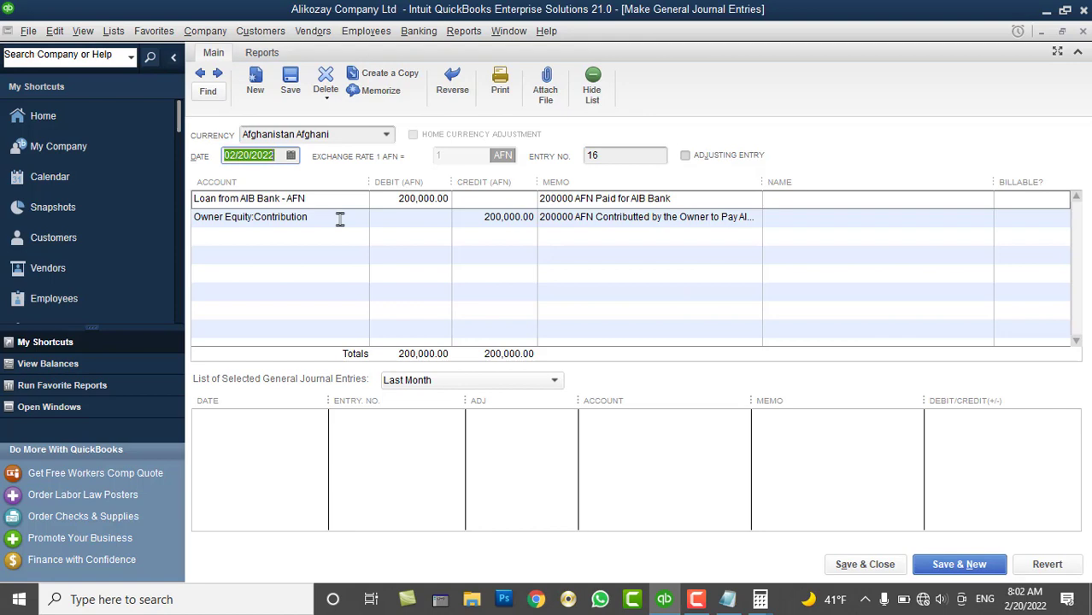
Close the journal entry and review the Standard Balance Sheet showing total assets of 700,500.00
{"action": "left_click", "coordinate": [1082, 30]}
{"action": "left_click", "coordinate": [460, 32]}
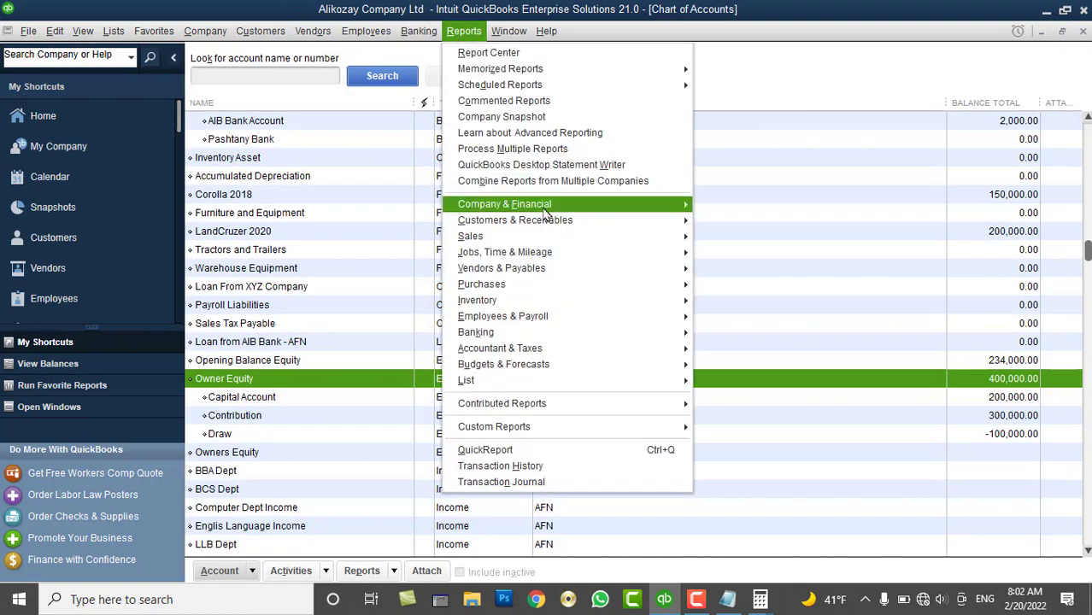
{"action": "mouse_move", "coordinate": [565, 205]}
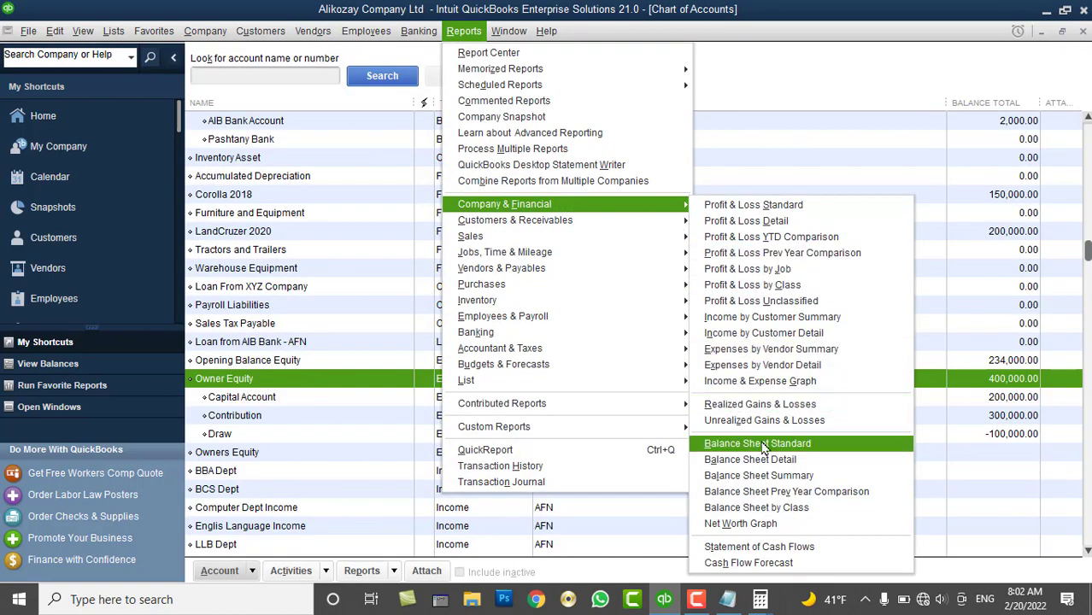
{"action": "left_click", "coordinate": [757, 443]}
{"action": "scroll", "coordinate": [669, 358], "scroll_direction": "down", "scroll_amount": 3}
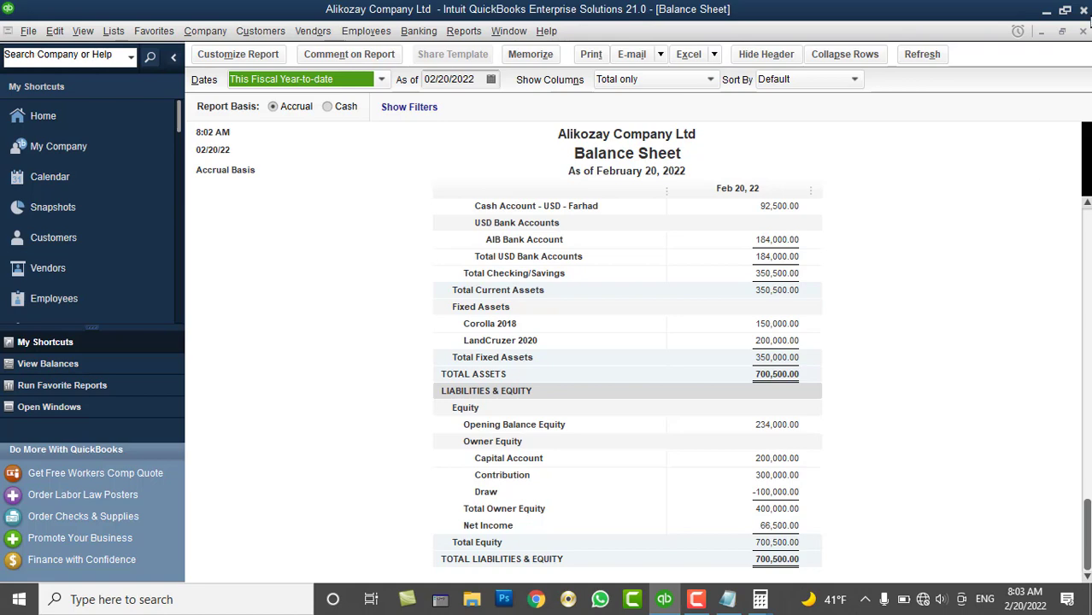
Close the Balance Sheet report and Chart of Accounts, returning to the Home page
{"action": "left_click", "coordinate": [1083, 31]}
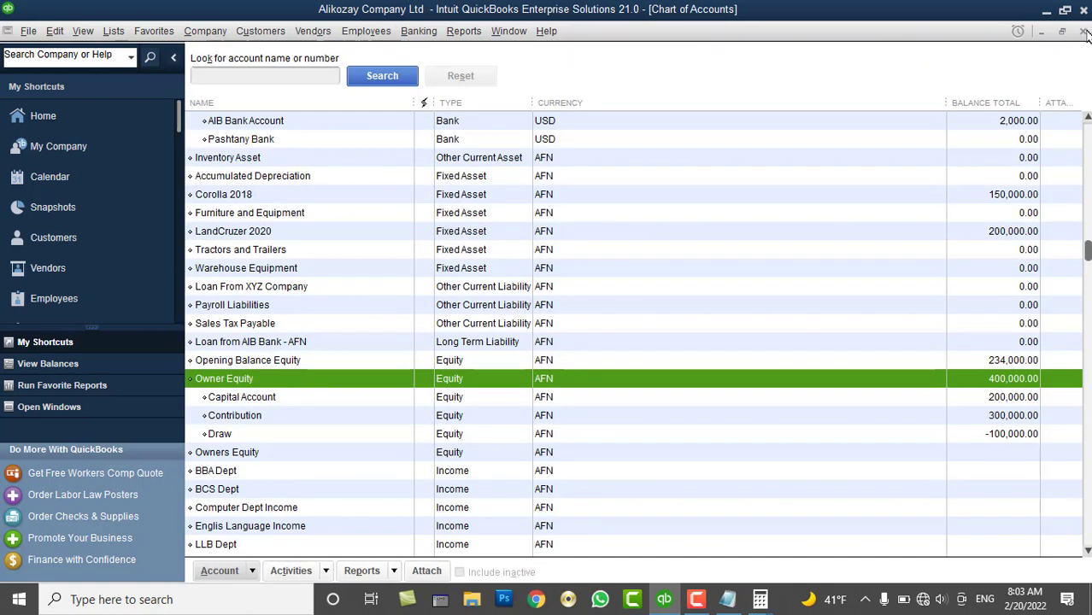
{"action": "left_click", "coordinate": [1083, 31]}
{"action": "left_click", "coordinate": [1084, 32]}
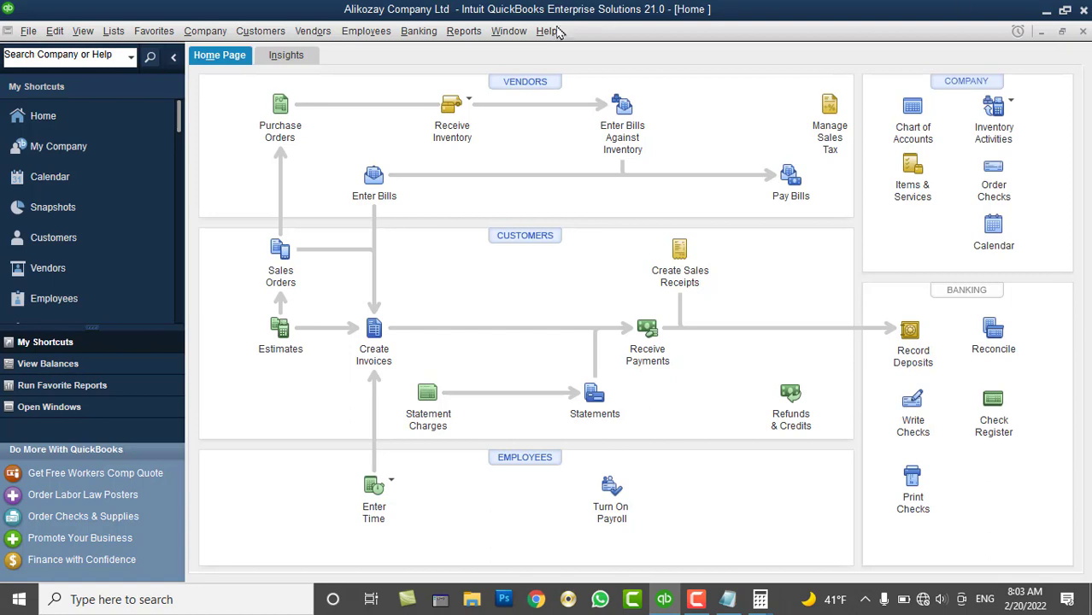
Open the Accountant & Taxes Journal report and set its Dates filter to Today, February 20, 2022
{"action": "left_click", "coordinate": [467, 31]}
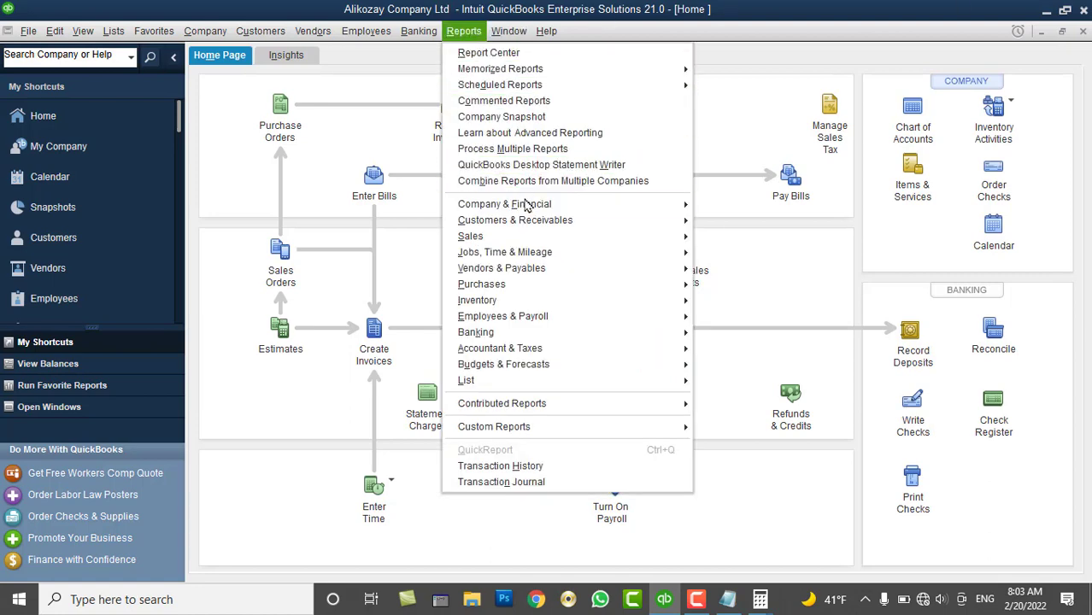
{"action": "mouse_move", "coordinate": [531, 348]}
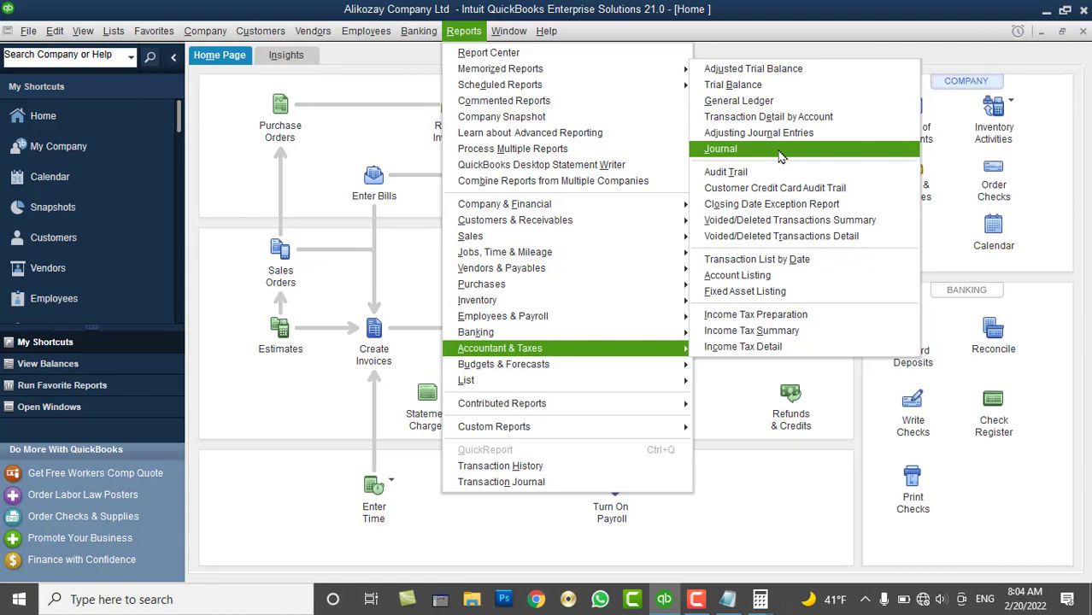
{"action": "left_click", "coordinate": [780, 152]}
{"action": "scroll", "coordinate": [762, 293], "scroll_direction": "down", "scroll_amount": 5}
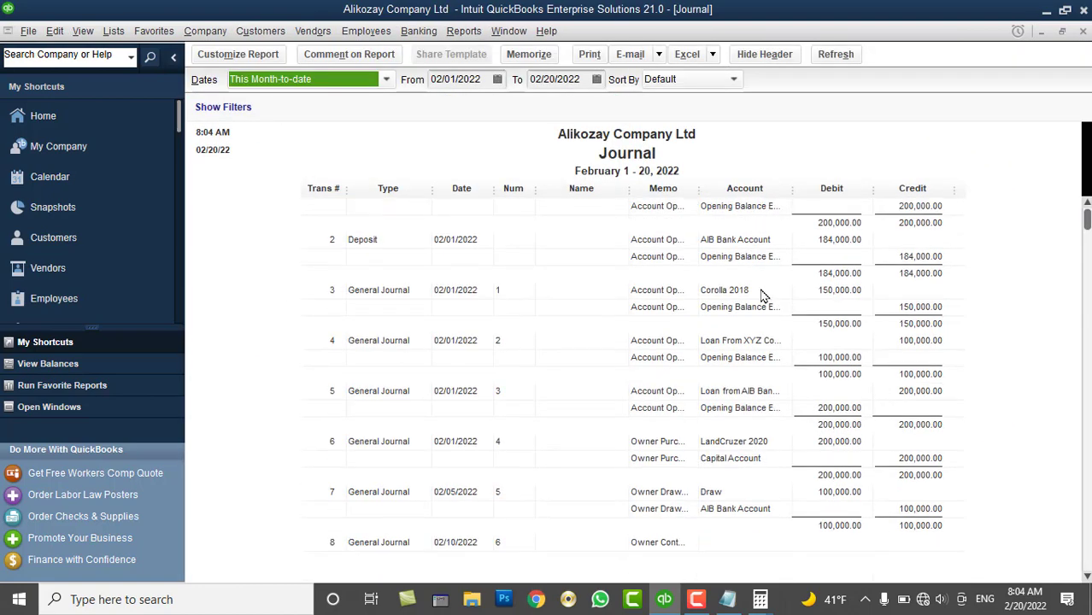
{"action": "scroll", "coordinate": [769, 320], "scroll_direction": "down", "scroll_amount": 8}
{"action": "scroll", "coordinate": [778, 338], "scroll_direction": "up", "scroll_amount": 12}
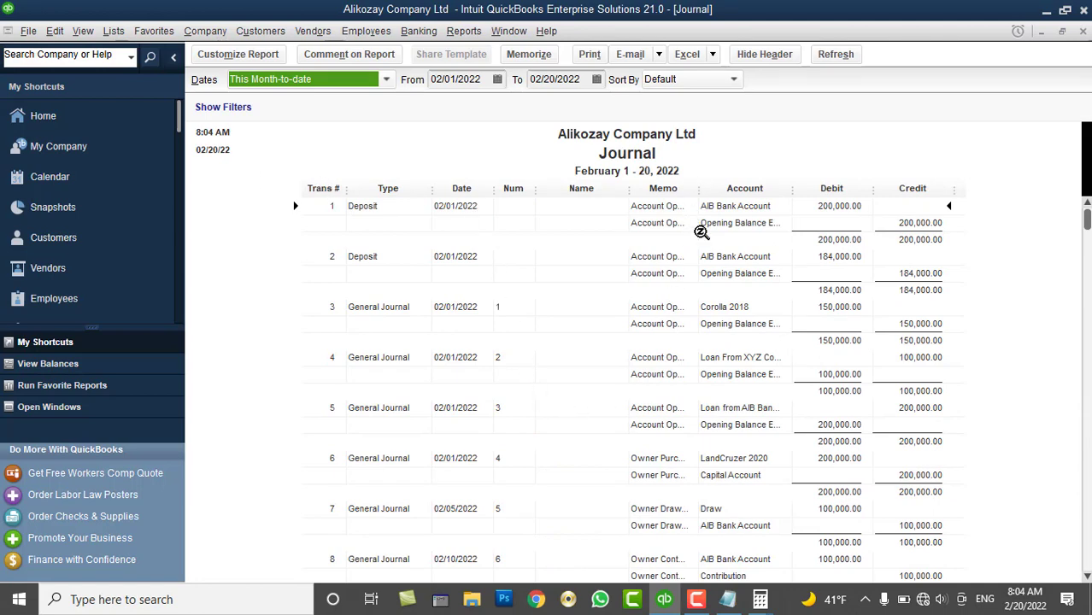
{"action": "scroll", "coordinate": [716, 297], "scroll_direction": "down", "scroll_amount": 4}
{"action": "scroll", "coordinate": [722, 298], "scroll_direction": "down", "scroll_amount": 5}
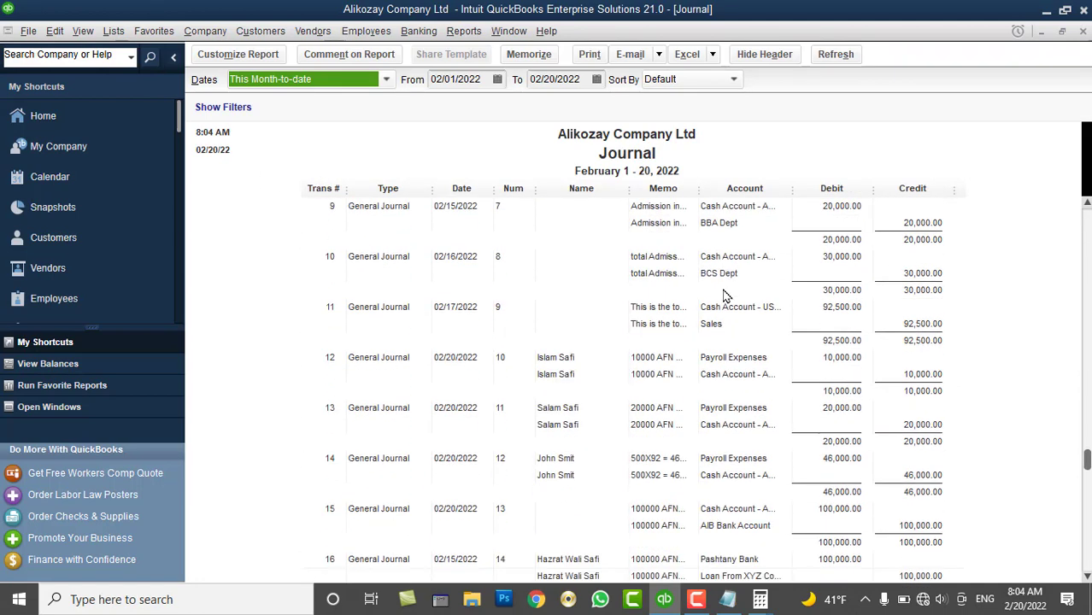
{"action": "left_click", "coordinate": [284, 82]}
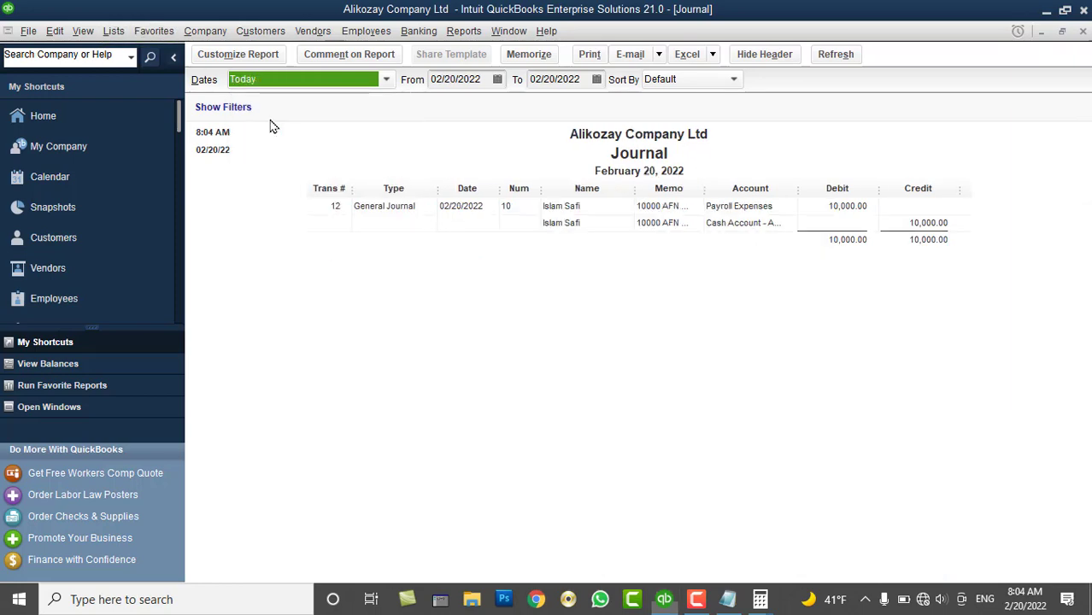